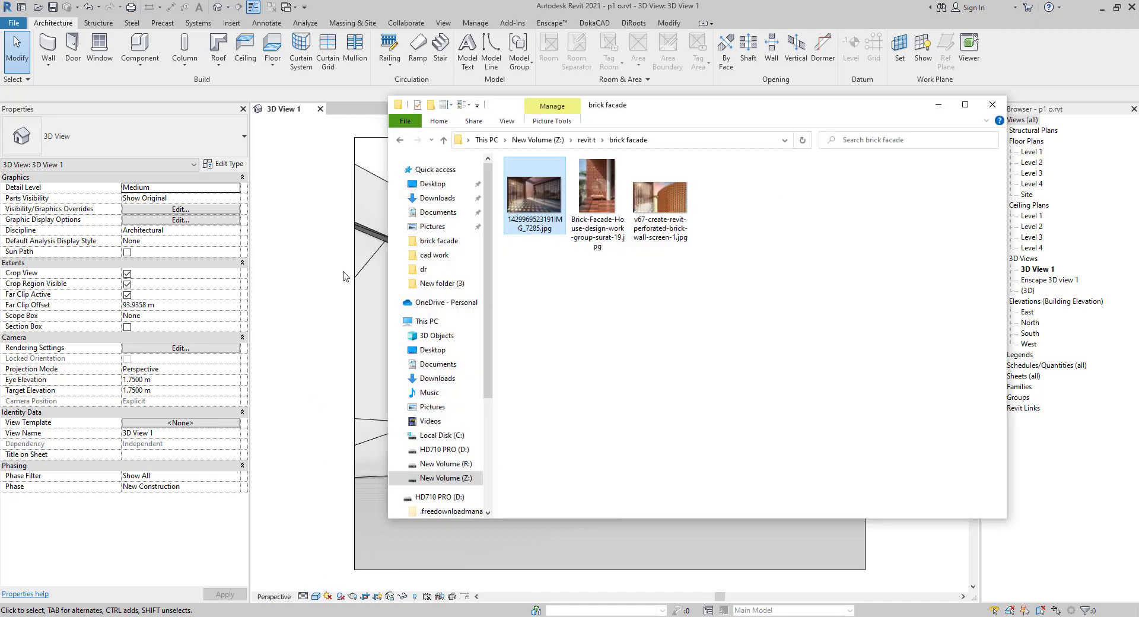
- View the perforated brick facade reference photos in the brick facade folder, including a close look at the brick screen interior
double_click(540, 206)
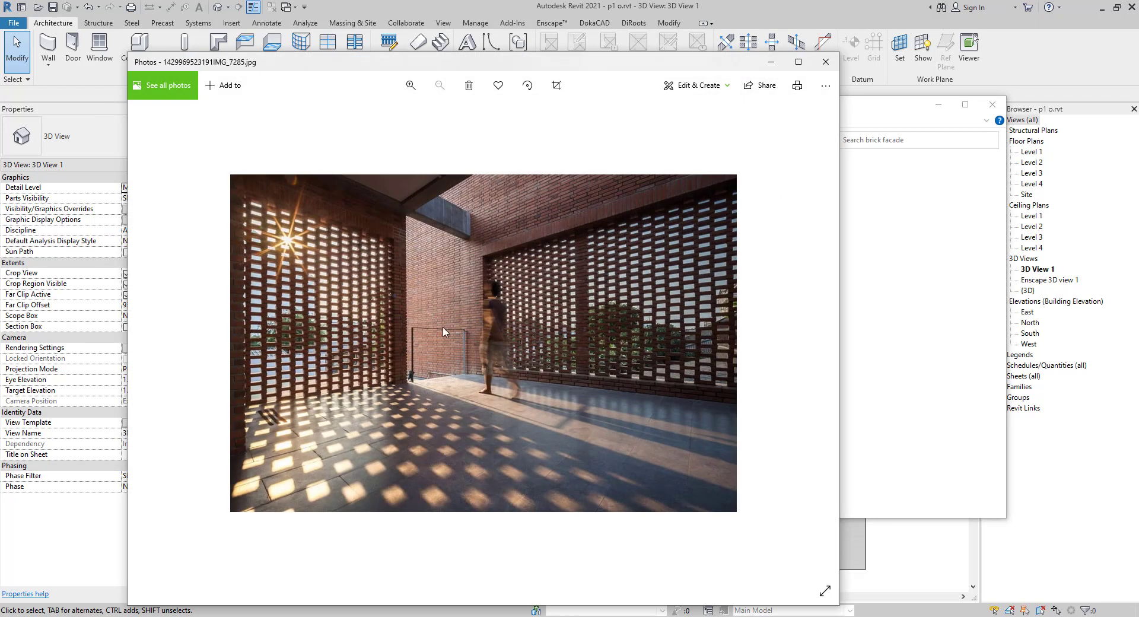
scroll(345, 374, "up", 3, "ctrl")
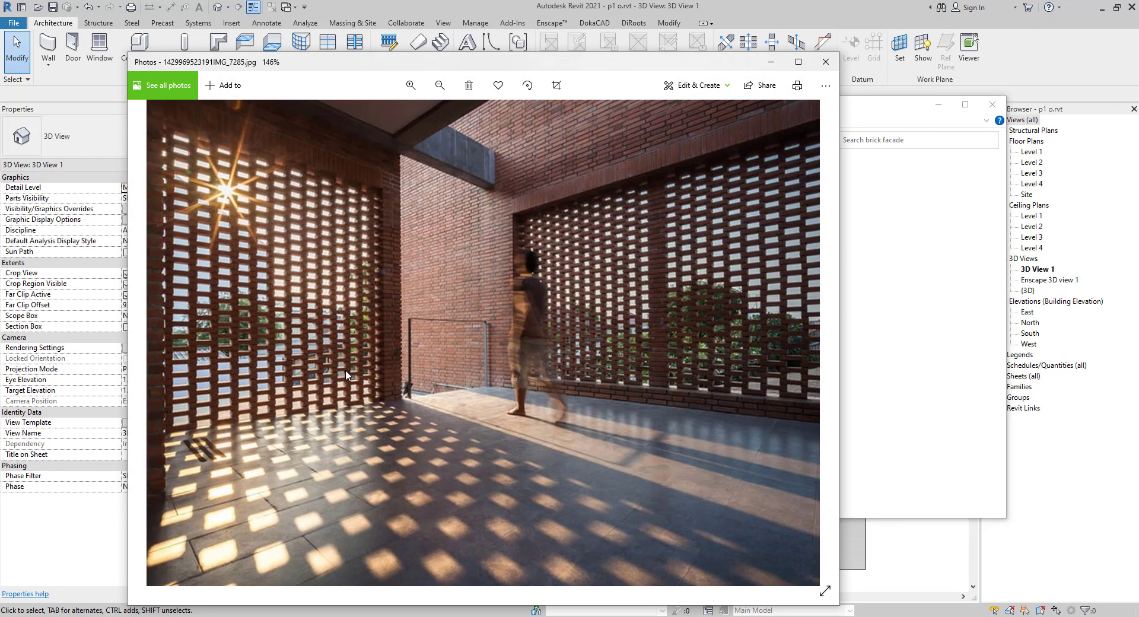
scroll(517, 422, "down", 3)
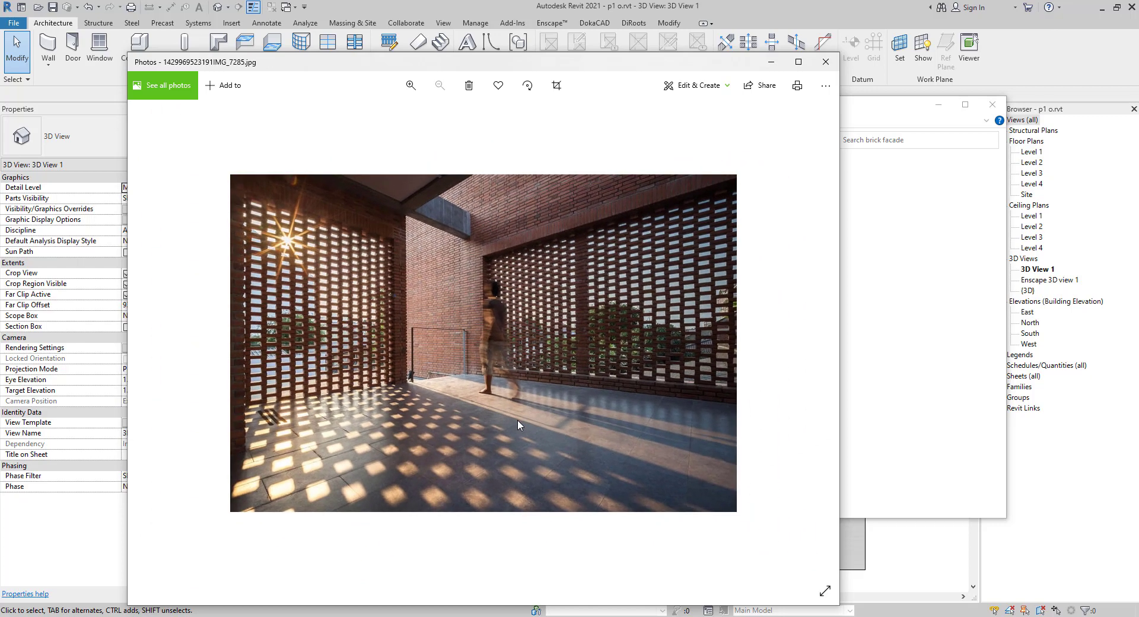
key("Right")
scroll(518, 425, "down", 1)
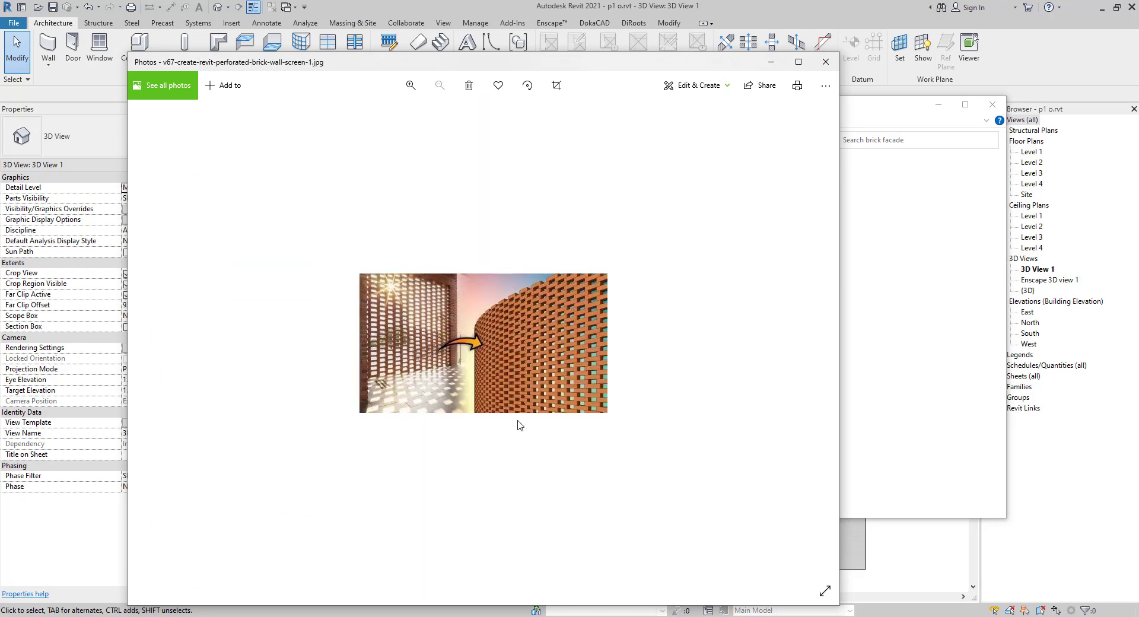
left_click(771, 64)
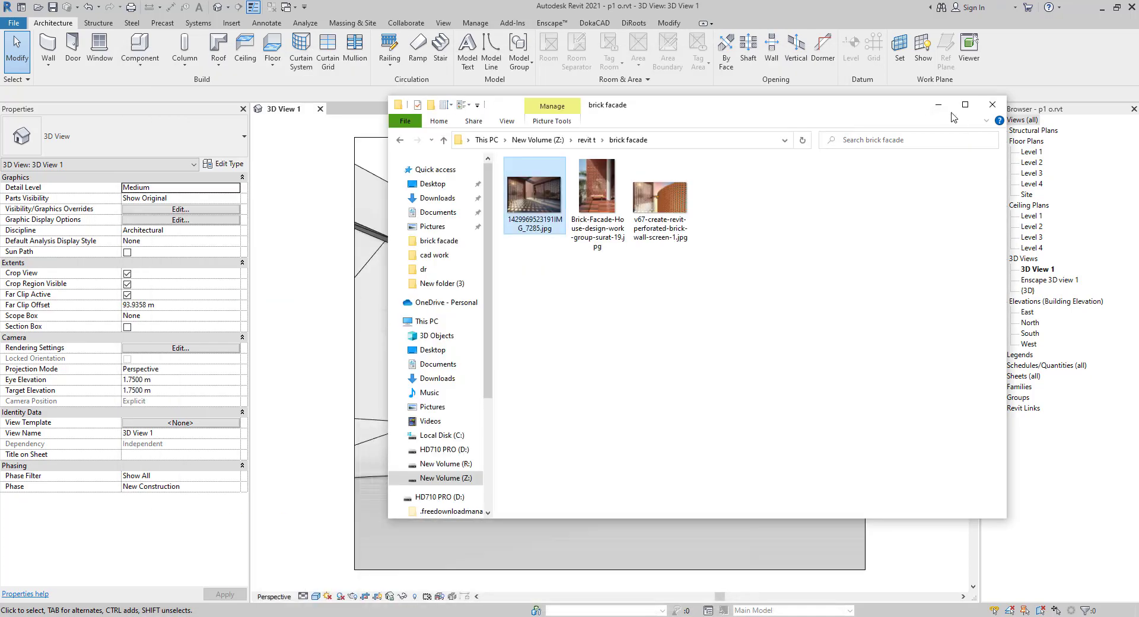
left_click(938, 105)
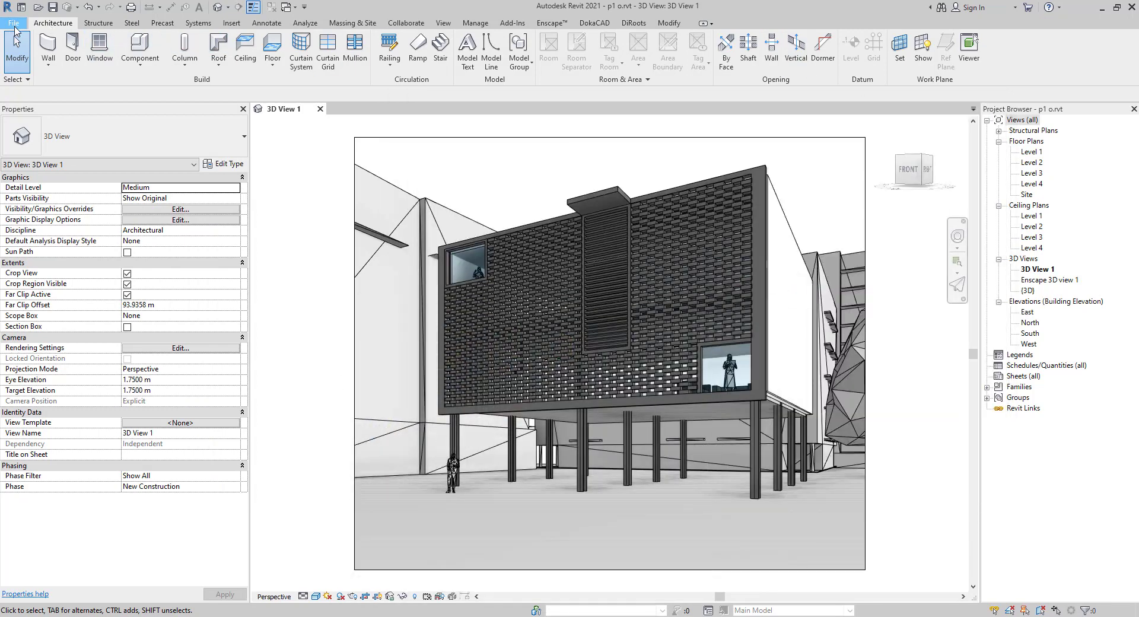
- Create a new project from the DefaultMetric 2 template
left_click(15, 24)
mouse_move(83, 68)
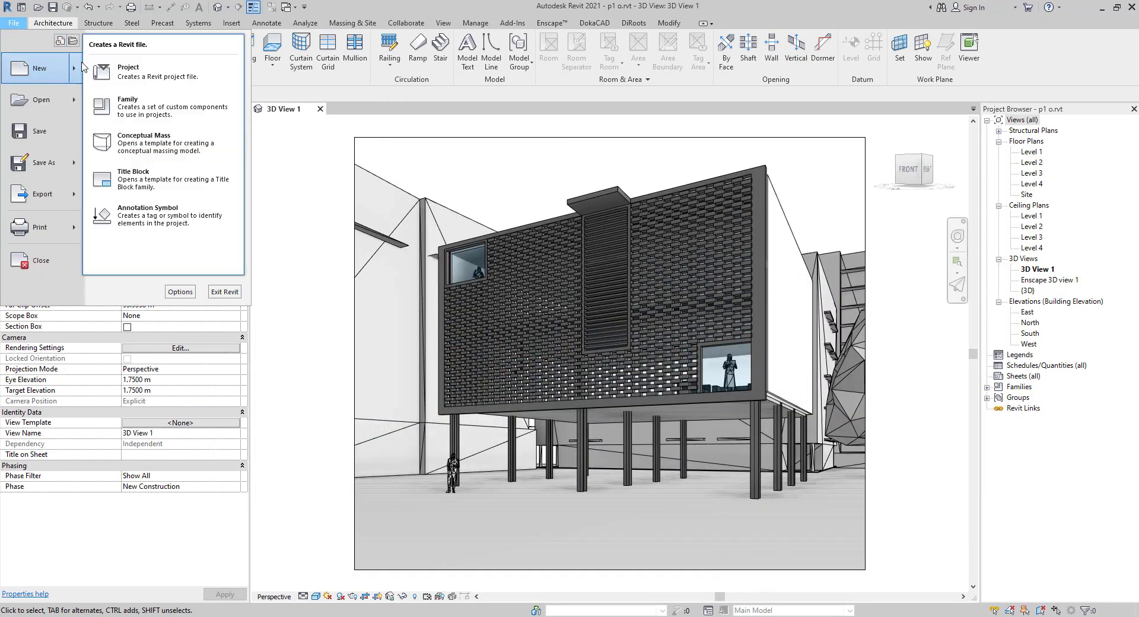
left_click(121, 70)
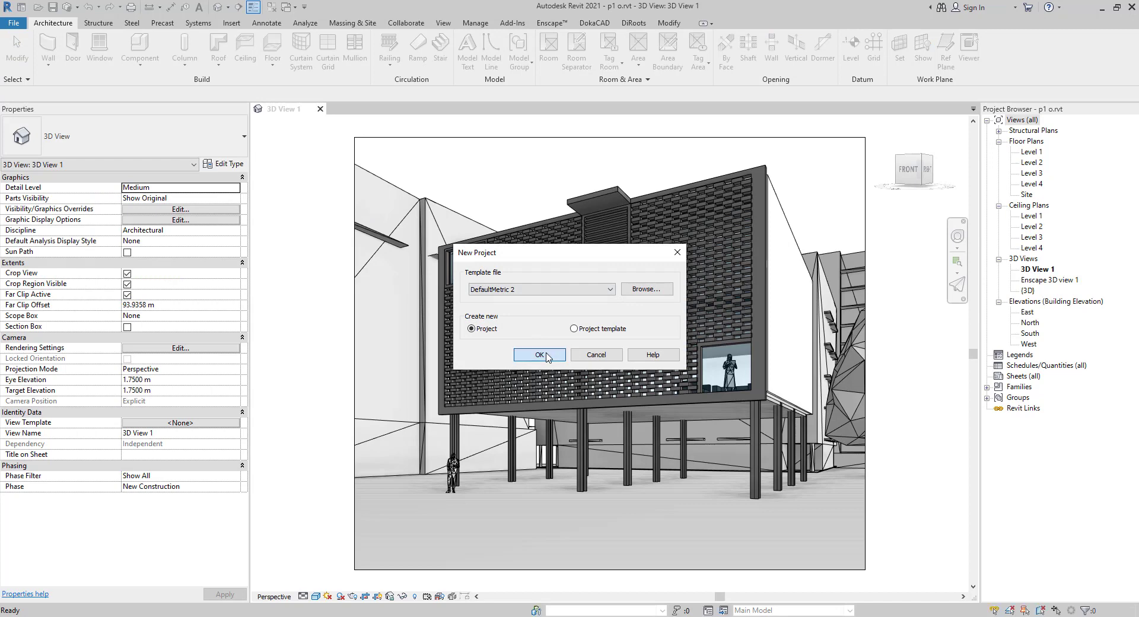
left_click(539, 355)
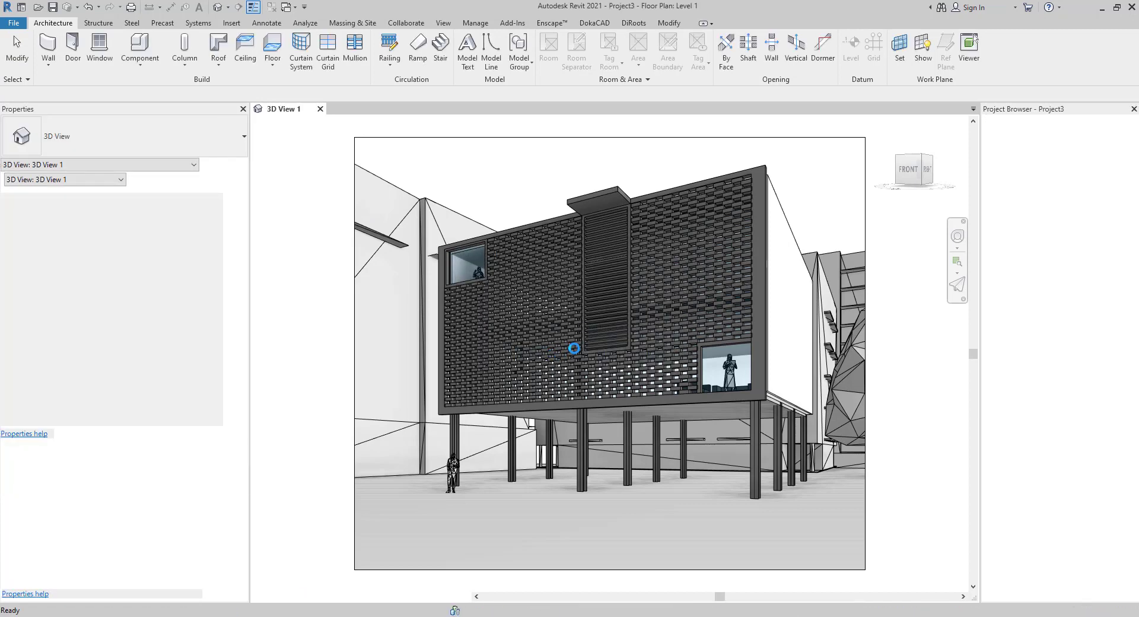
- Set the project's length units to meters with 2 decimal places and the m unit symbol
key("u")
key("n")
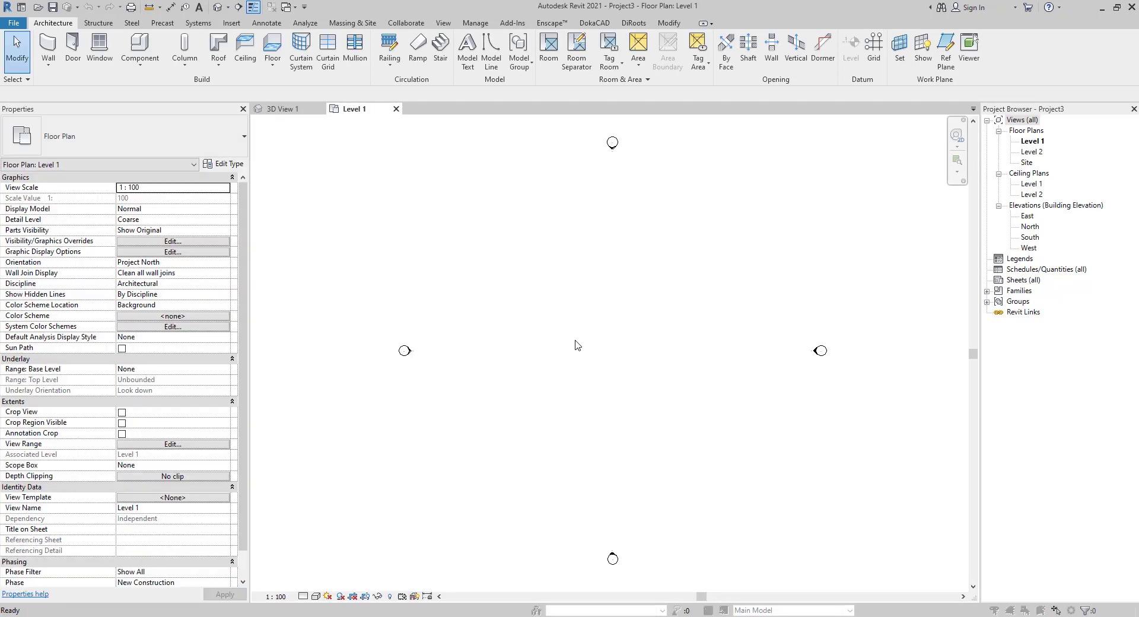
left_click(612, 239)
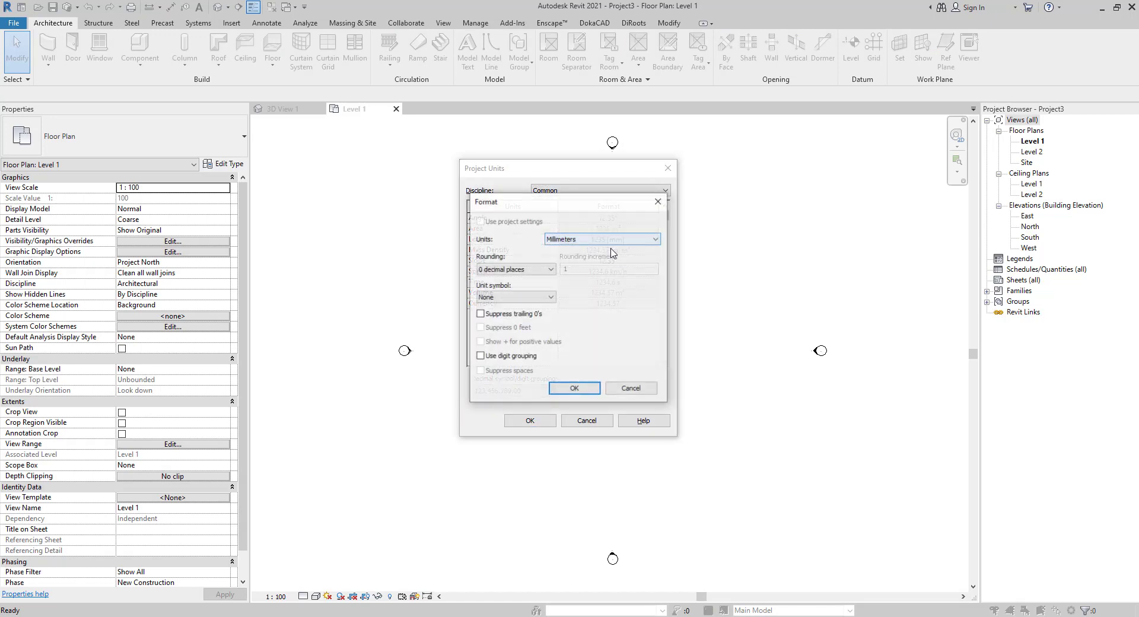
left_click(611, 238)
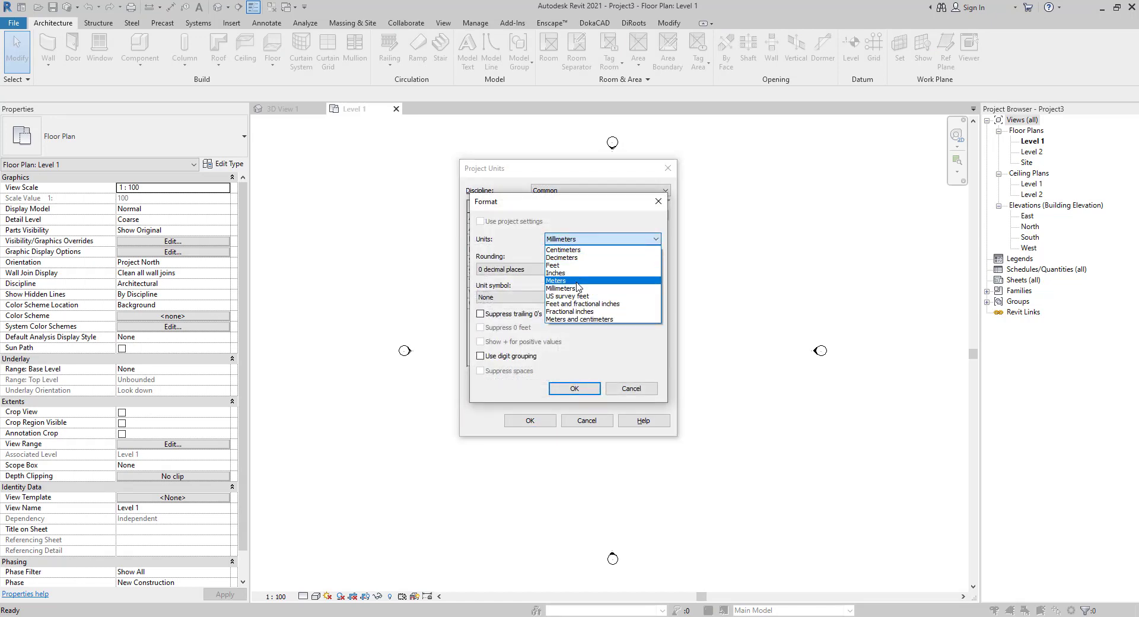
left_click(572, 281)
left_click(516, 269)
left_click(494, 318)
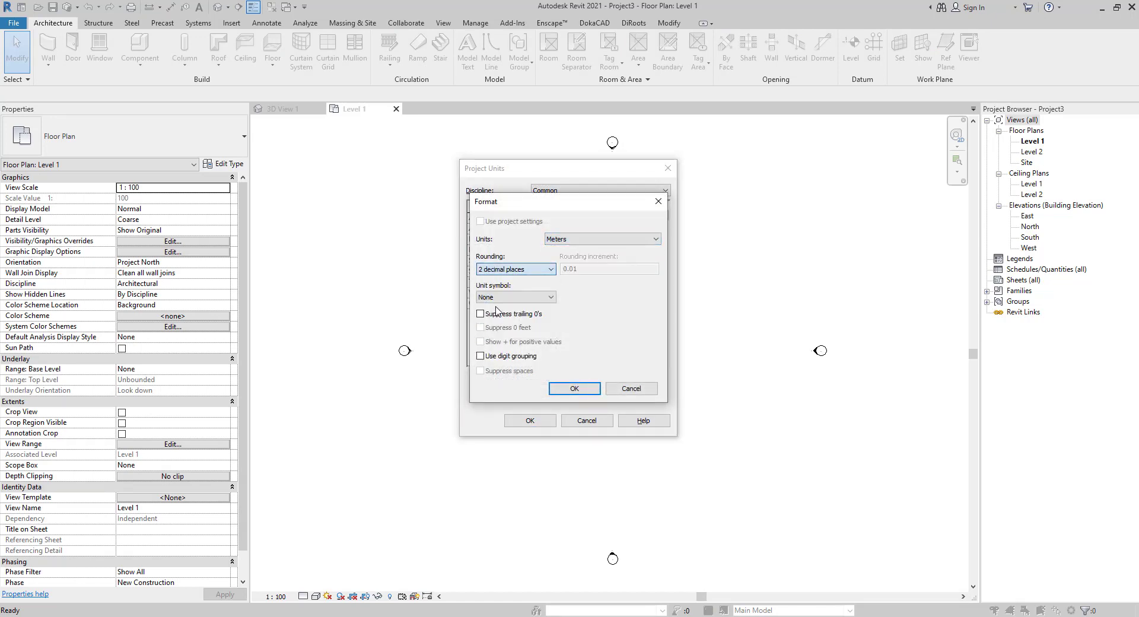
left_click(493, 297)
left_click(498, 317)
left_click(555, 388)
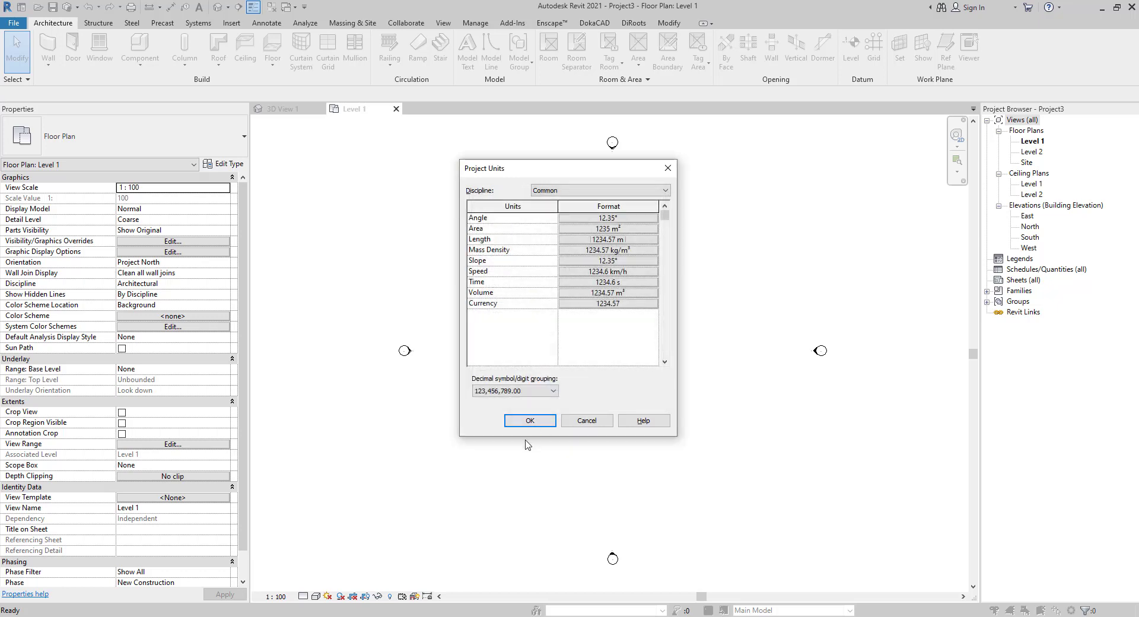
left_click(528, 421)
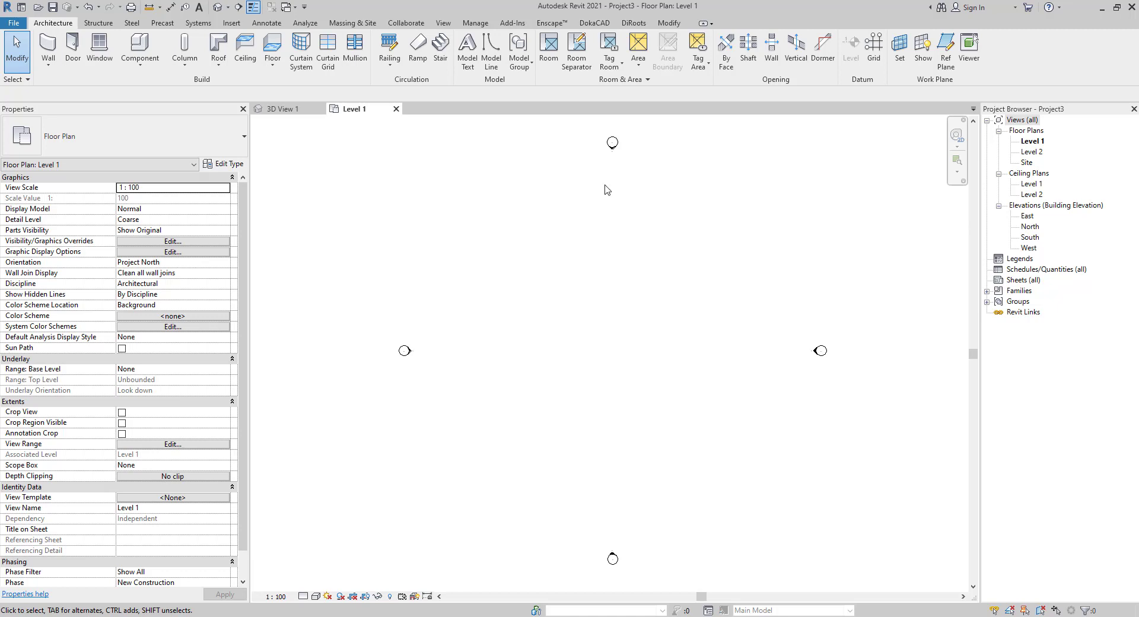
left_click(280, 109)
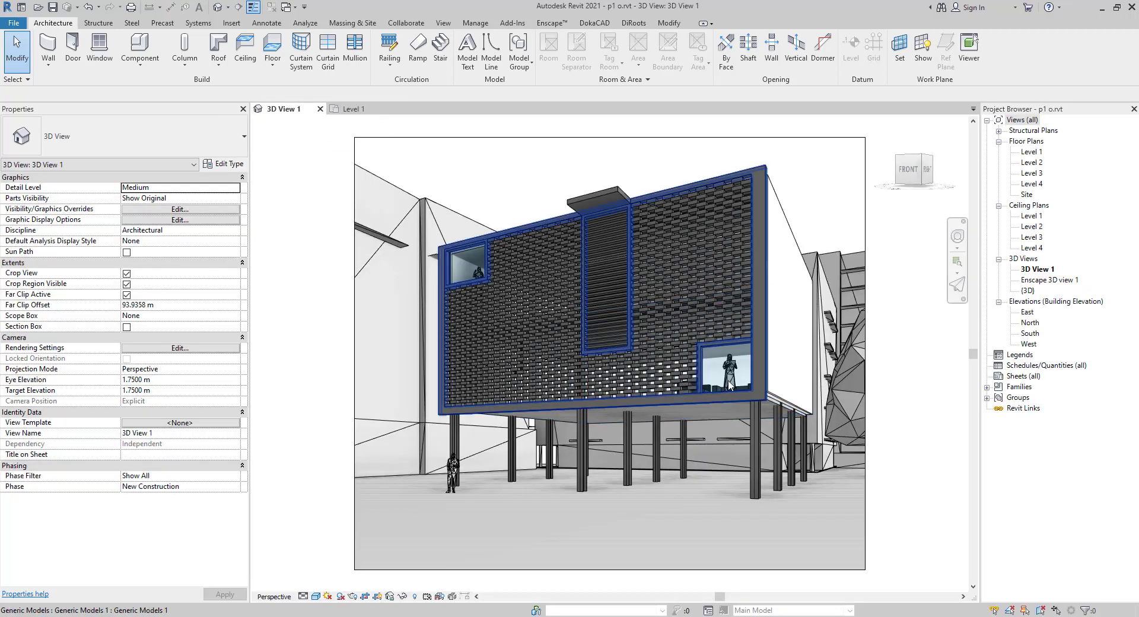
left_click(354, 109)
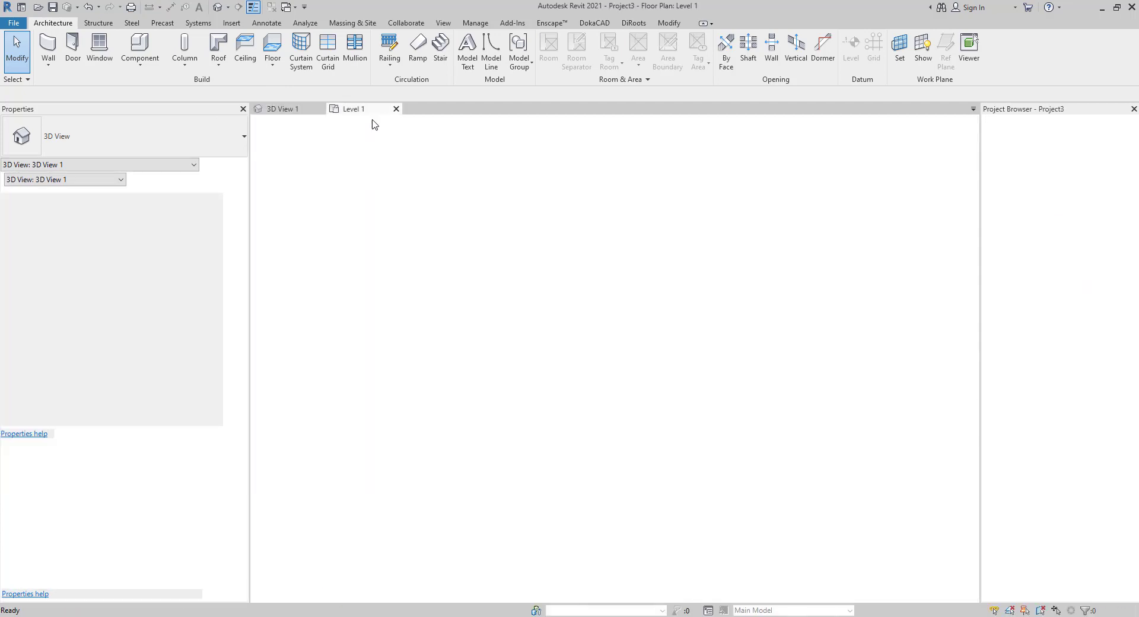
- In the East elevation, add two levels above Level 2, each offset 4 m from the level below, at 8 m and 12 m
double_click(1027, 217)
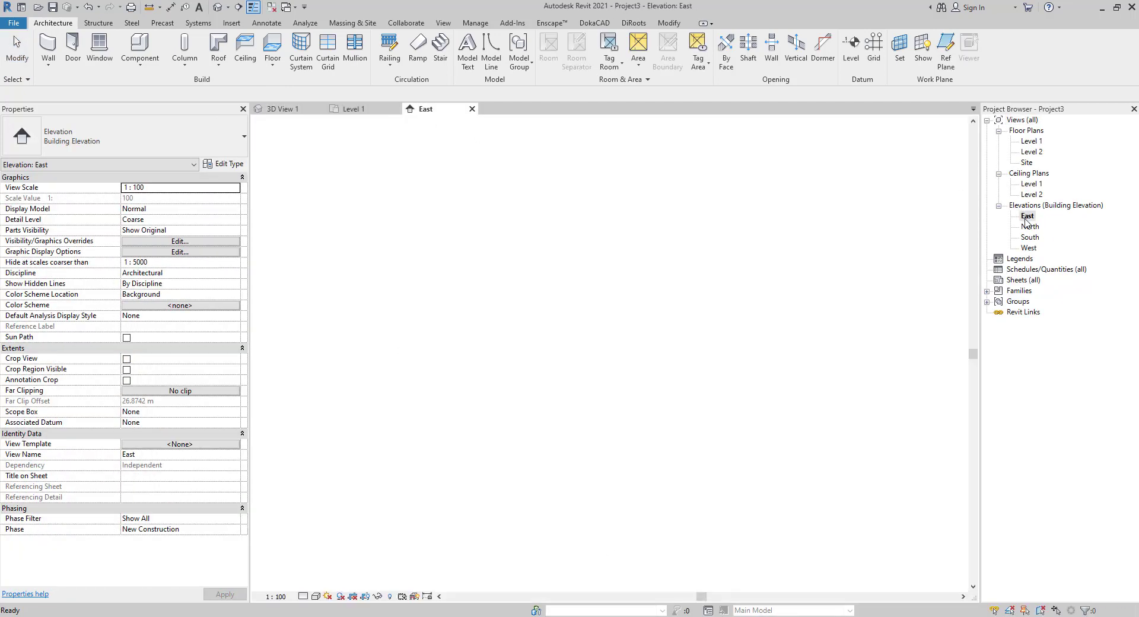
middle_click_drag(644, 311, 604, 356)
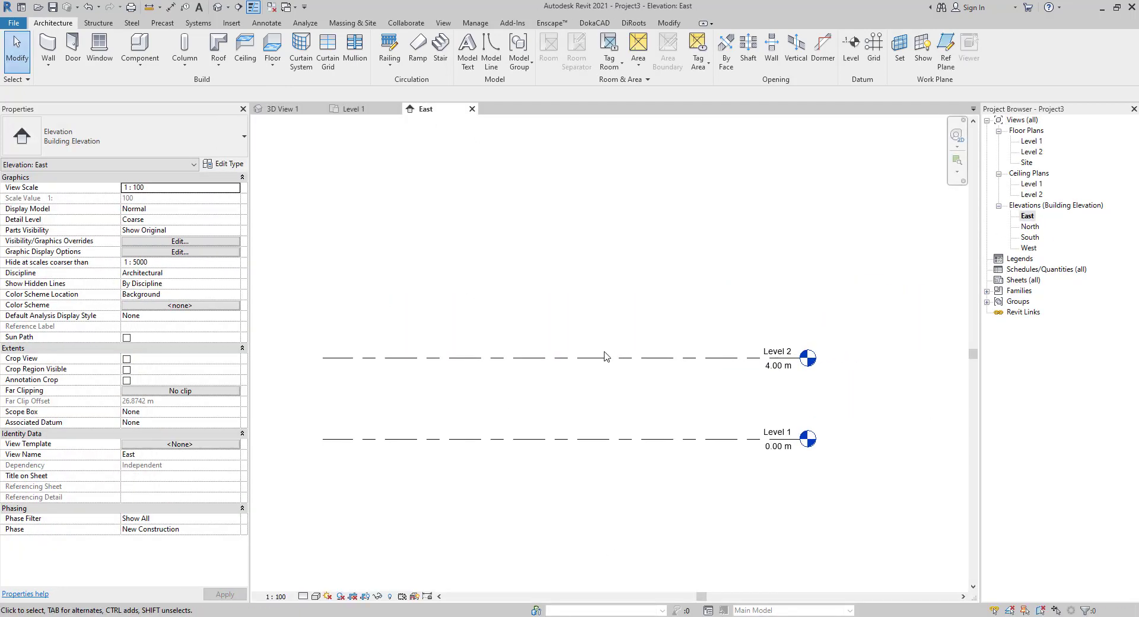
key("l")
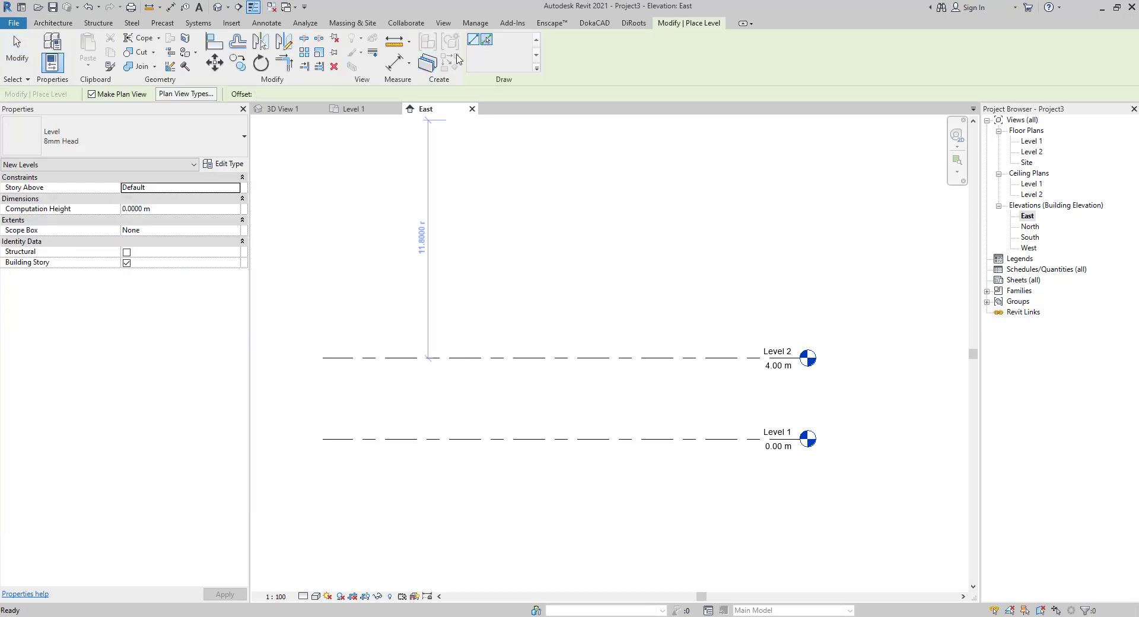
type("4")
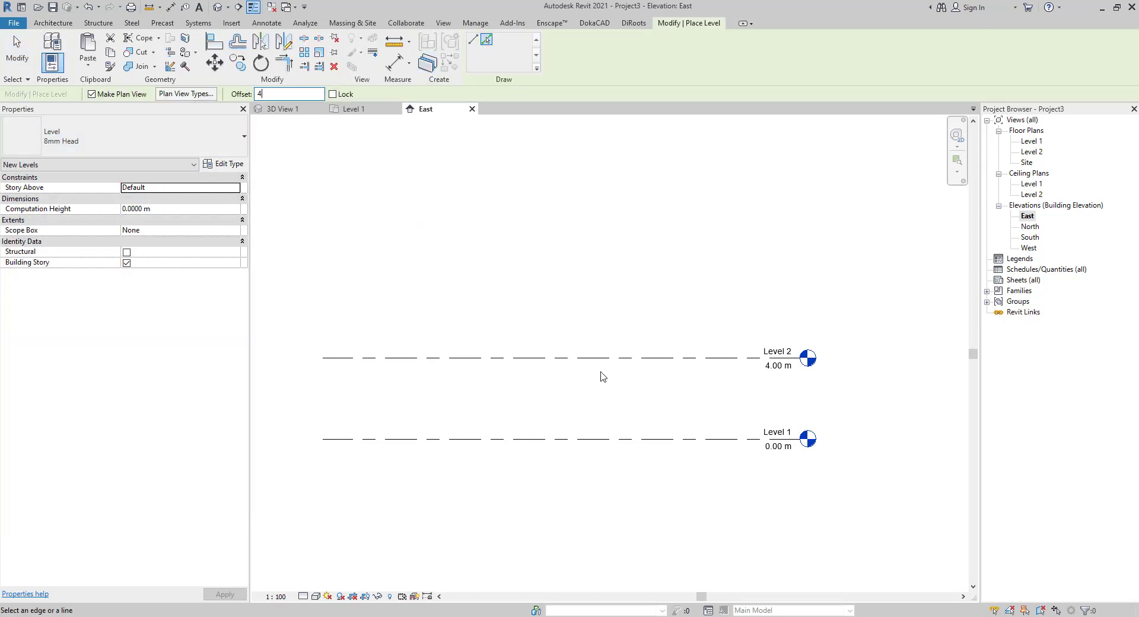
left_click(593, 358)
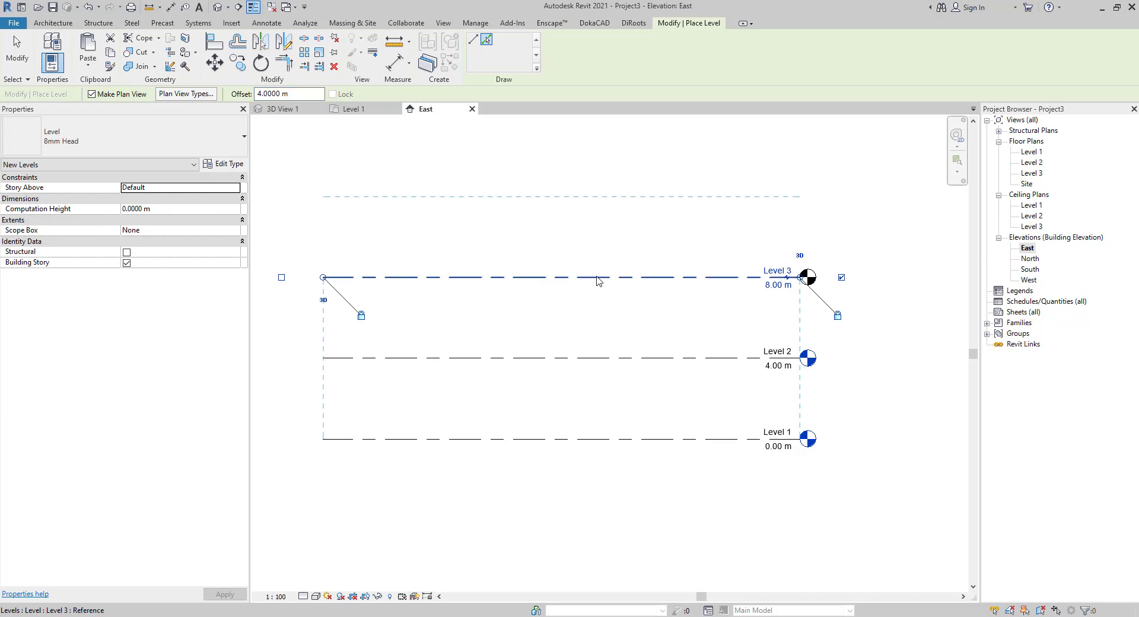
left_click(598, 277)
key("Escape")
key("Escape")
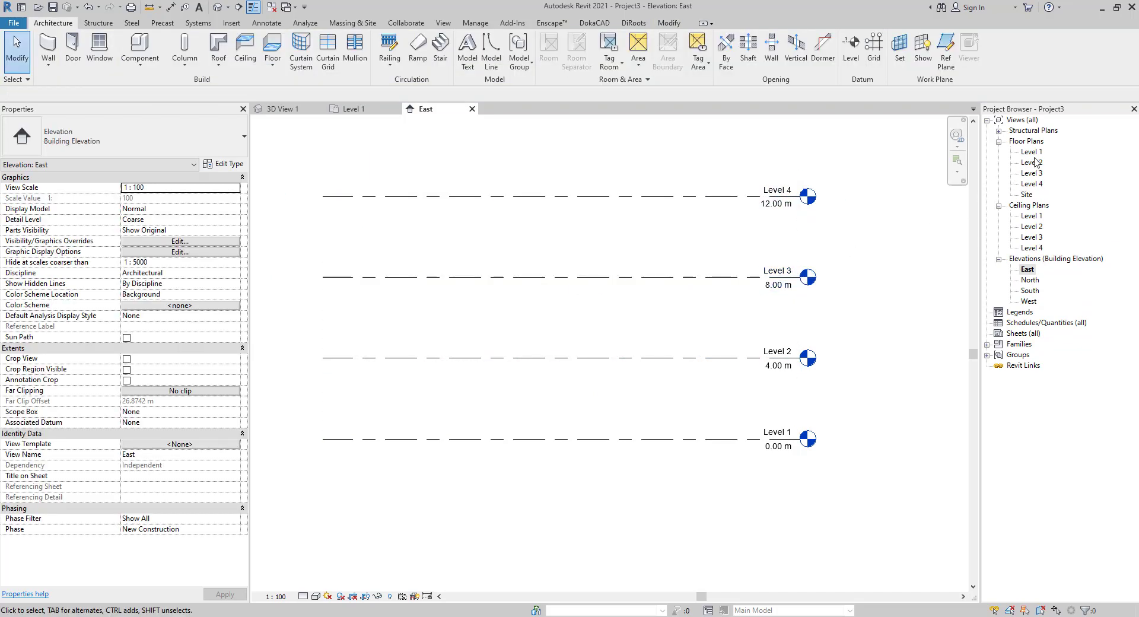
- On the Level 2 floor plan, create a Generic 150mm floor with a rectangular boundary about 22 m by 17 m
double_click(1032, 163)
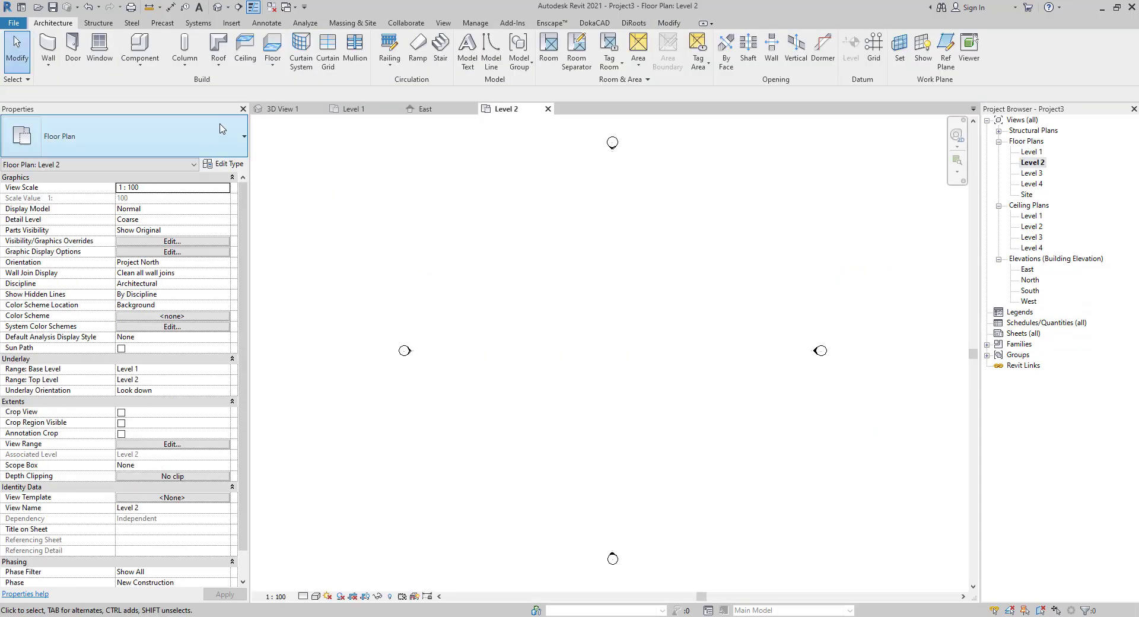
left_click(263, 45)
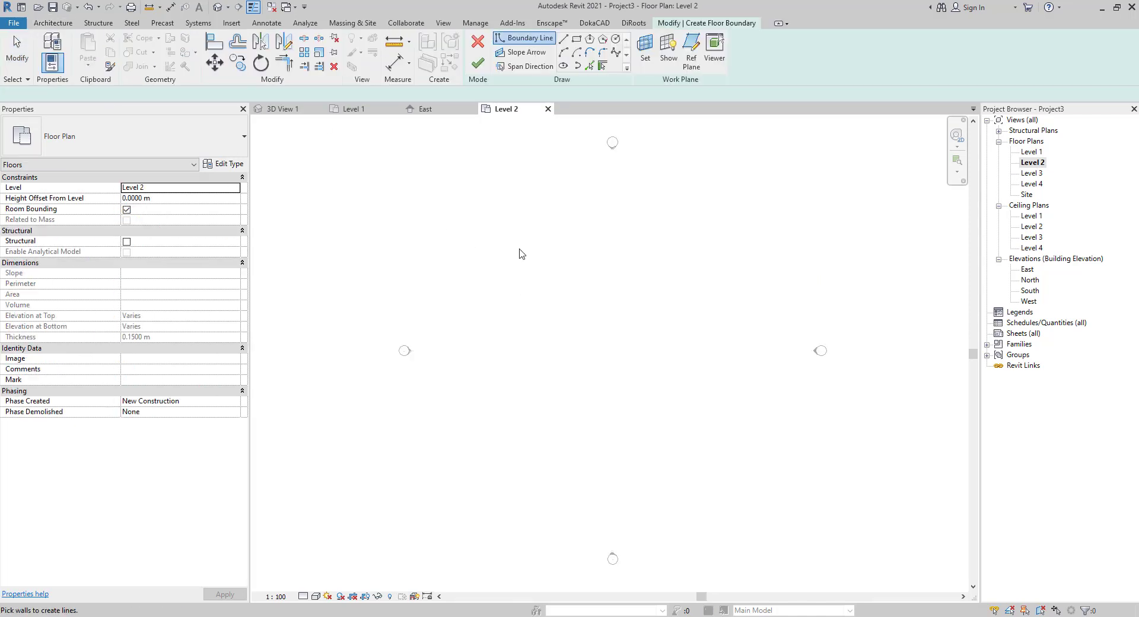
left_click(576, 41)
left_click(530, 257)
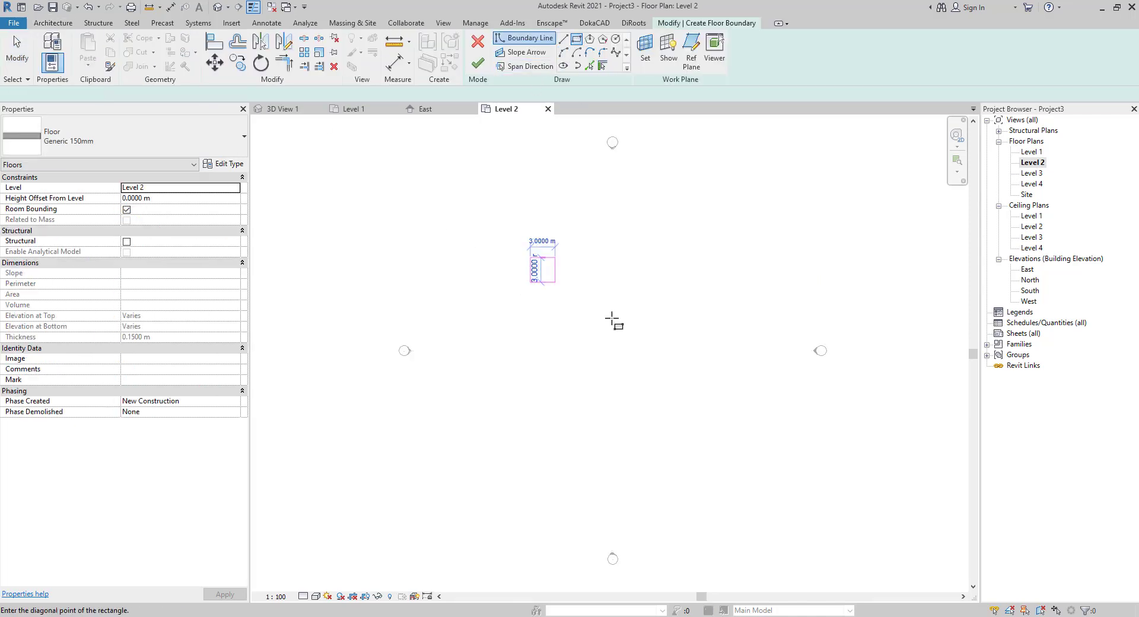
left_click(712, 397)
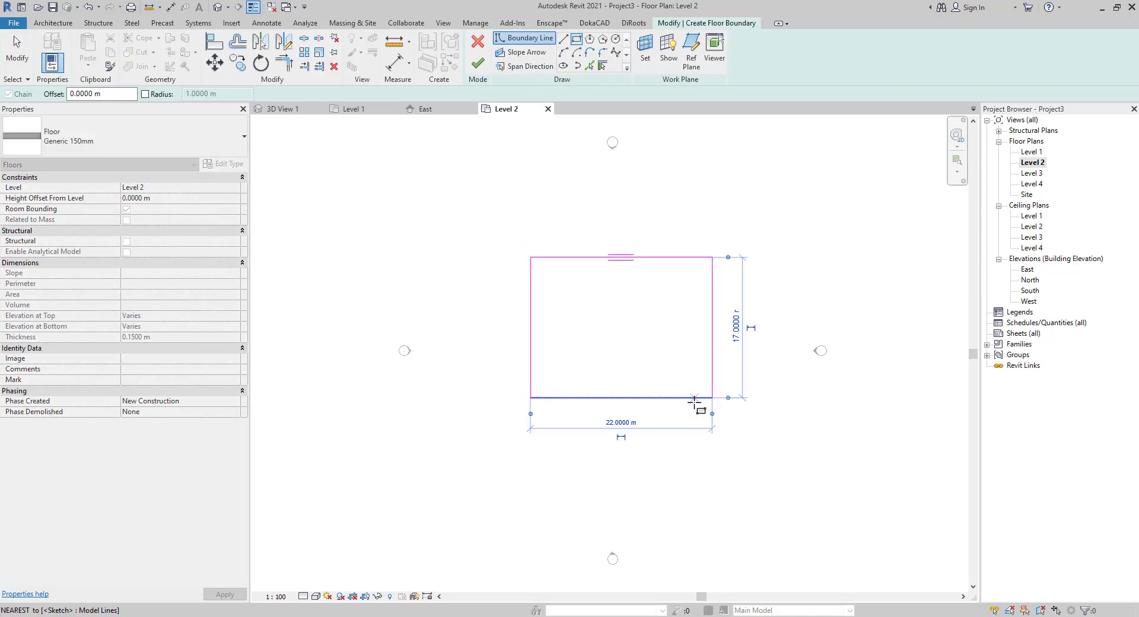
key("Escape")
left_click(477, 62)
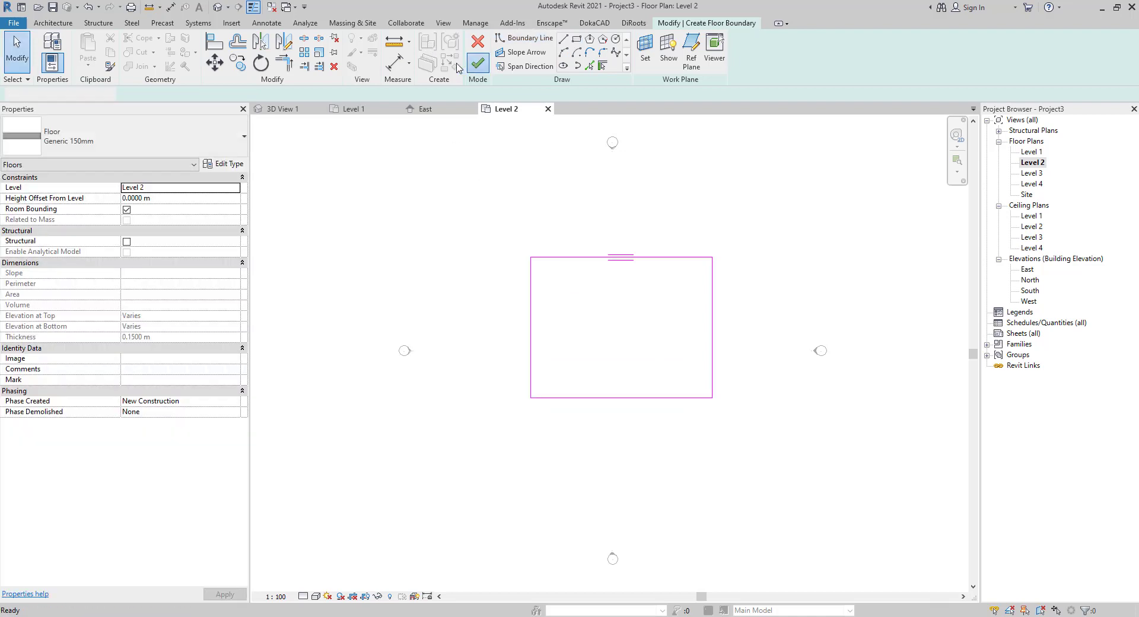
- Copy the Level 2 floor and paste it aligned to Level 3 and Level 4
left_click(87, 65)
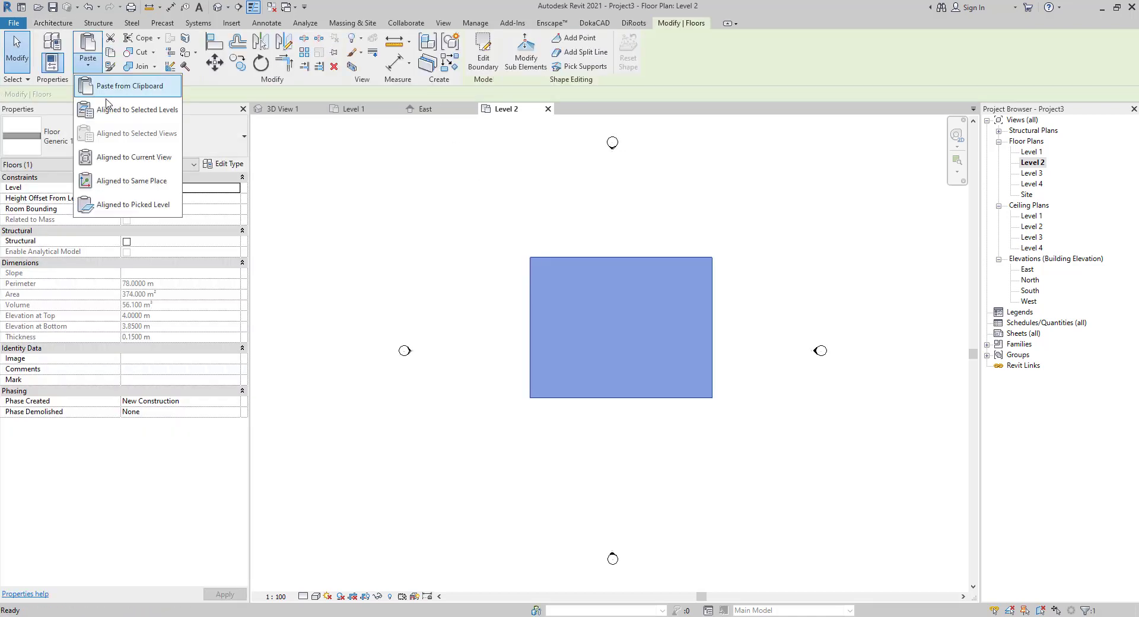
left_click(127, 105)
left_click(545, 181)
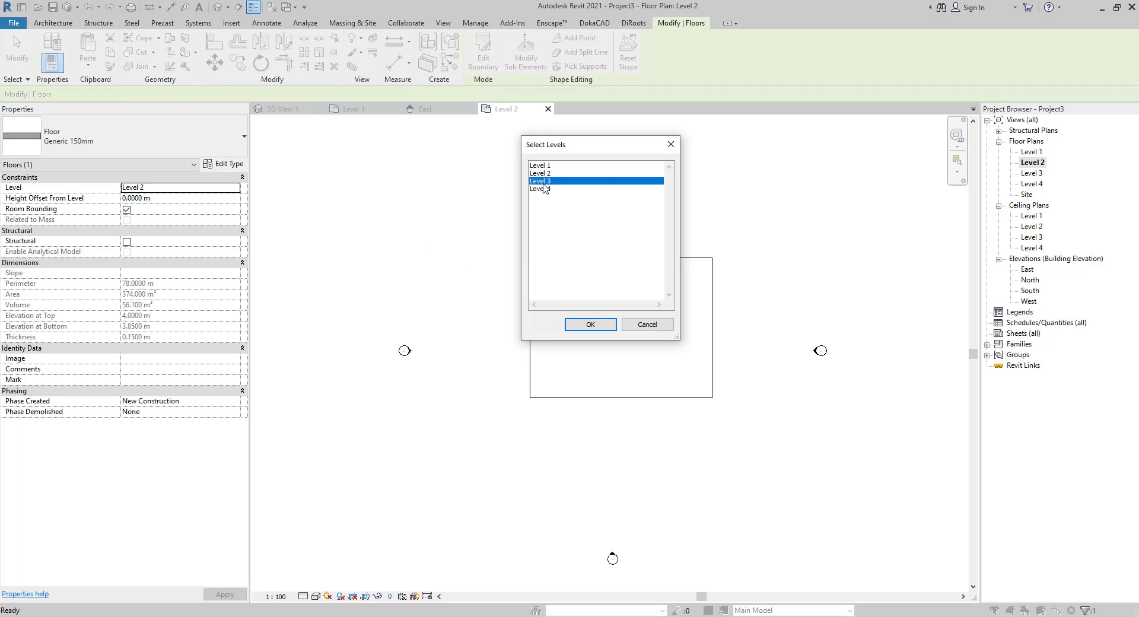
left_click(544, 189, "shift")
left_click(589, 325)
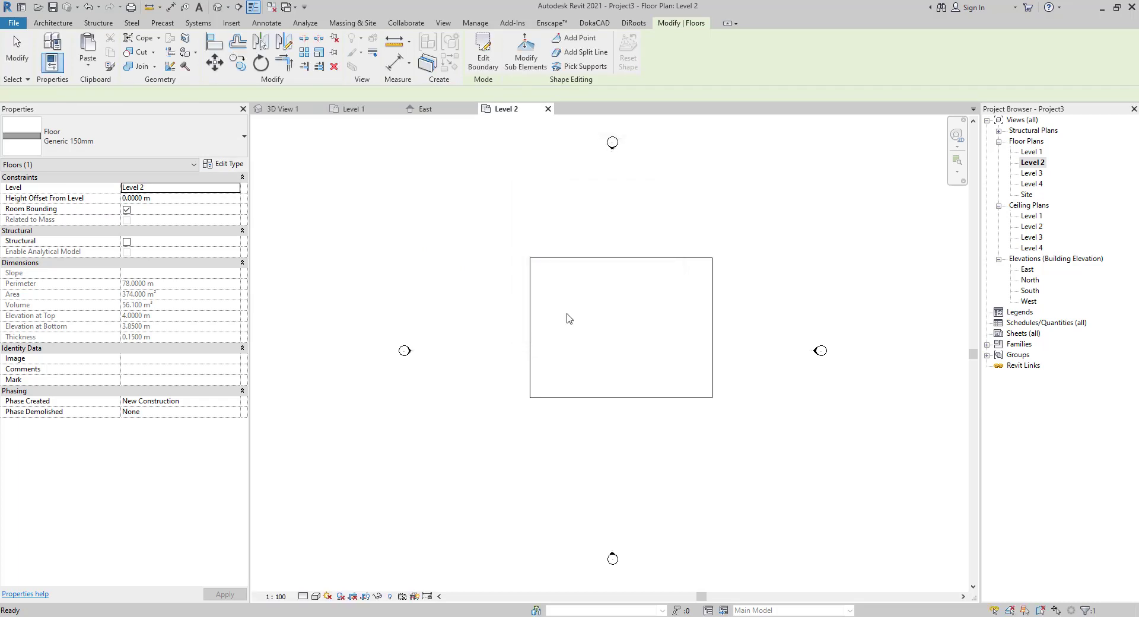
scroll(562, 250, "up", 2)
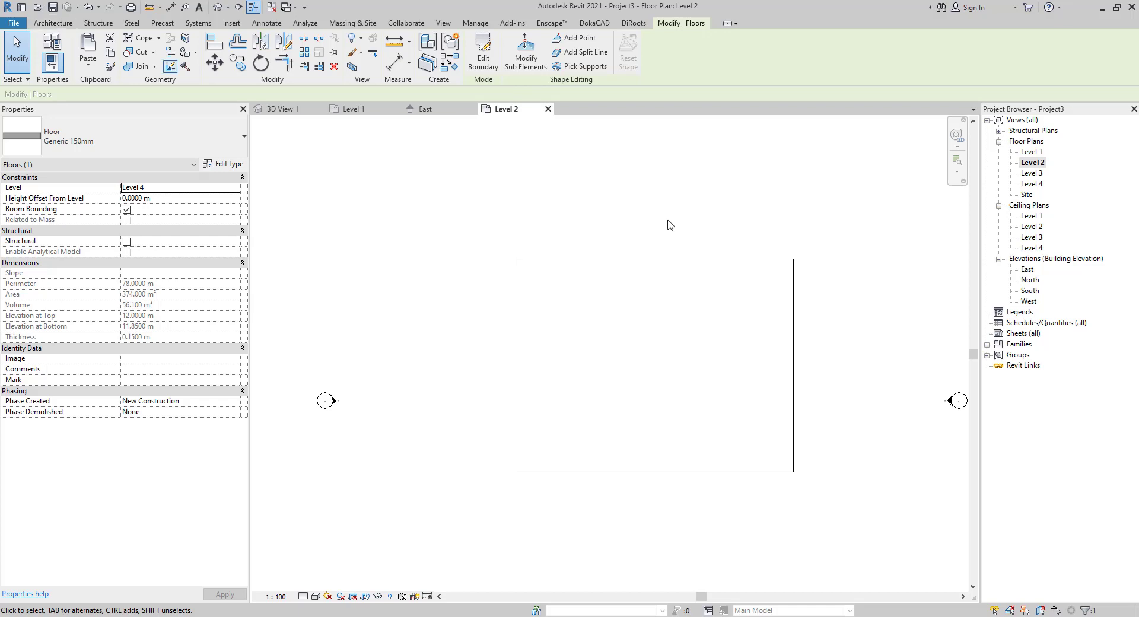
double_click(1030, 152)
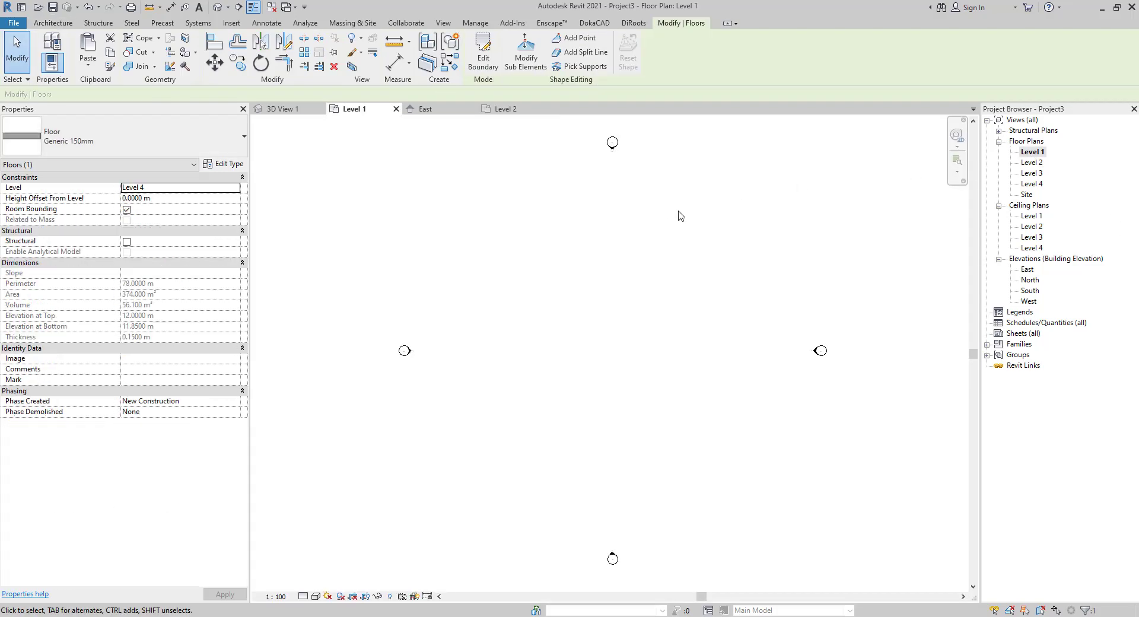
left_click(1022, 165)
double_click(1039, 164)
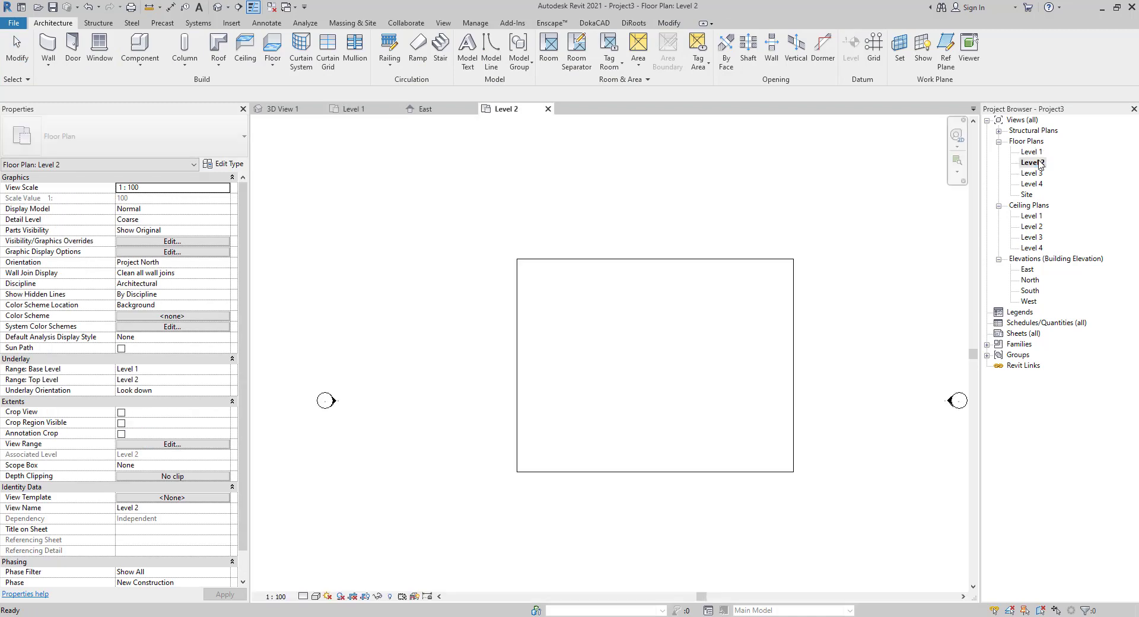
- Place a 475 x 610mm architectural rectangular column just inside the slab's upper-left corner, with its height set up to Level 4
left_click(51, 23)
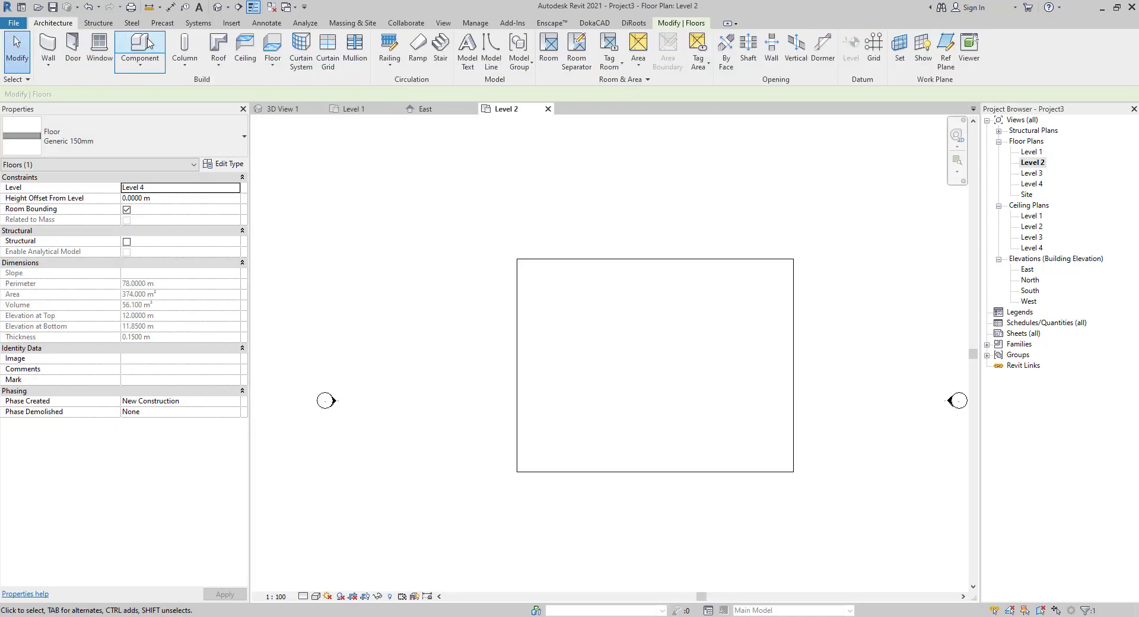
left_click(185, 62)
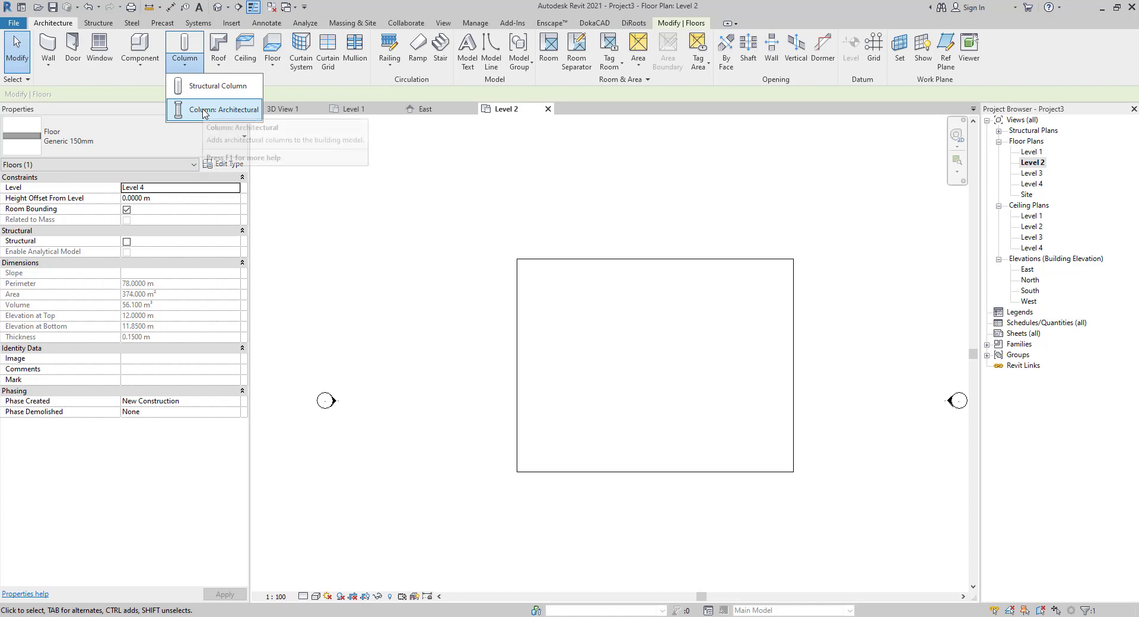
left_click(203, 111)
scroll(511, 261, "up", 3)
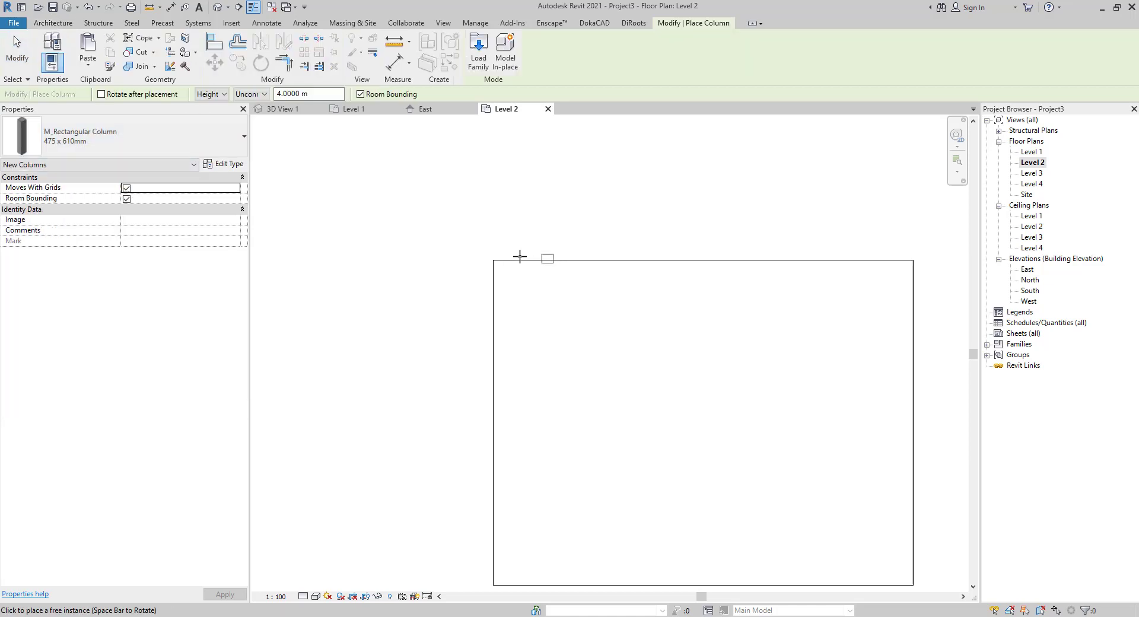
scroll(504, 269, "up", 1)
scroll(504, 270, "up", 1)
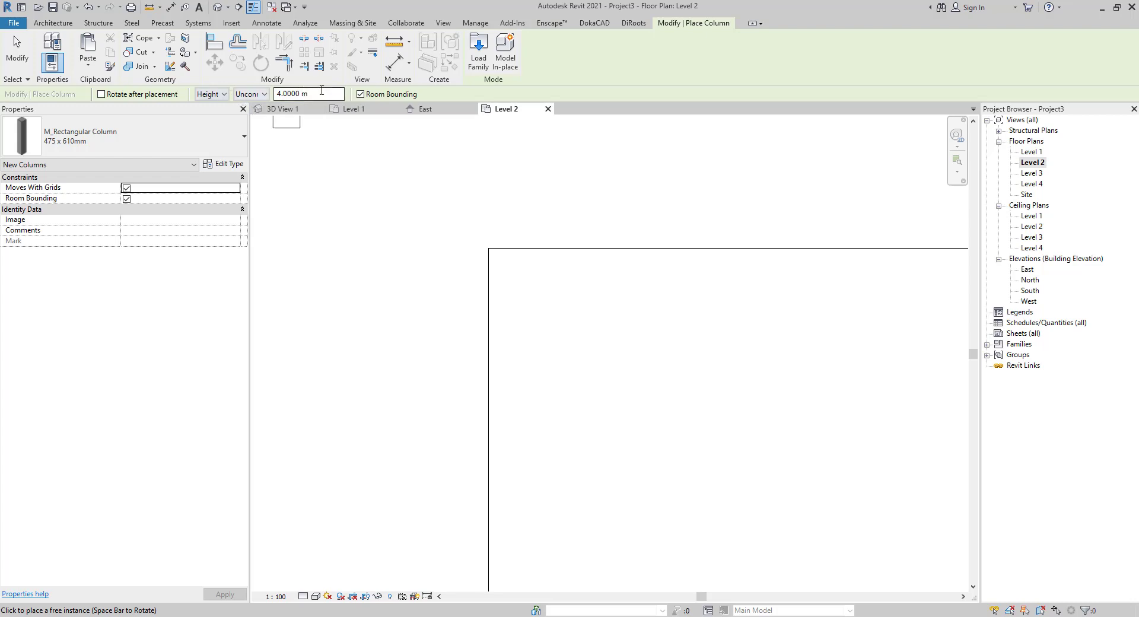
left_click(248, 95)
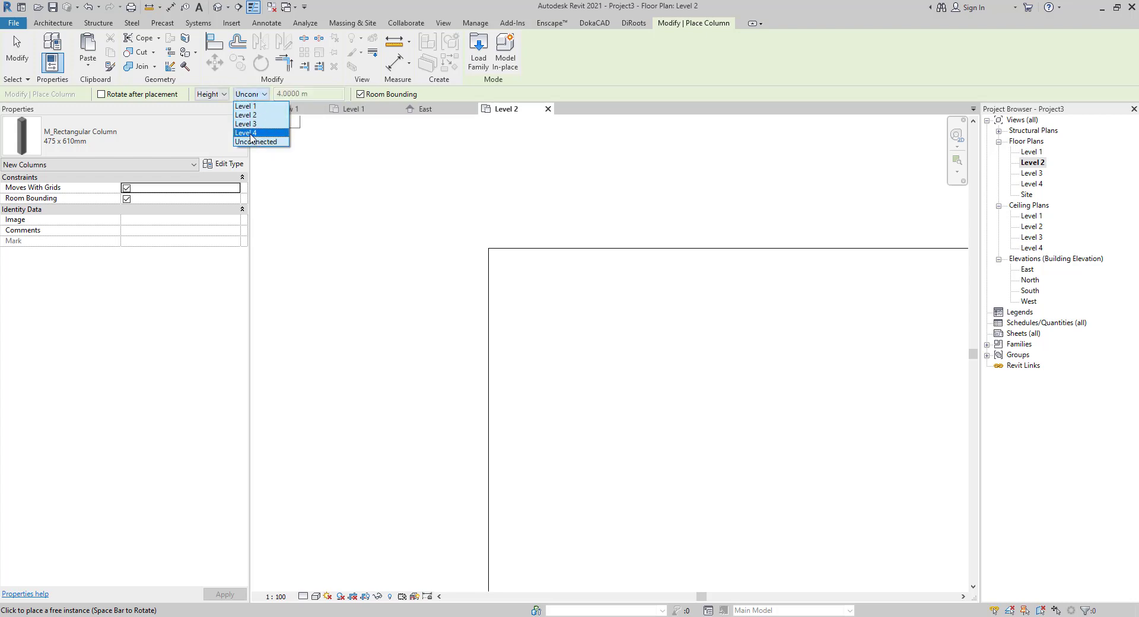
left_click(253, 133)
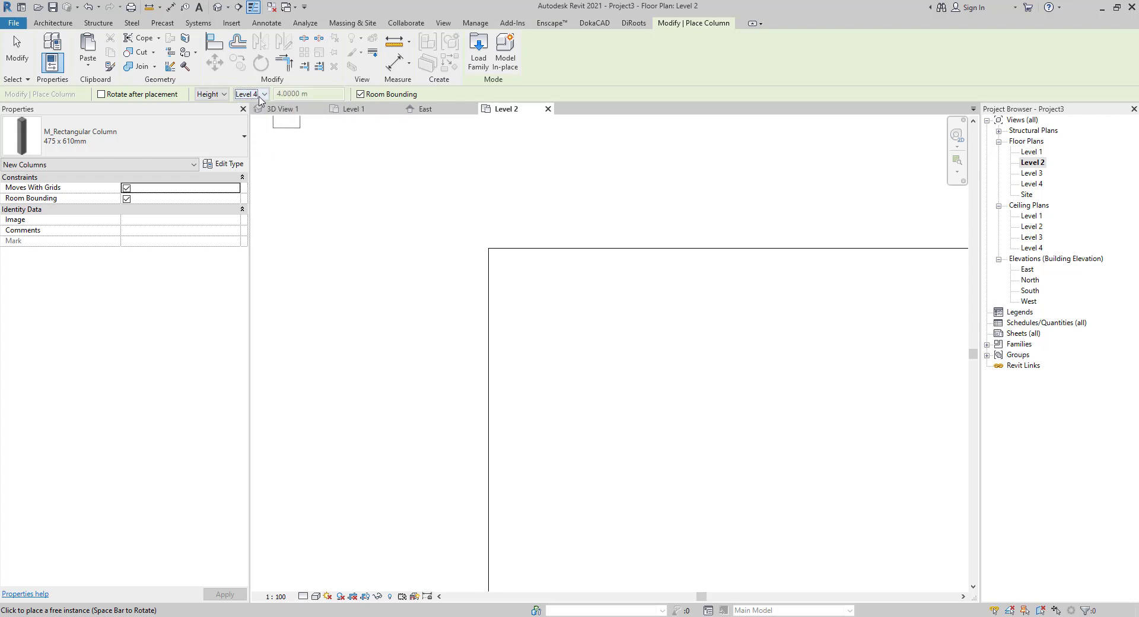
left_click(520, 274)
key("Escape")
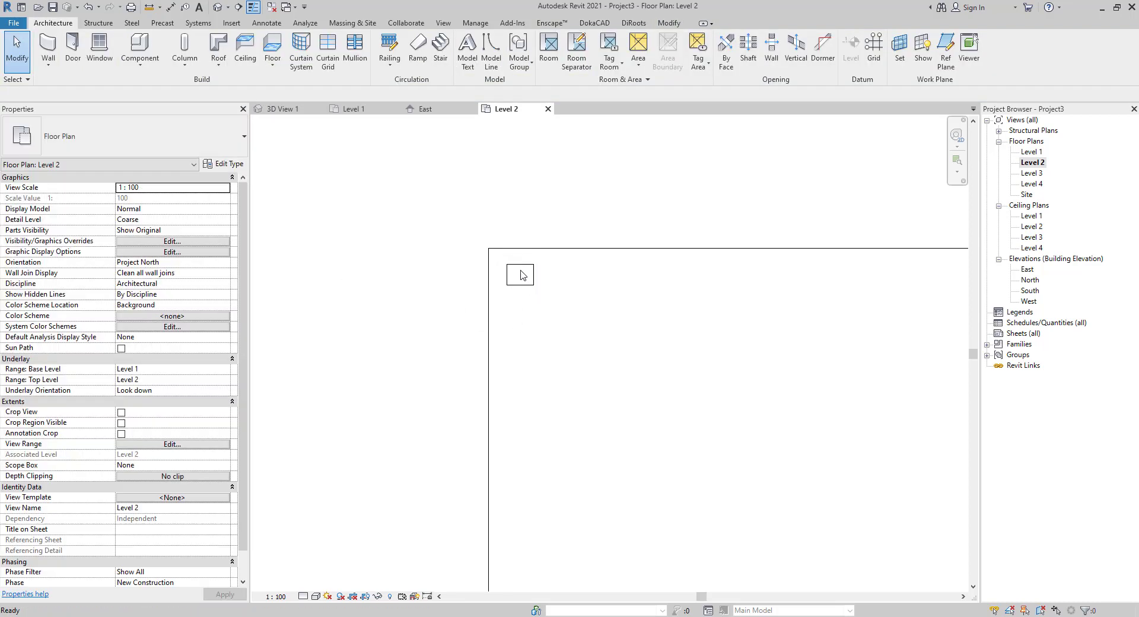
- Set the placed column's base level to Level 1
left_click(520, 276)
scroll(561, 309, "down", 2)
middle_click_drag(588, 355, 446, 320)
scroll(561, 371, "down", 1)
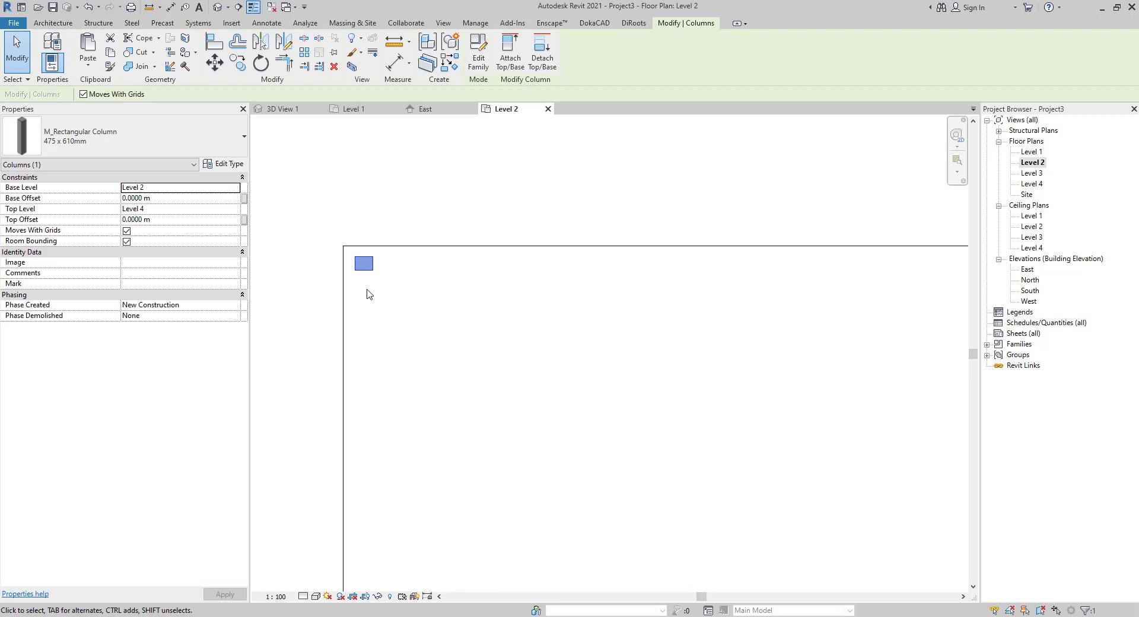
left_click(236, 189)
left_click(127, 198)
- Array the column horizontally along the slab's upper edge to the opposite corner, about 21 m away, with 4 columns in total
left_click(305, 52)
left_click(365, 258)
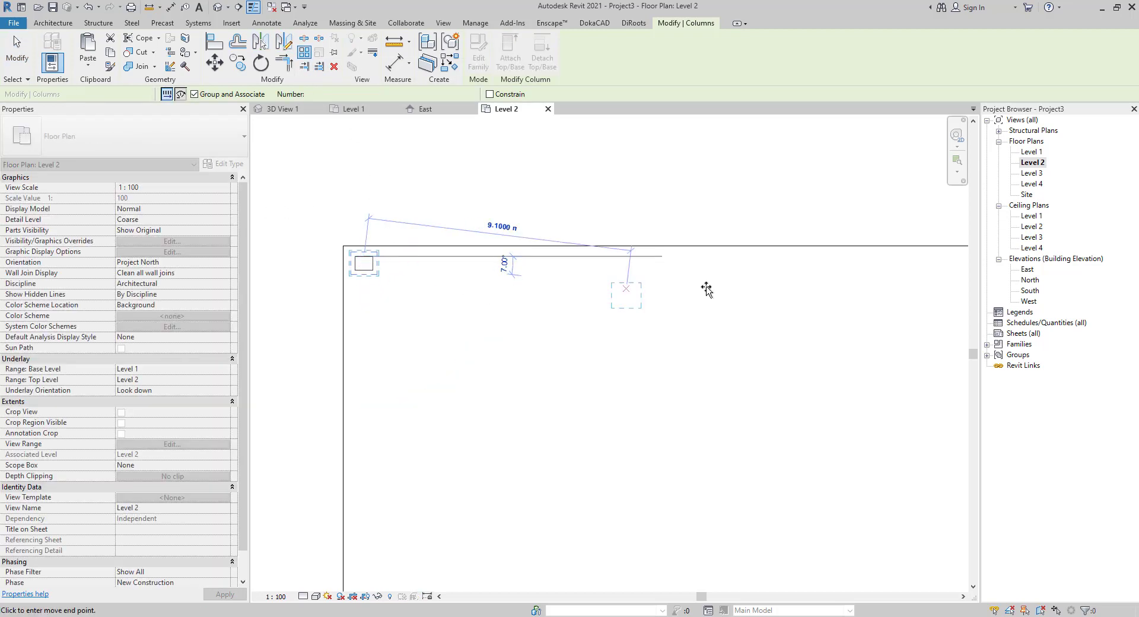
middle_click_drag(729, 302, 457, 323)
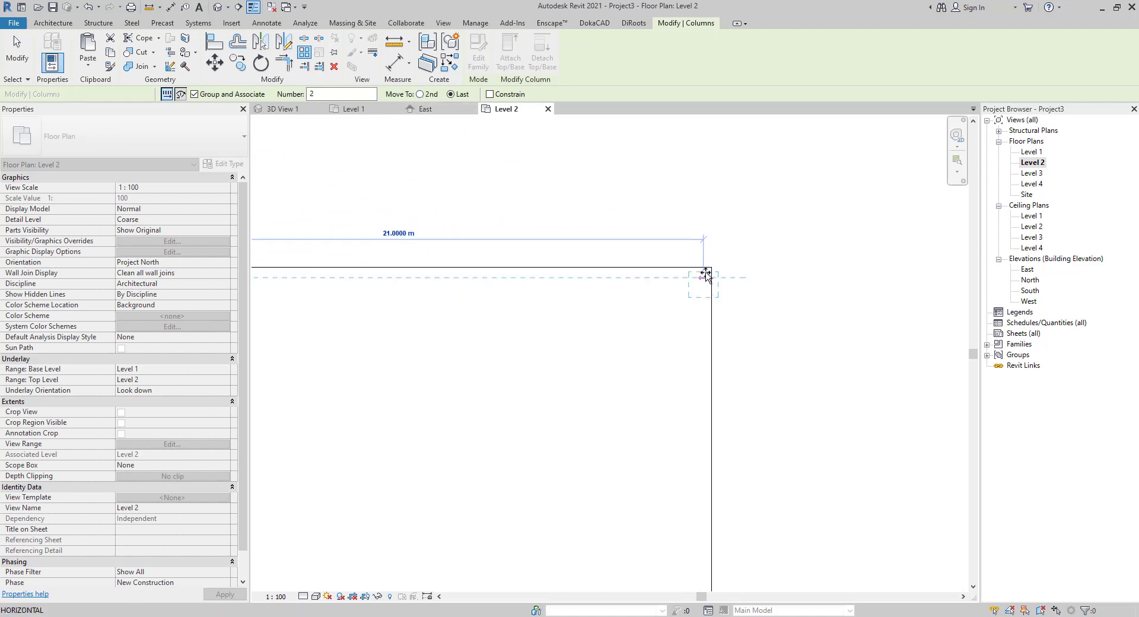
left_click(692, 287)
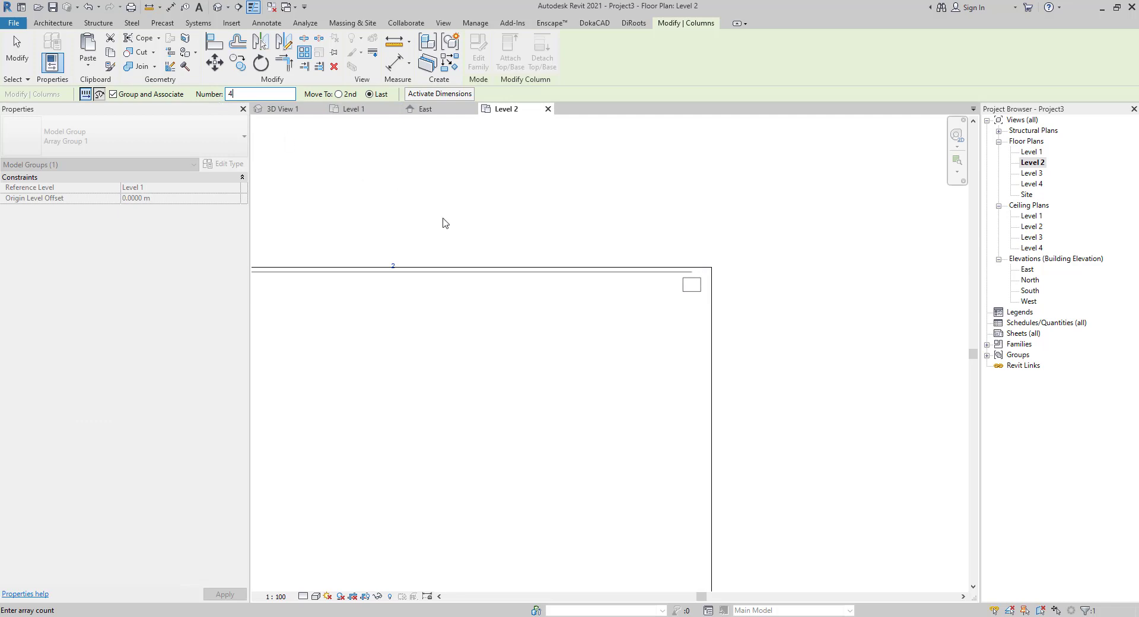
scroll(513, 340, "down", 2)
middle_click_drag(492, 382, 615, 386)
scroll(704, 337, "down", 1)
type("4")
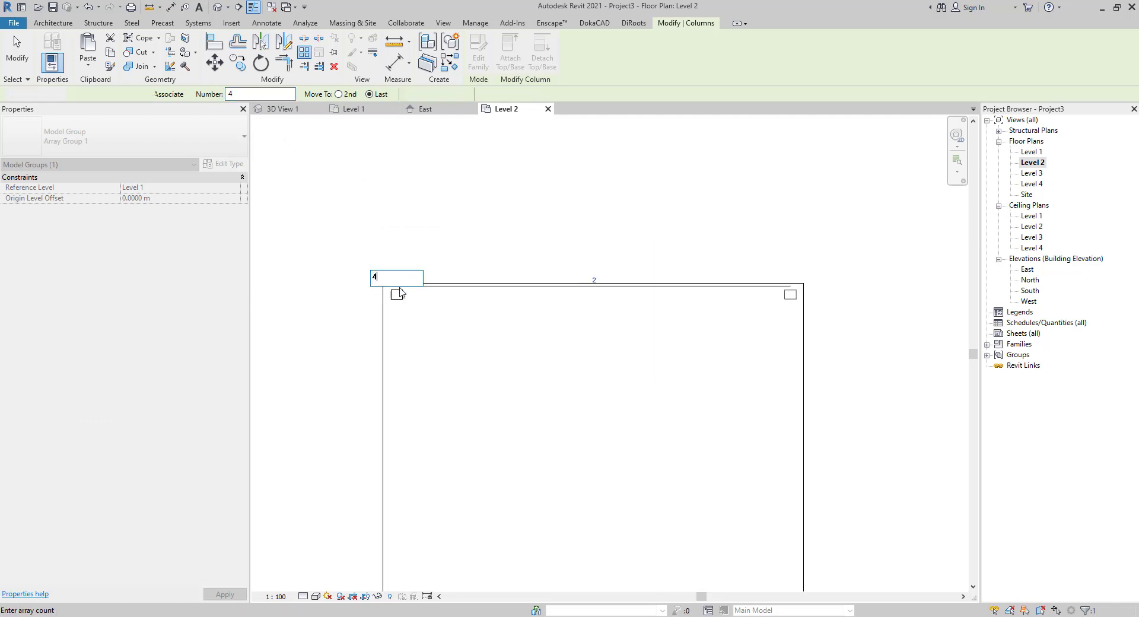
key("Return")
key("Escape")
- Array the row of four columns down to the slab's lower edge, making 4 rows in total
left_click_drag(349, 266, 851, 326)
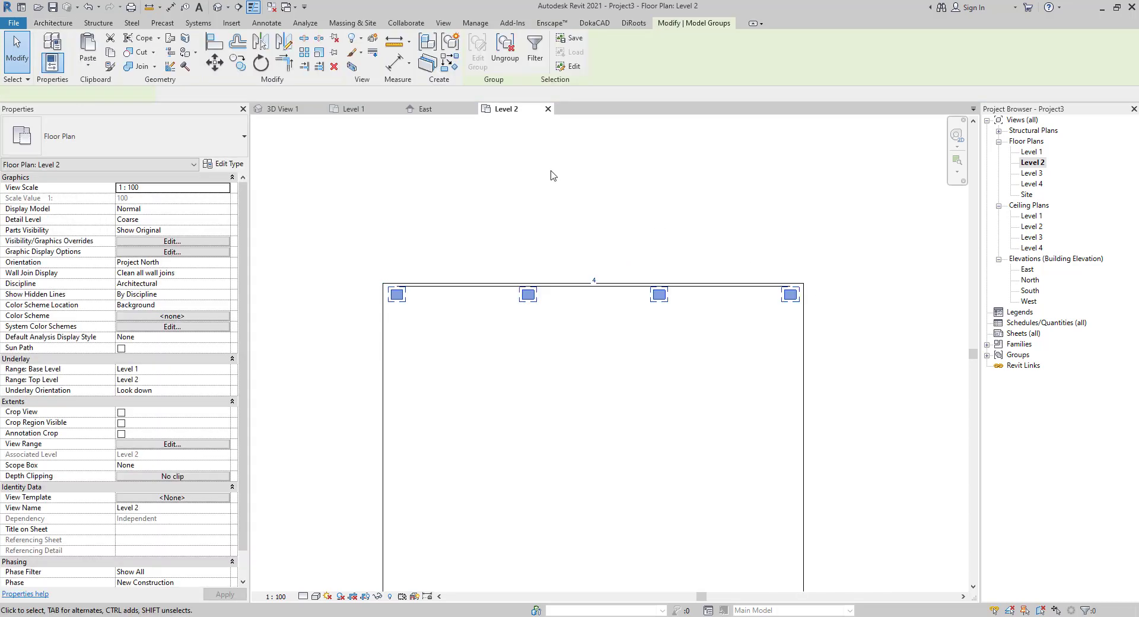
left_click(306, 55)
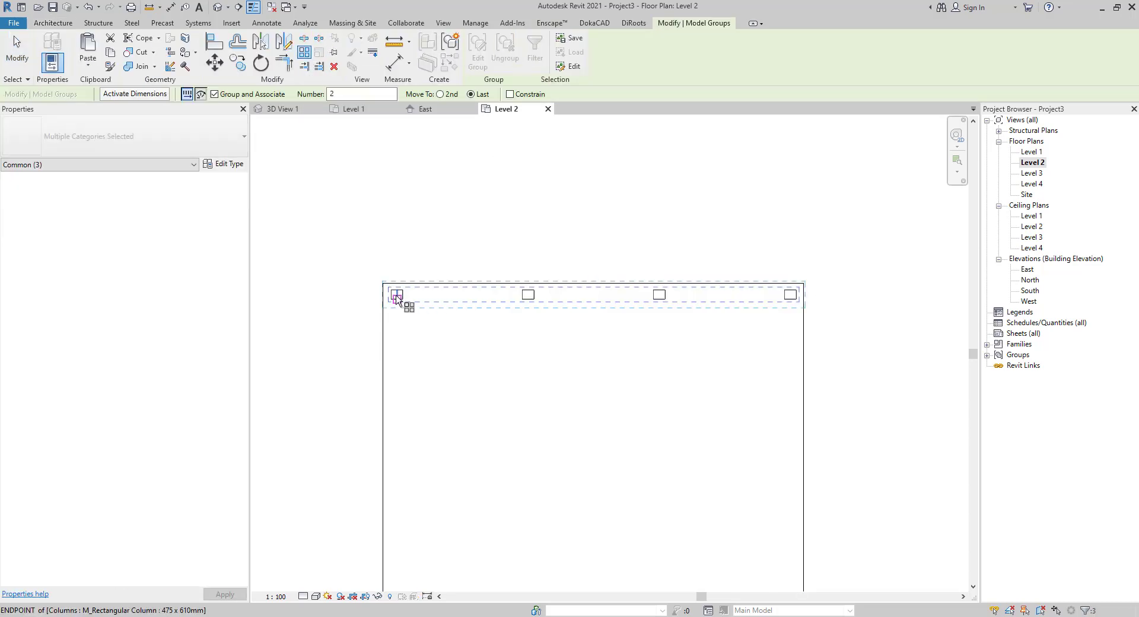
left_click(393, 303)
middle_click_drag(422, 423, 395, 225)
left_click(367, 315)
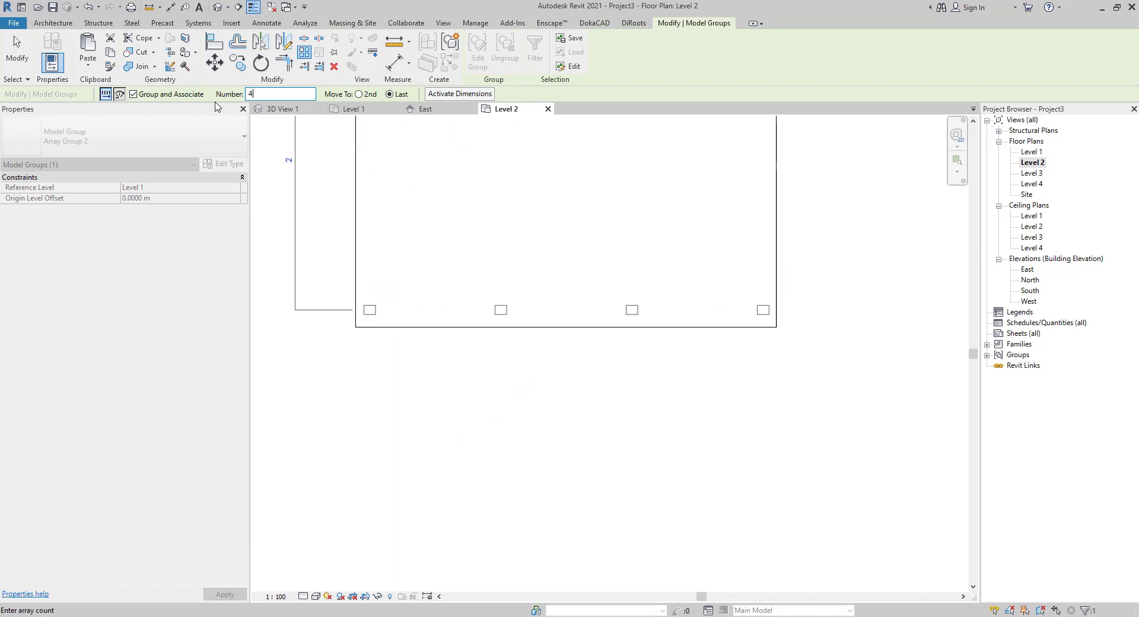
key("Return")
middle_click_drag(378, 268, 410, 407)
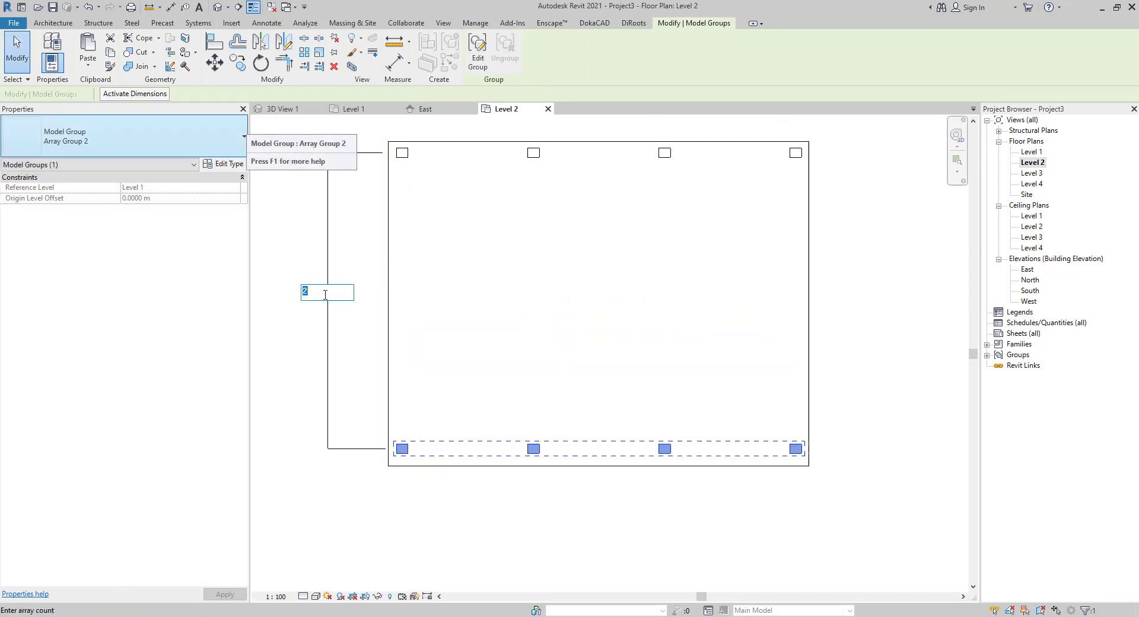
key("Return")
left_click(338, 535)
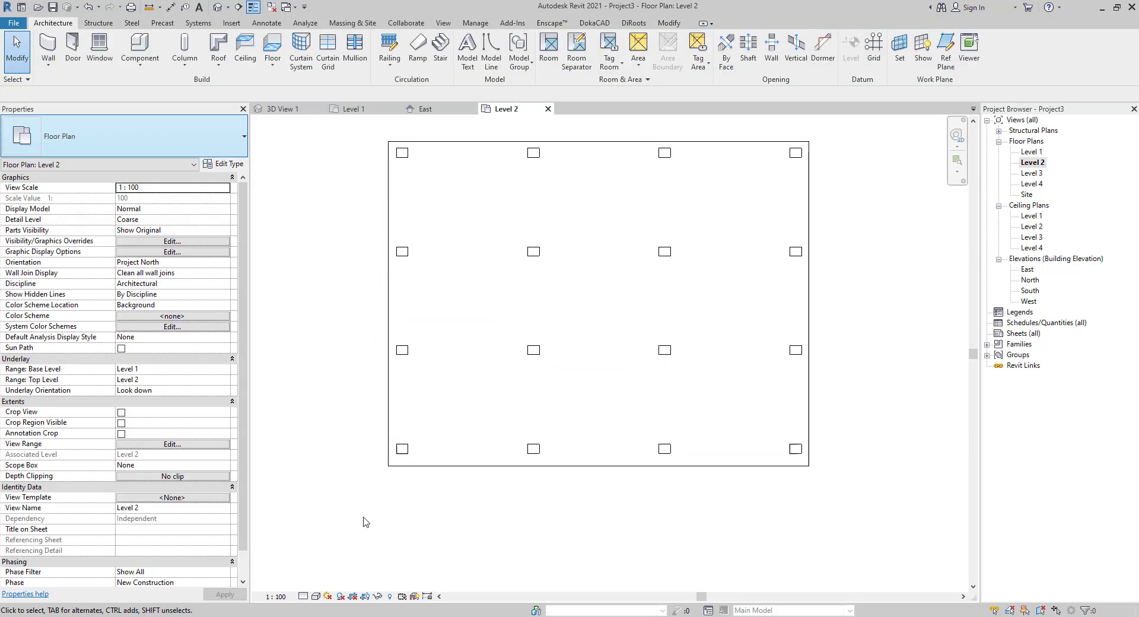
- In the 3D view, select all instances of the rectangular column in the entire project and attach their tops to the uppermost floor slab
left_click(219, 12)
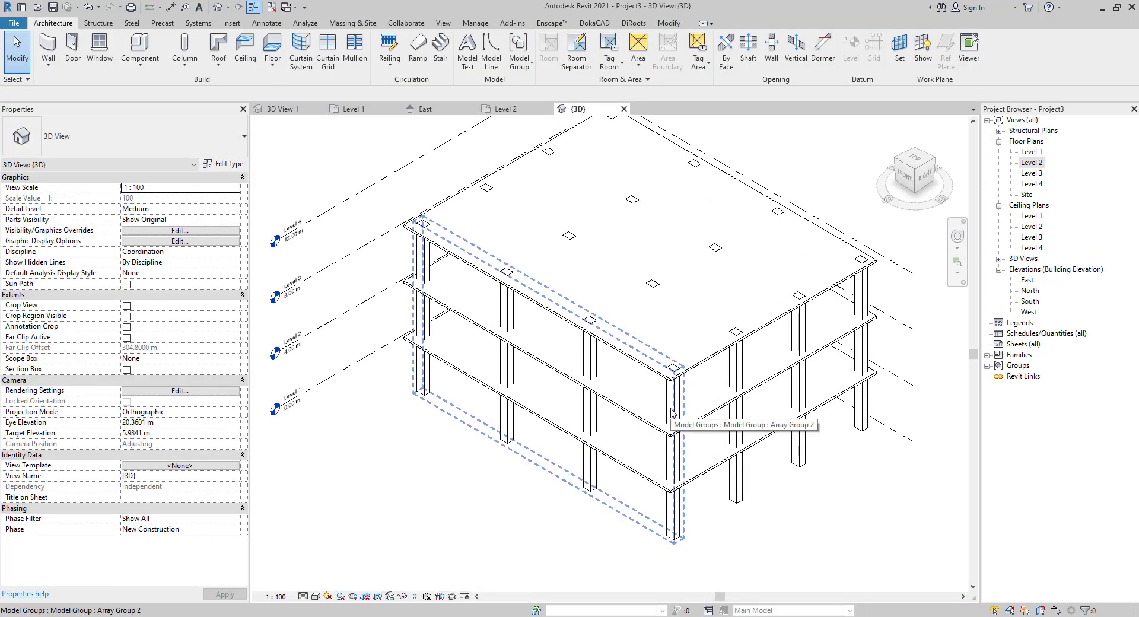
key("Tab")
left_click(672, 413)
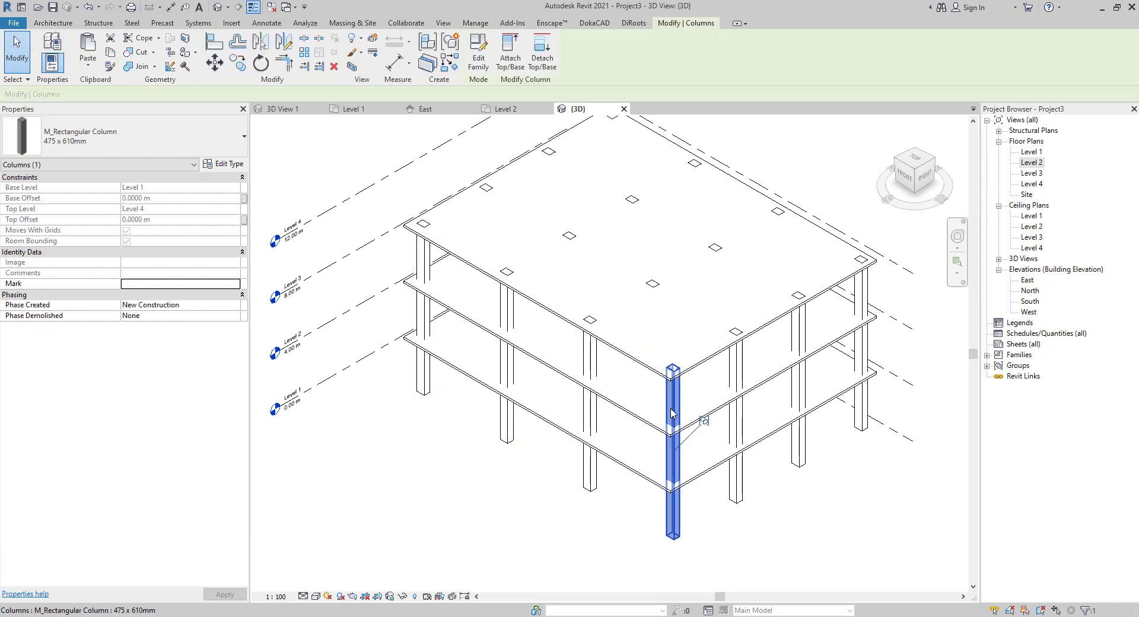
right_click(672, 413)
mouse_move(758, 240)
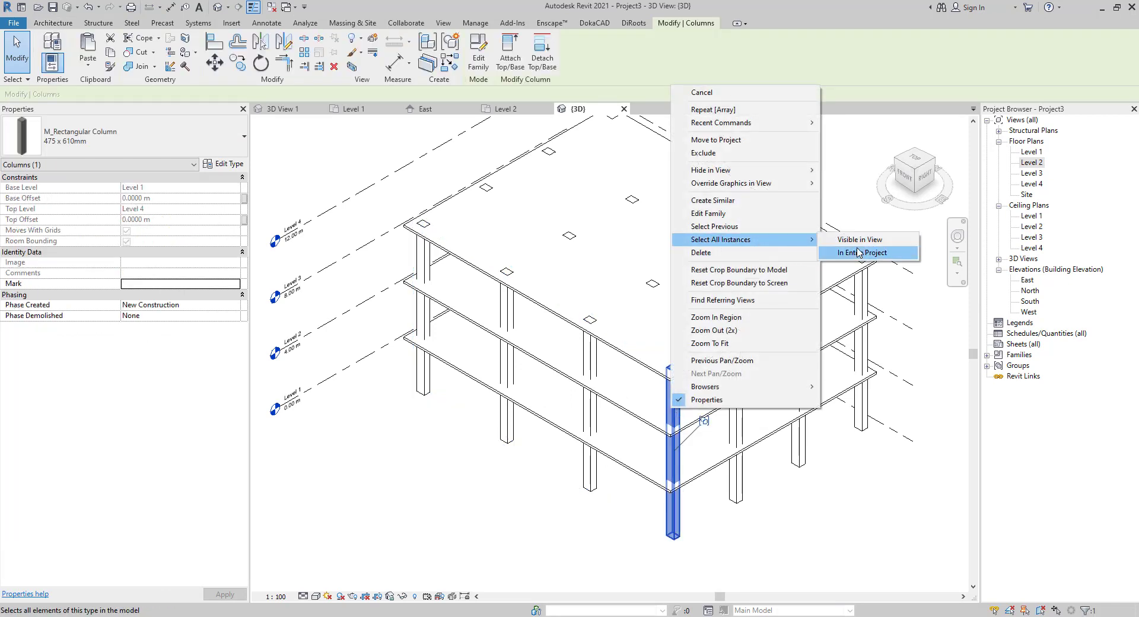
left_click(852, 253)
left_click(510, 50)
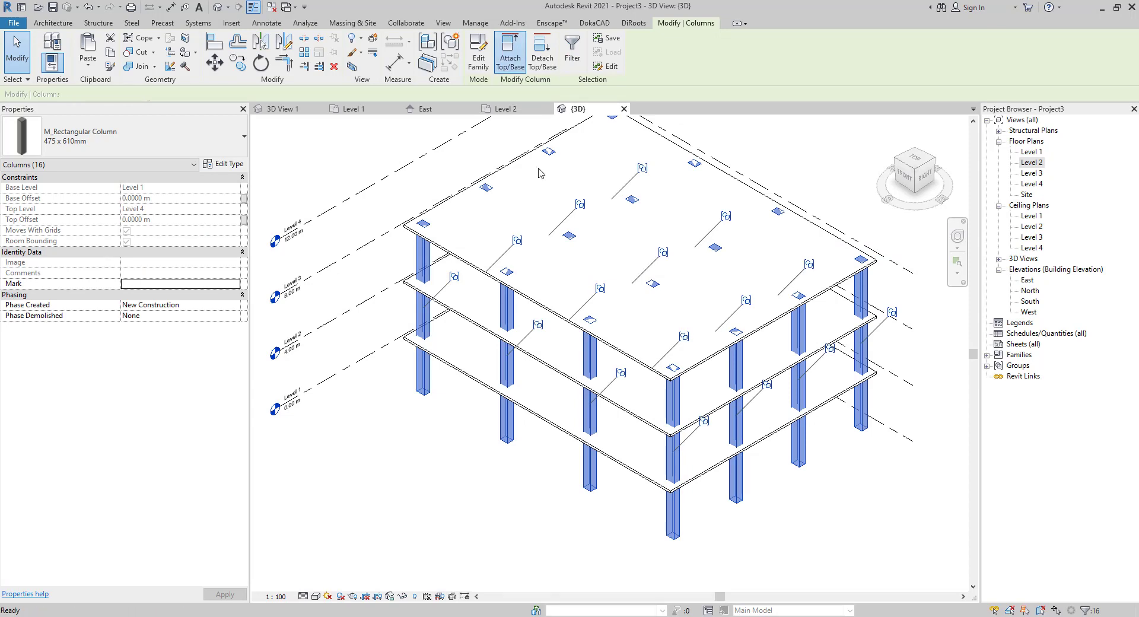
left_click(578, 328)
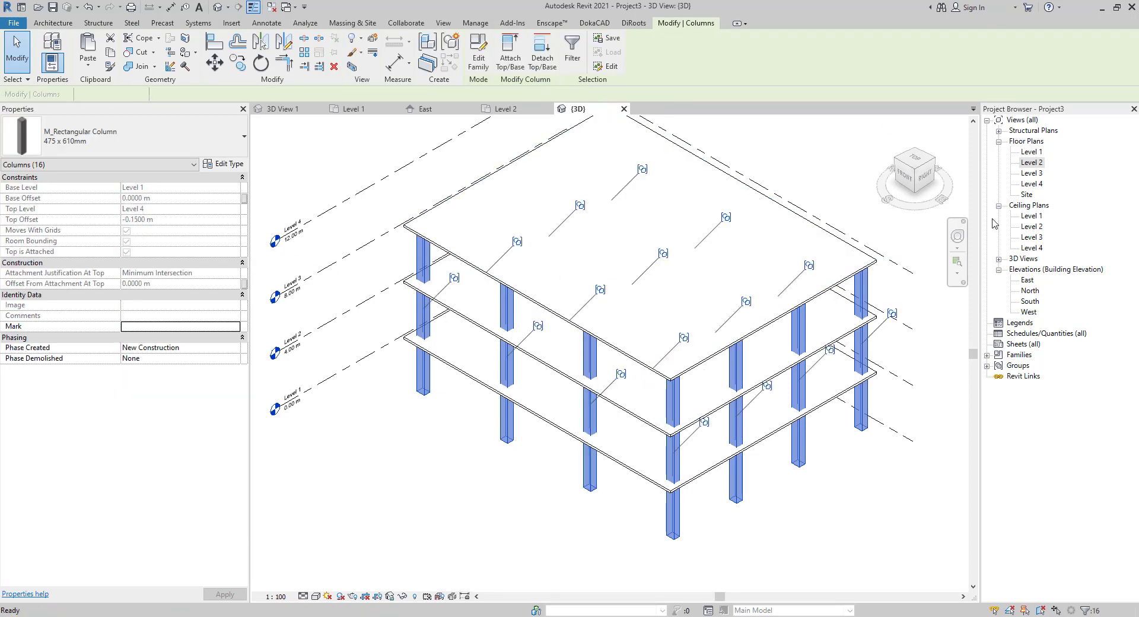
- In the Level 2 floor plan, start an architectural wall using the Basic Wall type Exterior - Block on Mtl. Stud
double_click(1031, 163)
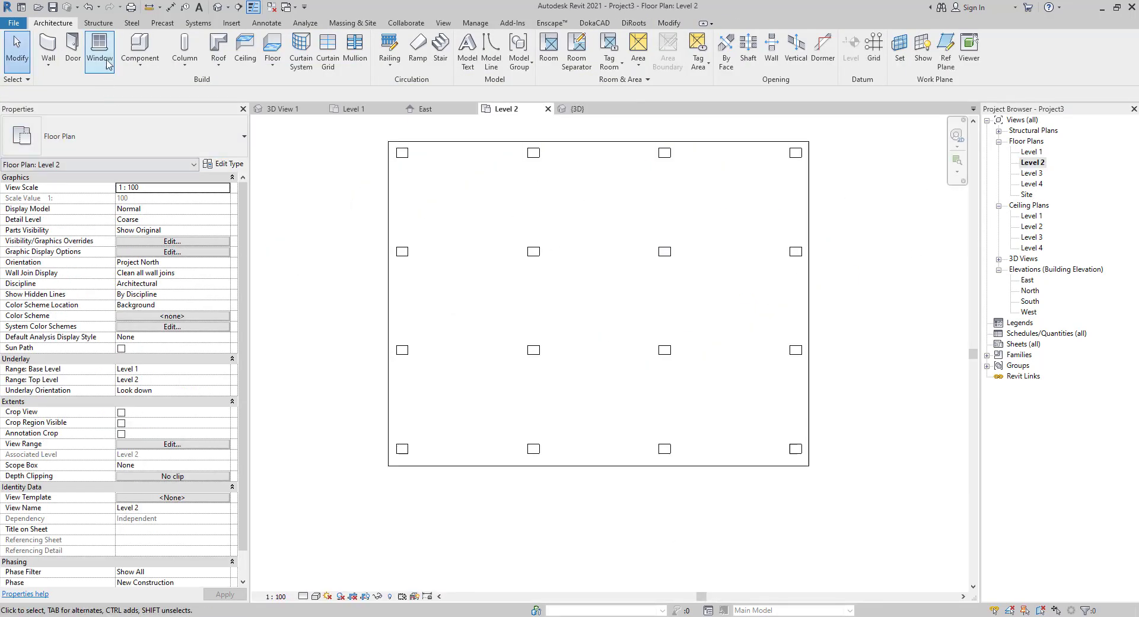
left_click(49, 63)
left_click(58, 89)
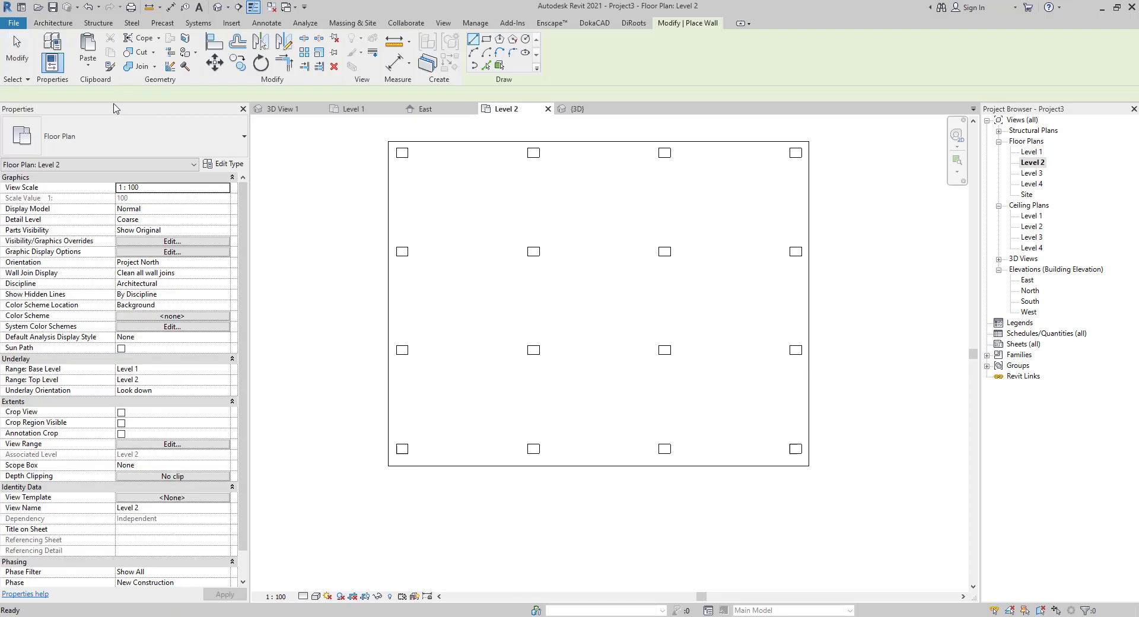
left_click(140, 144)
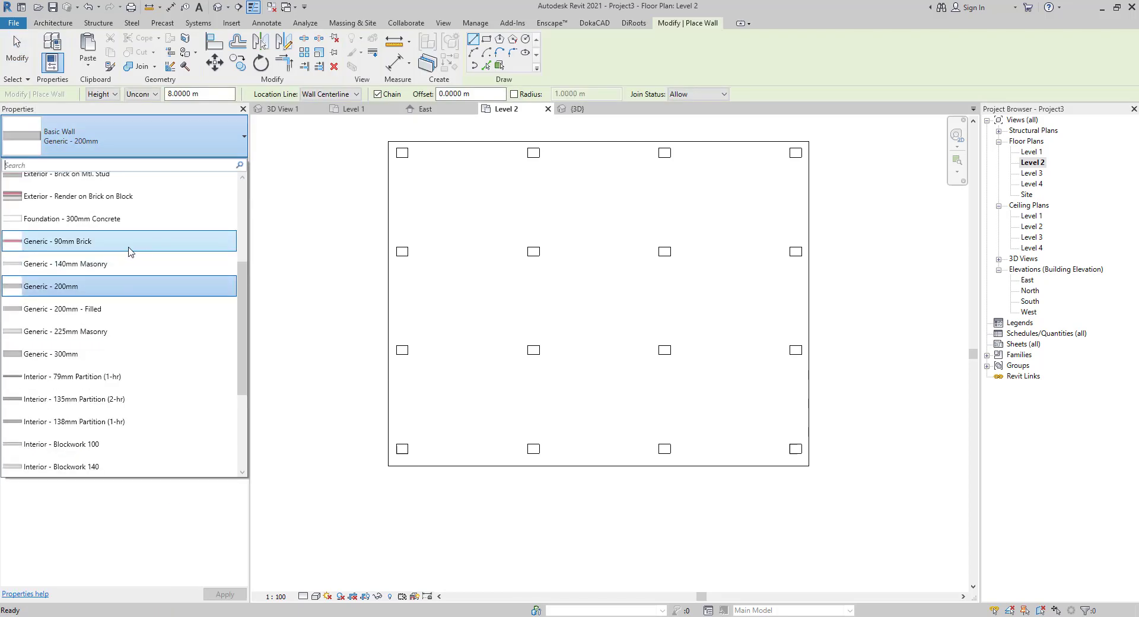
scroll(115, 261, "up", 4)
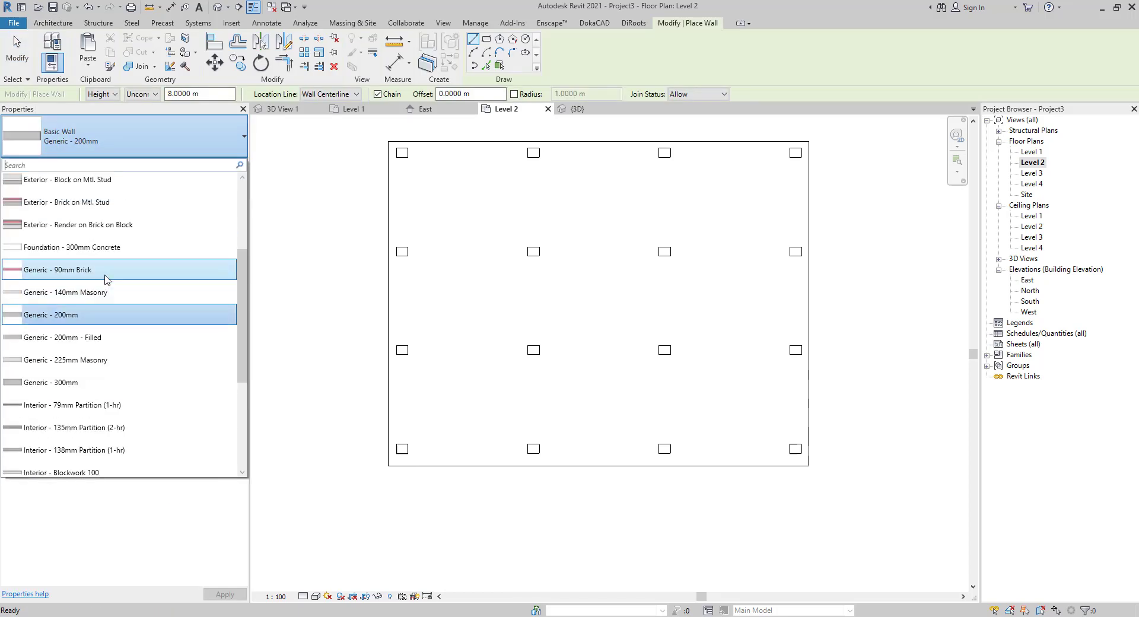
scroll(97, 321, "up", 2)
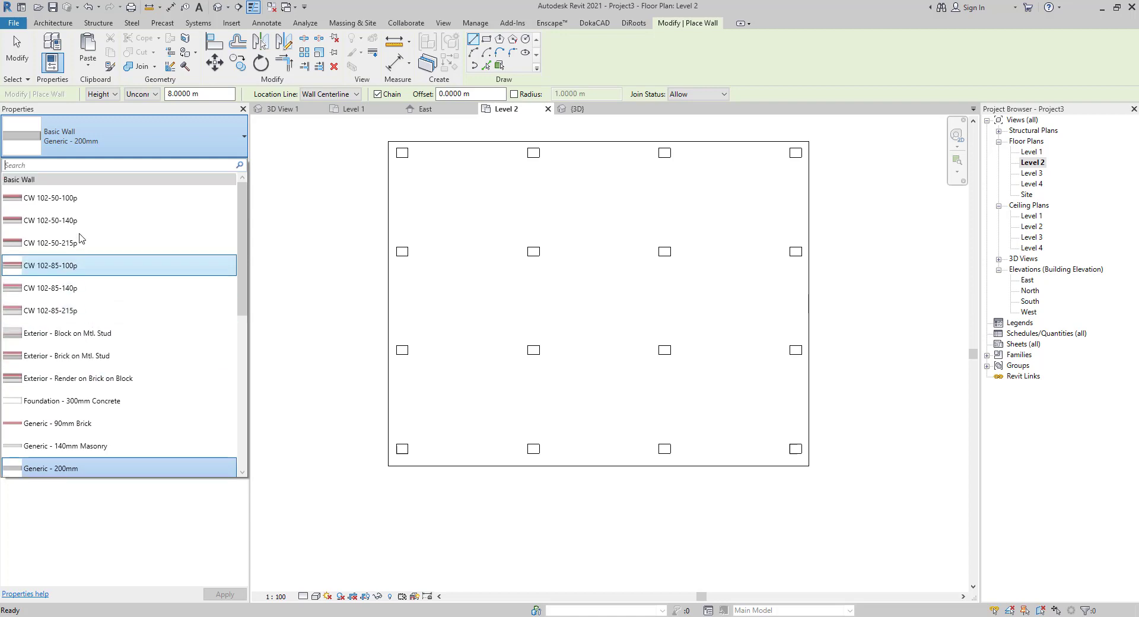
scroll(104, 380, "down", 1)
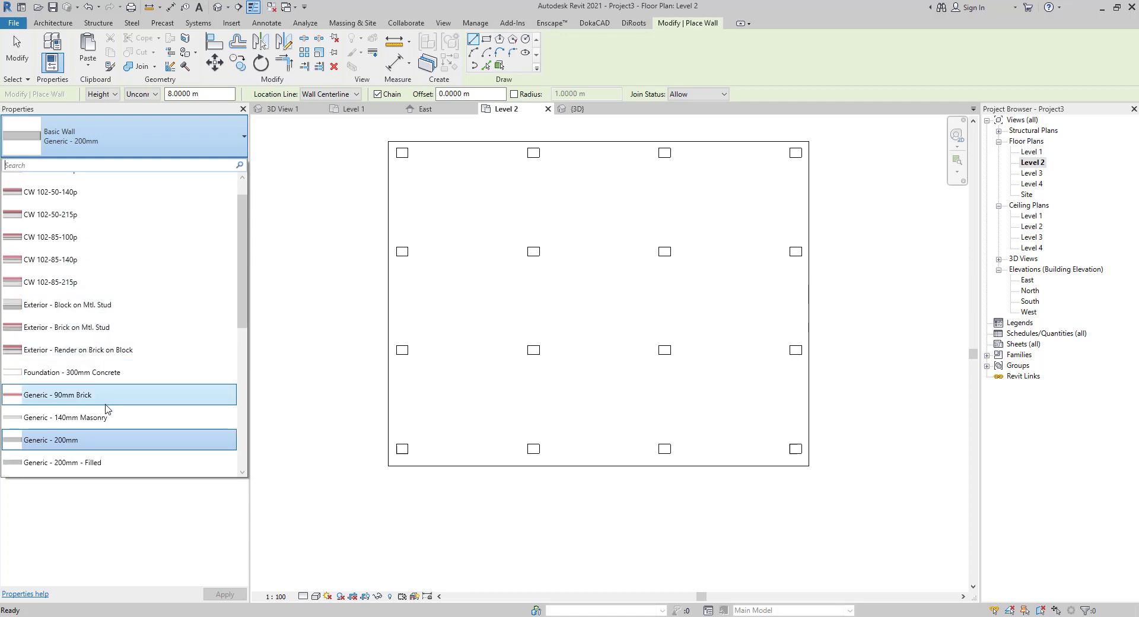
left_click(109, 446)
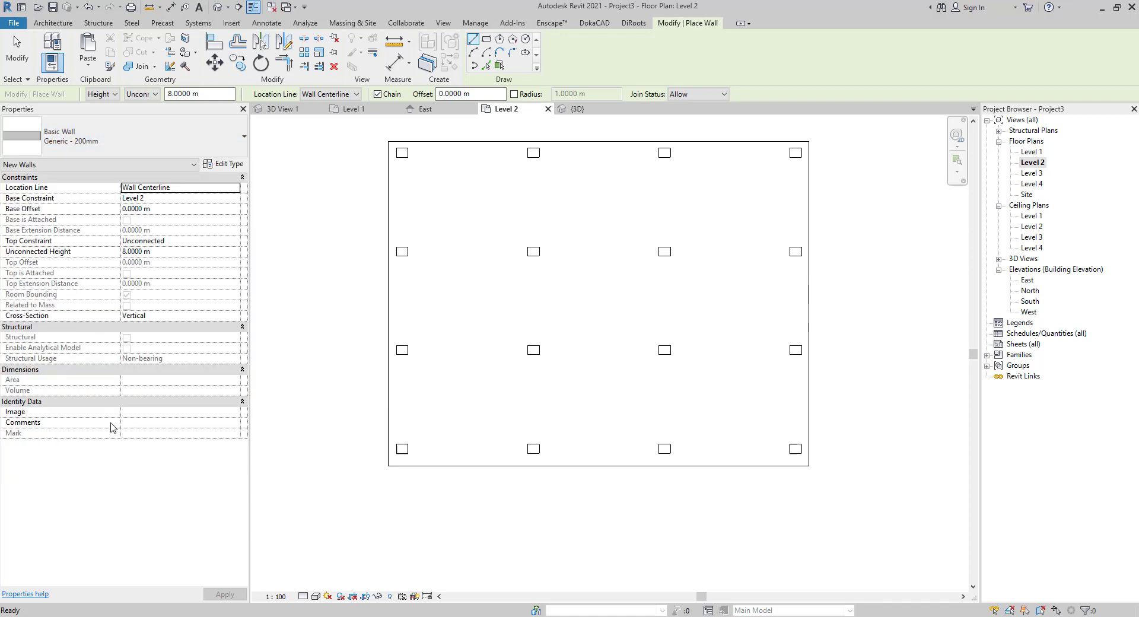
left_click(109, 143)
scroll(107, 361, "up", 2)
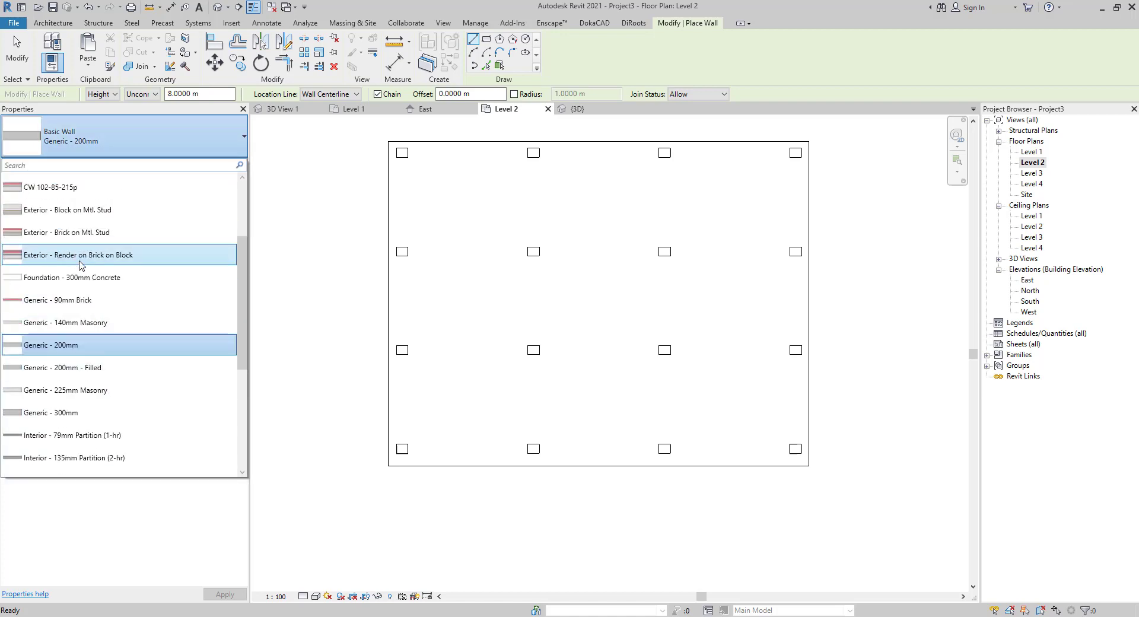
left_click(83, 254)
left_click(110, 141)
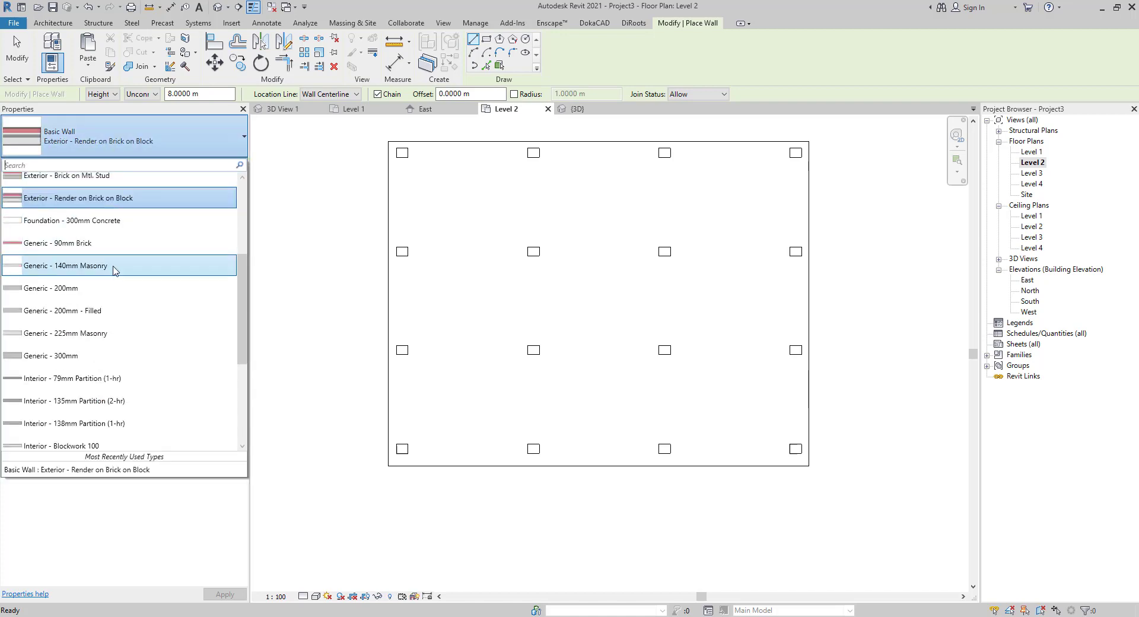
scroll(114, 242, "up", 2)
left_click(103, 183)
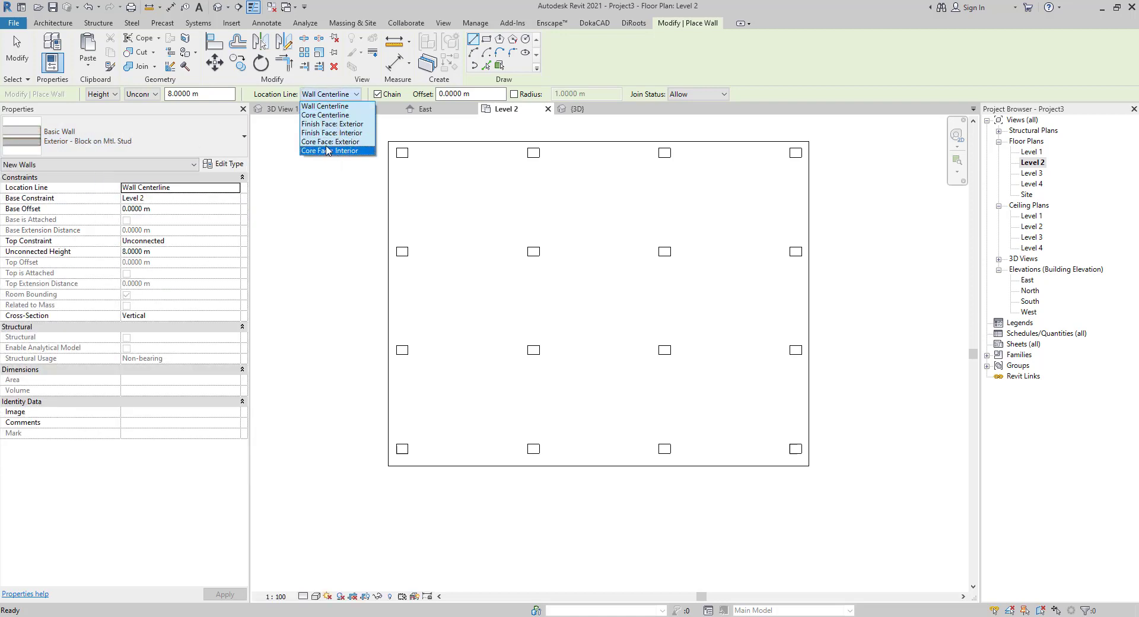
- Set the new wall's location line to Core Face: Exterior and the plan view's detail level to Fine
left_click(326, 143)
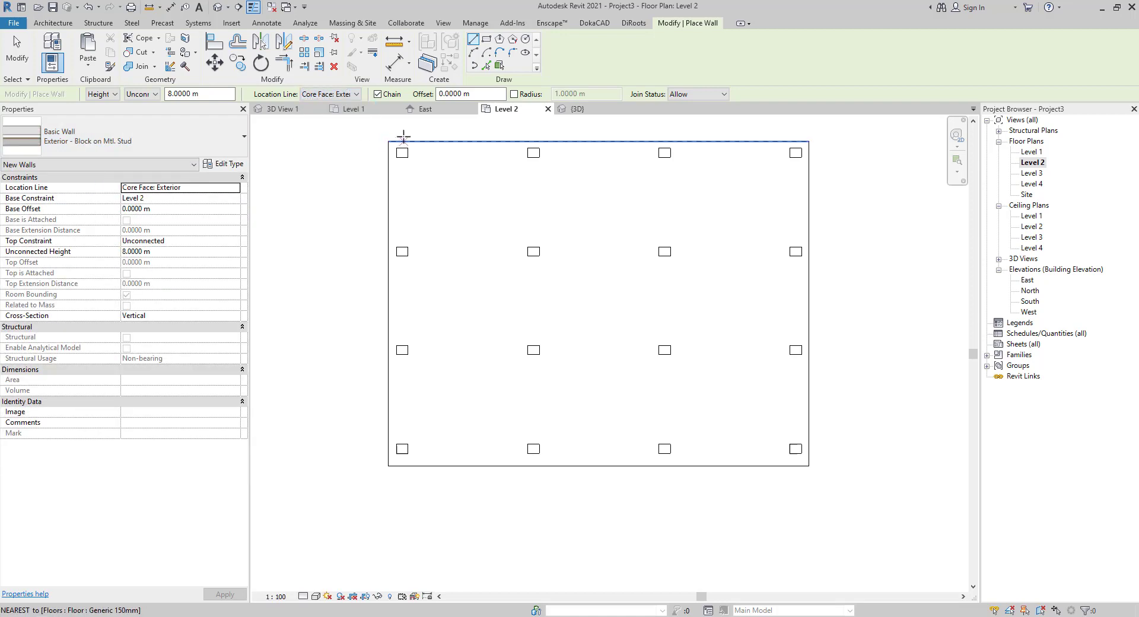
left_click(304, 596)
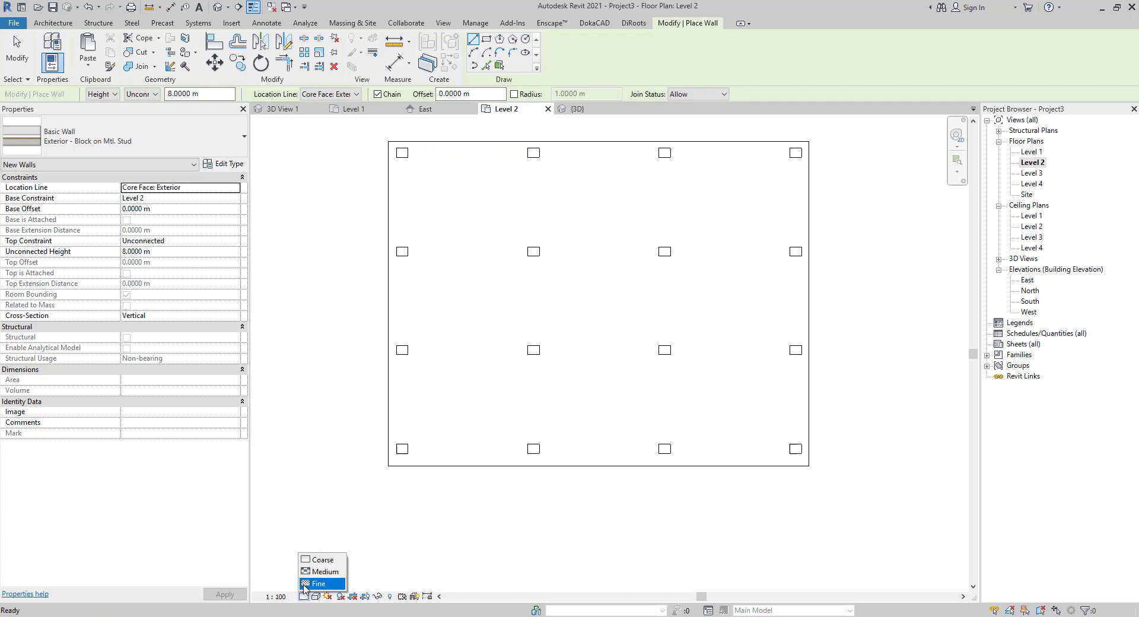
left_click(304, 585)
- Draw the first exterior wall down the slab's left edge, from its upper-left corner to its lower-left corner
scroll(417, 147, "up", 2)
middle_click_drag(417, 148, 398, 291)
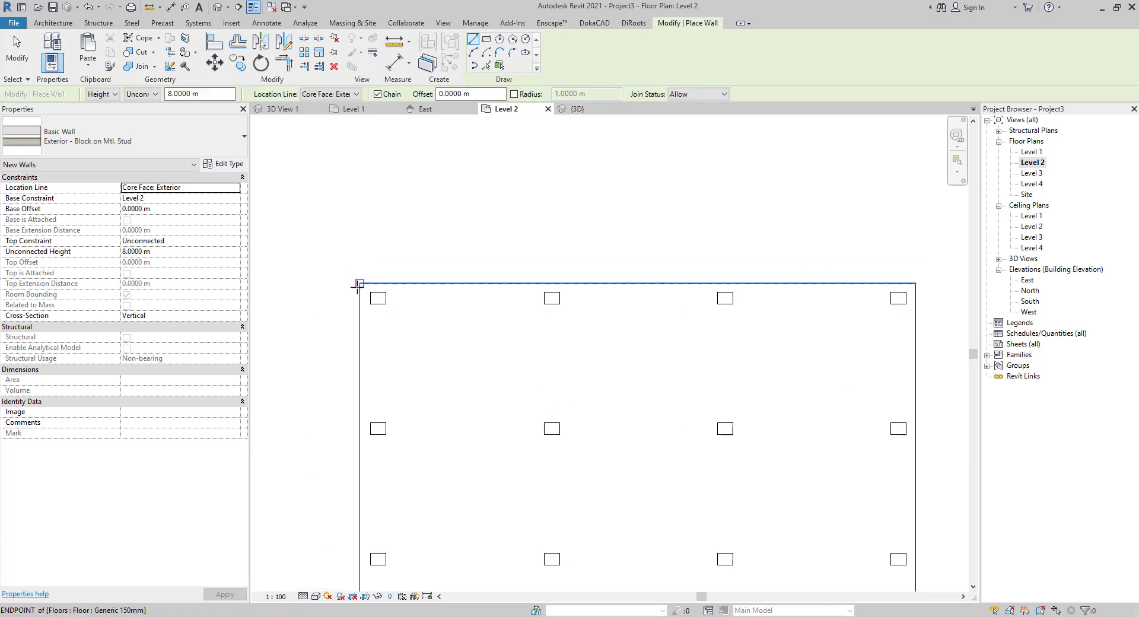
left_click(358, 285)
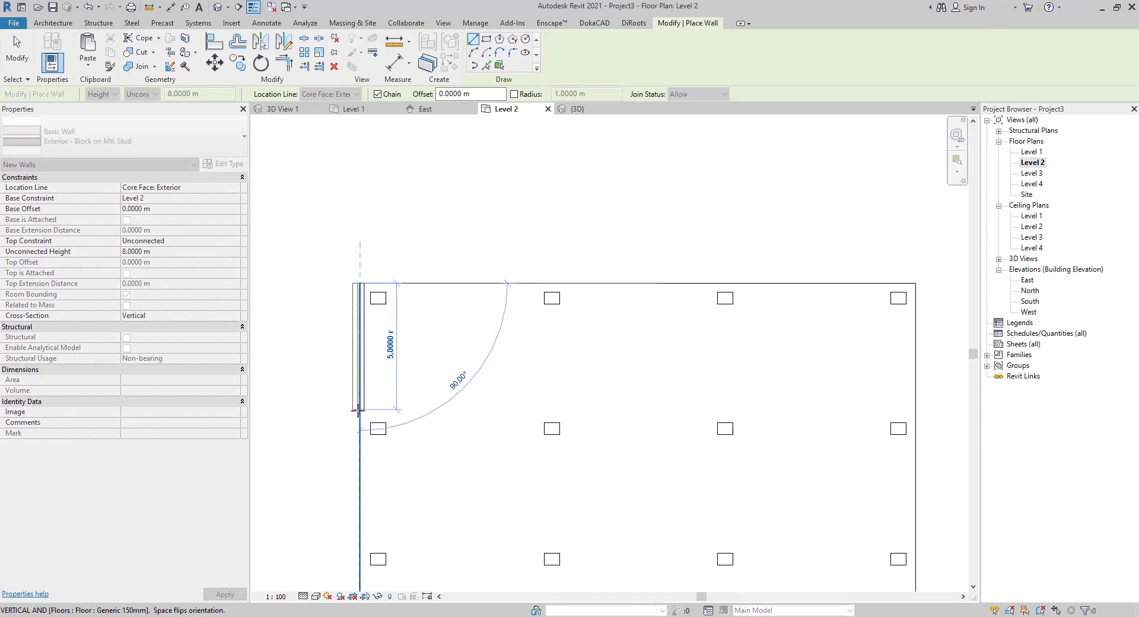
middle_click_drag(422, 293, 426, 260)
scroll(426, 259, "up", 5)
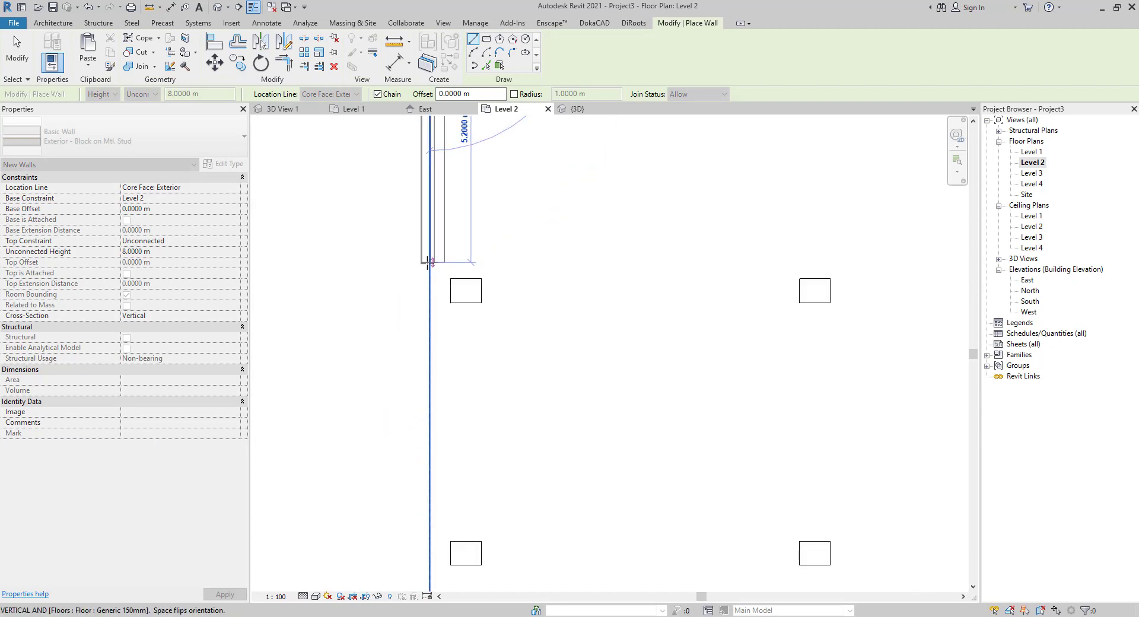
scroll(434, 380, "down", 1)
scroll(434, 381, "down", 1)
left_click(439, 375)
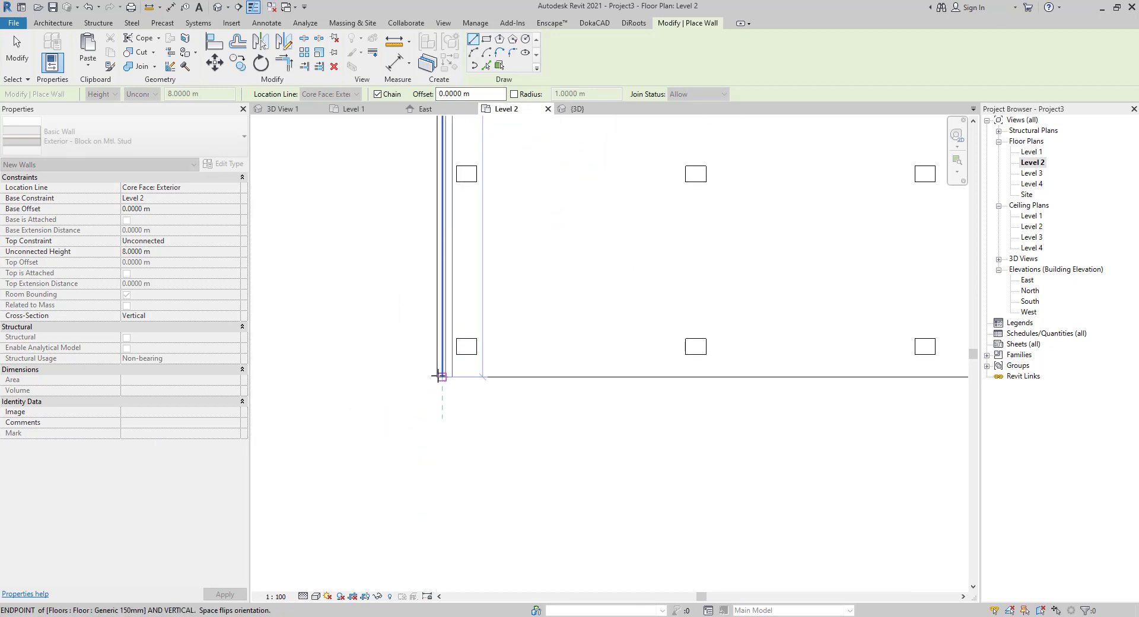
- Continue the wall chain along the slab's lower, right and upper edges, closing it at the upper-left corner
scroll(522, 287, "down", 2)
middle_click_drag(574, 297, 300, 313)
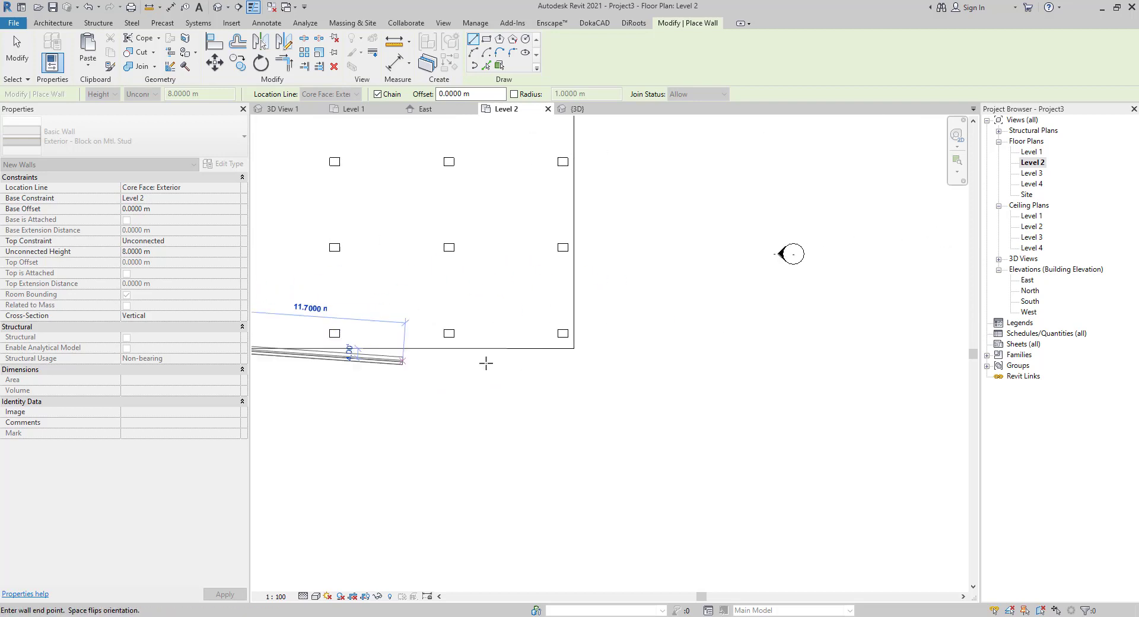
left_click(572, 348)
middle_click_drag(504, 256, 529, 481)
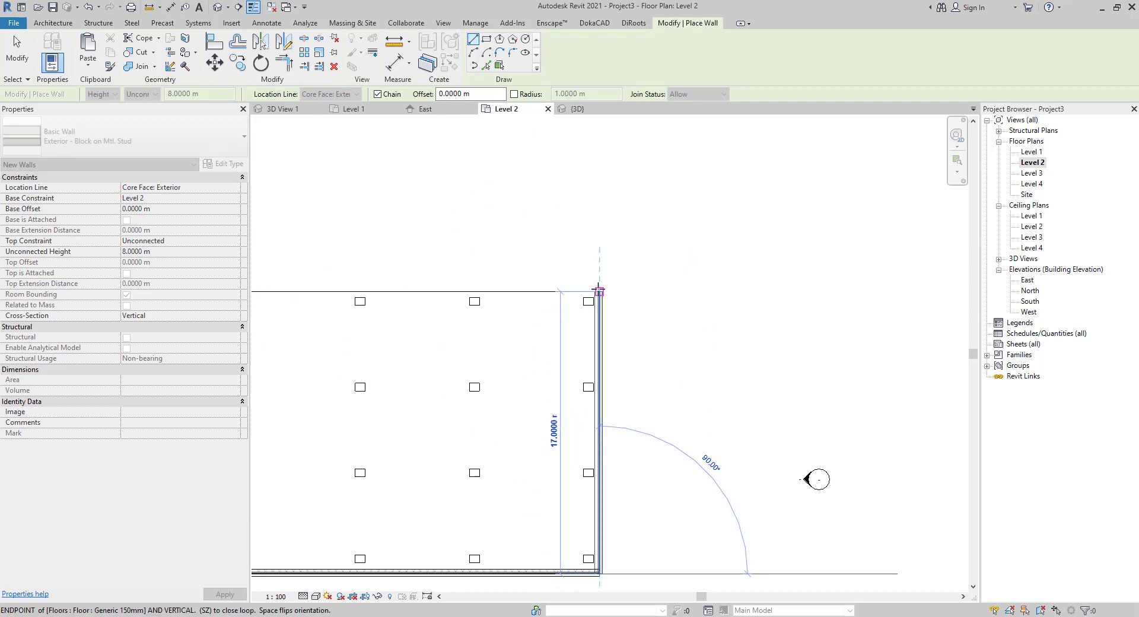
left_click(599, 291)
middle_click_drag(396, 277, 639, 249)
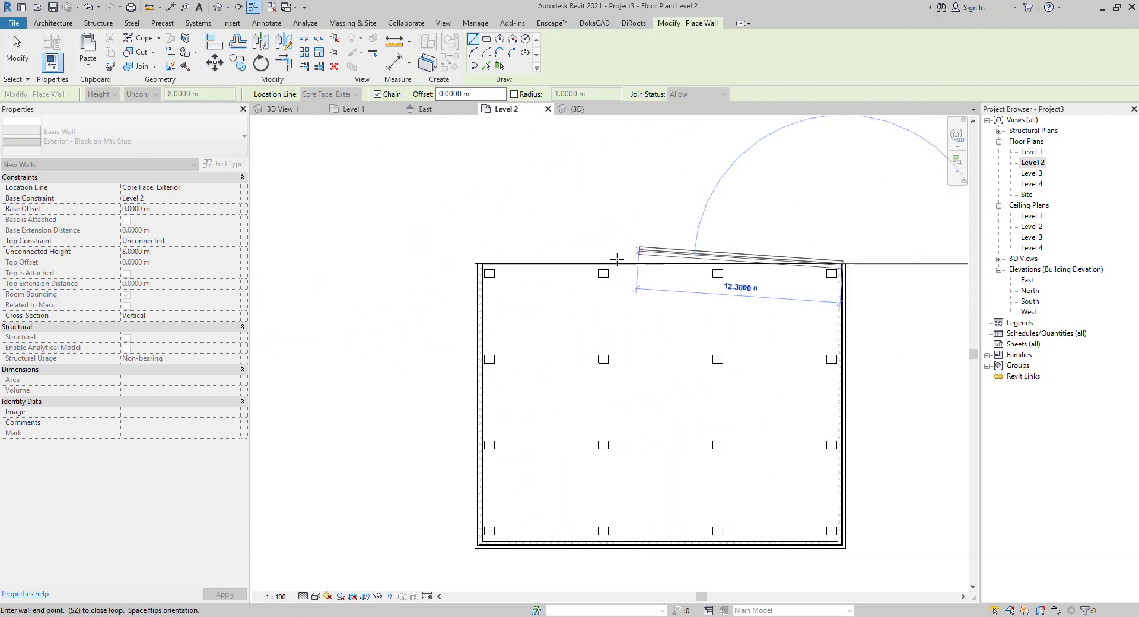
left_click(473, 265)
key("Escape")
key("Escape")
- Select the whole chain of four exterior walls and set their top constraint to Up to level: Level 4
key("Tab")
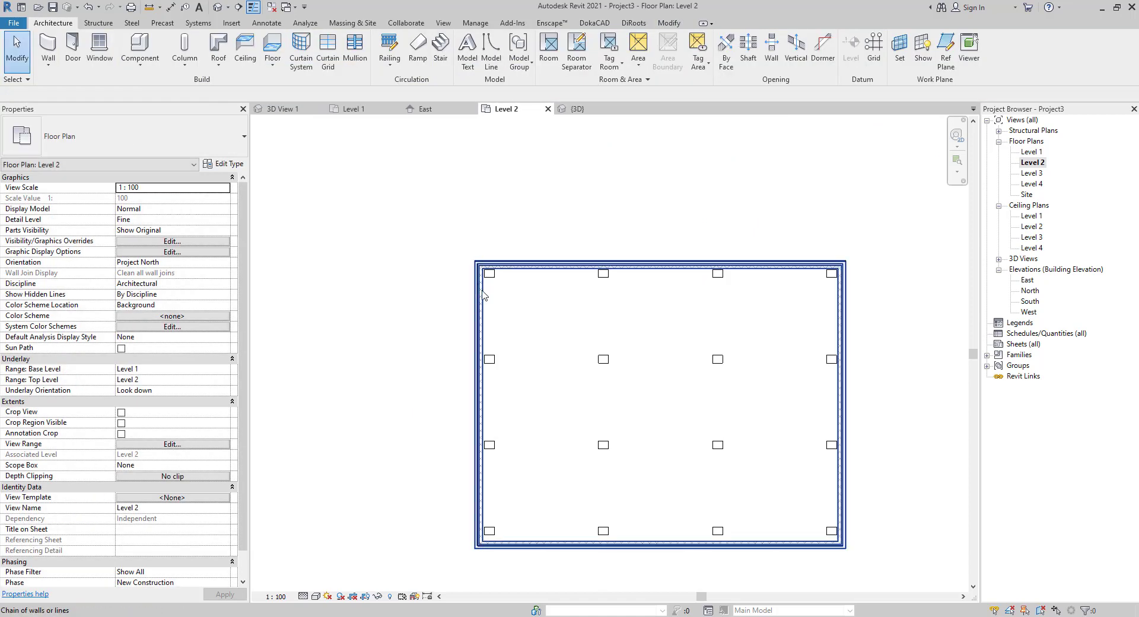
left_click(477, 293)
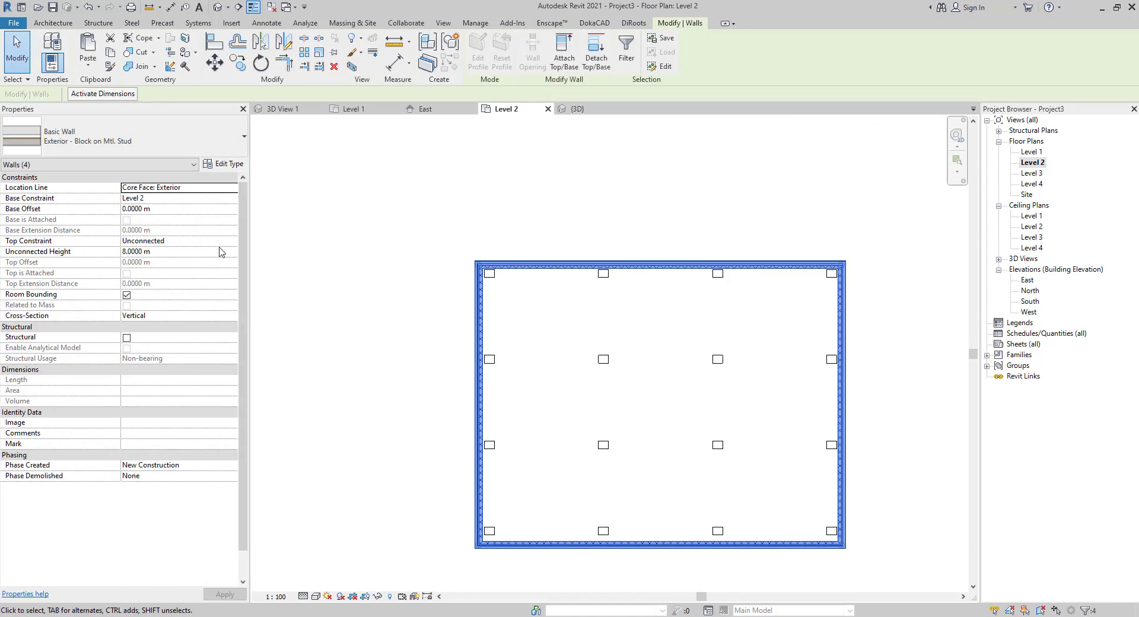
left_click(234, 241)
left_click(167, 287)
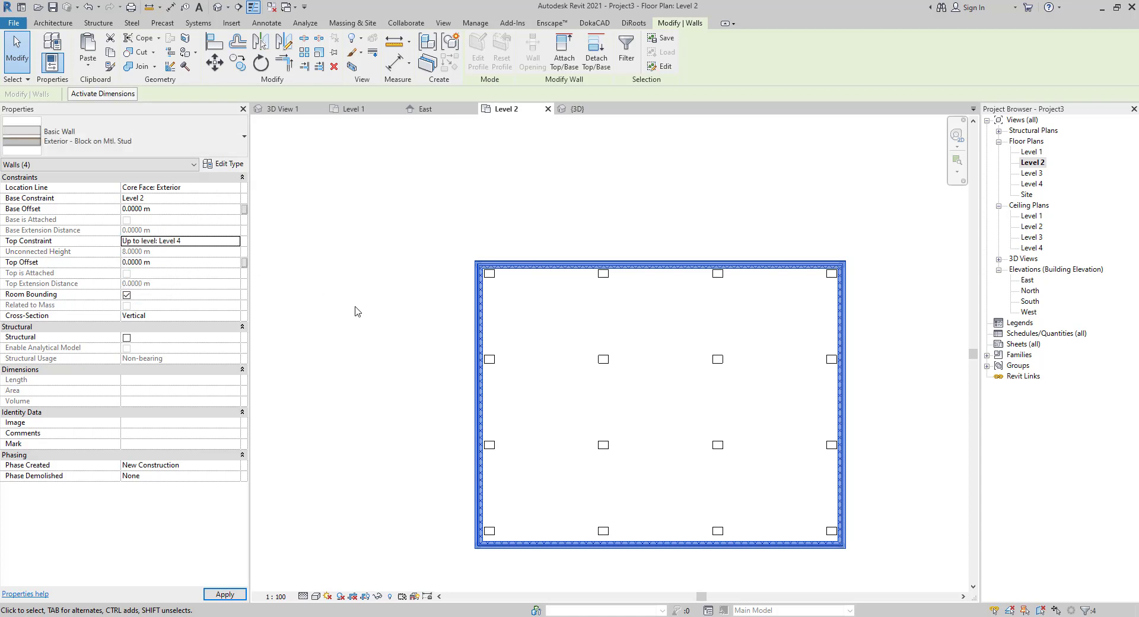
left_click(350, 408)
- Change the lower exterior wall to the Curtain Wall type Storefront, unjoining the conflicting elements
left_click(672, 545)
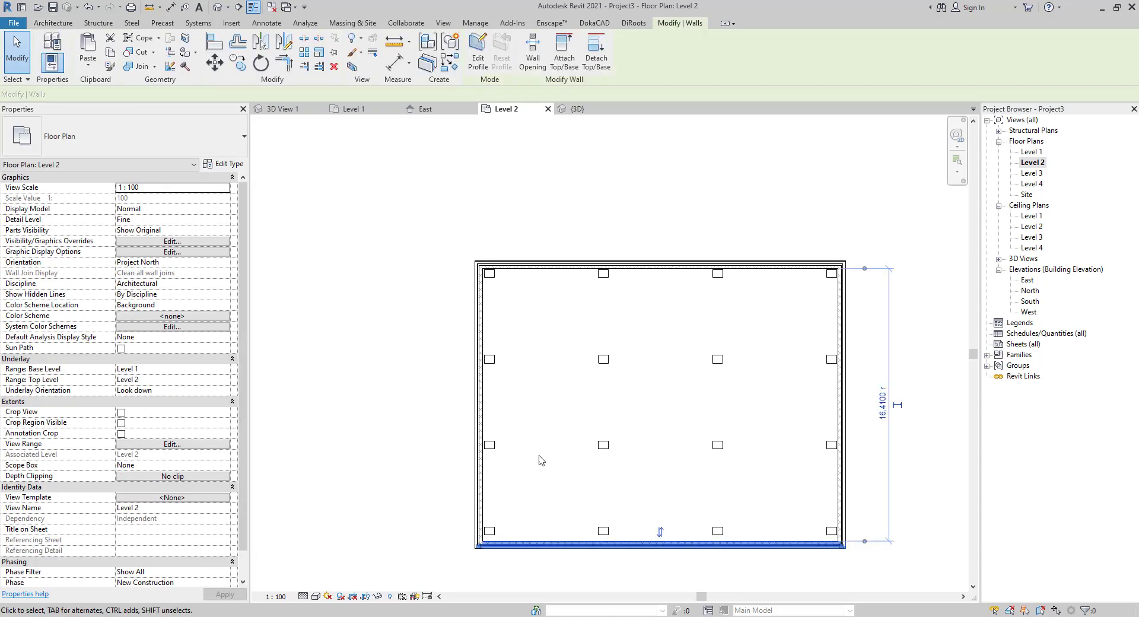
left_click(199, 145)
scroll(83, 391, "down", 8)
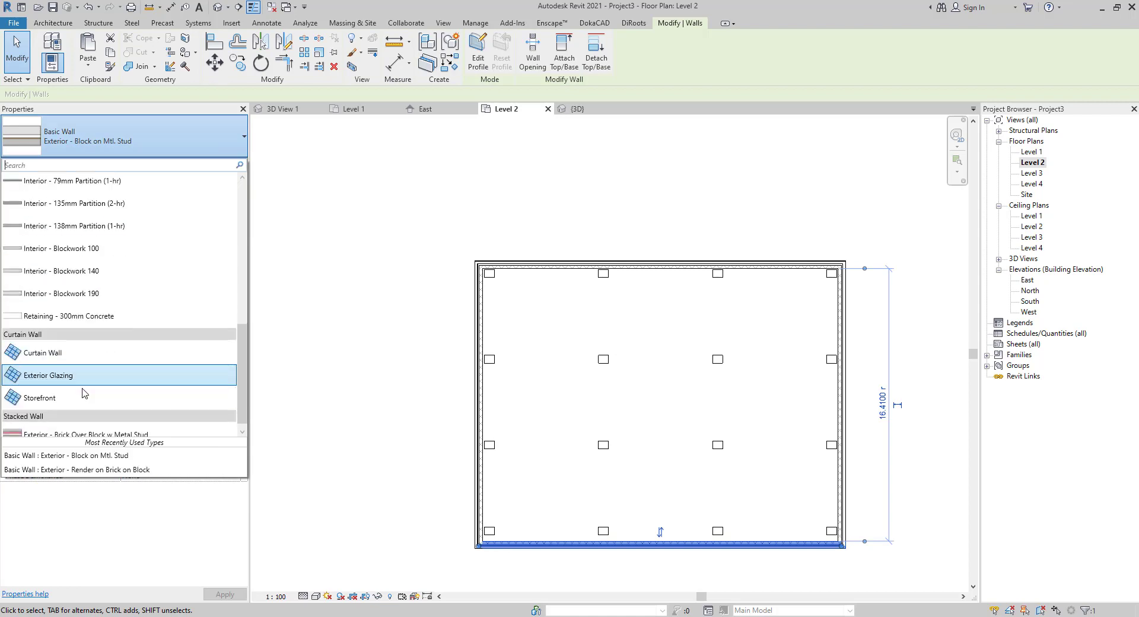
left_click(79, 389)
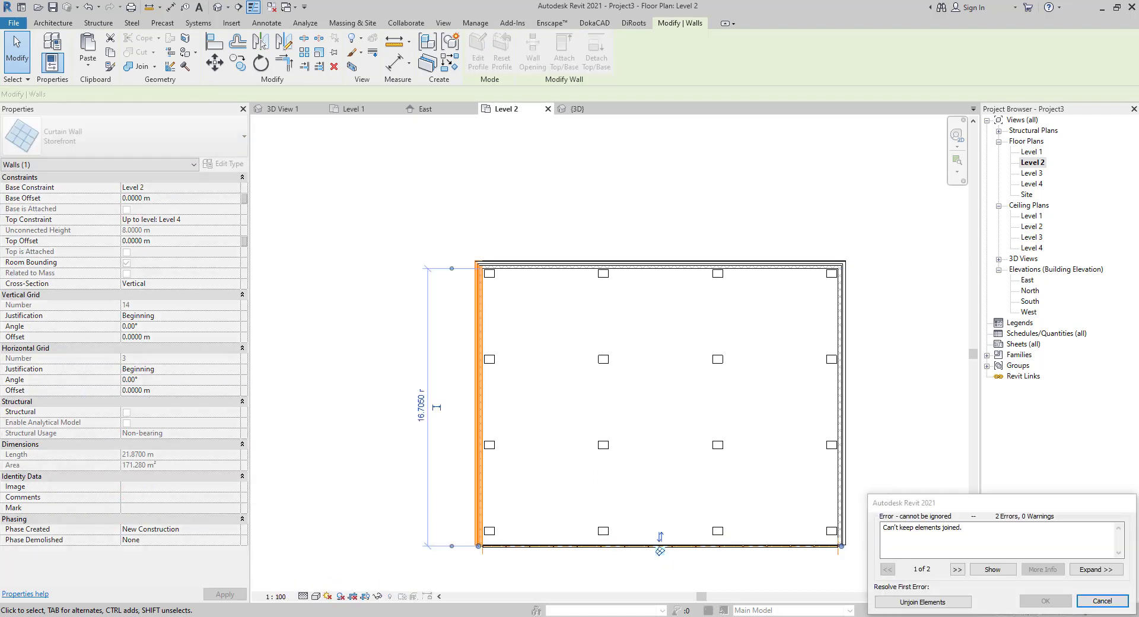
left_click(922, 602)
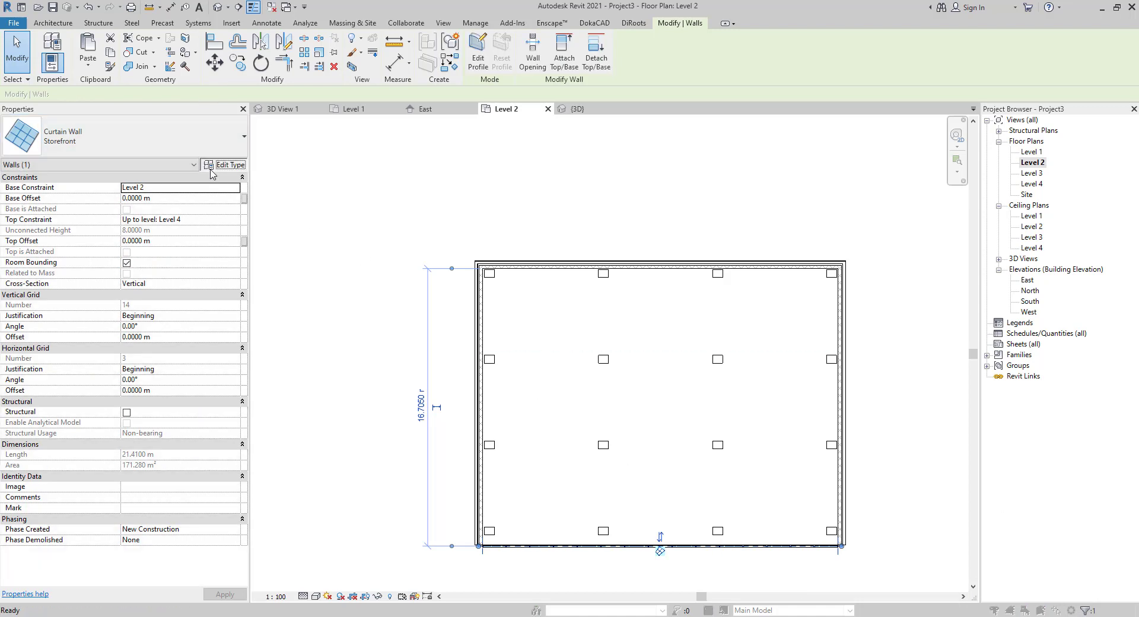
- Duplicate the curtain wall's Storefront type as Storefront 2
left_click(224, 165)
left_click(298, 161)
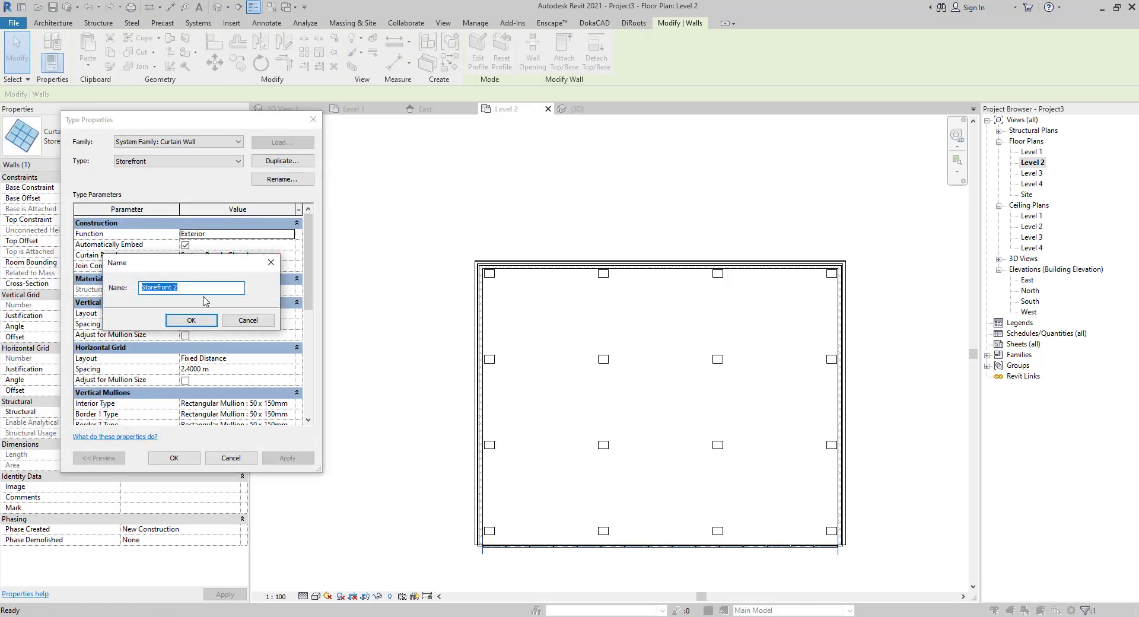
left_click(190, 321)
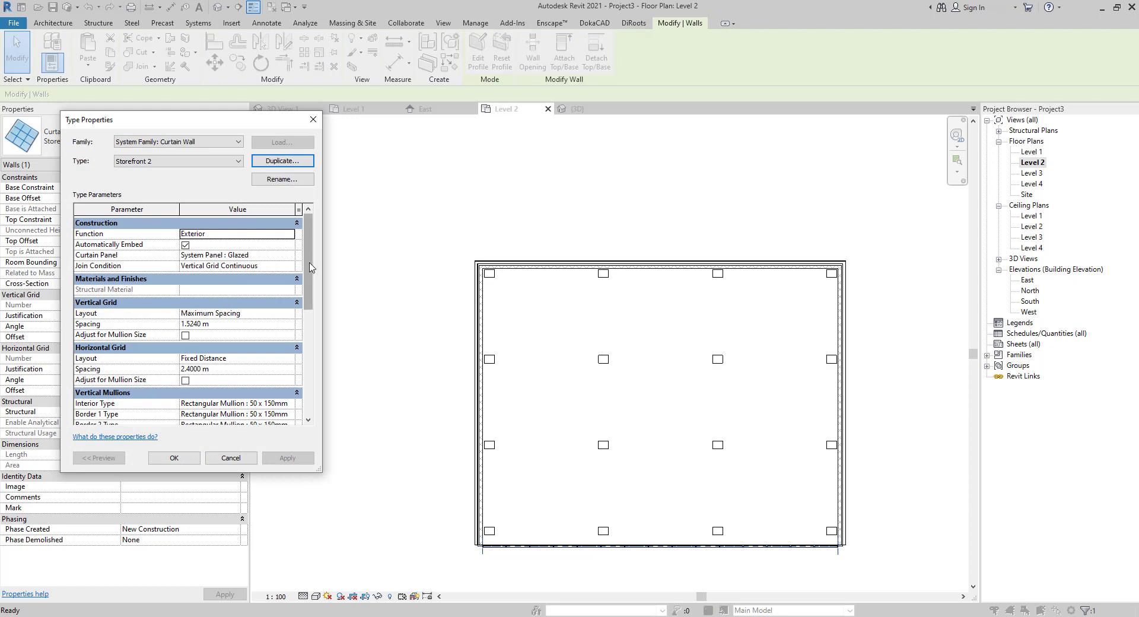
- Set both the horizontal and vertical grid layouts of the Storefront 2 type to Fixed Number
left_click_drag(309, 267, 322, 305)
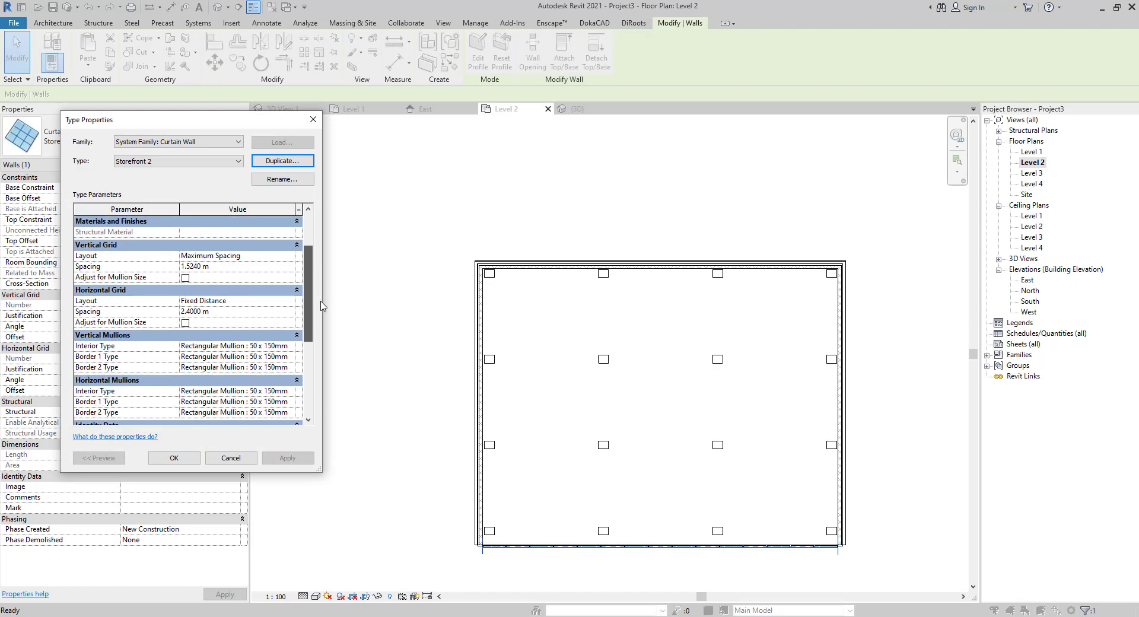
left_click(290, 301)
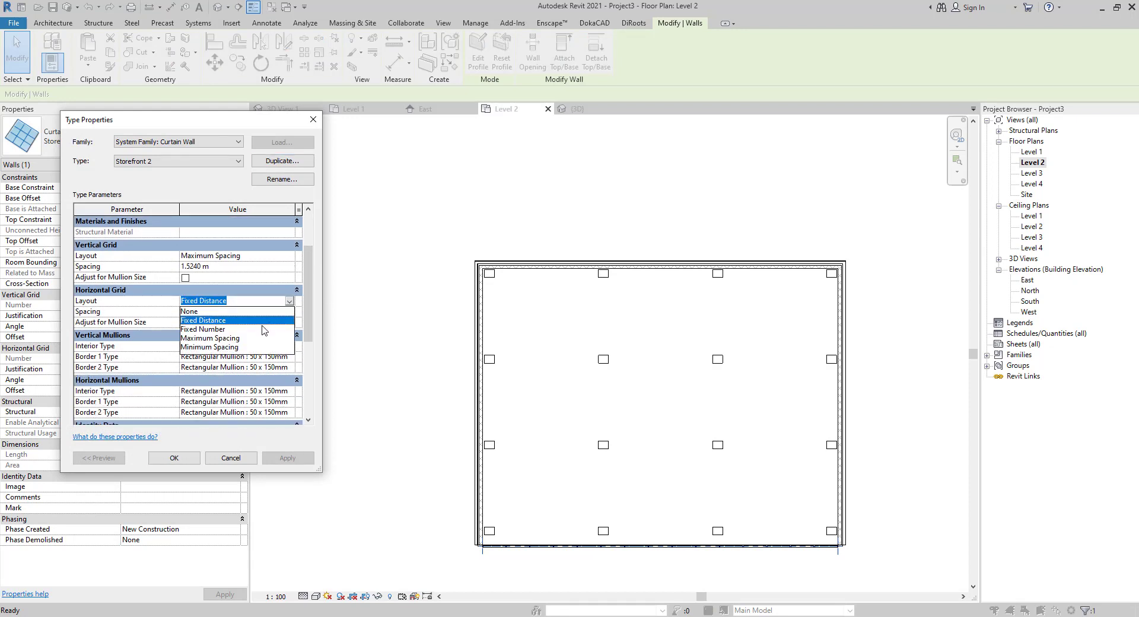
left_click(248, 329)
left_click(290, 256)
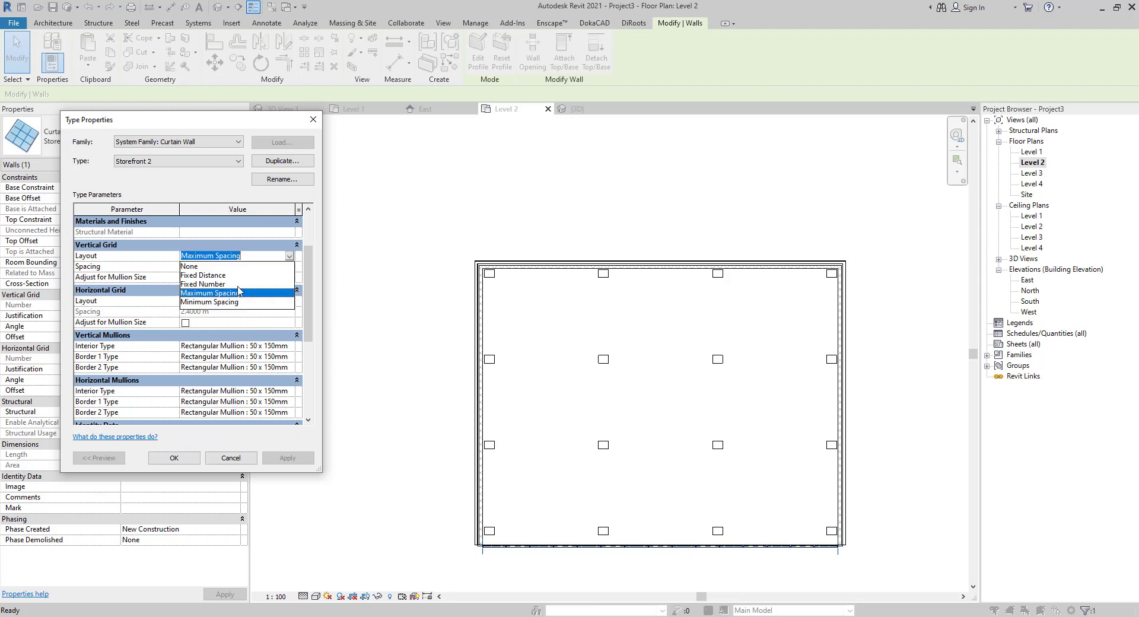
left_click(215, 284)
left_click(174, 458)
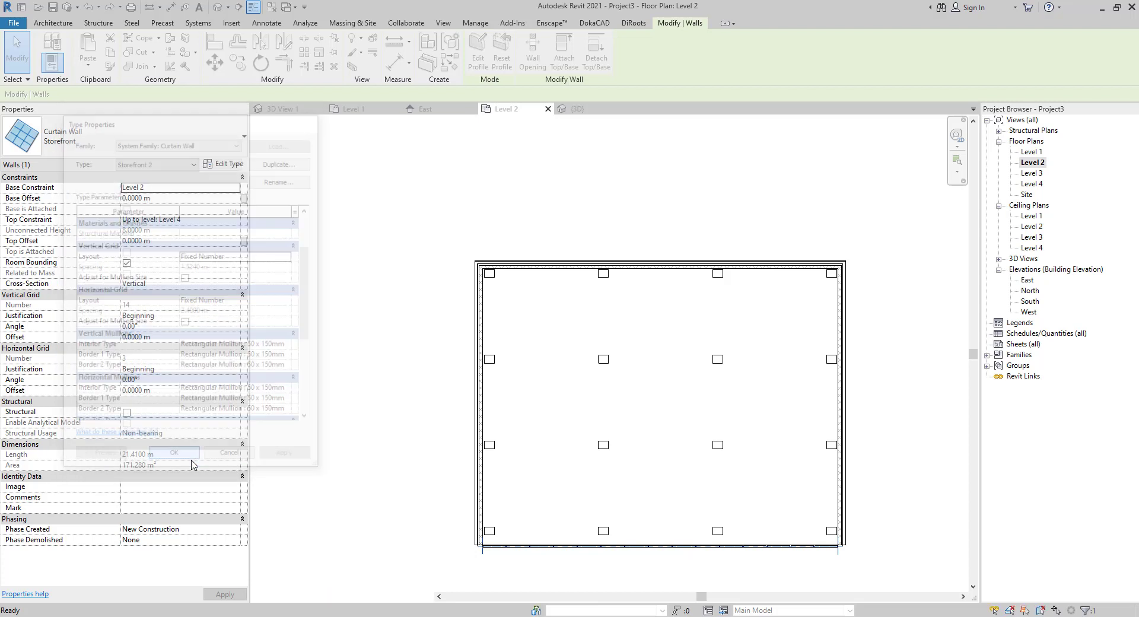
left_click(265, 172)
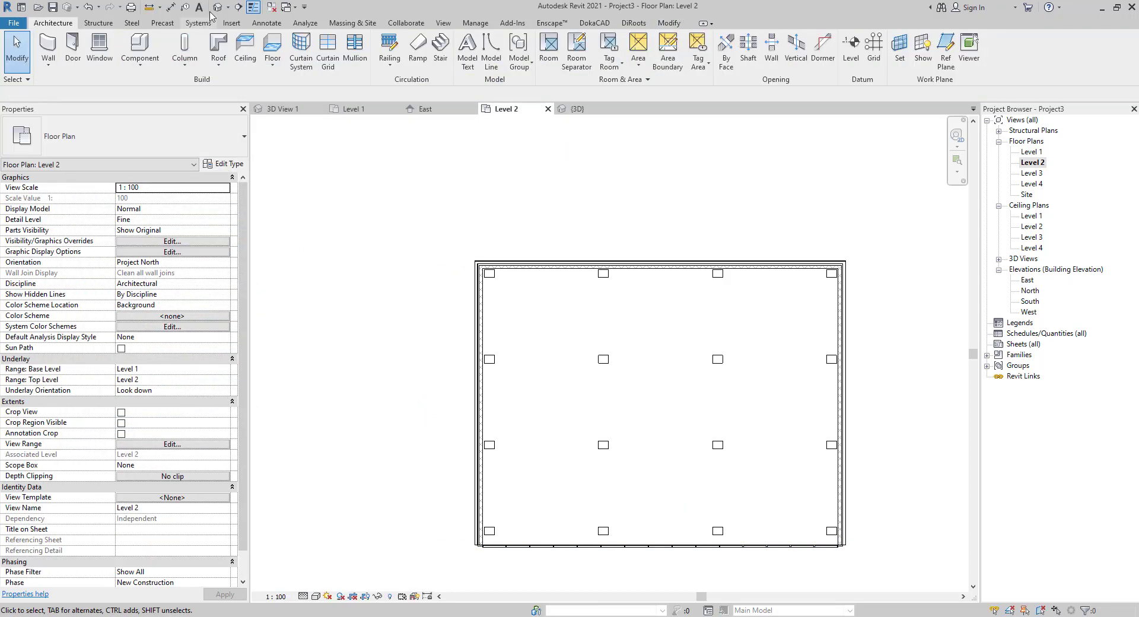
- Inspect the front curtain wall in the 3D view and reopen the Level 2 floor plan
left_click(218, 7)
middle_click_drag(588, 319, 358, 311, "shift")
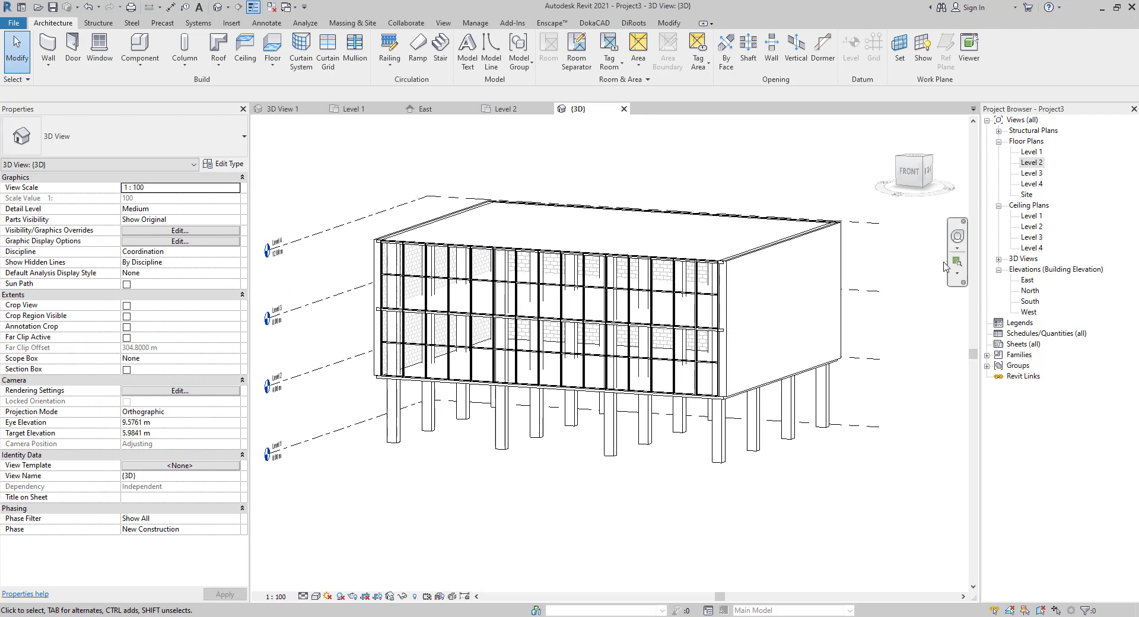
double_click(1038, 163)
scroll(658, 476, "down", 1)
middle_click_drag(654, 469, 585, 350)
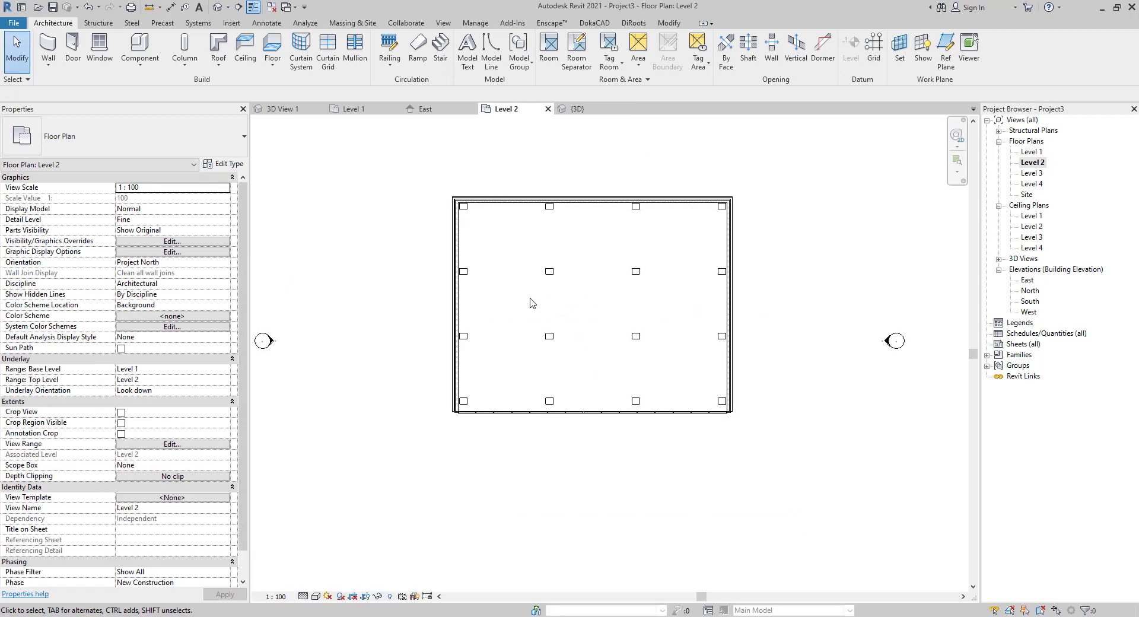
- Start a new in-place mass for the front facade of the building
middle_click_drag(539, 306, 551, 387)
left_click(217, 8)
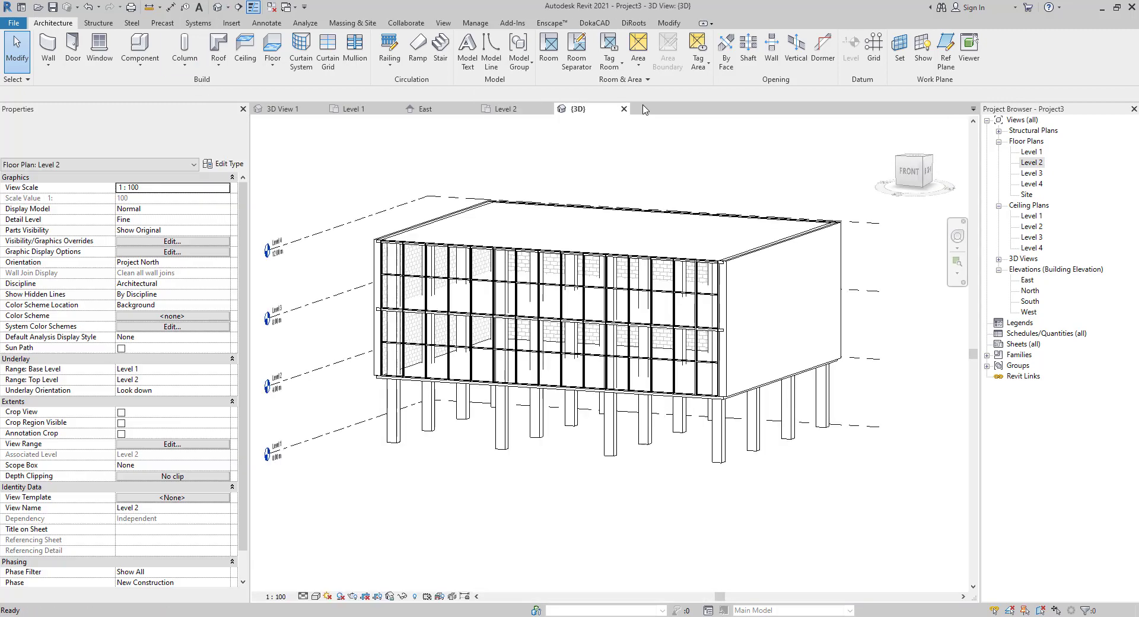
left_click(915, 179)
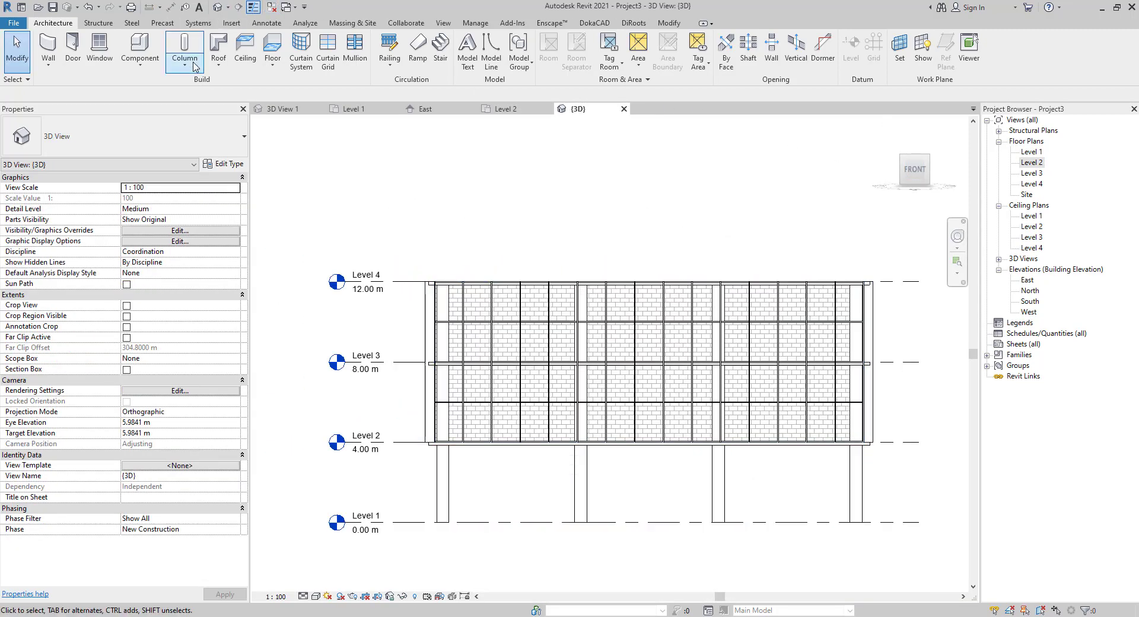
left_click(358, 24)
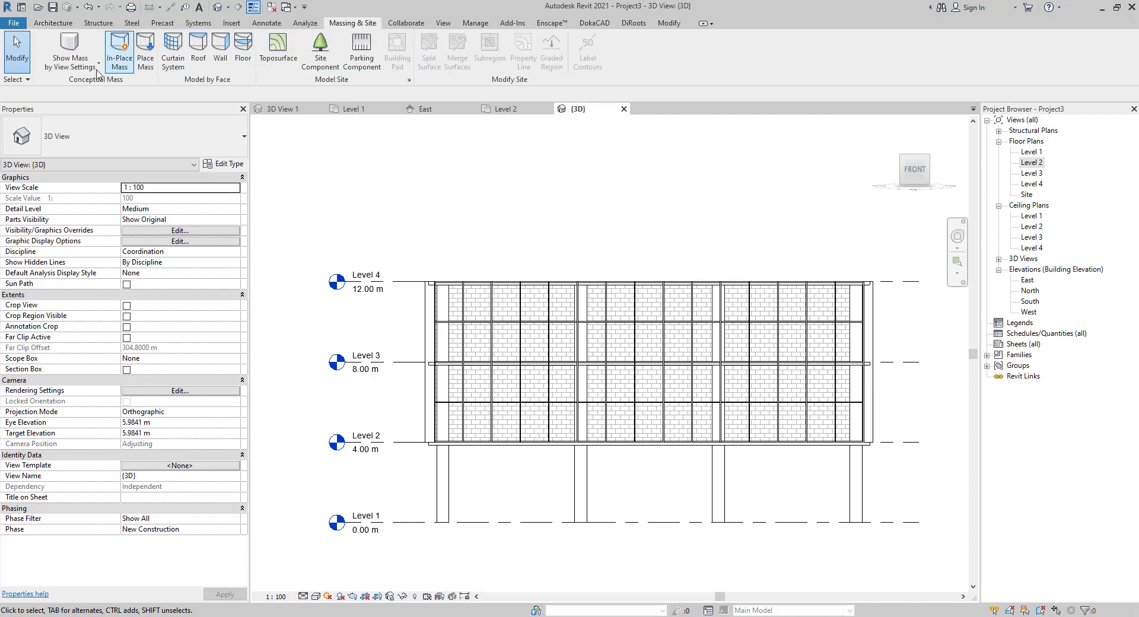
left_click(116, 60)
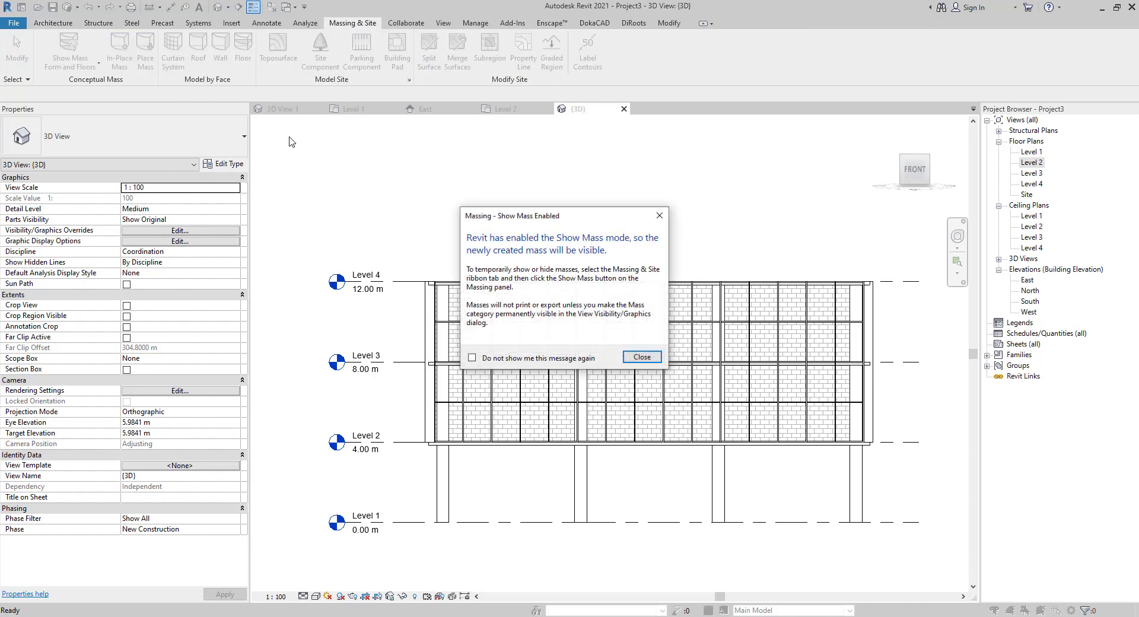
left_click(624, 357)
left_click(570, 335)
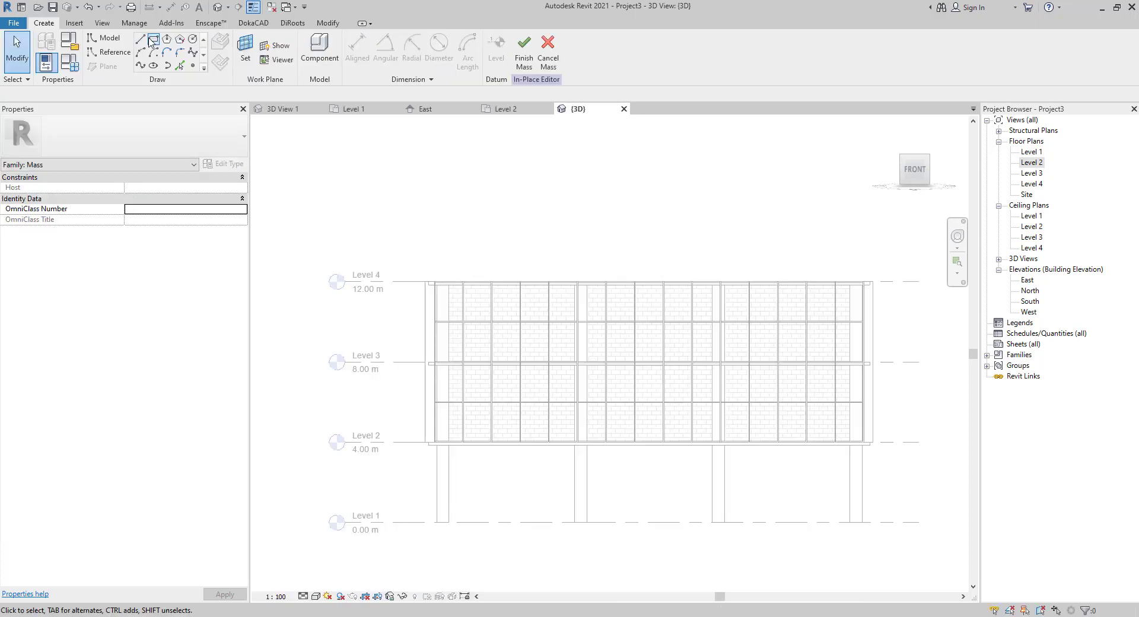
- Sketch an 8 m high rectangle over the entire front curtain wall, from its upper-left corner to its lower-right corner
key("l")
key("i")
scroll(435, 285, "up", 10)
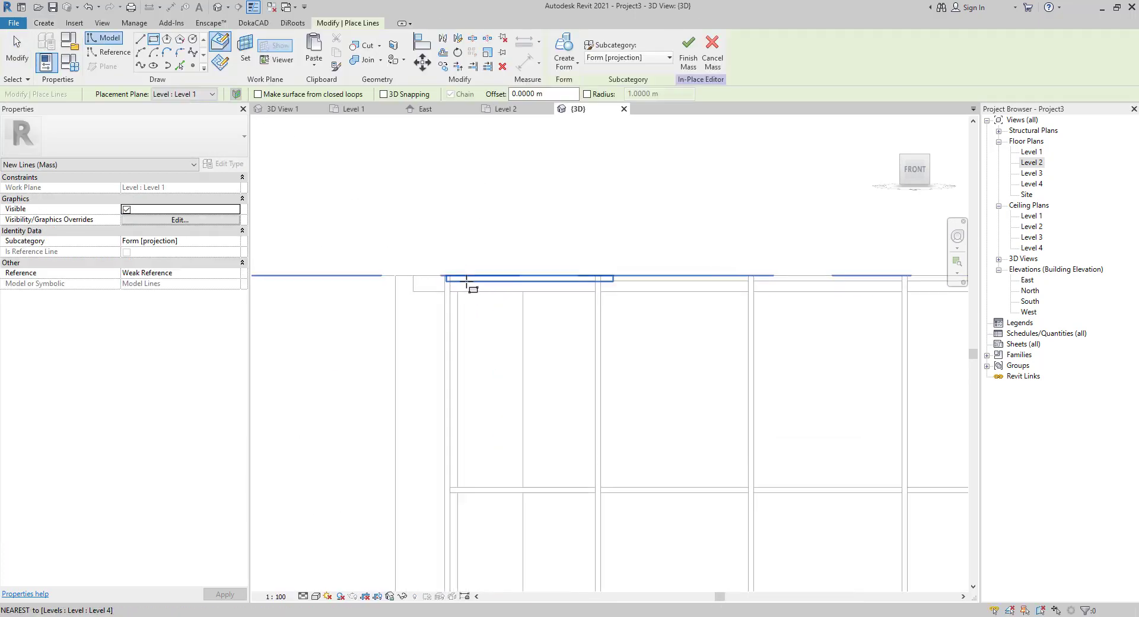
left_click(435, 274)
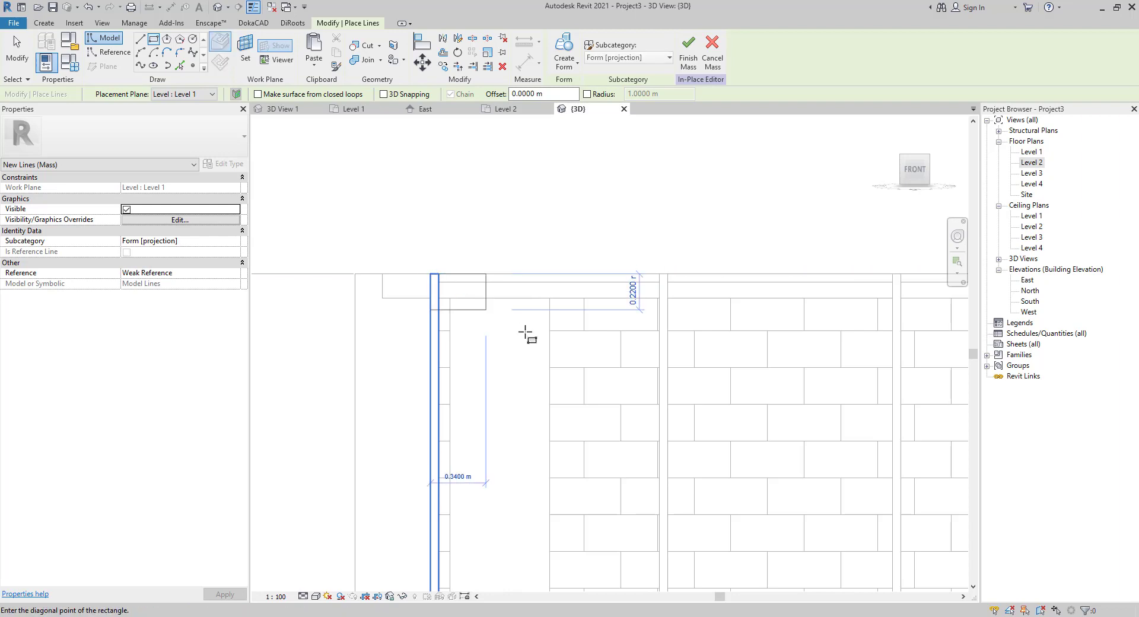
scroll(637, 384, "down", 2)
middle_click_drag(747, 509, 571, 365)
scroll(640, 376, "up", 4)
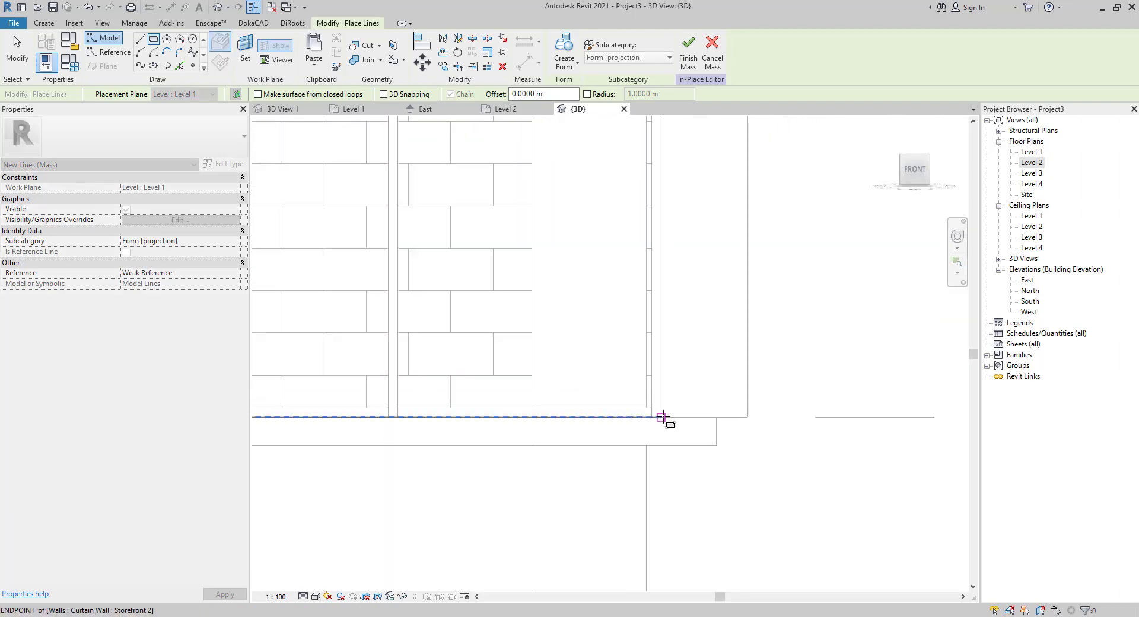
left_click(660, 412)
- Create a solid mass form from the rectangle on the front facade
scroll(489, 327, "down", 5)
middle_click_drag(460, 292, 732, 448)
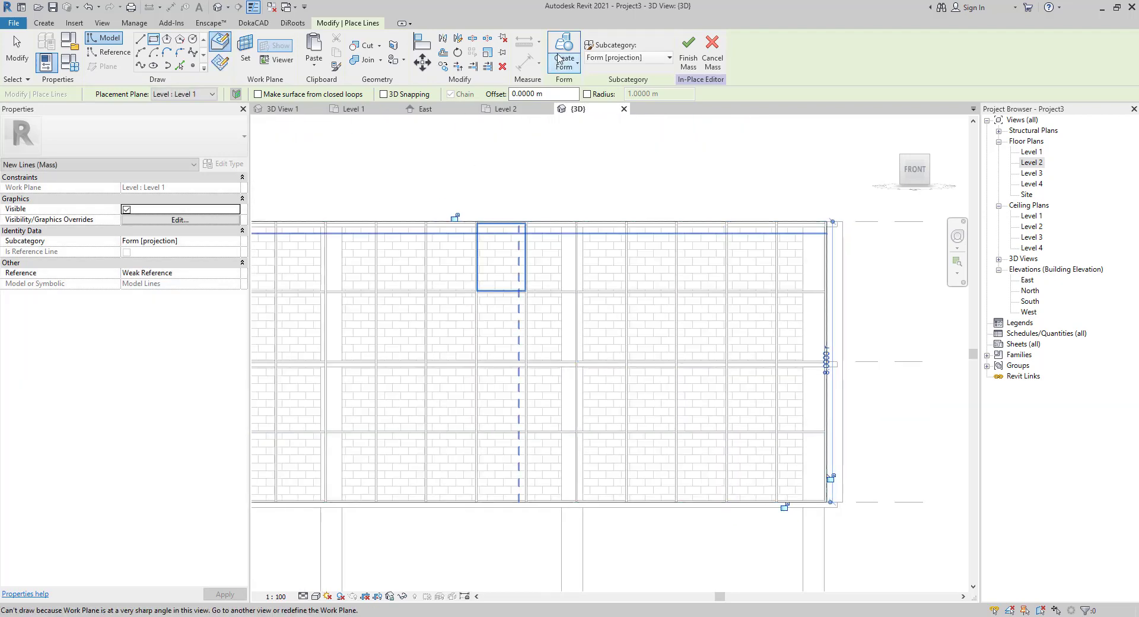
left_click(568, 48)
mouse_move(564, 249)
middle_mouse_down("shift")
mouse_move(551, 262)
mouse_move(654, 376)
mouse_move(595, 437)
mouse_move(682, 427)
middle_mouse_up("shift")
key("Escape")
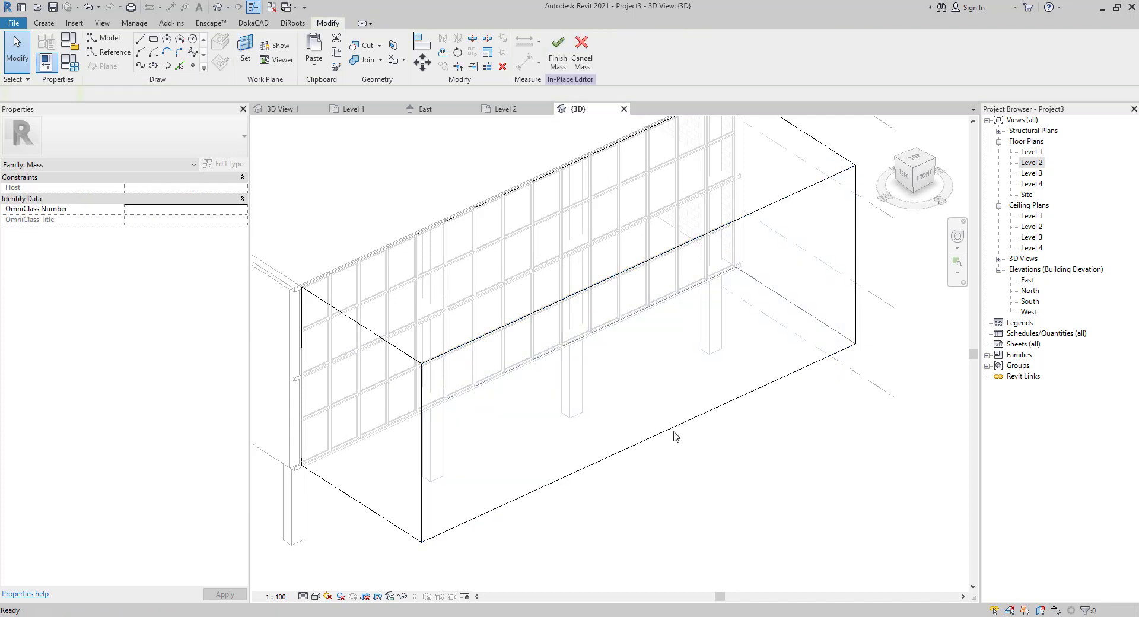
- Reduce the solid mass's depth so its front face sits much closer to the curtain wall
key("Tab")
key("Tab")
key("Tab")
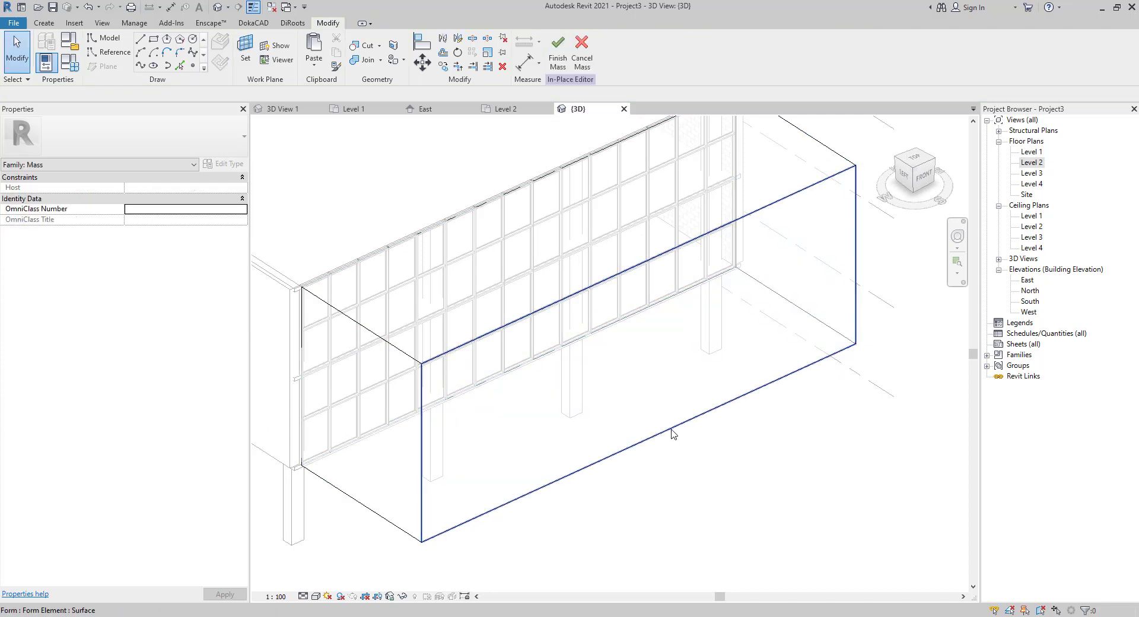
left_click(712, 385)
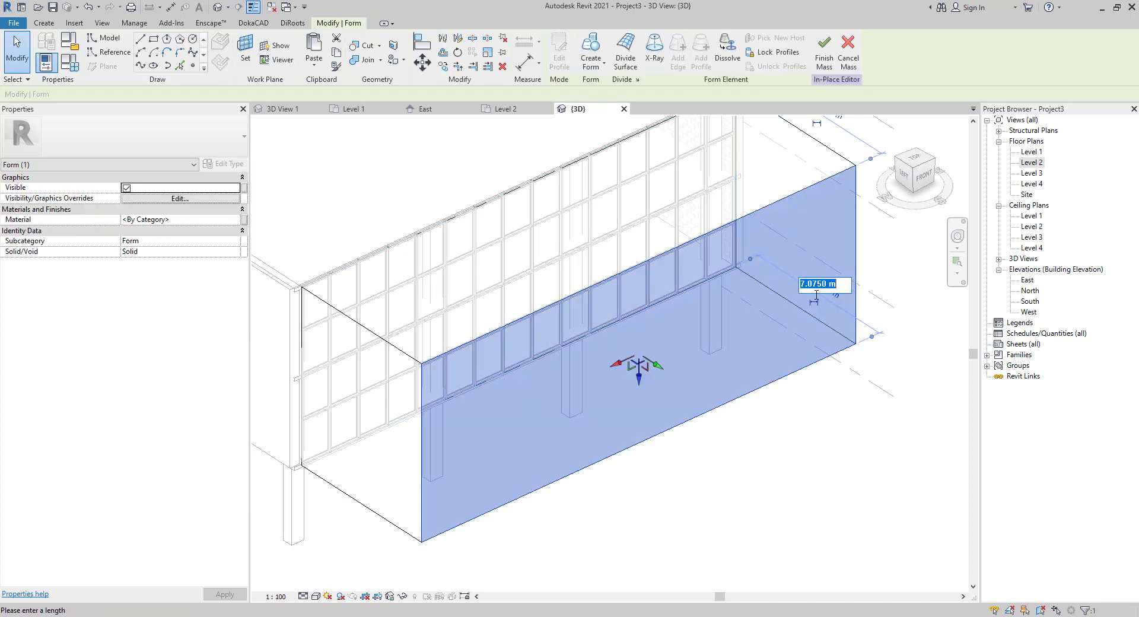
key("Return")
left_click(757, 419)
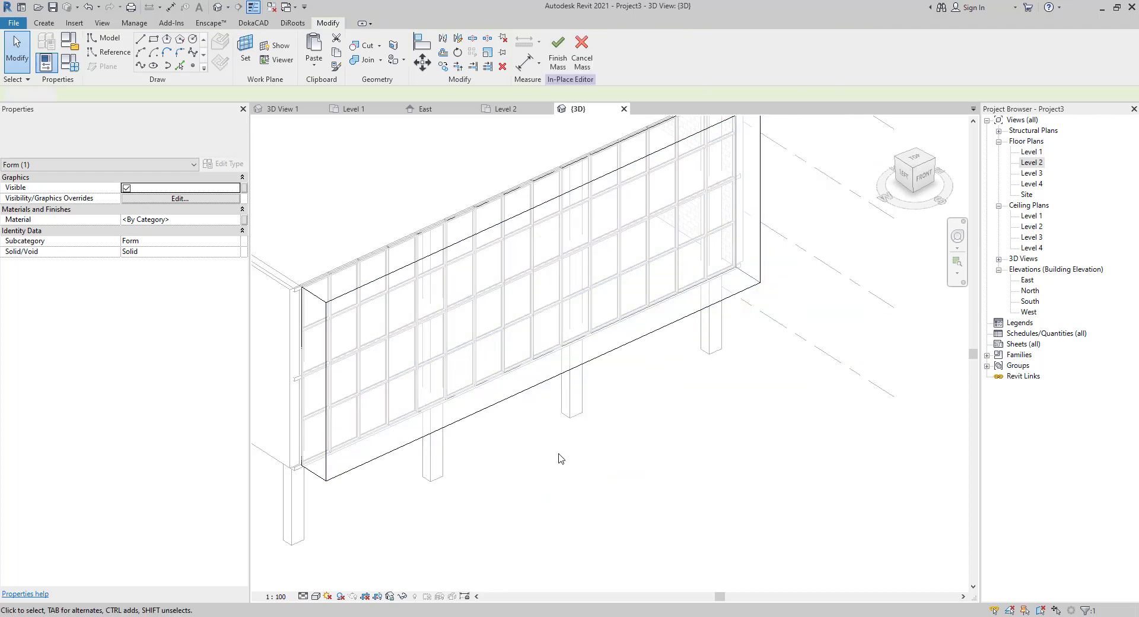
- Examine the mass's depth against the curtain wall from several angles and return to the front view
scroll(504, 454, "down", 1)
middle_click_drag(503, 454, 753, 389)
scroll(740, 283, "up", 3)
middle_click_drag(741, 283, 600, 376)
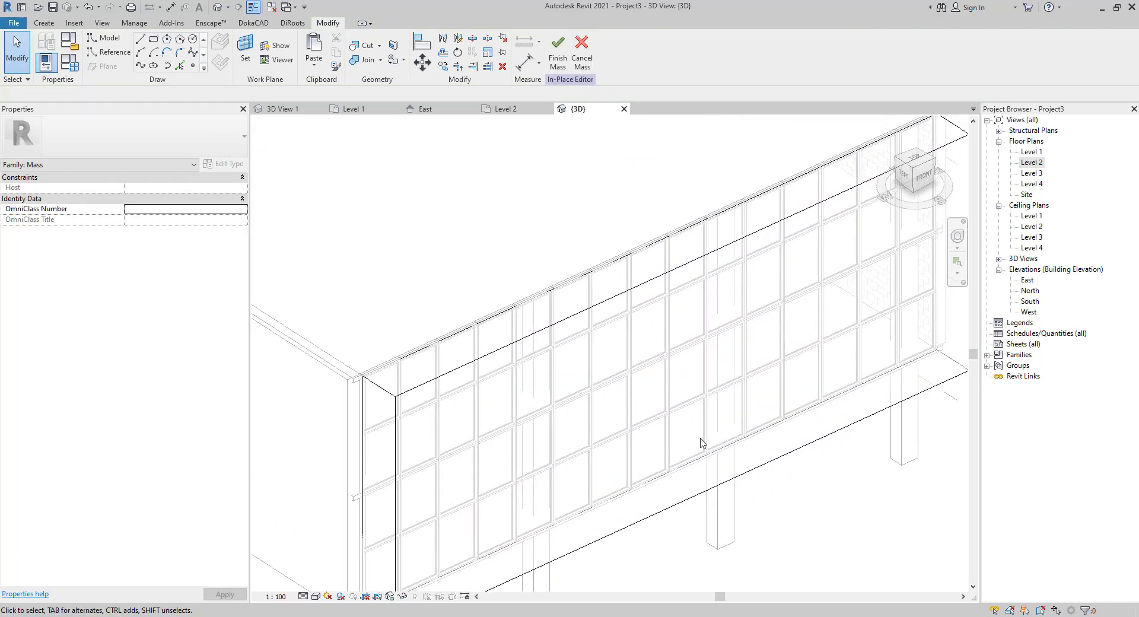
scroll(700, 441, "down", 3)
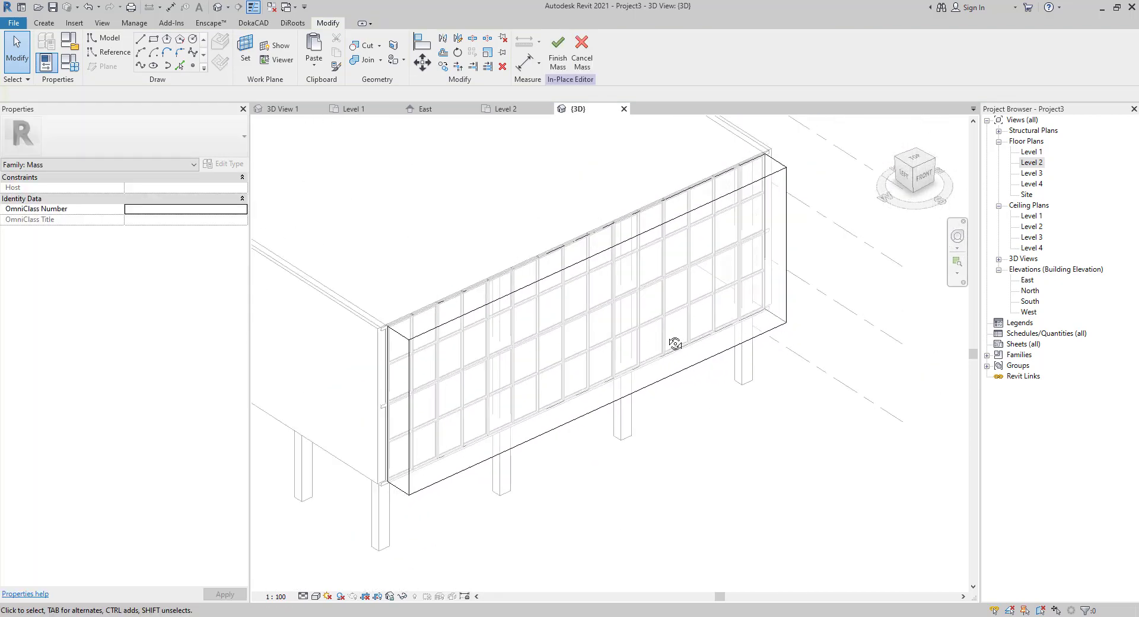
middle_click_drag(675, 344, 593, 255, "shift")
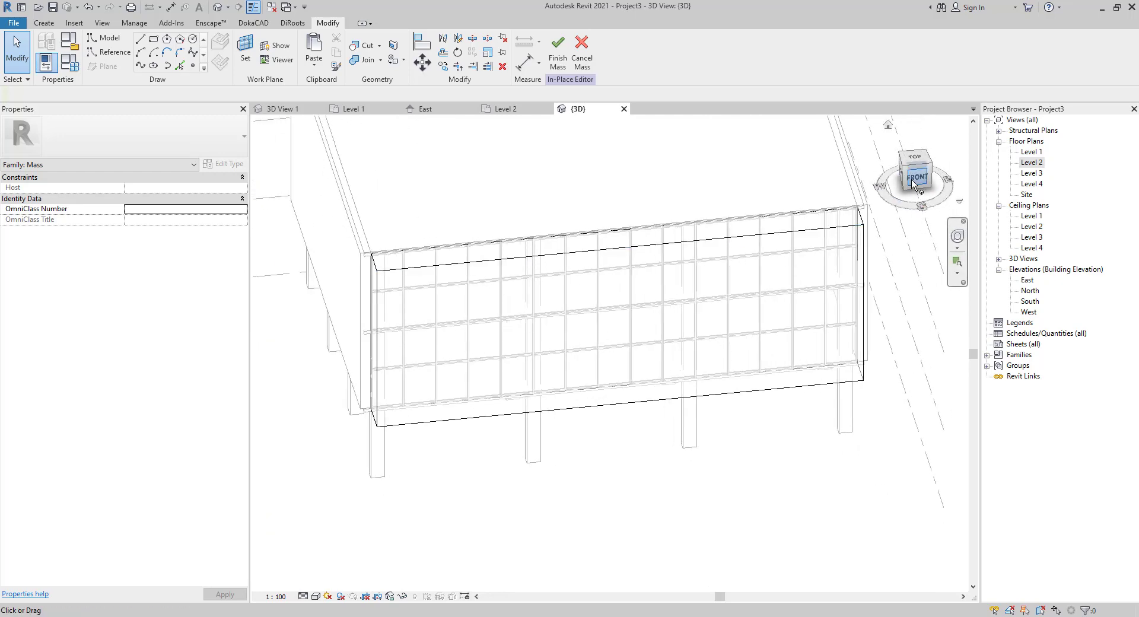
middle_click_drag(542, 323, 622, 315, "shift")
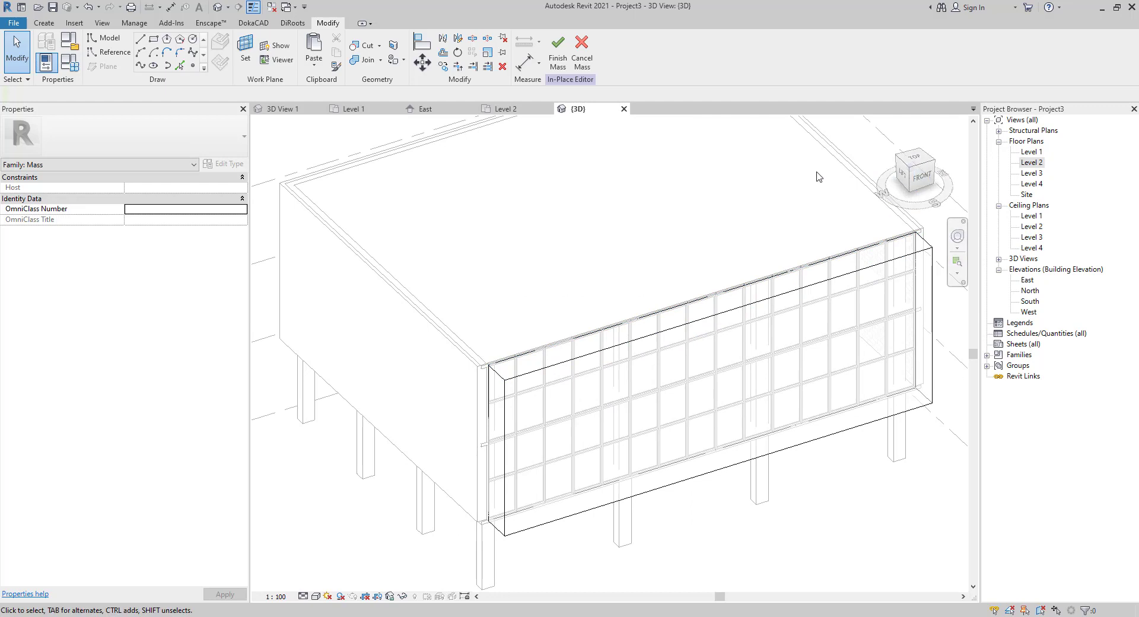
left_click(921, 184)
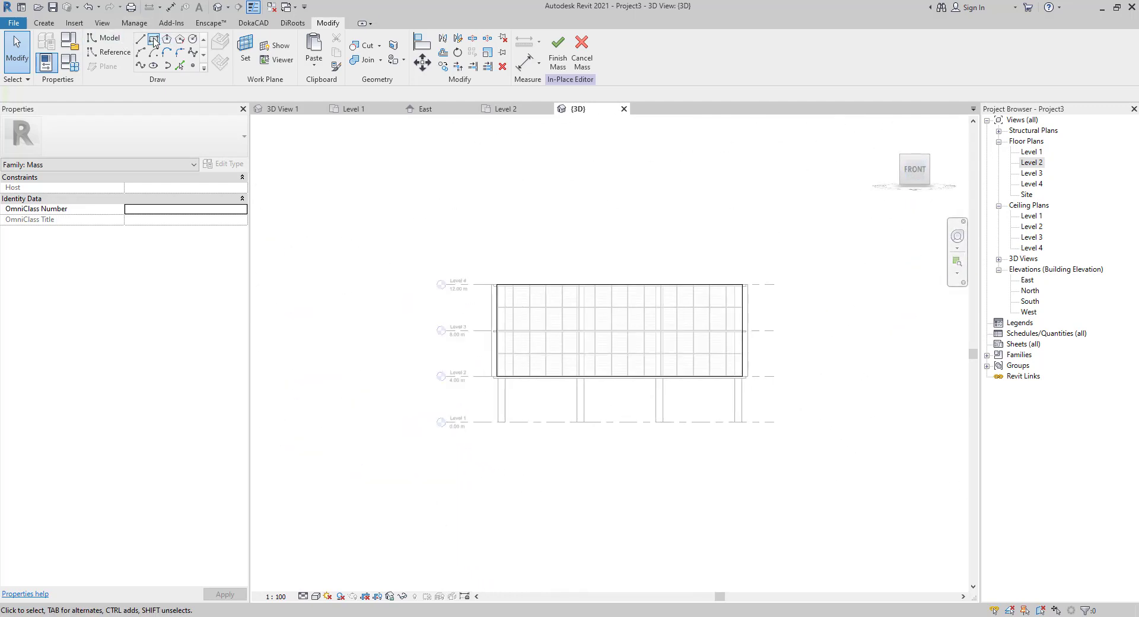
- Sketch a tall rectangle about 2.6 m wide crossing the mass's upper edge near its right end and turn it into a void form
scroll(662, 280, "up", 6)
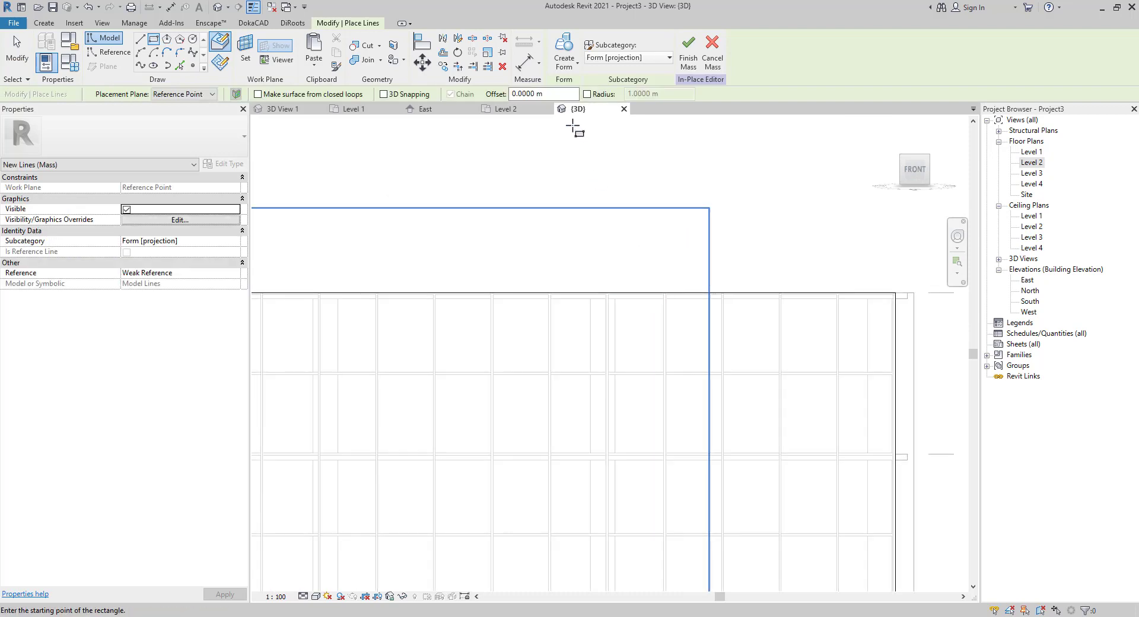
left_click(610, 265)
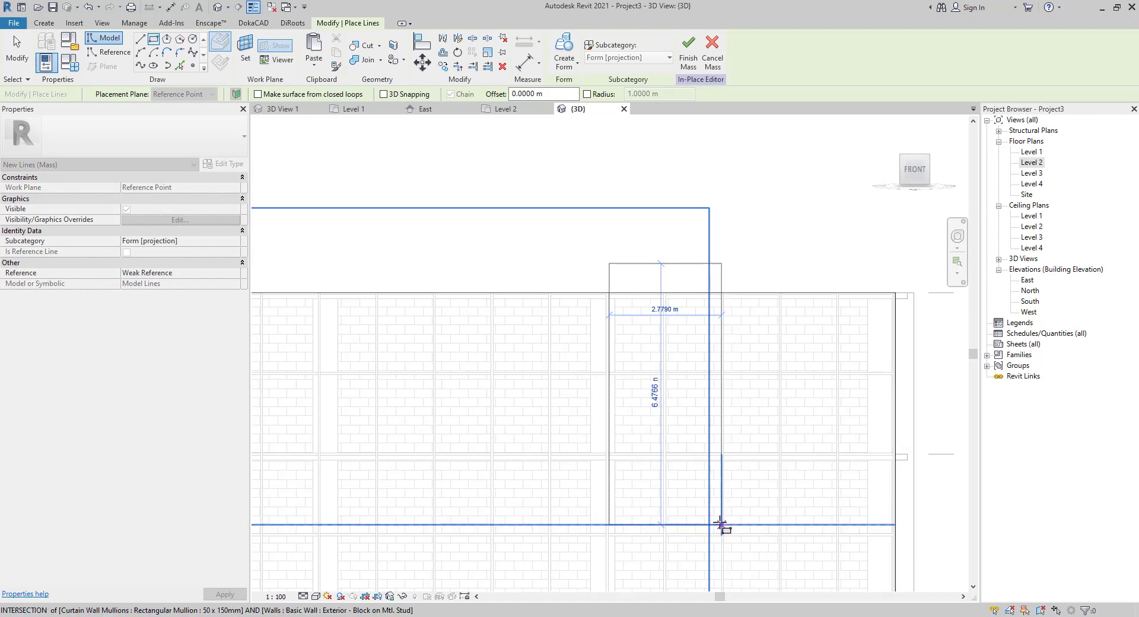
left_click(715, 517)
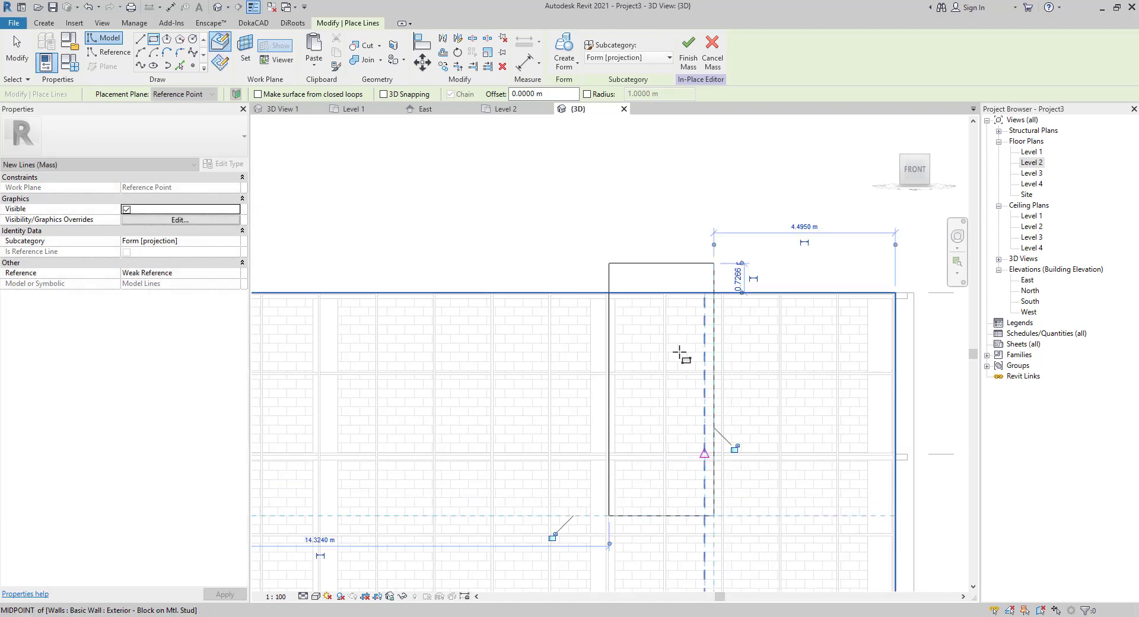
scroll(442, 478, "down", 1)
middle_click_drag(442, 478, 548, 397)
key("Escape")
key("Escape")
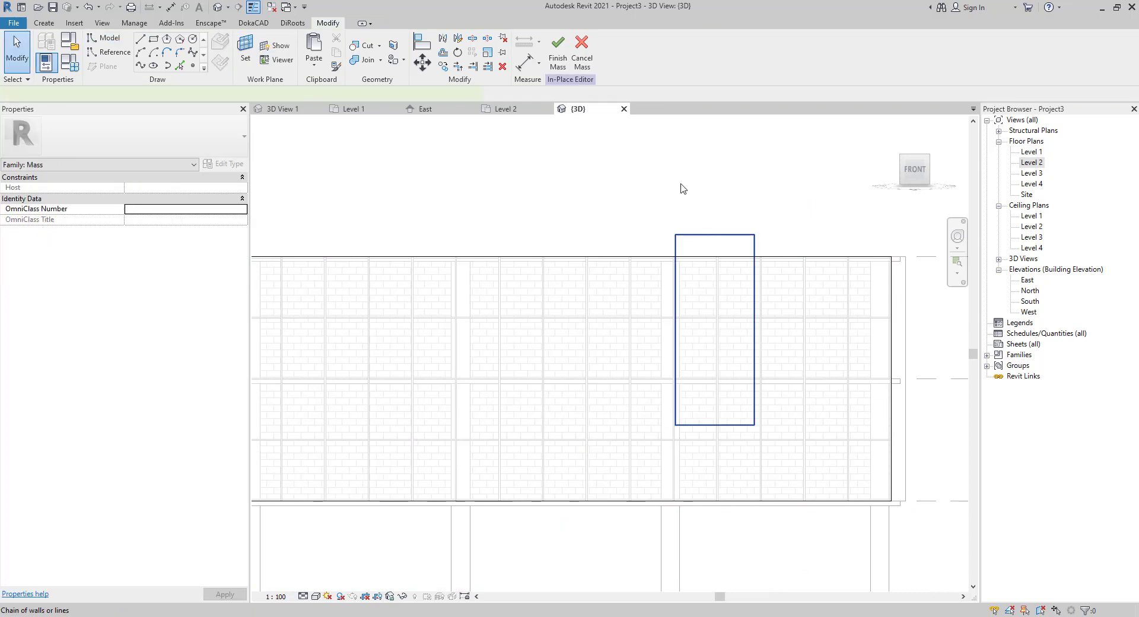
left_click(559, 67)
left_click(588, 89)
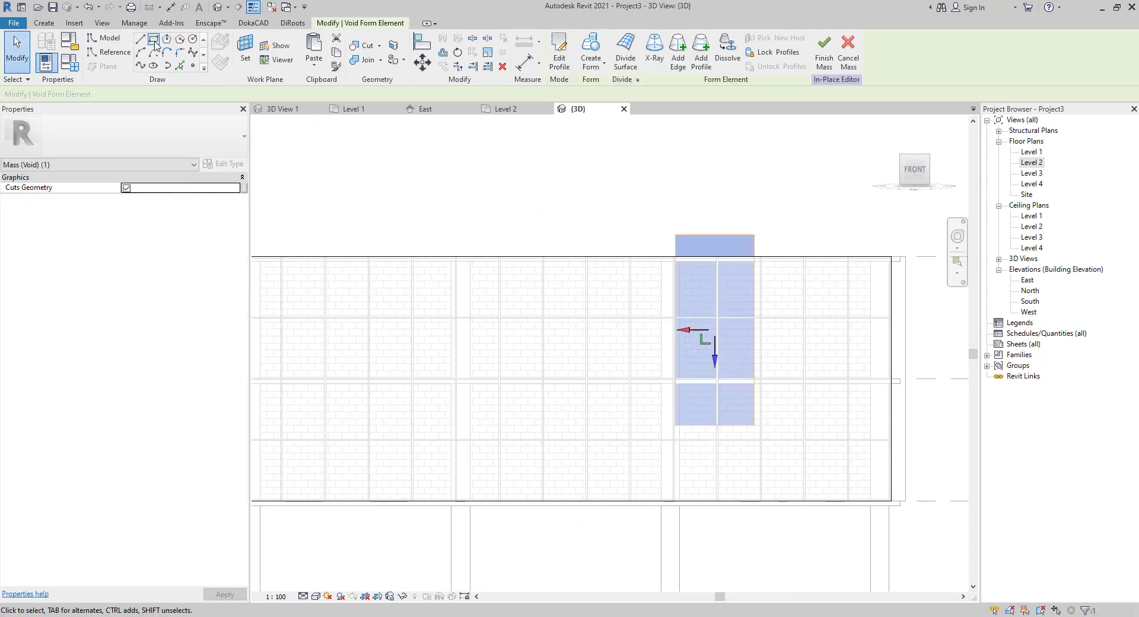
- Sketch a rectangle about 1.8 m wide and 1.7 m high in the mass's upper-left area and turn it into a void form
middle_click_drag(478, 277, 600, 229)
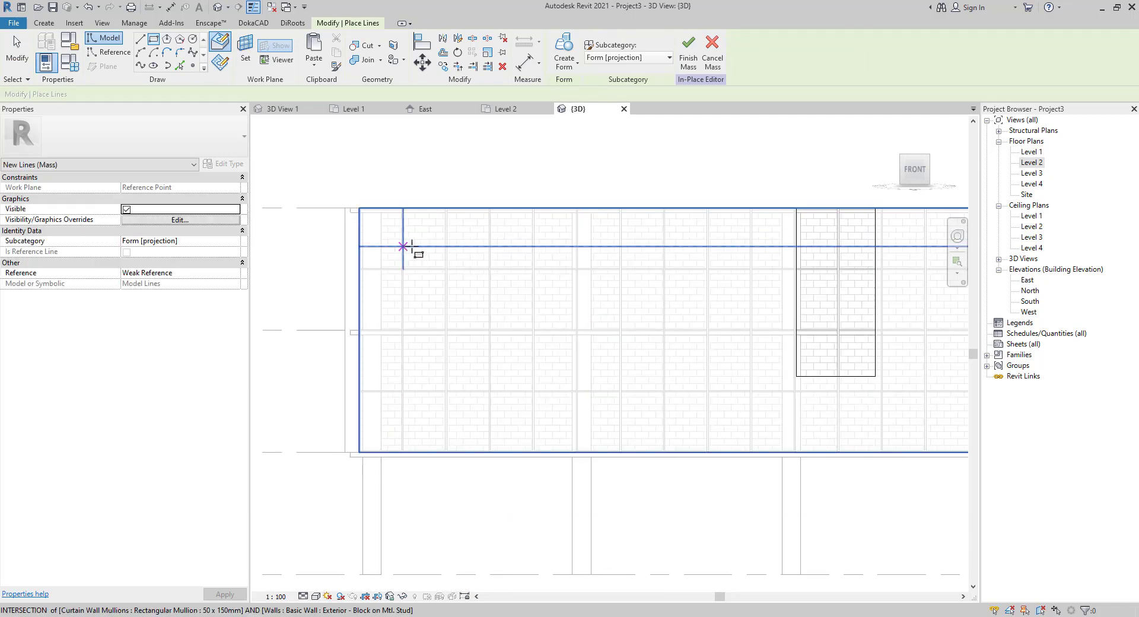
scroll(423, 243, "up", 2)
left_click(435, 269)
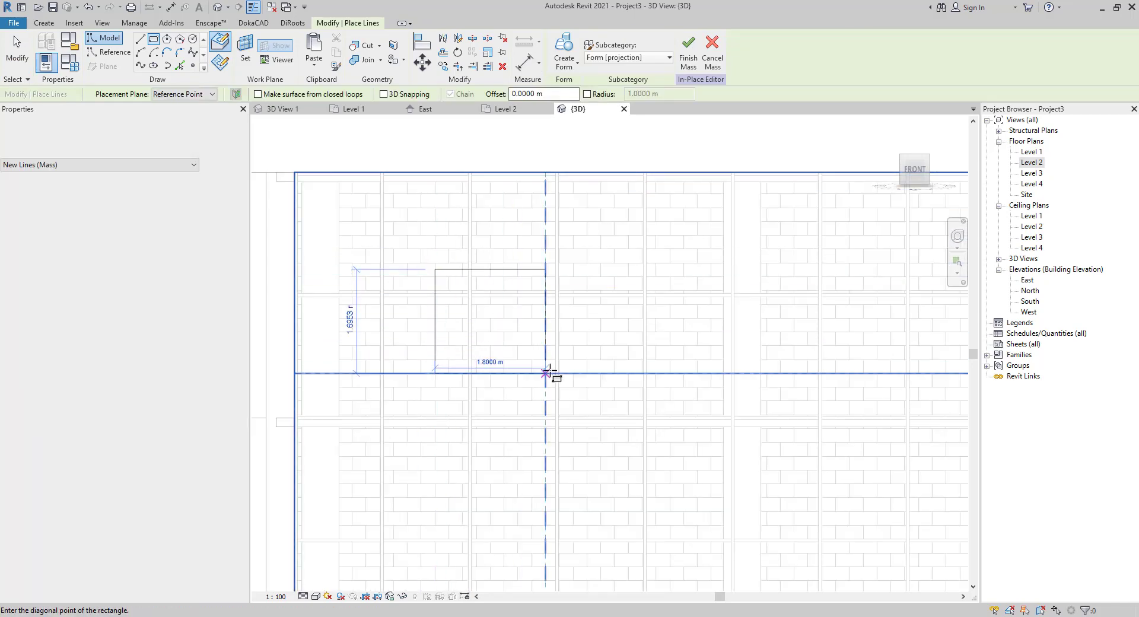
left_click(545, 373)
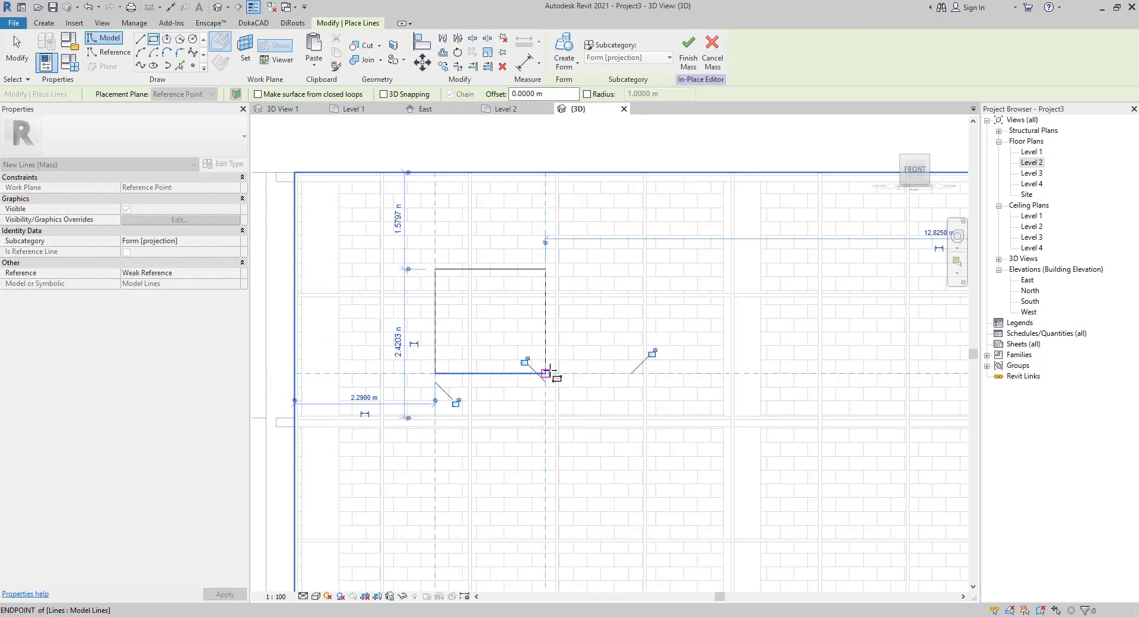
key("Escape")
key("Escape")
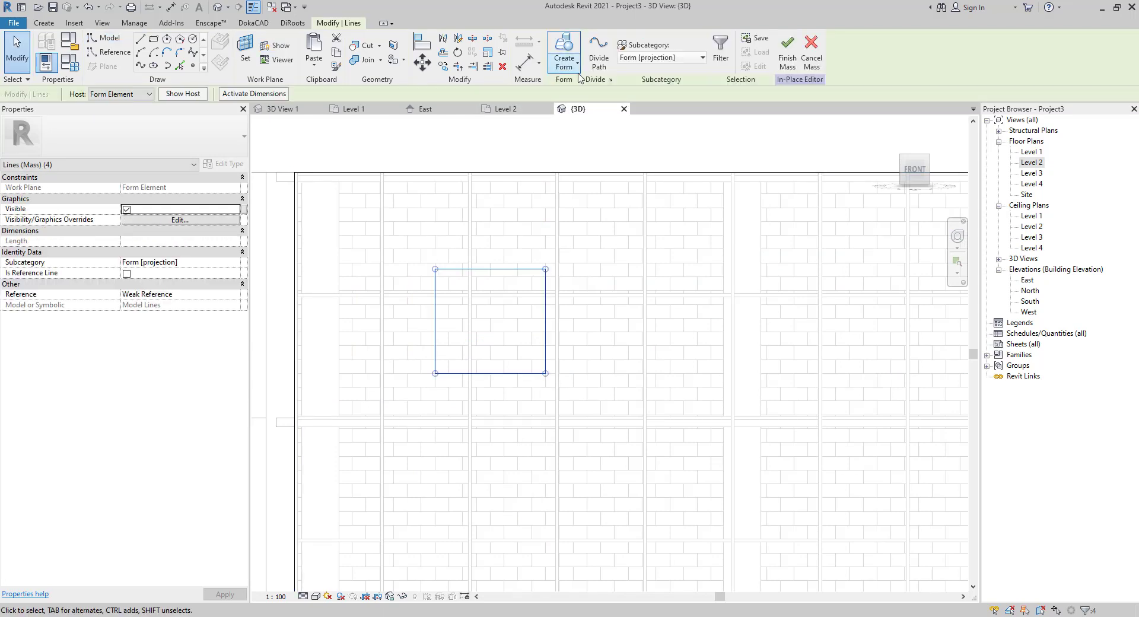
left_click(577, 64)
left_click(575, 89)
scroll(653, 386, "down", 2)
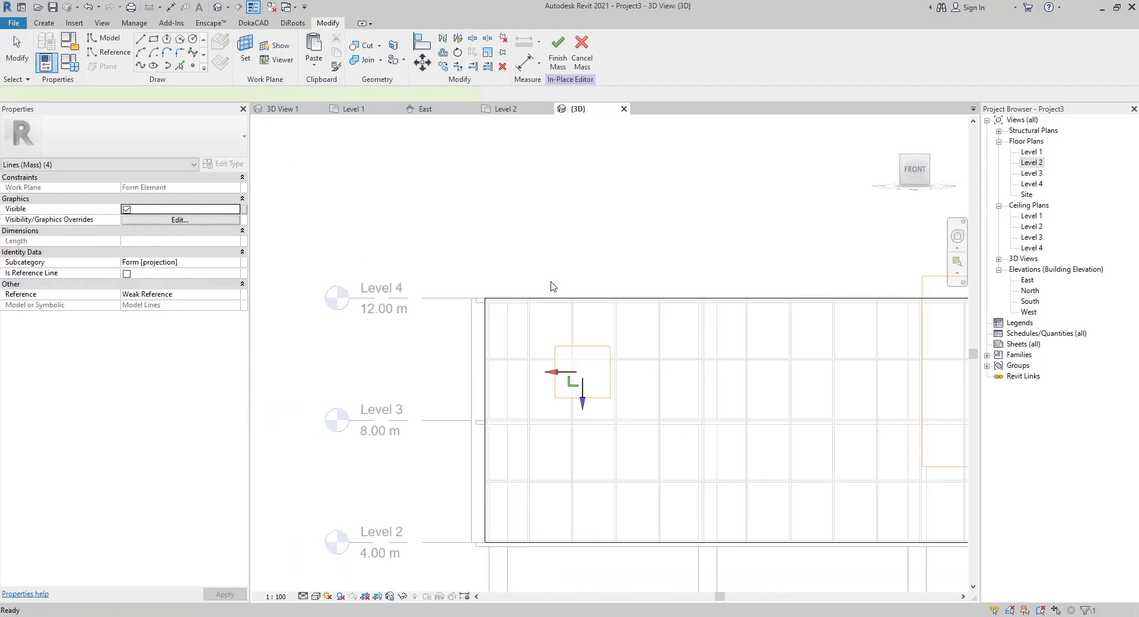
key("Escape")
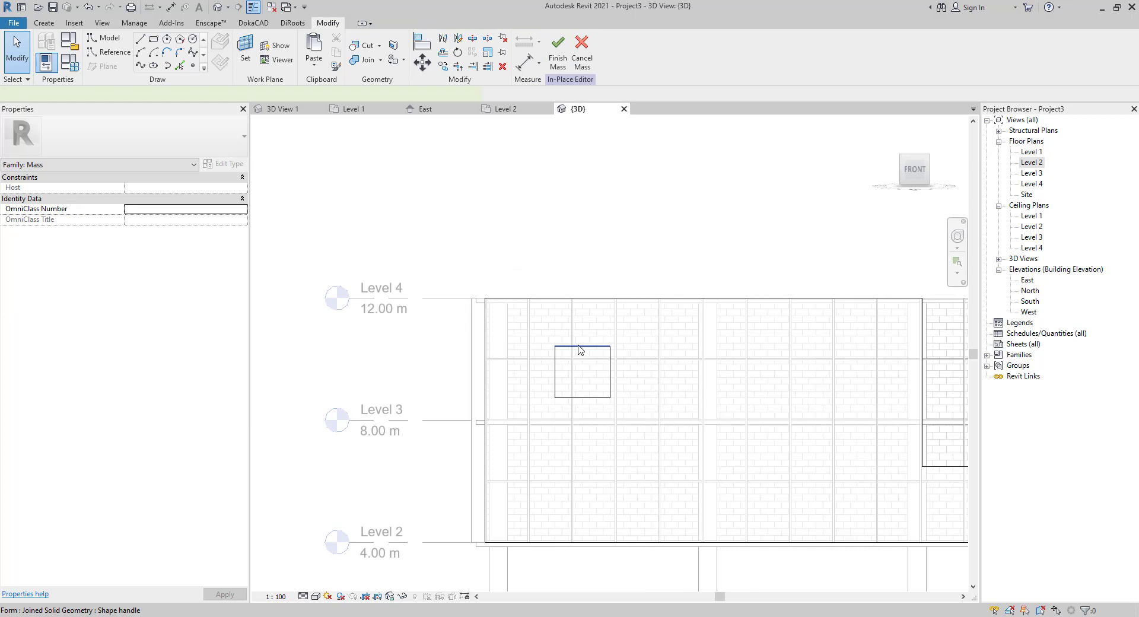
- Copy the small upper-left void about 3.5 m straight down onto the lower storey of the facade mass
left_click(580, 350)
key("Escape")
left_click(581, 352)
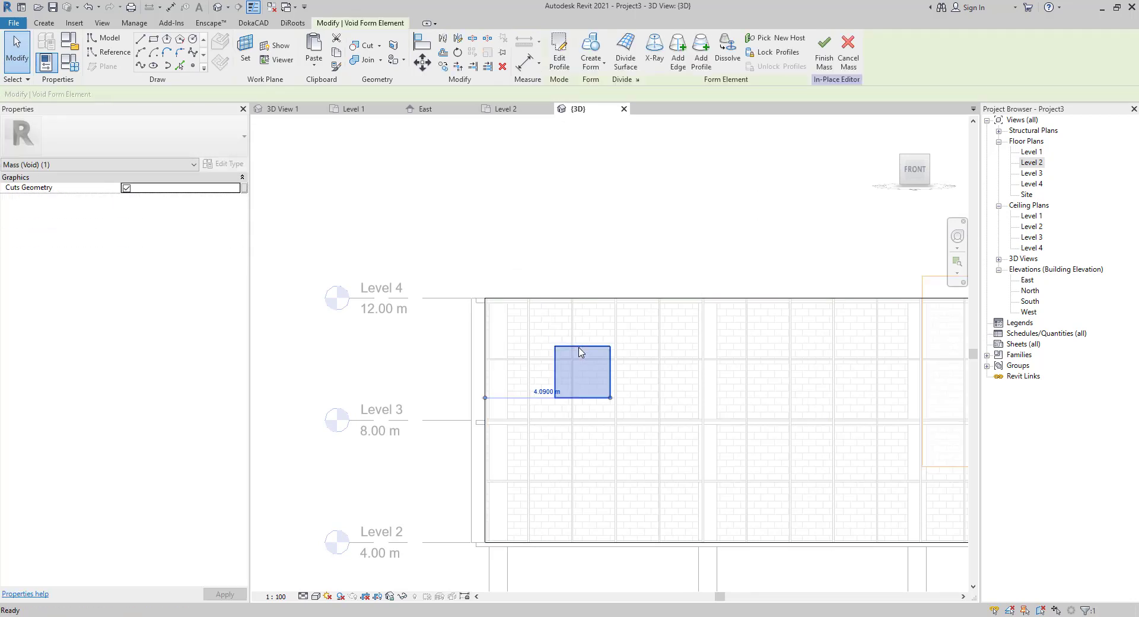
key("m")
key("v")
left_click(584, 348)
left_click(584, 455)
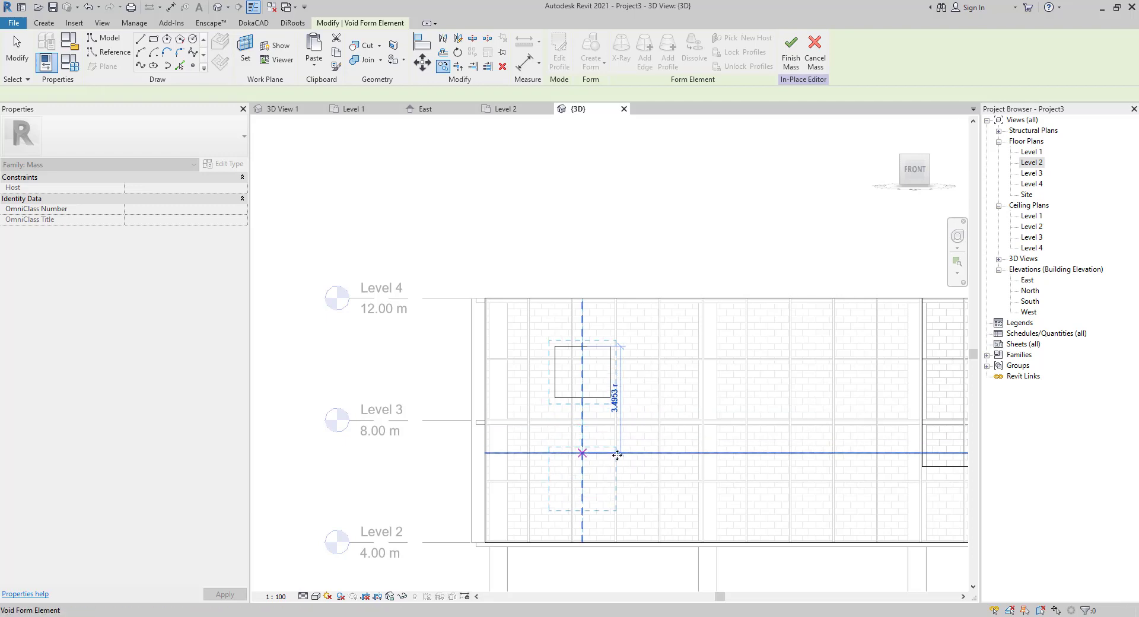
middle_click_drag(726, 456, 454, 405)
left_click(578, 359)
scroll(616, 387, "down", 1)
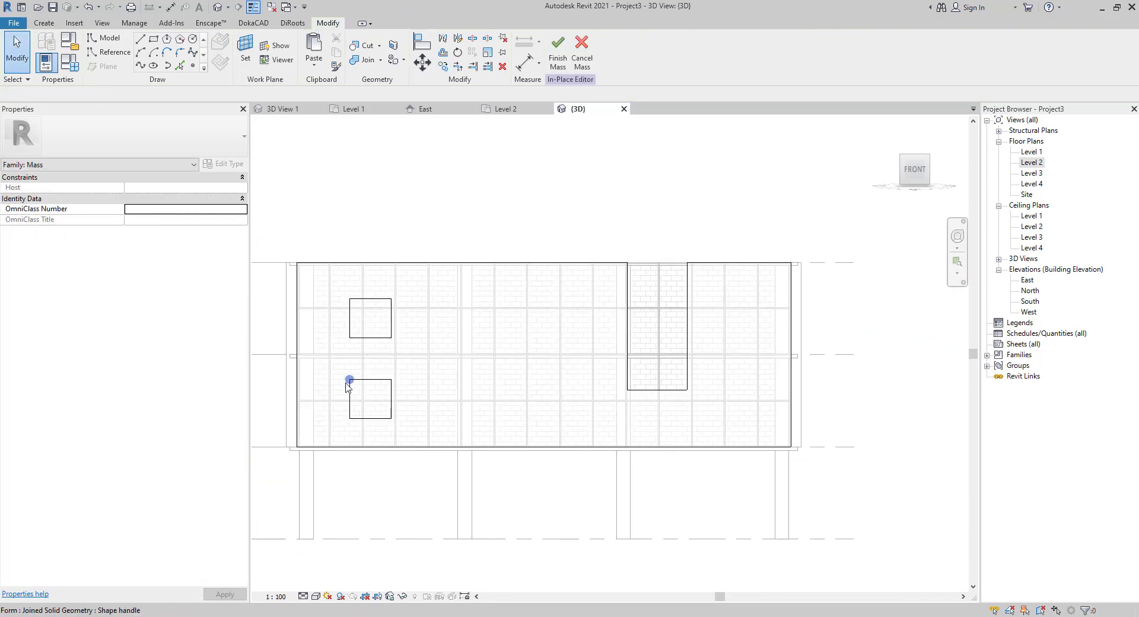
left_click(380, 388)
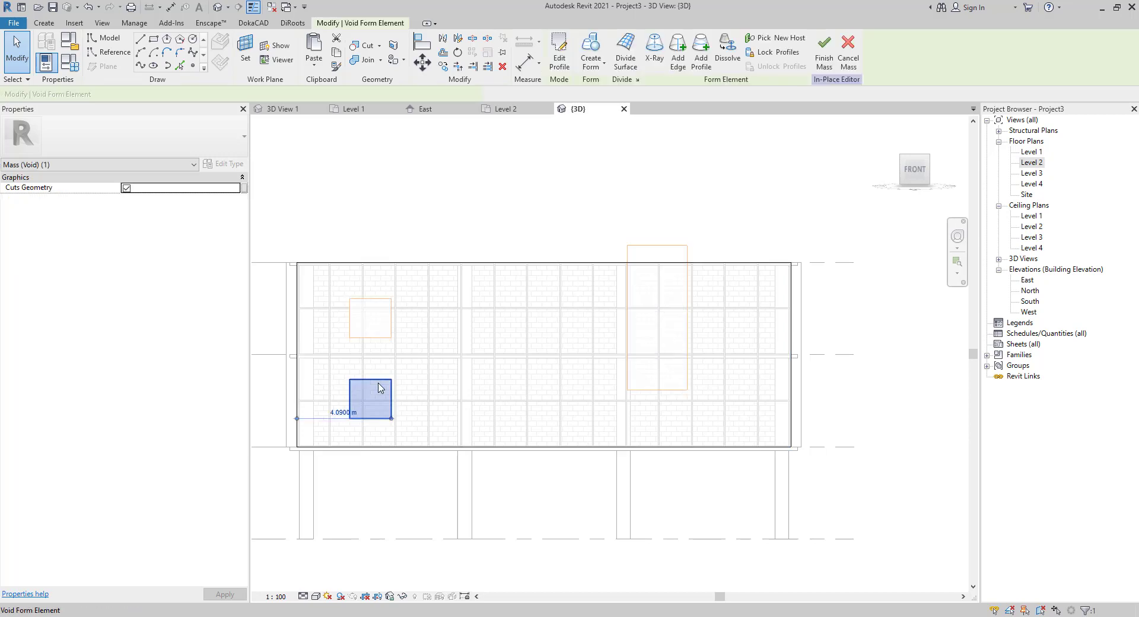
scroll(380, 388, "up", 2)
scroll(485, 406, "down", 2)
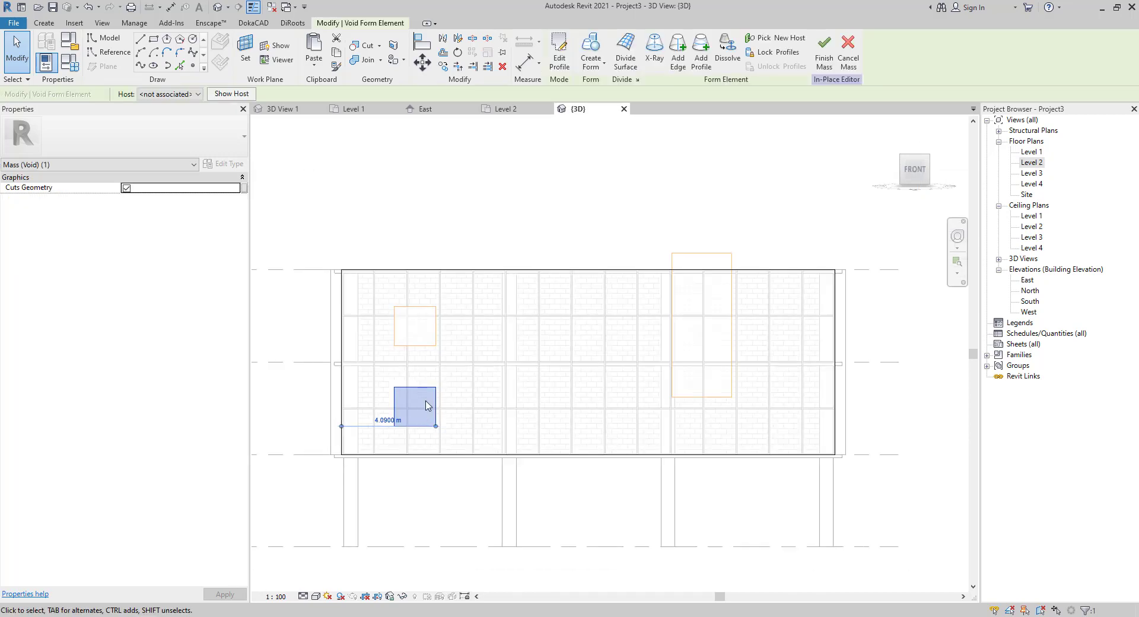
key("Escape")
scroll(478, 278, "down", 2)
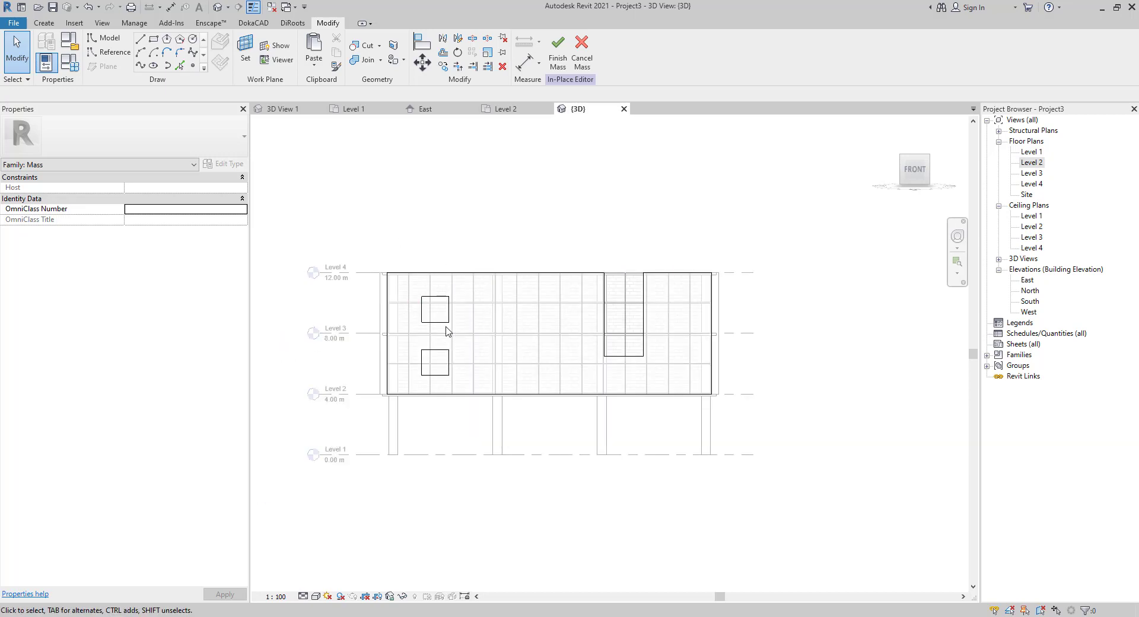
- Sketch a rectangle straddling the Level 3 line between the small voids and the tall void, and turn it into a void form
scroll(423, 315, "up", 3)
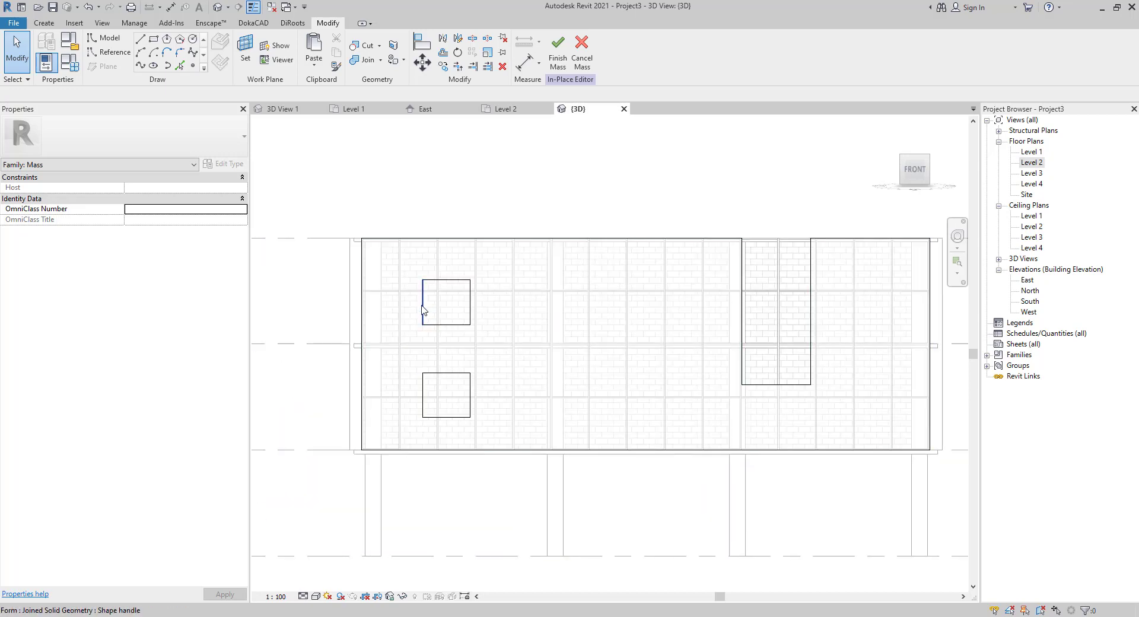
left_click(156, 41)
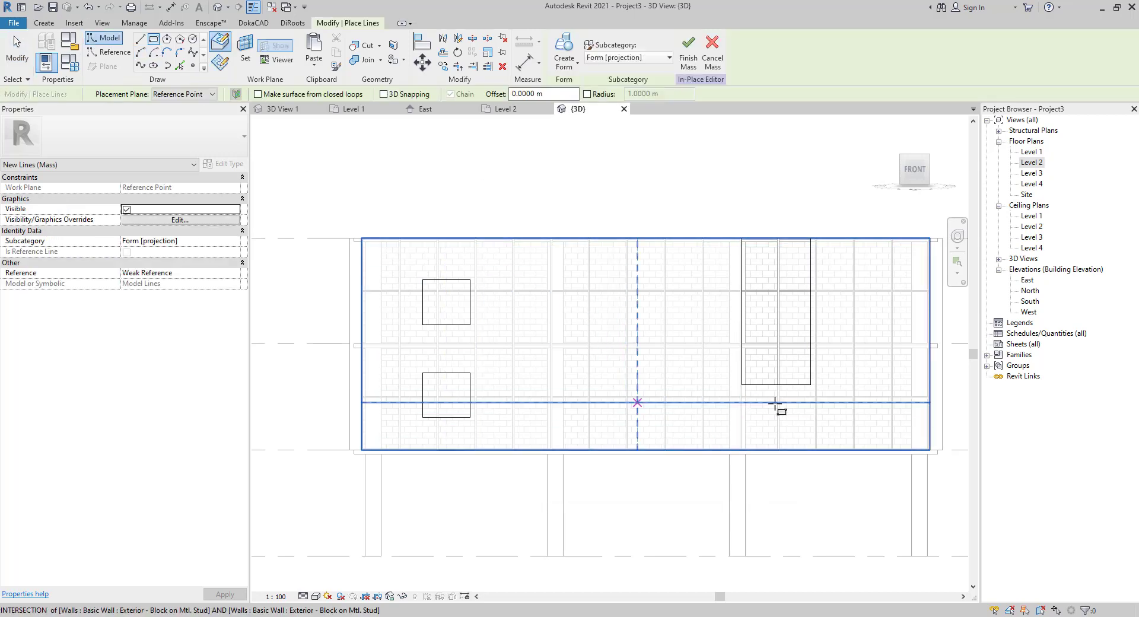
left_click(596, 324)
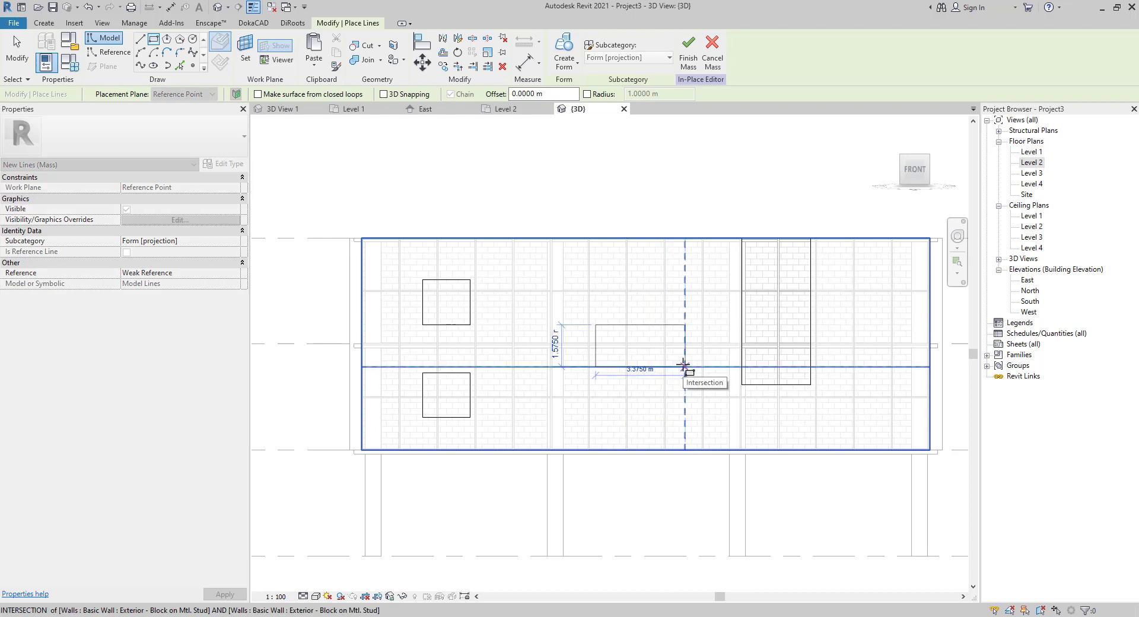
left_click(646, 384)
key("Escape")
key("Escape")
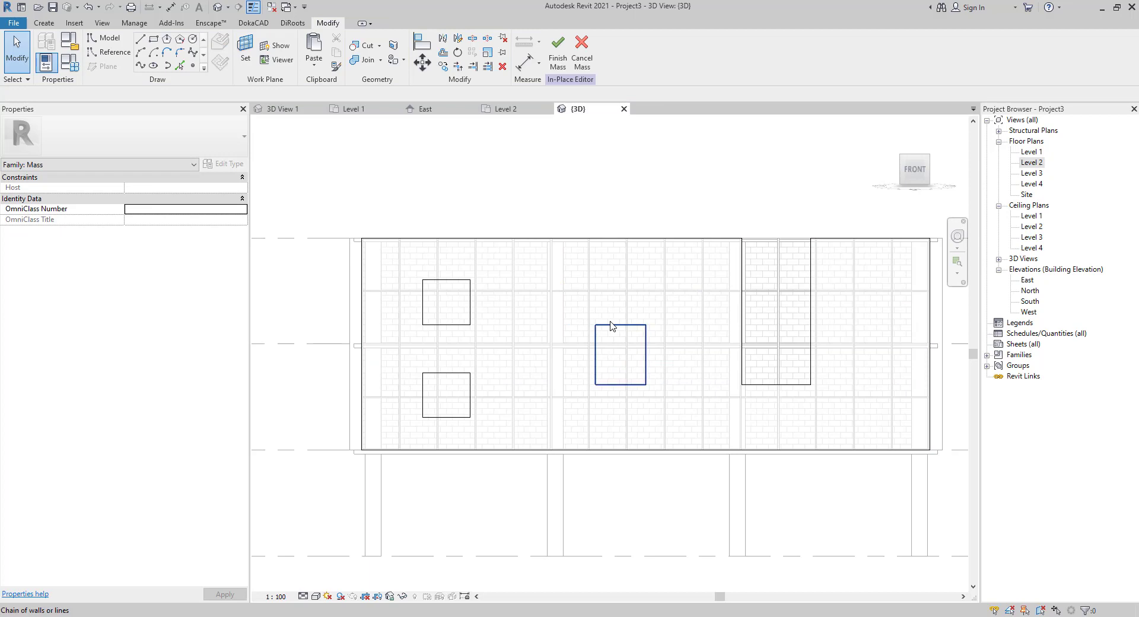
left_click(612, 325)
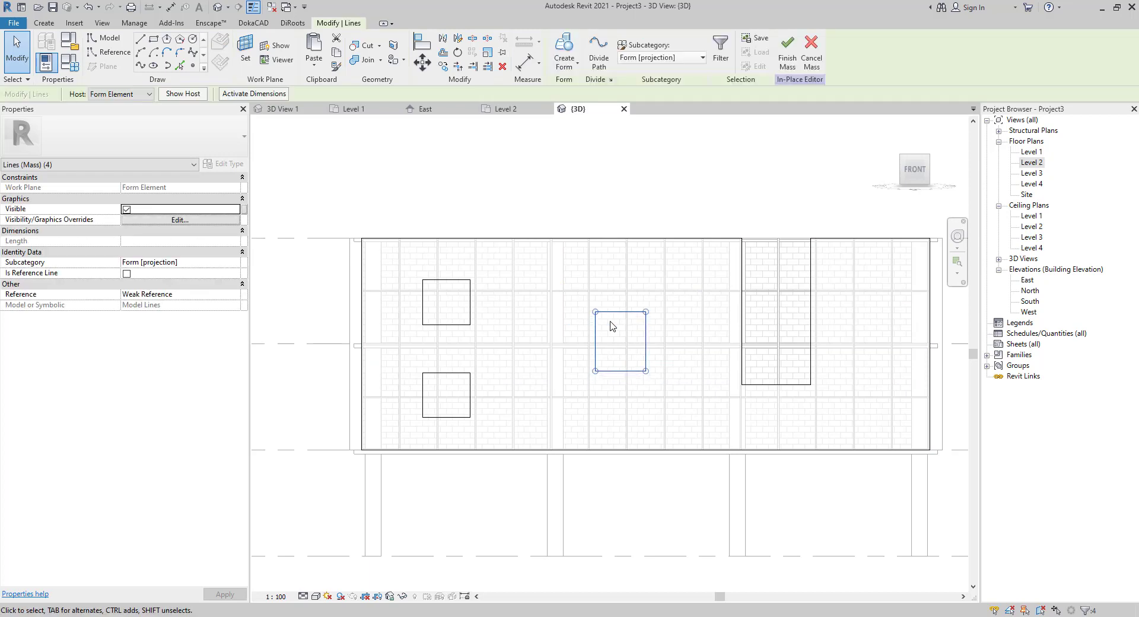
left_click(566, 72)
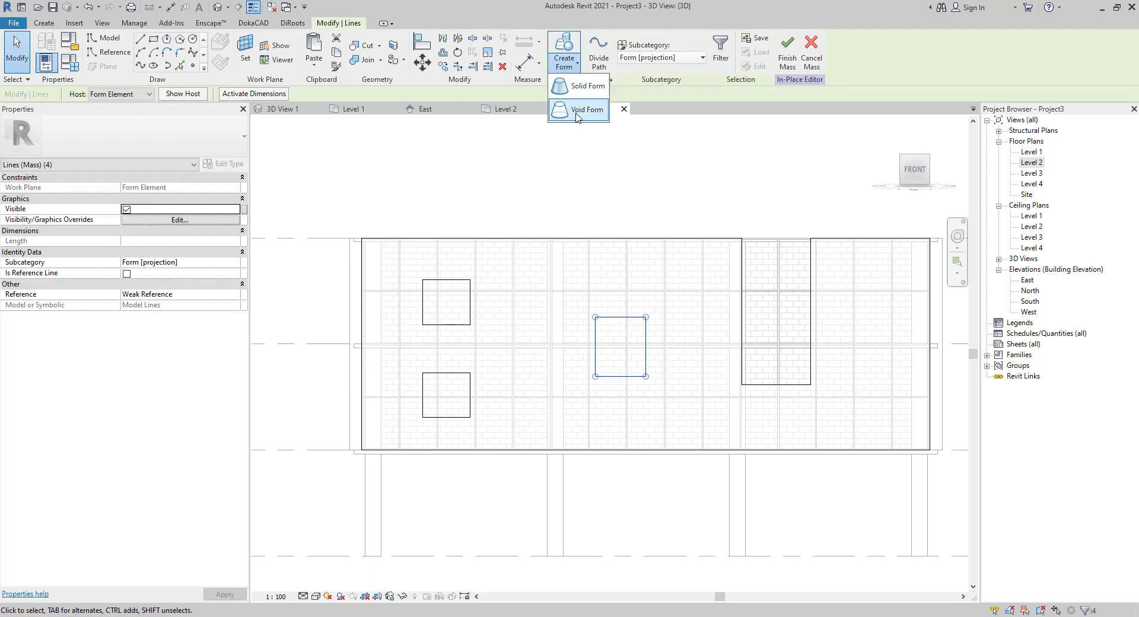
left_click(578, 116)
left_click(538, 206)
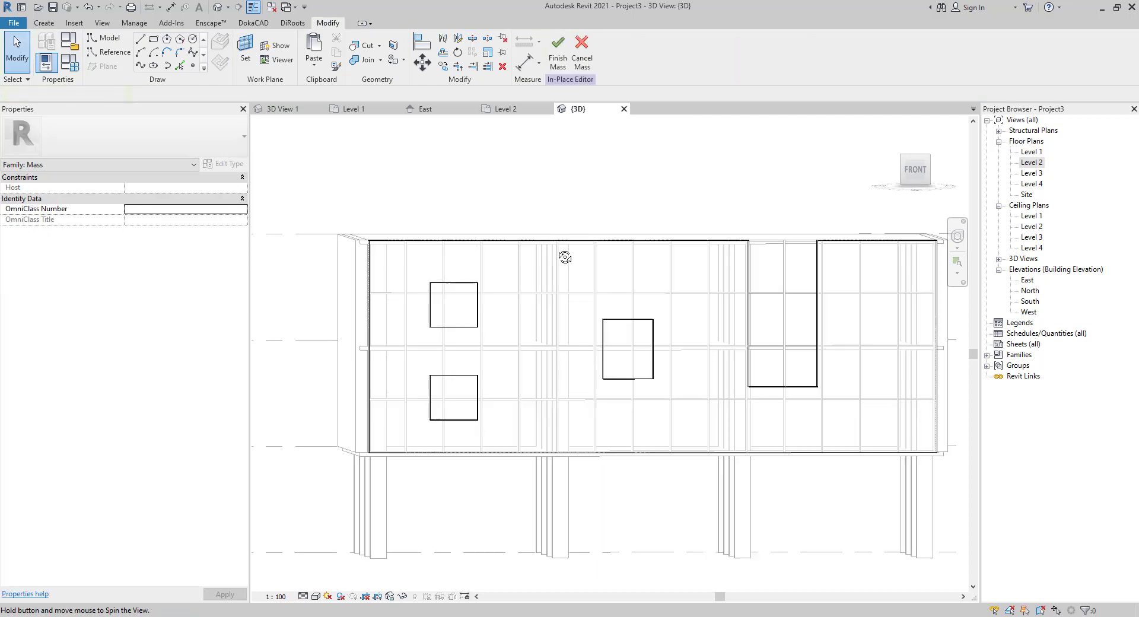
middle_click_drag(564, 254, 506, 277, "shift")
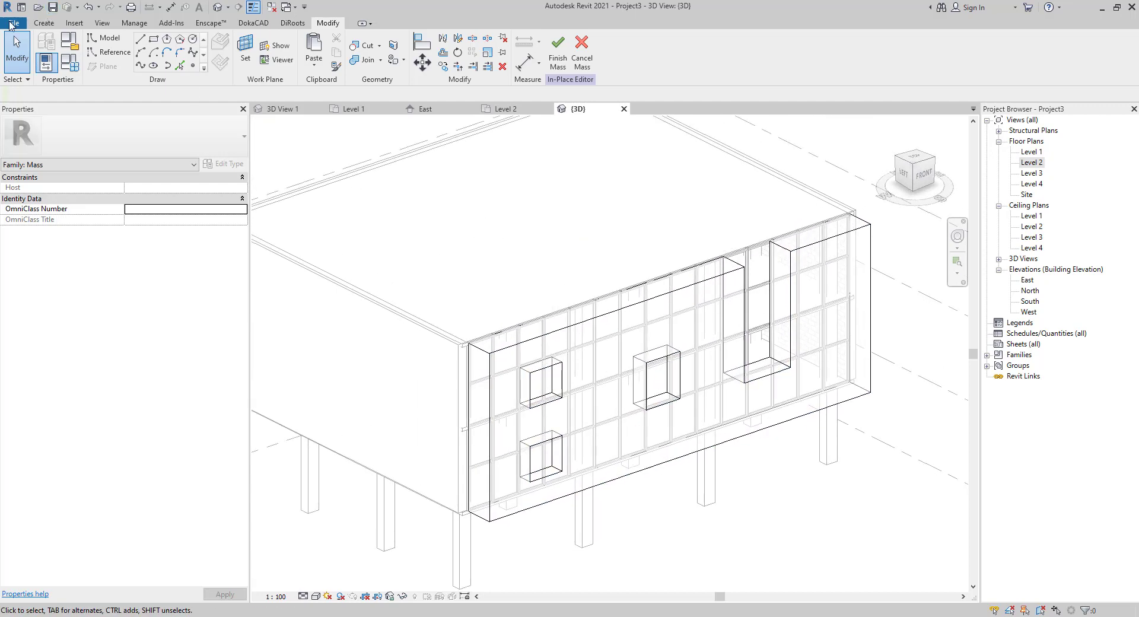
- Create a new family from the English Metric Generic Model Pattern Based template
left_click(12, 23)
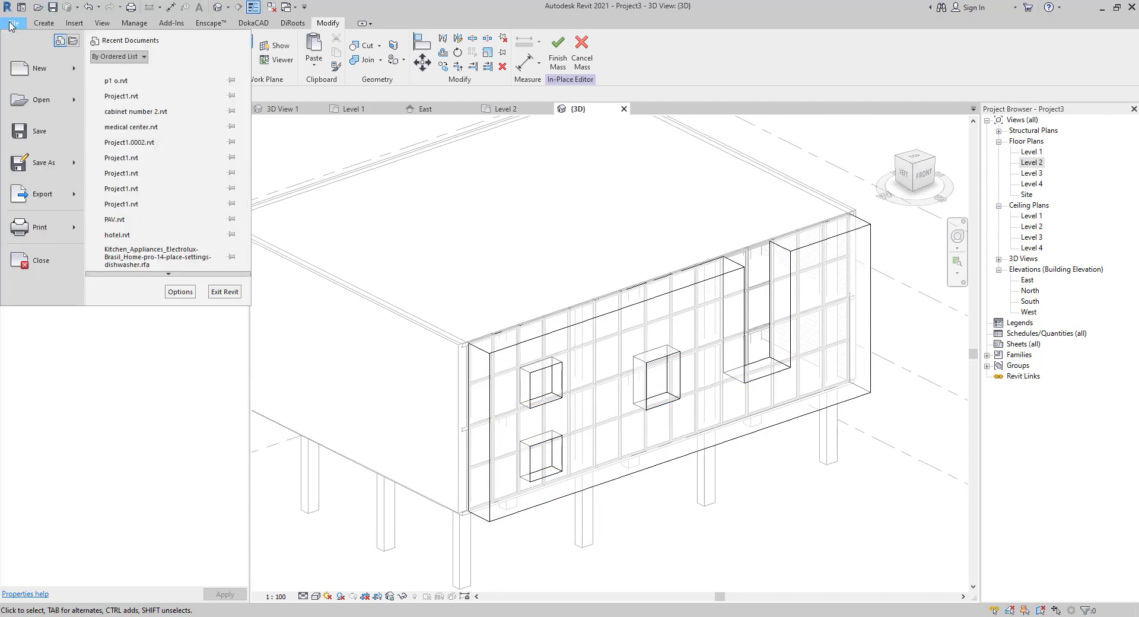
mouse_move(55, 76)
left_click(140, 117)
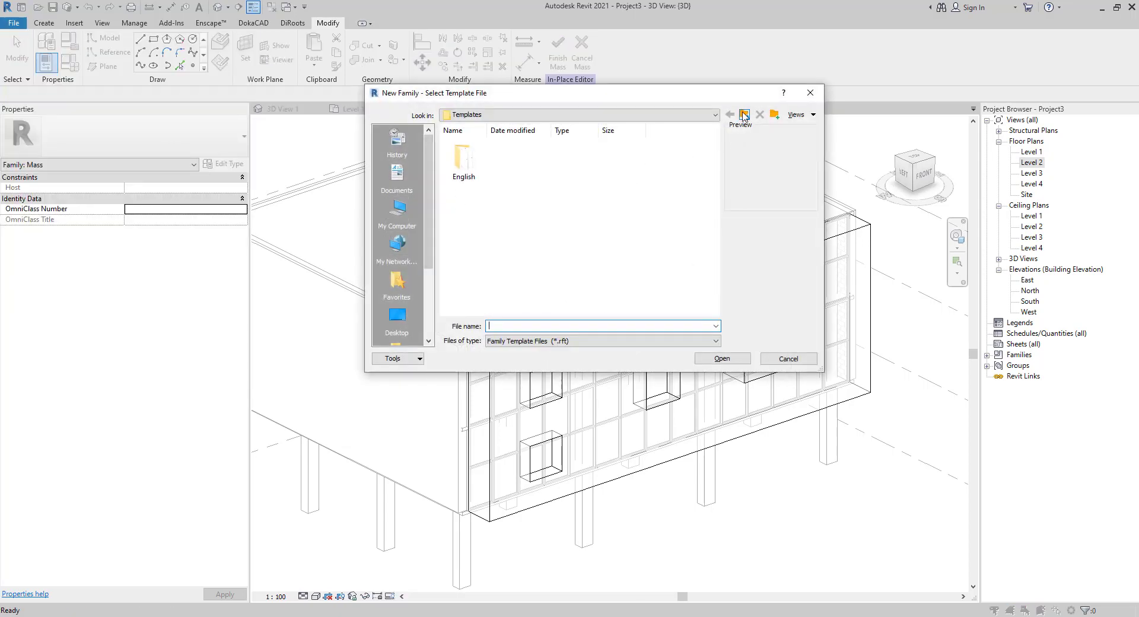
left_click(744, 115)
double_click(505, 159)
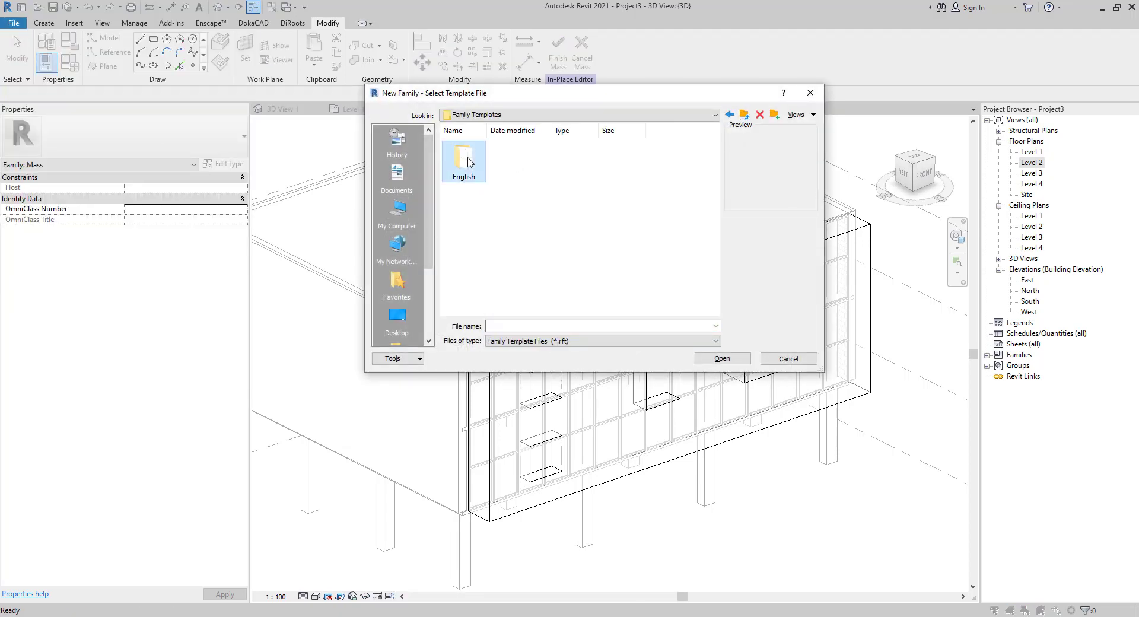
double_click(465, 160)
scroll(506, 157, "down", 5)
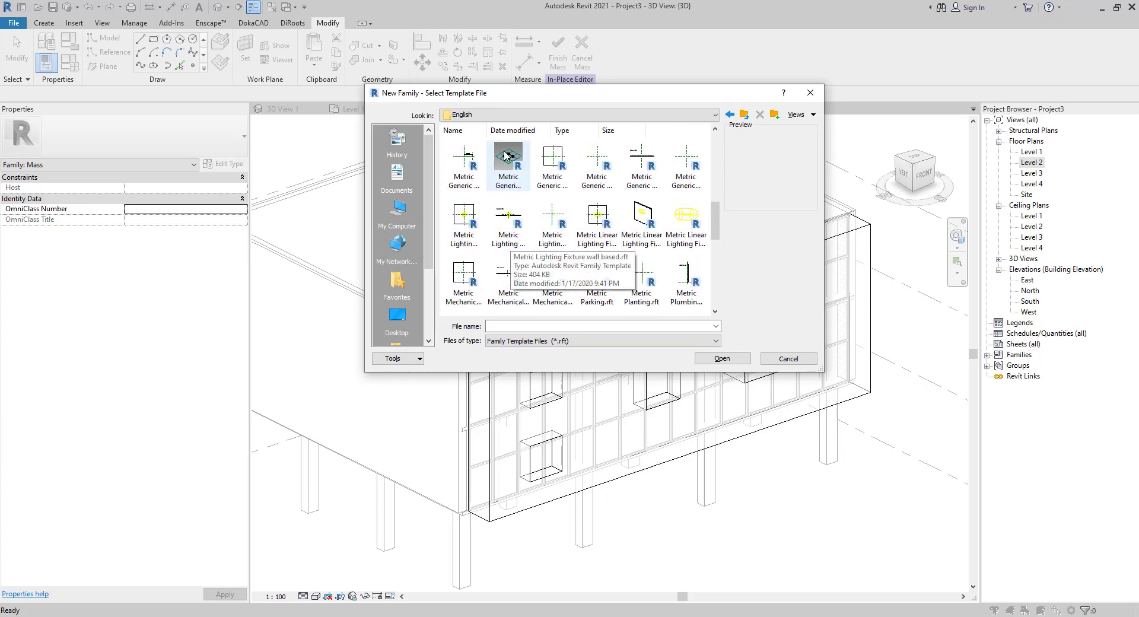
left_click(506, 156)
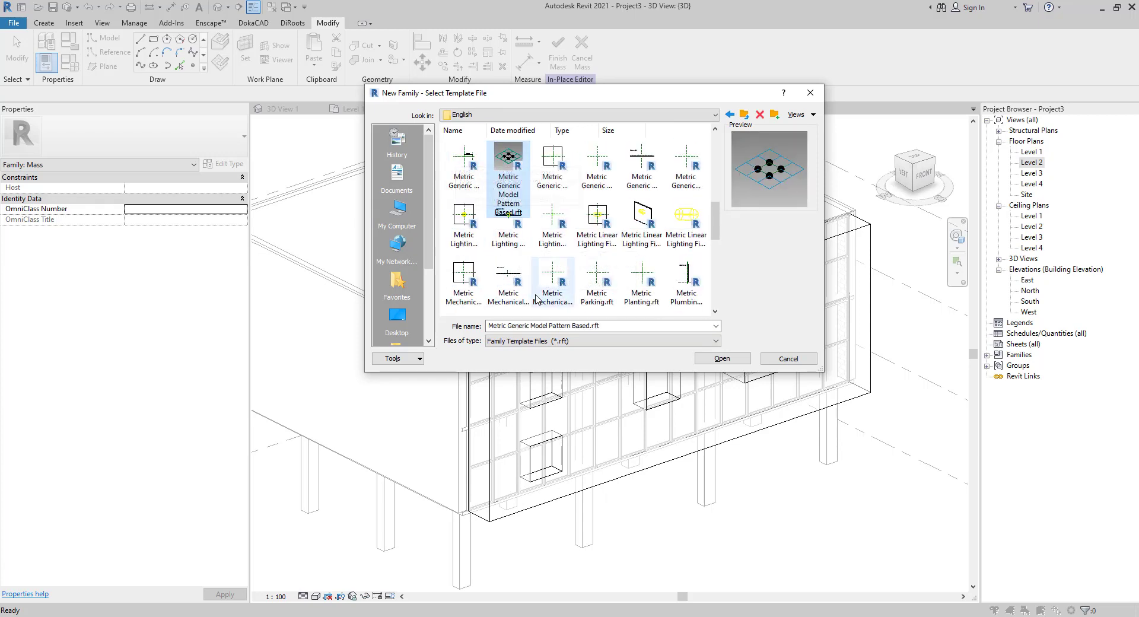
left_click(734, 358)
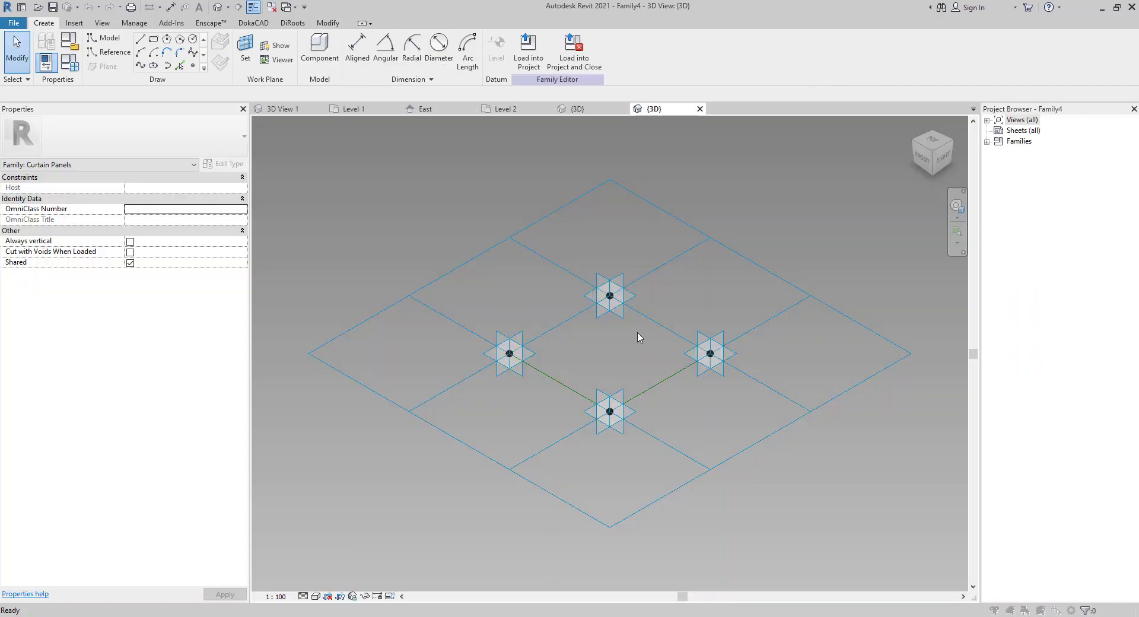
- Set the new family's length units to meters
key("u")
key("n")
left_click(599, 246)
left_click(579, 240)
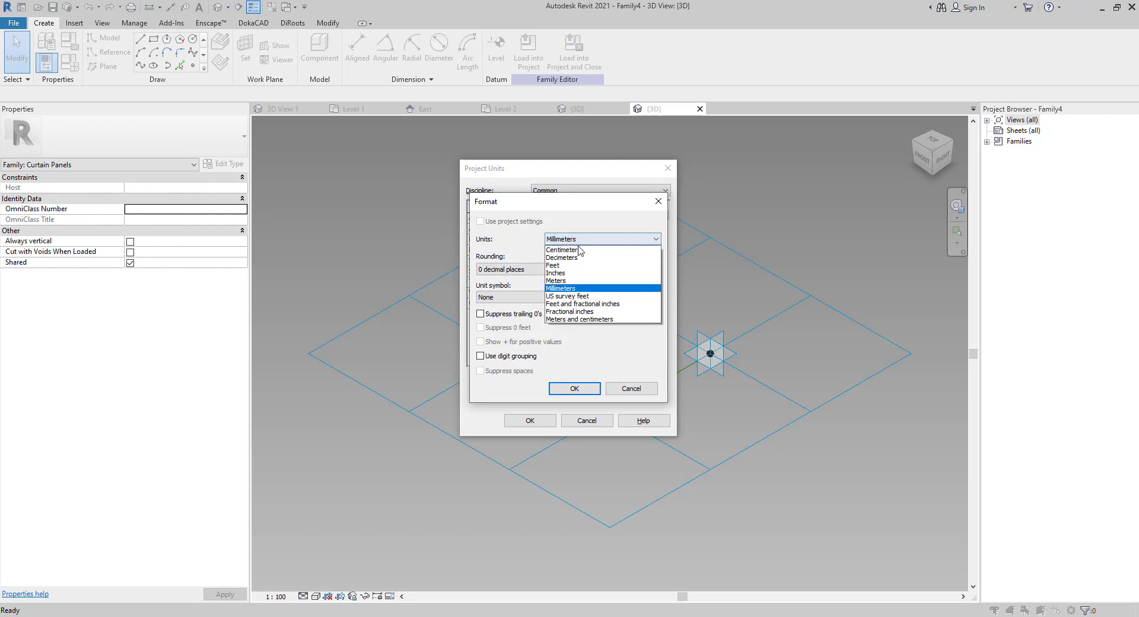
left_click(578, 283)
left_click(572, 389)
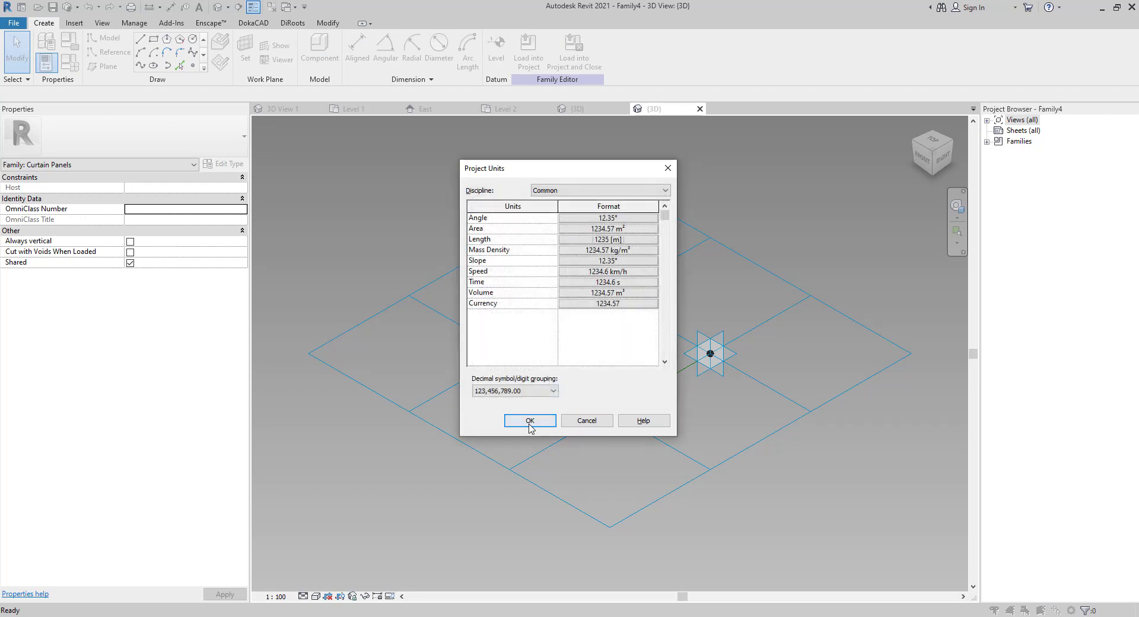
left_click(530, 420)
- Change the tile pattern grid from Rectangle to the 1/2 Step pattern
left_click(395, 307)
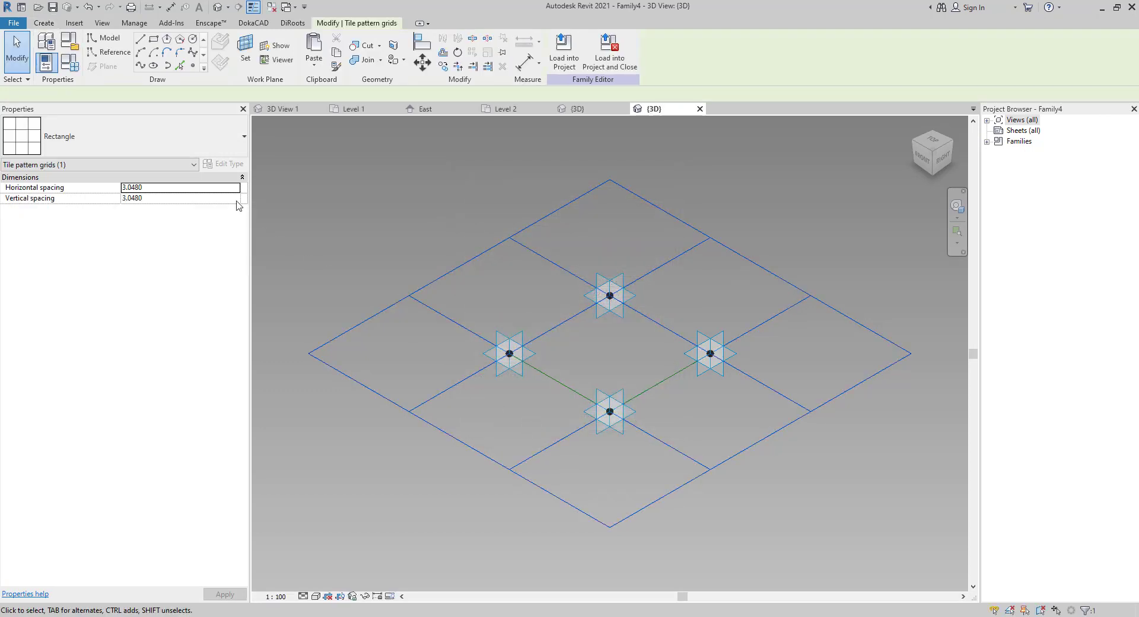
left_click(186, 143)
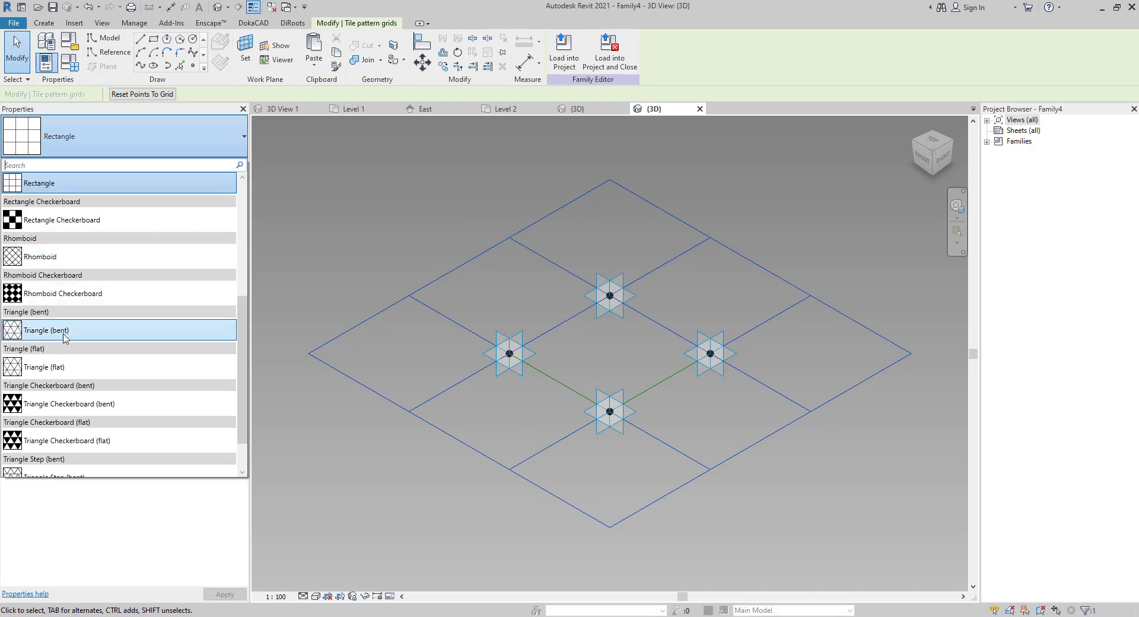
left_click_drag(243, 349, 226, 160)
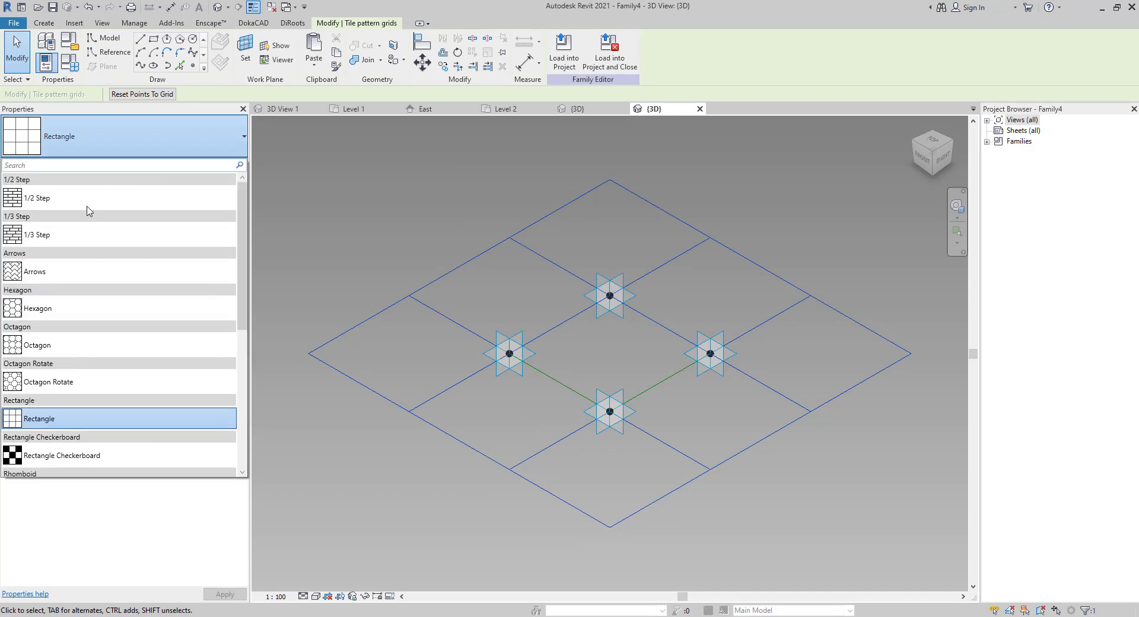
left_click(47, 203)
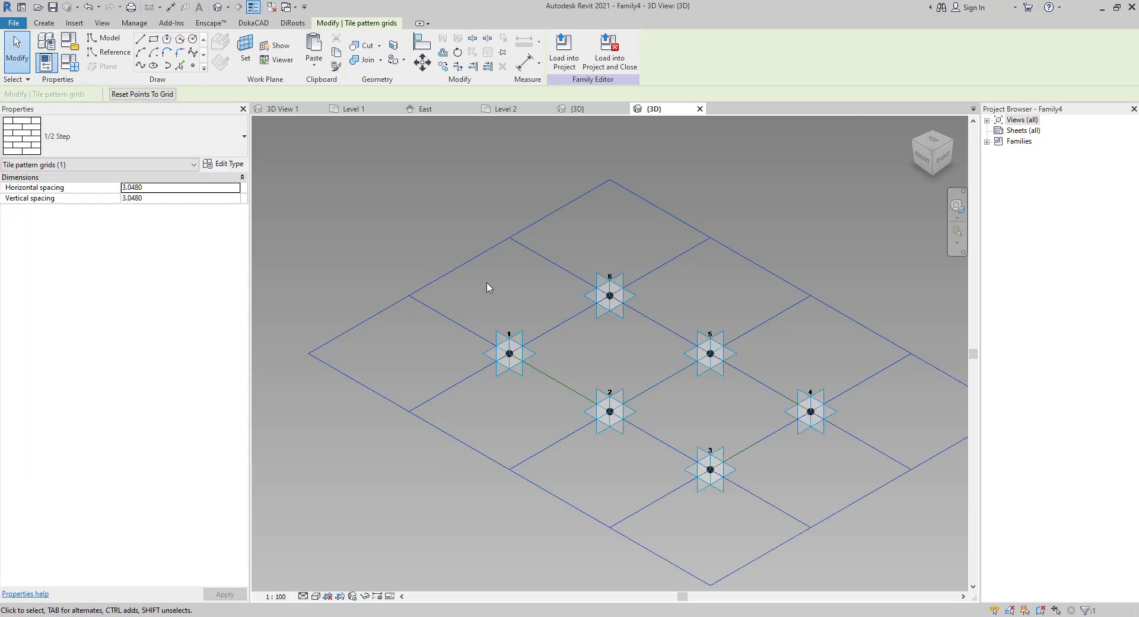
- Set the tile pattern grid's horizontal spacing to 0.4 m and its vertical spacing to 0.1 m
middle_click_drag(488, 285, 579, 300, "shift")
middle_click_drag(524, 252, 591, 158)
left_click(168, 180)
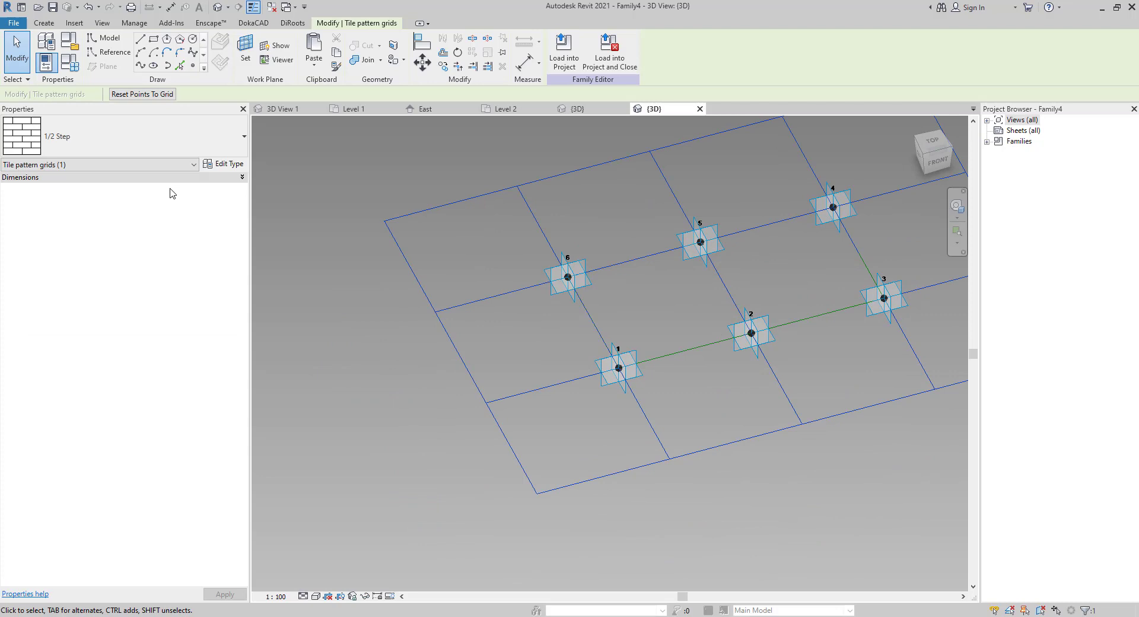
left_click(530, 200)
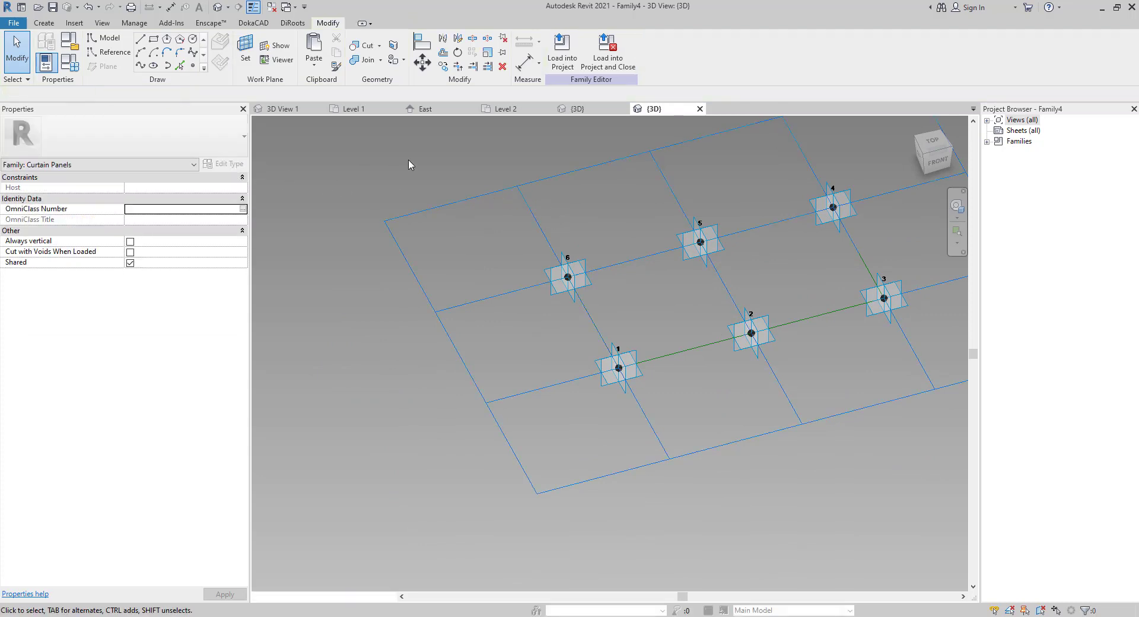
left_click(457, 202)
left_click(172, 189)
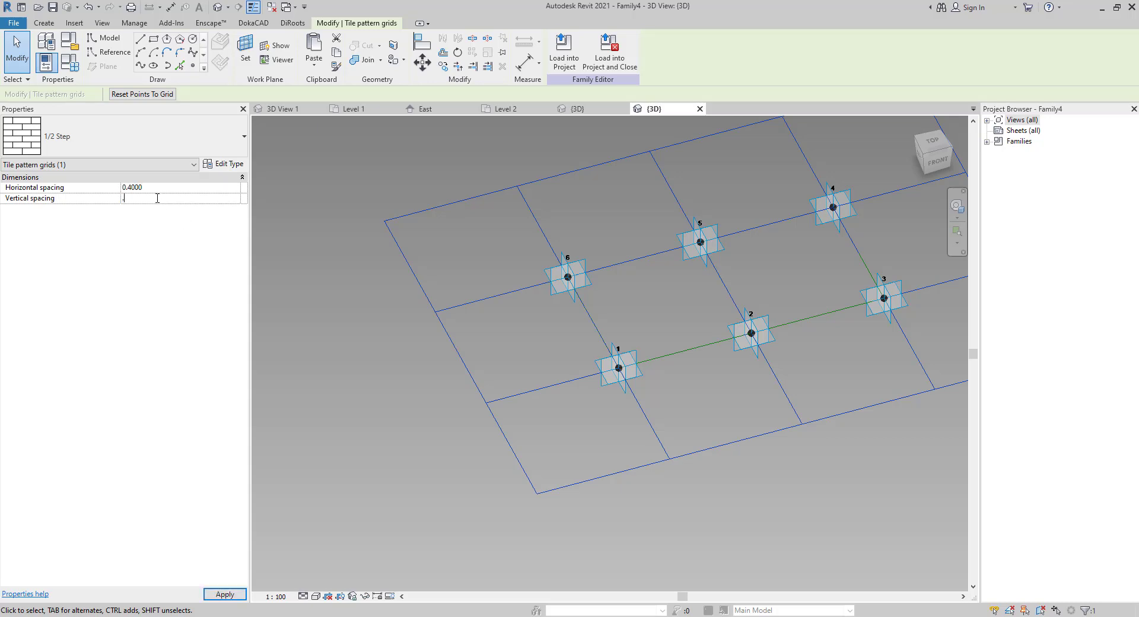
scroll(583, 510, "up", 6)
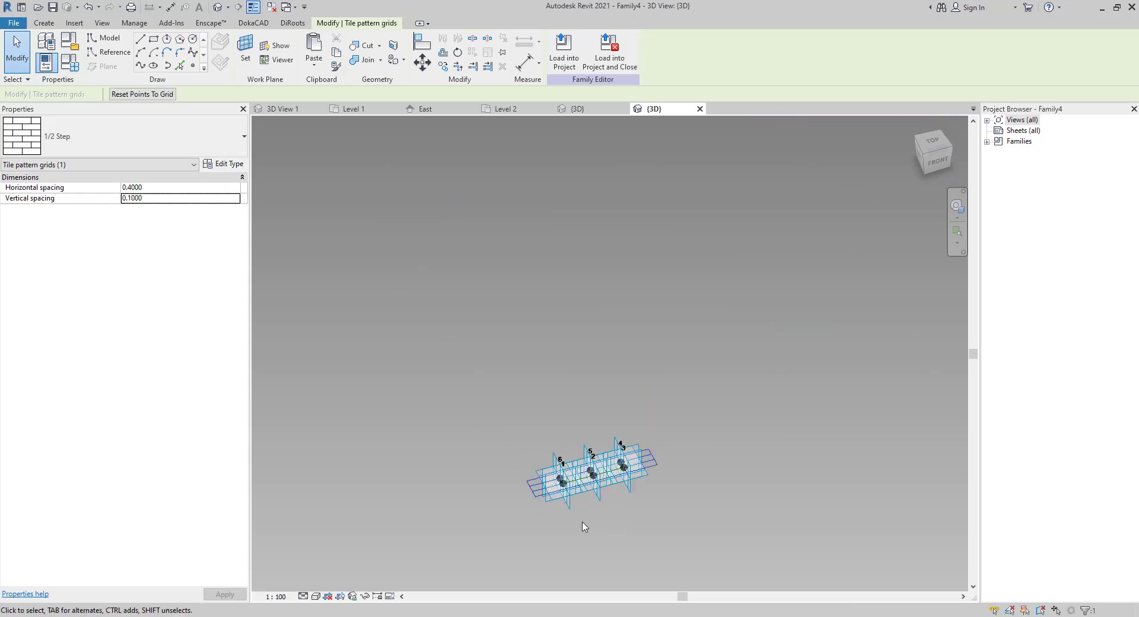
scroll(569, 395, "up", 2)
middle_click_drag(565, 390, 584, 325)
left_click(435, 288)
- Place one reference point on the line between points 6 and 5 and another between points 1 and 2
scroll(516, 356, "up", 2)
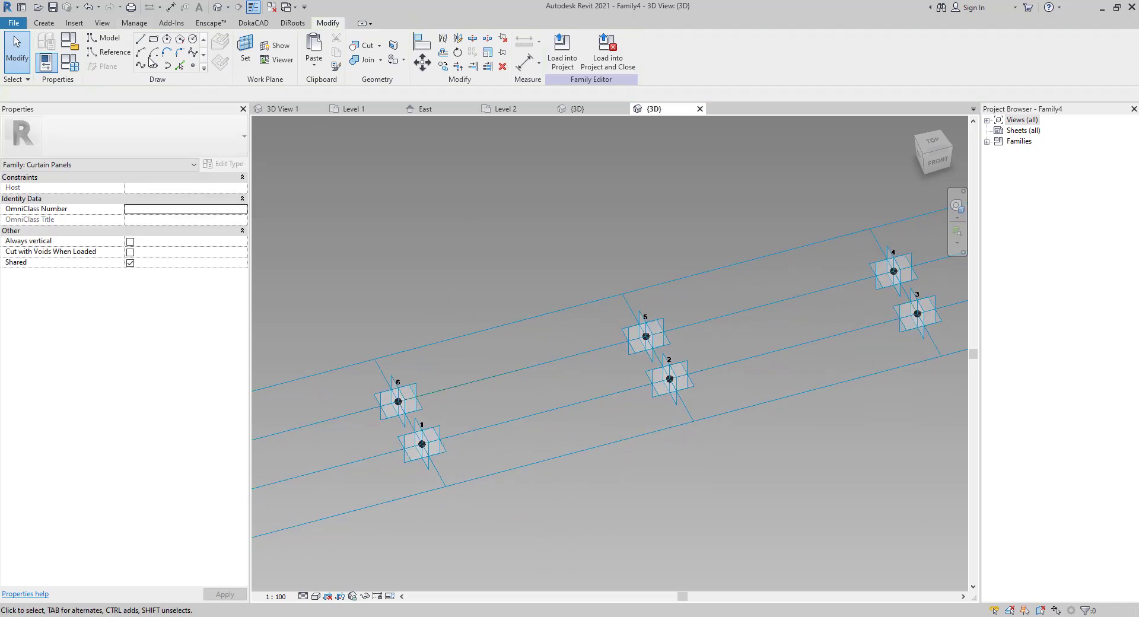
left_click(499, 375)
left_click(517, 419)
key("Escape")
key("Escape")
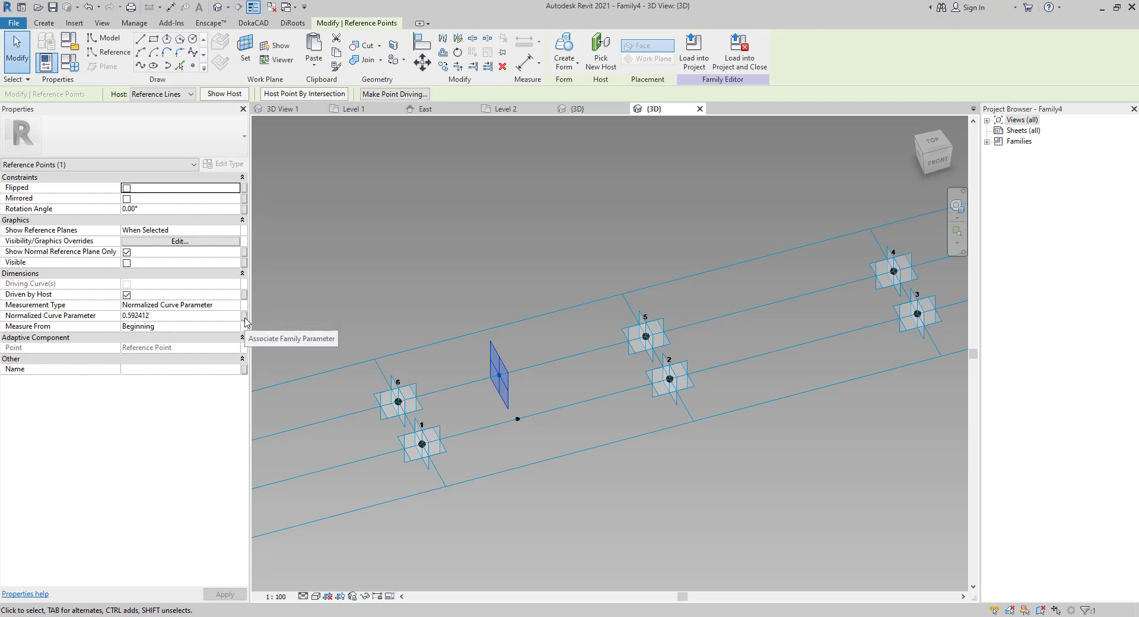
- Associate the Normalized Curve Parameter of the reference point between points 6 and 5 with a new family parameter named MY POINT
left_click(244, 315)
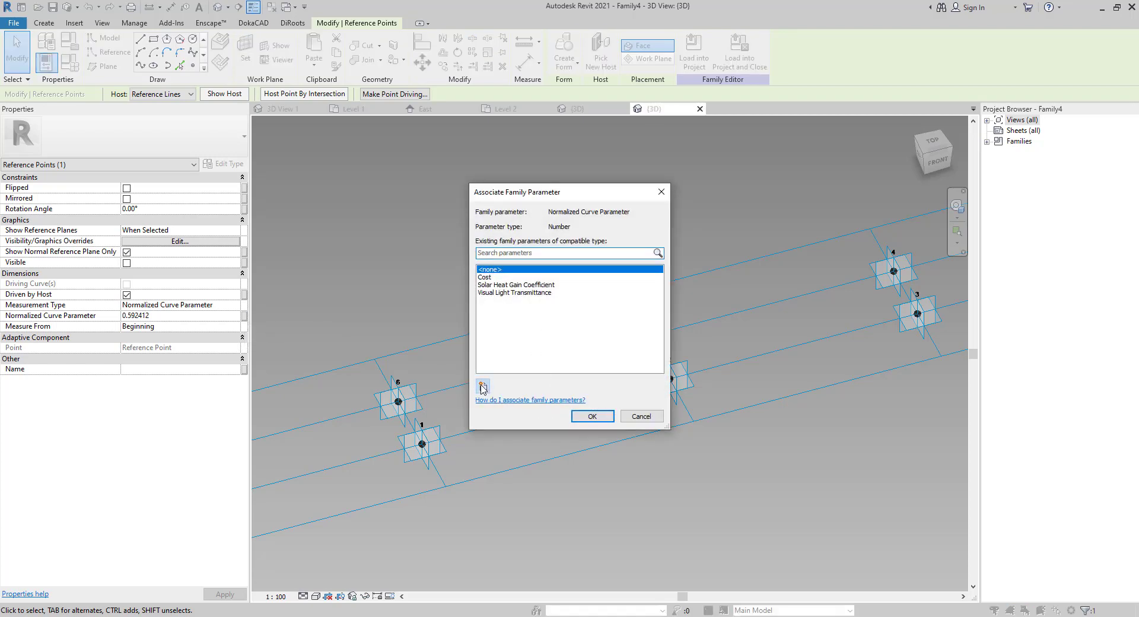
left_click(483, 387)
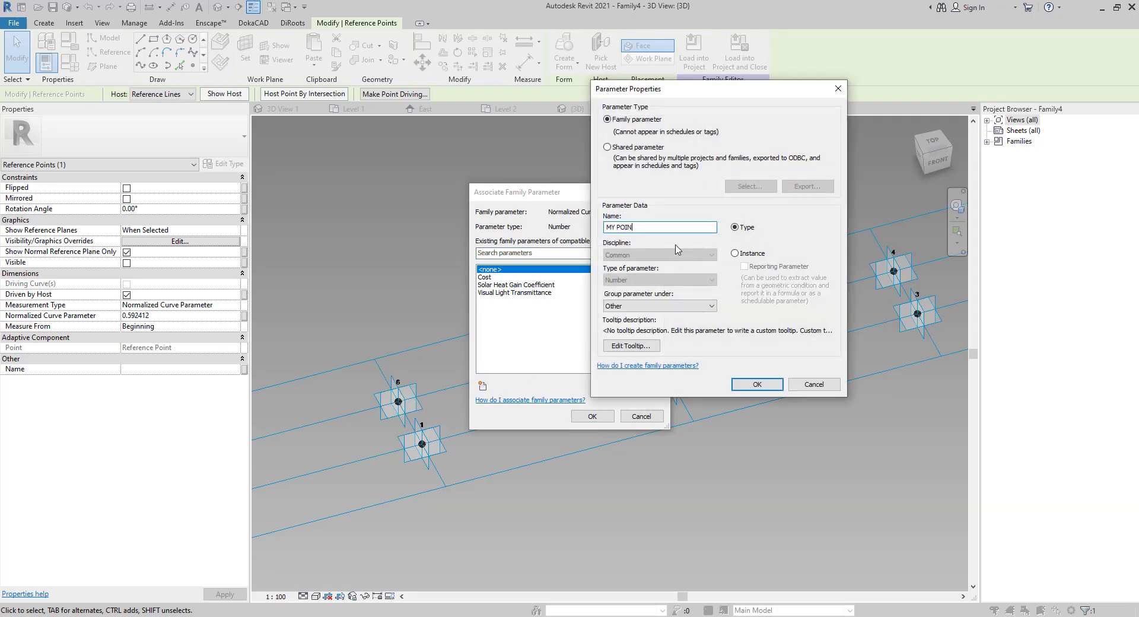
type("MY POINT")
key("Return")
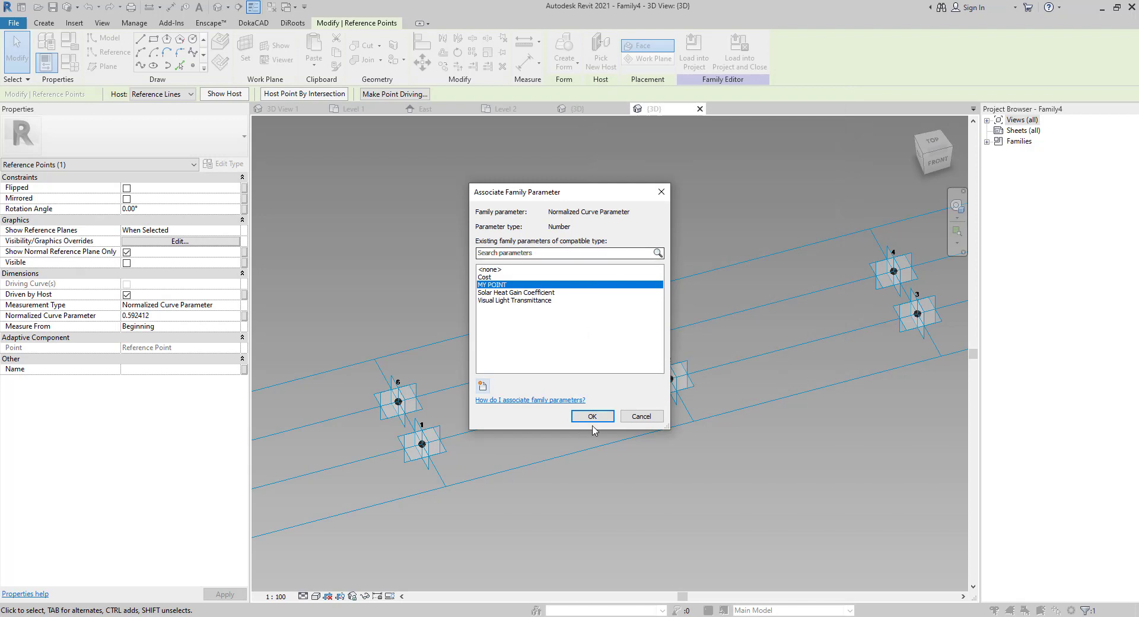
left_click(592, 416)
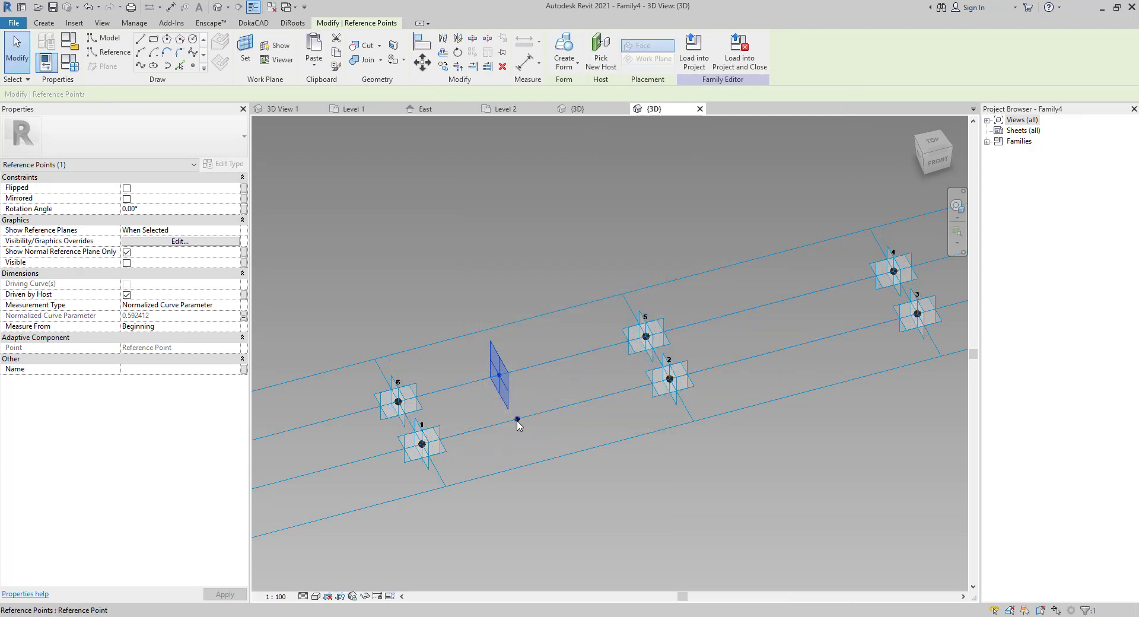
- Associate the Normalized Curve Parameter of the reference point between points 1 and 2 with MY POINT
left_click(244, 315)
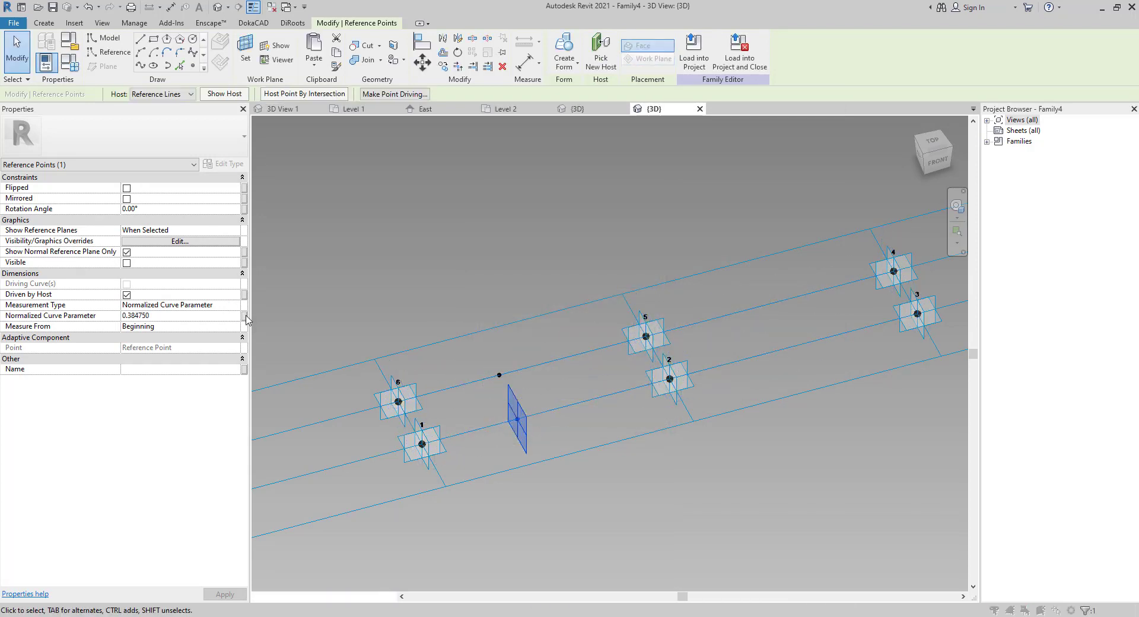
left_click(500, 289)
left_click(592, 416)
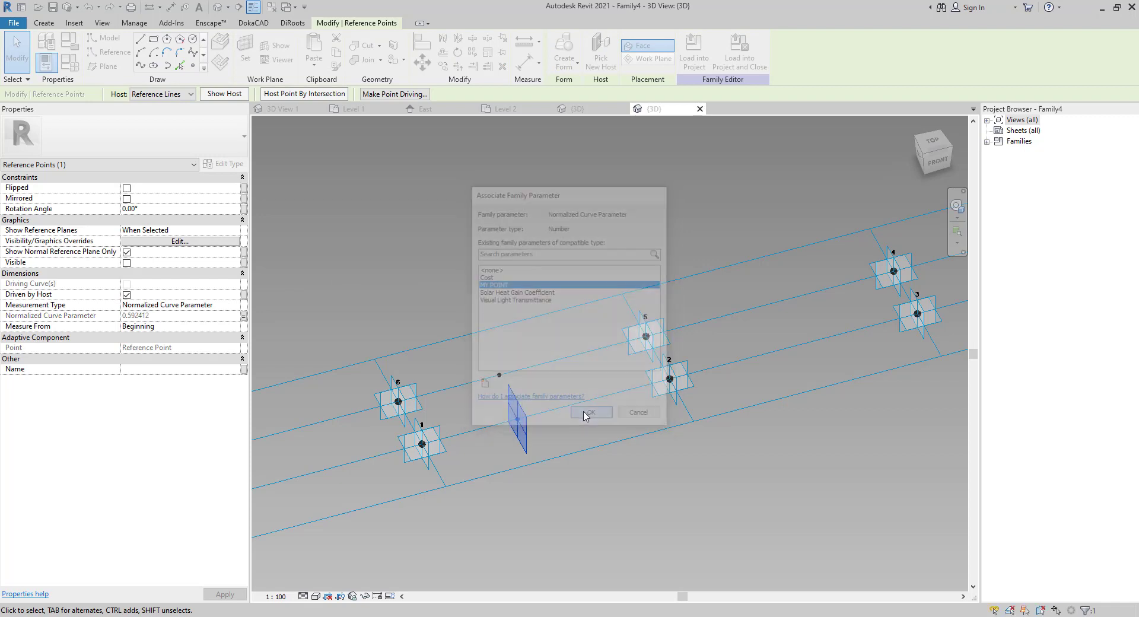
left_click(458, 366)
- Set the reference point between points 6 and 5 to be measured from the End of its host line
key("Tab")
key("Tab")
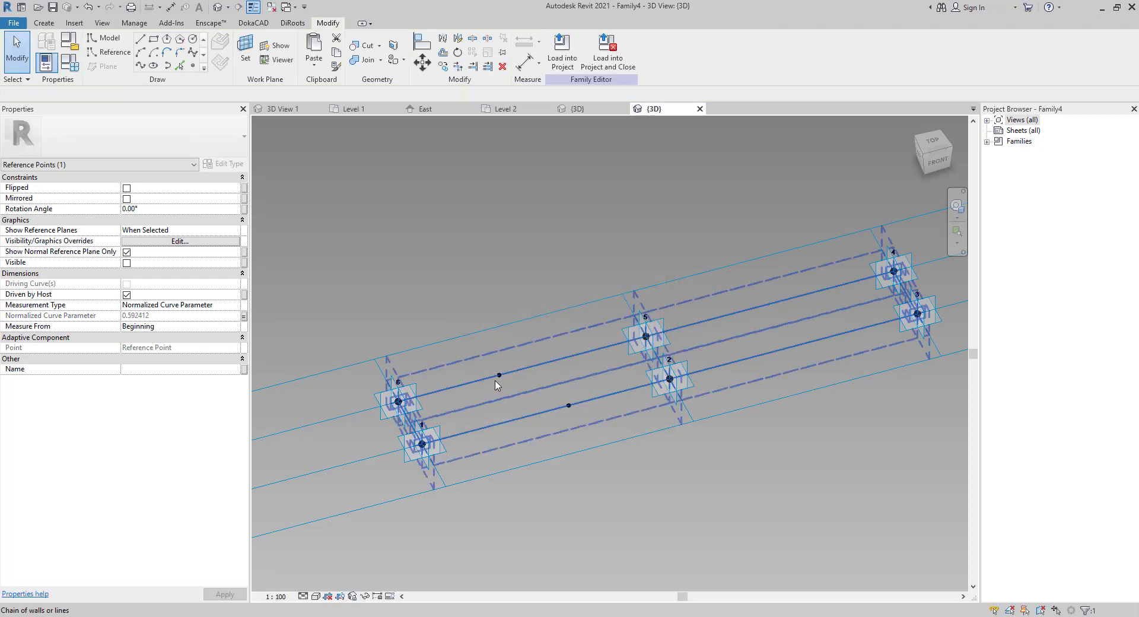
left_click(499, 376)
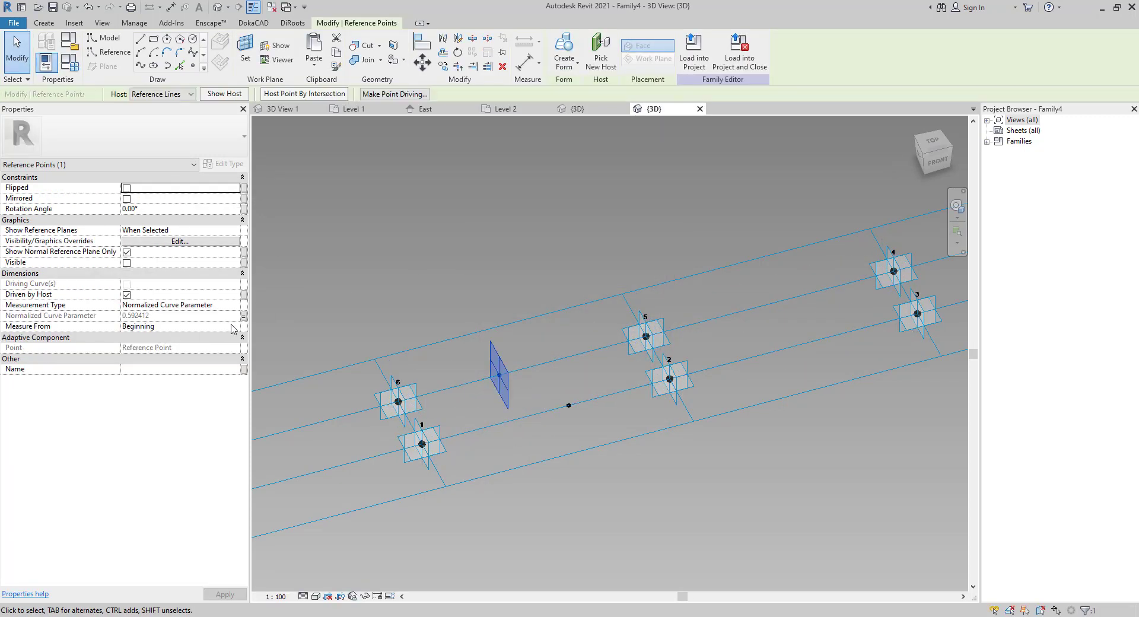
left_click(236, 327)
left_click(160, 346)
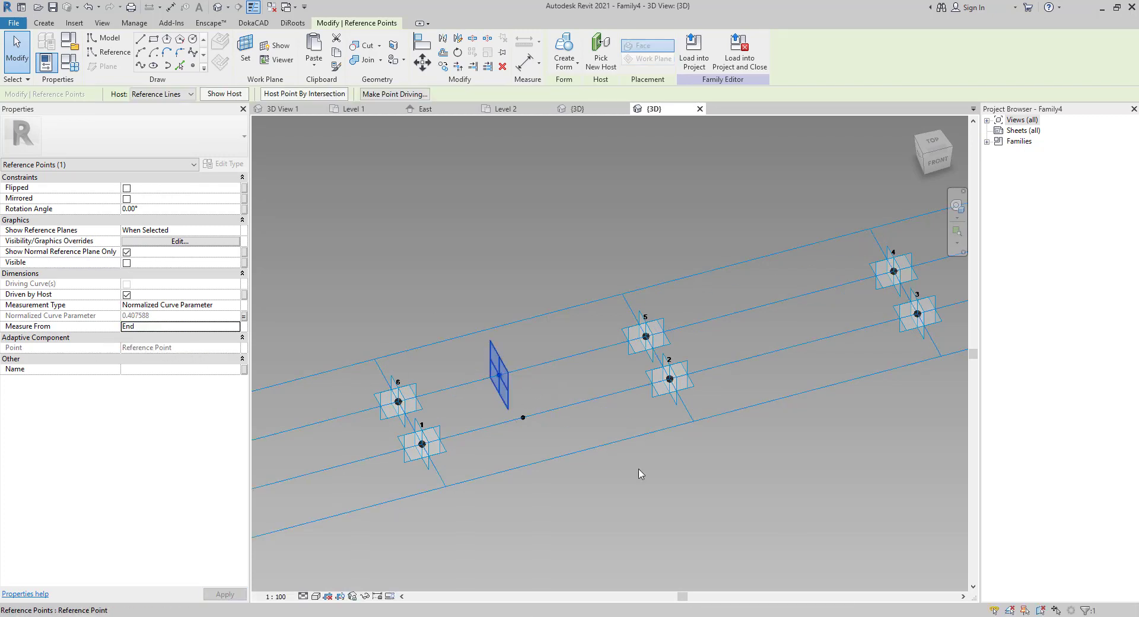
- Connect the two hosted reference points on lines 6–5 and 1–2 with a spline through points and make it a reference line
left_click(519, 254)
middle_click_drag(684, 416, 570, 448)
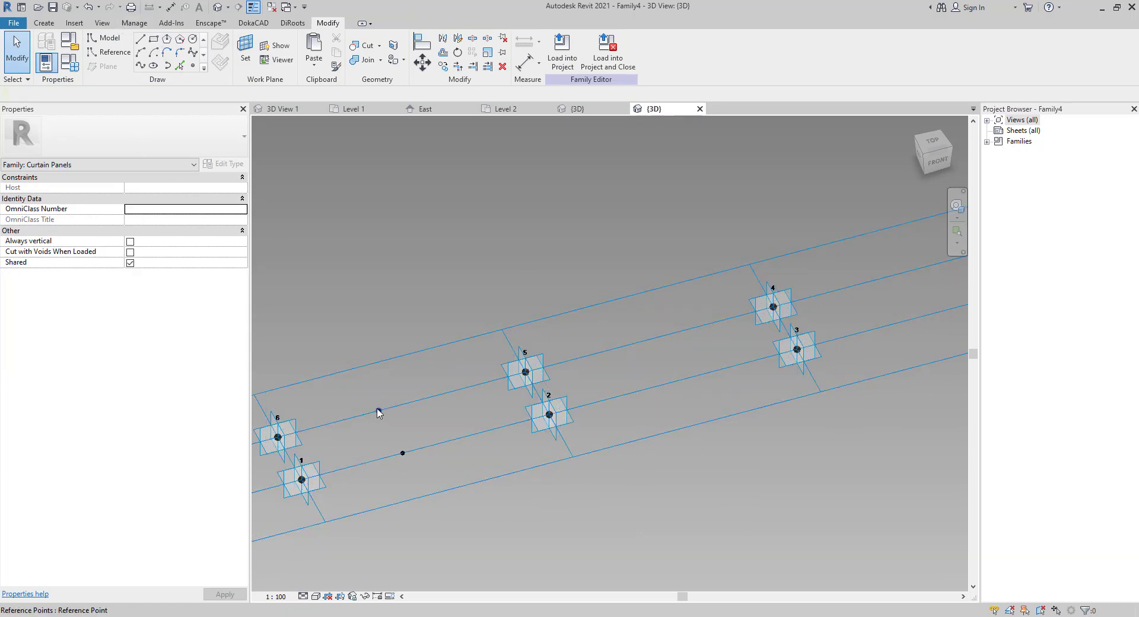
left_click(402, 453, "ctrl")
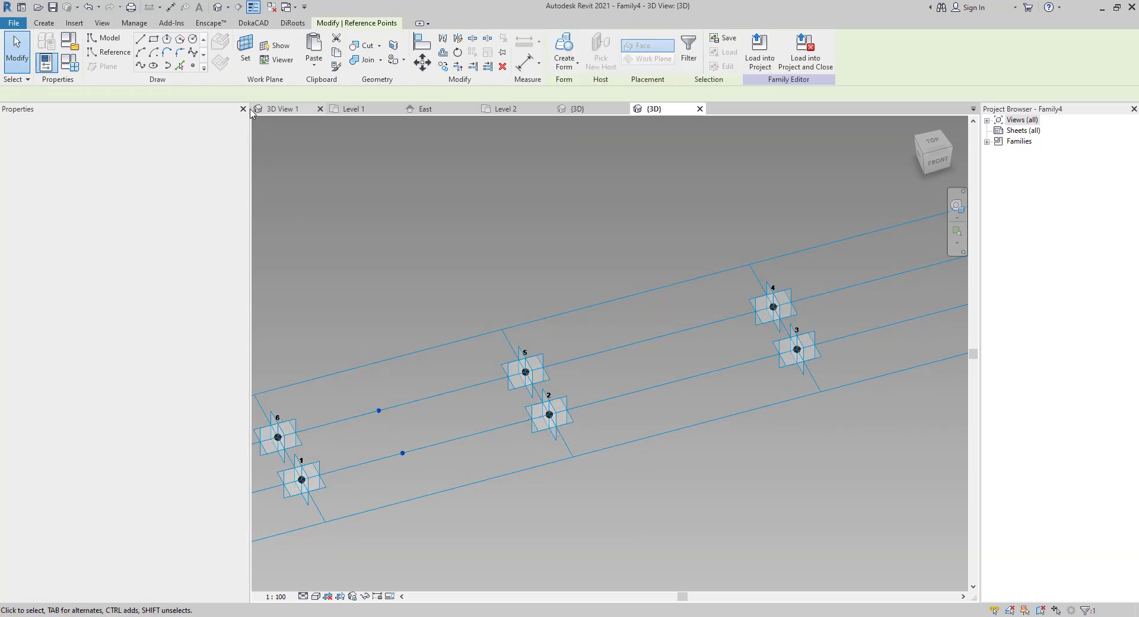
left_click(140, 66)
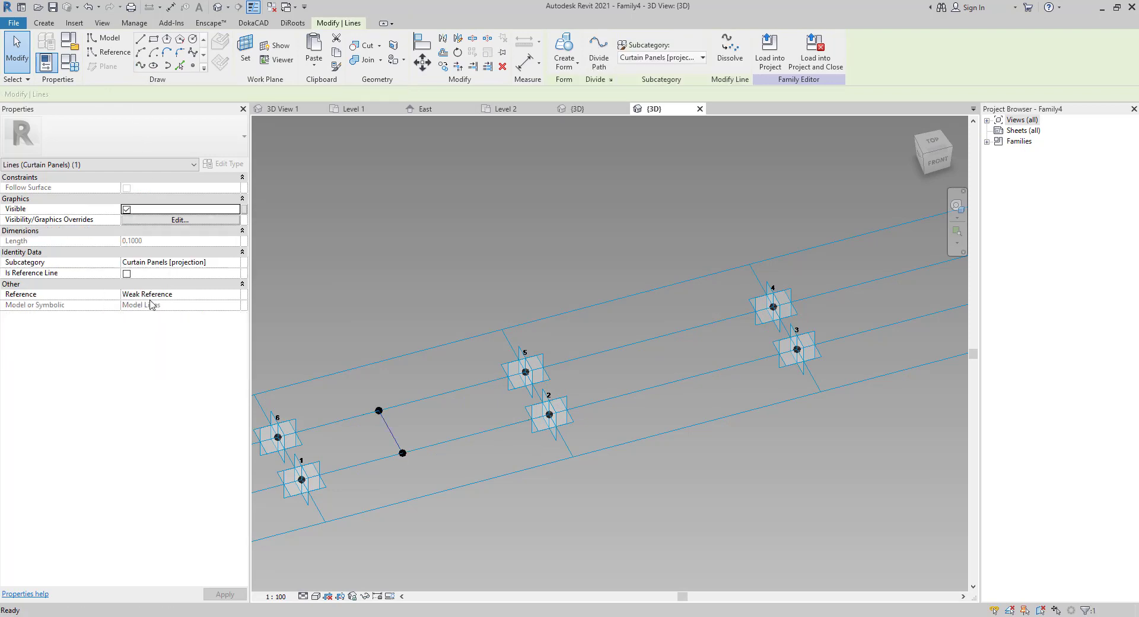
left_click(126, 275)
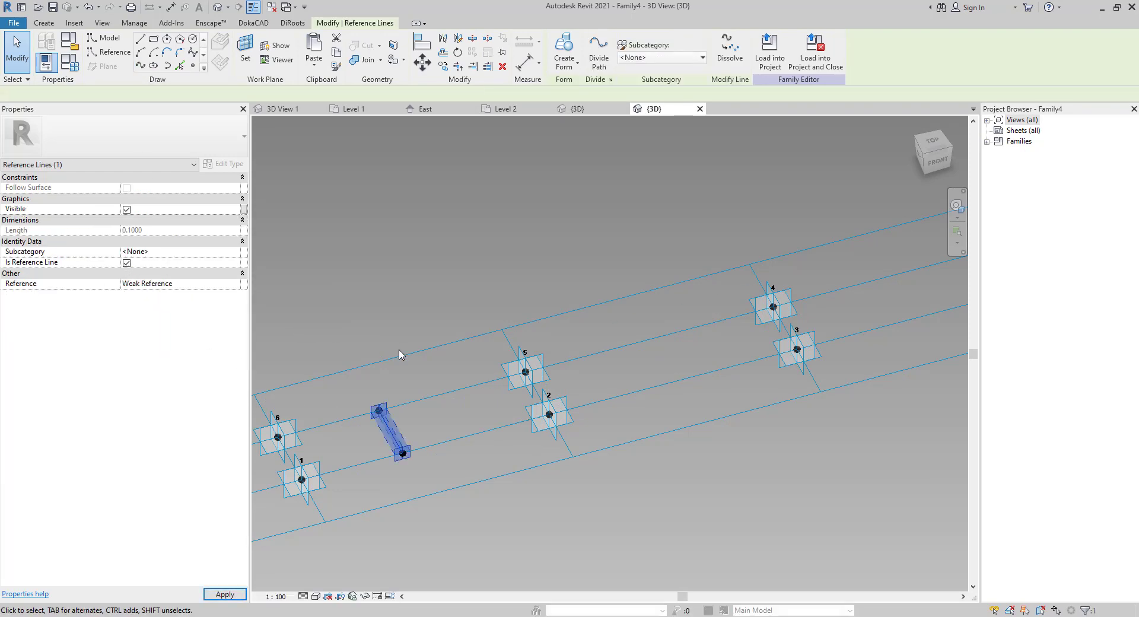
left_click(410, 379)
- Connect the hosted point between points 6 and 5 to adaptive point 4 with a spline through points and make it a reference line
left_click(377, 411)
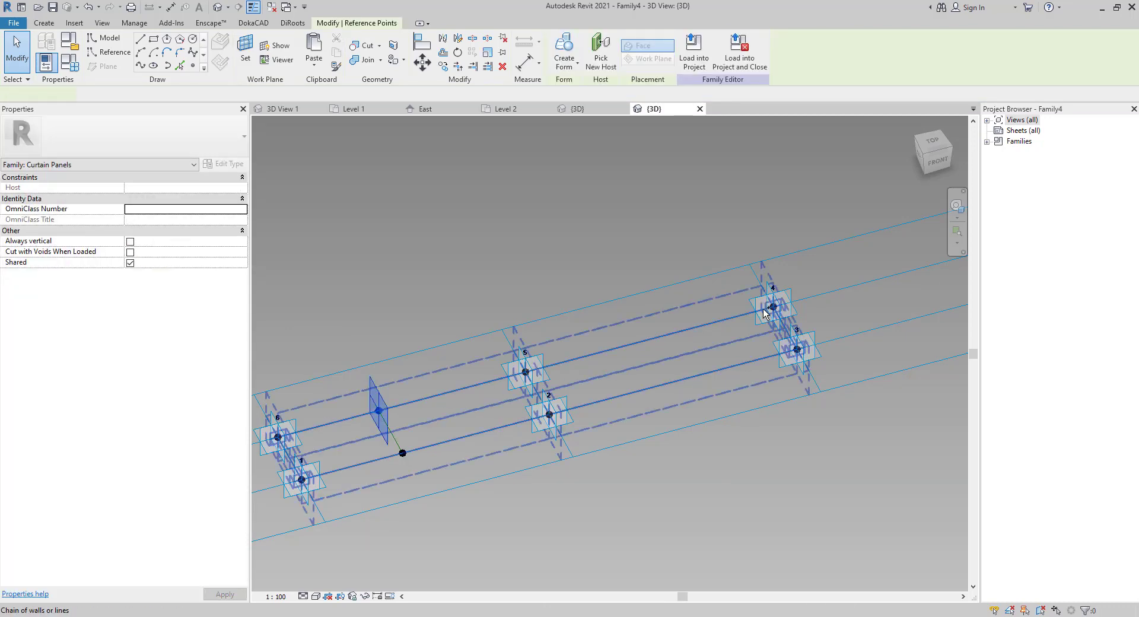
left_click(141, 64)
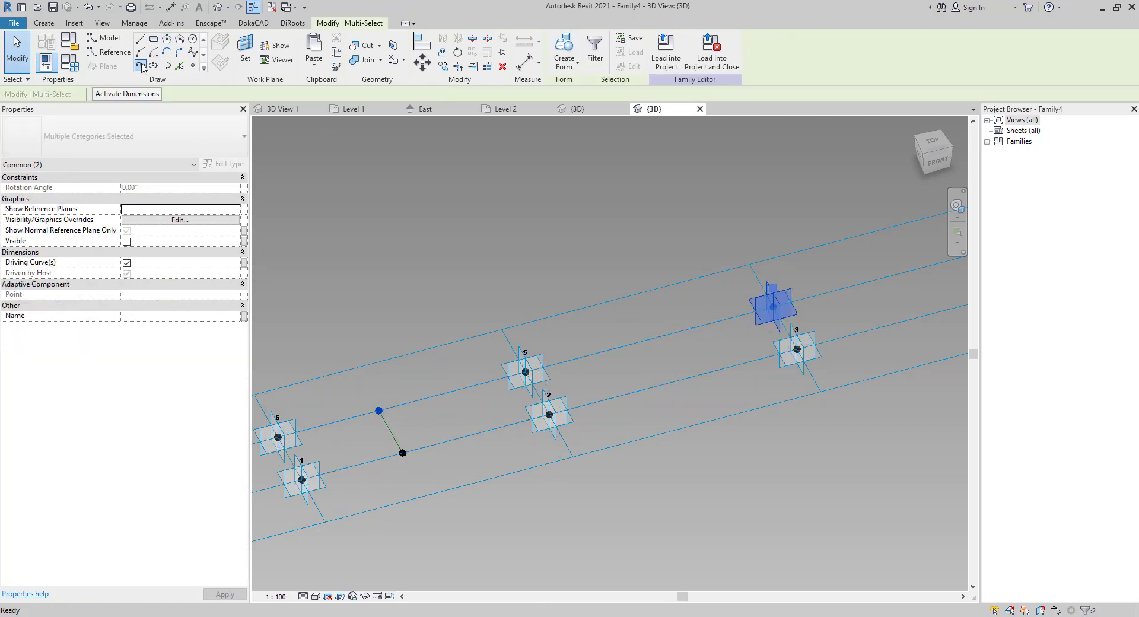
left_click(127, 274)
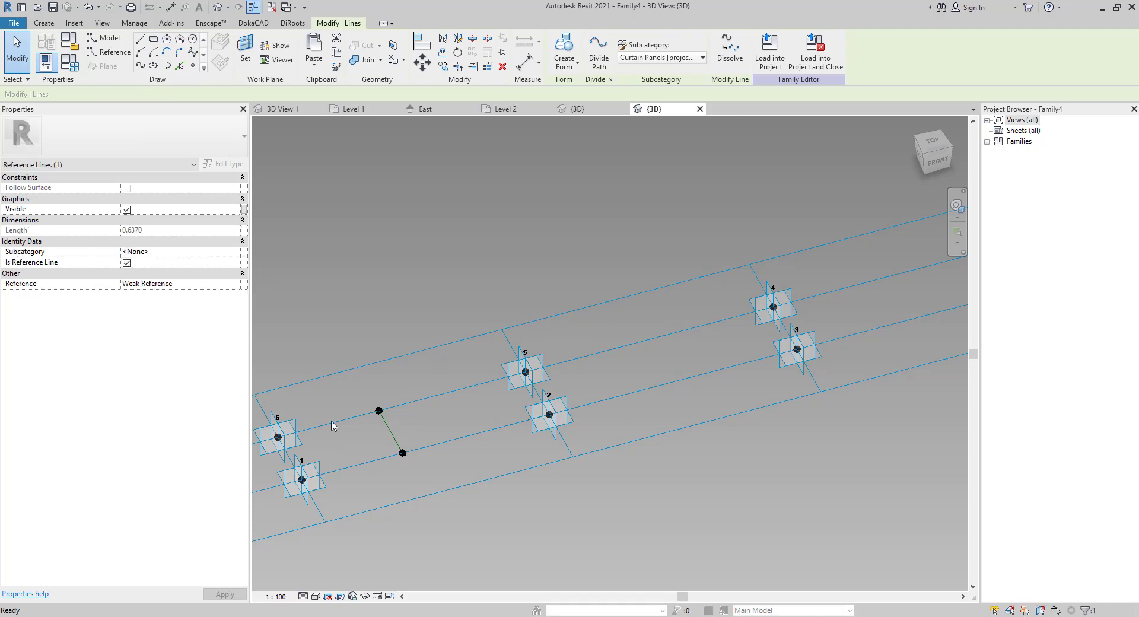
left_click(406, 473)
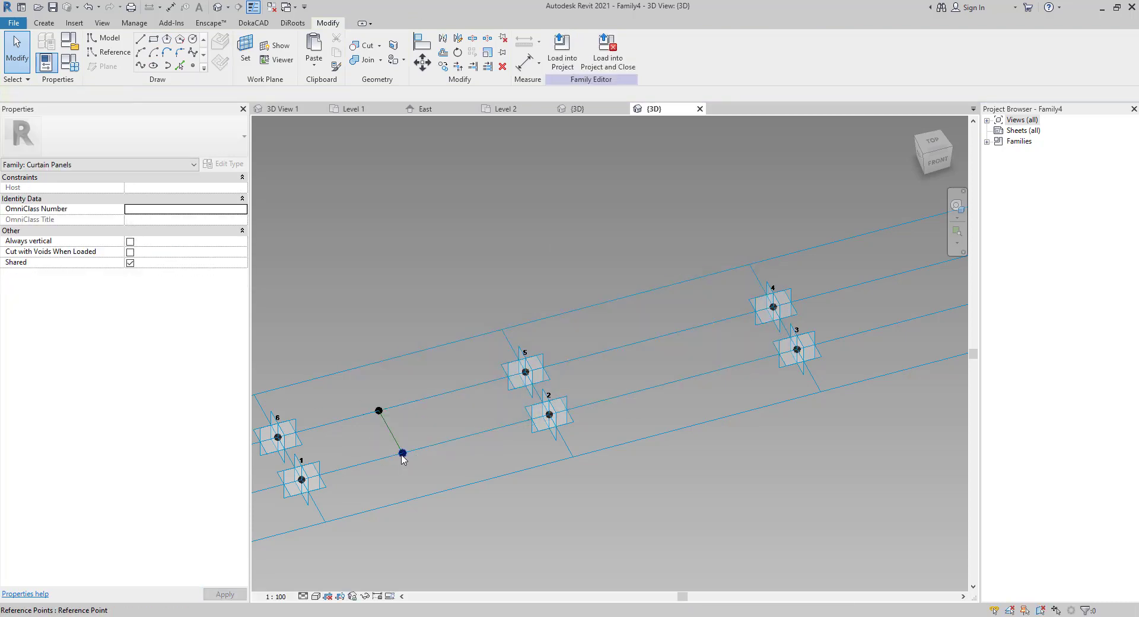
- Connect the hosted point between points 1 and 2 to adaptive point 3 with a spline through points and make it a reference line
left_click(402, 454)
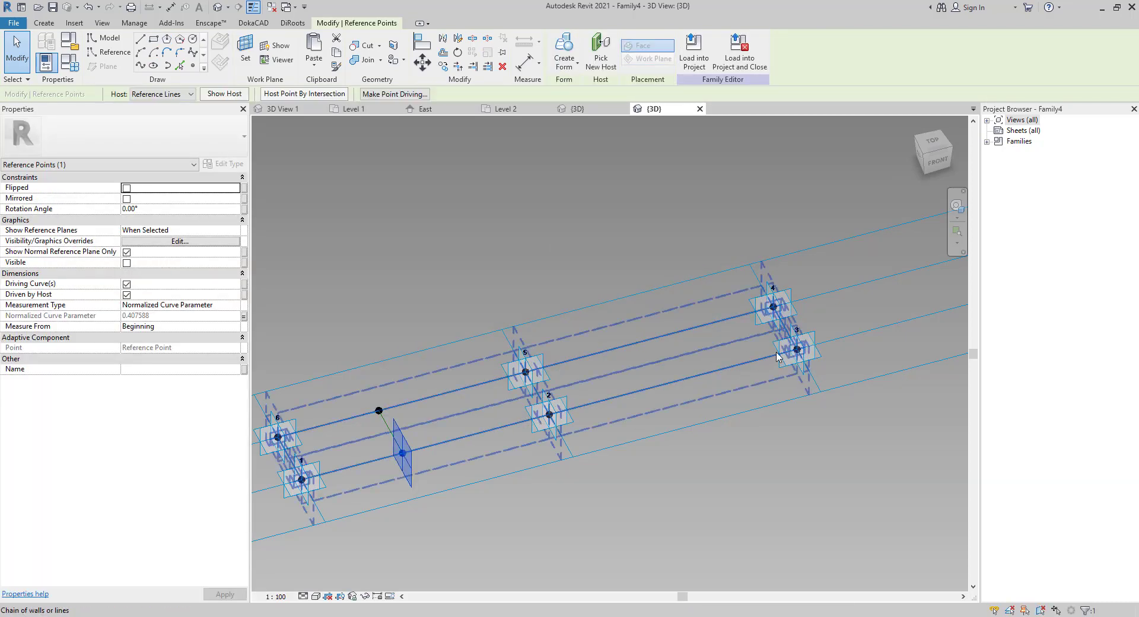
left_click(797, 349, "ctrl")
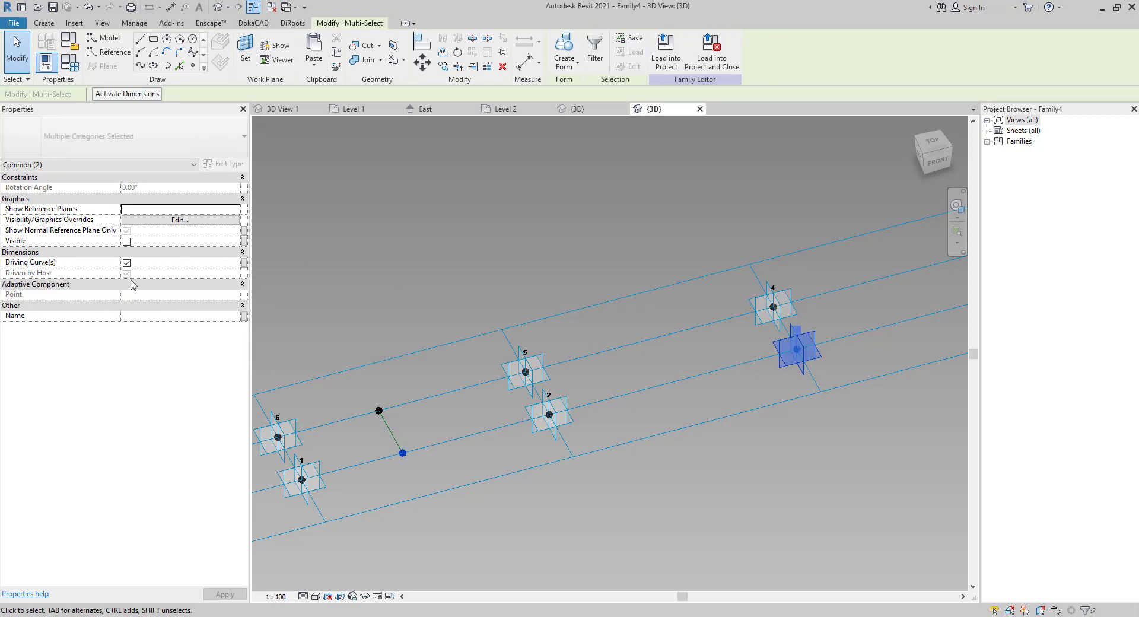
left_click(141, 67)
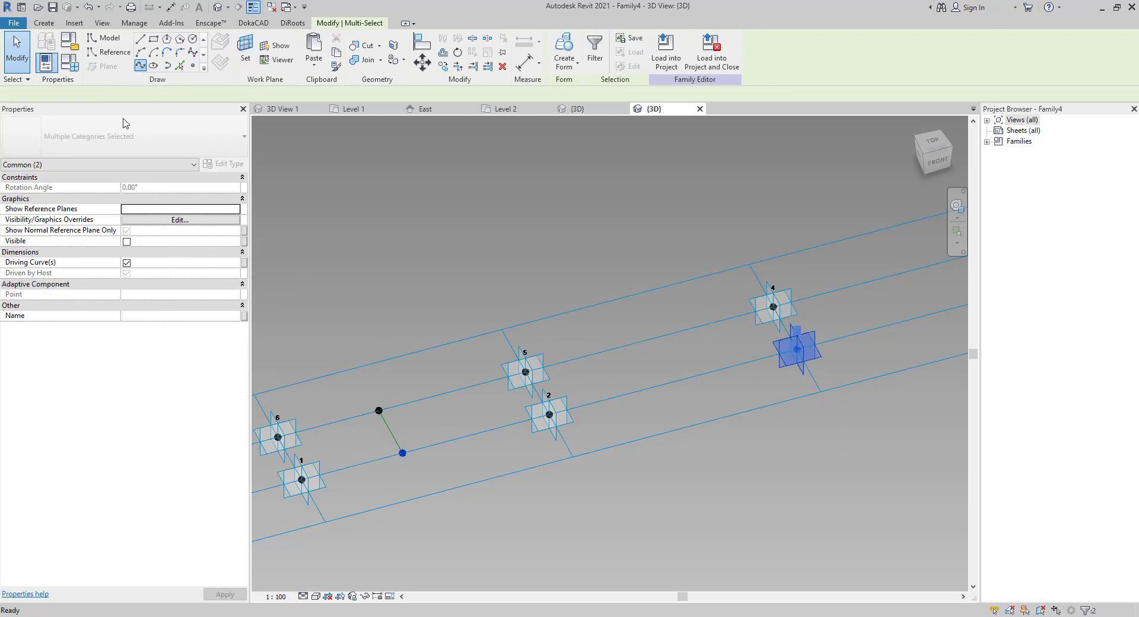
left_click(126, 274)
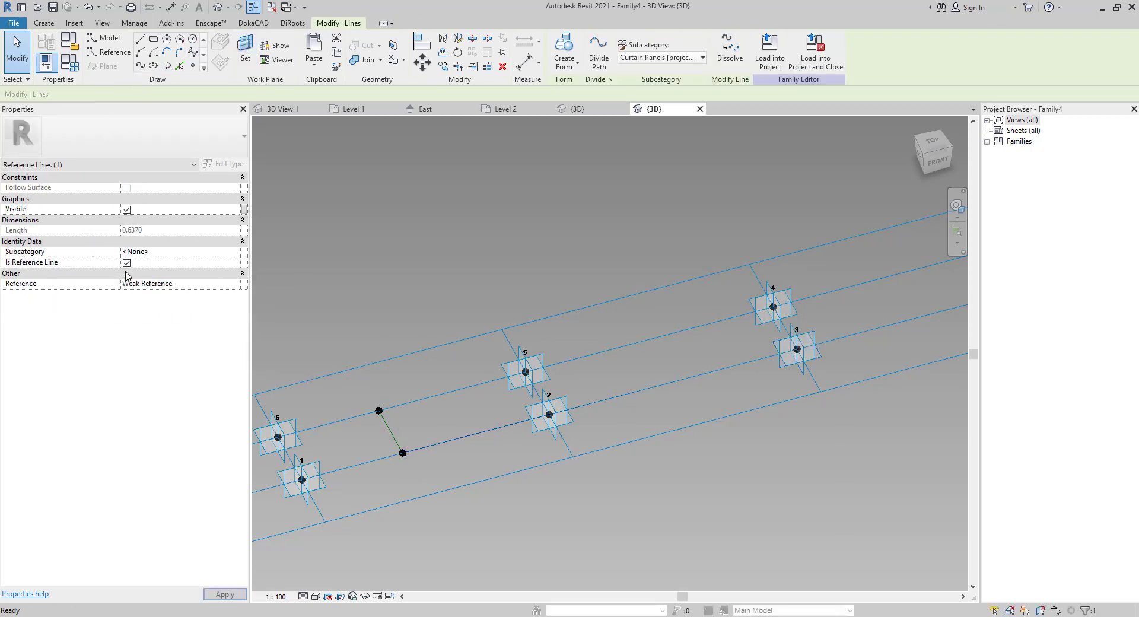
left_click(527, 249)
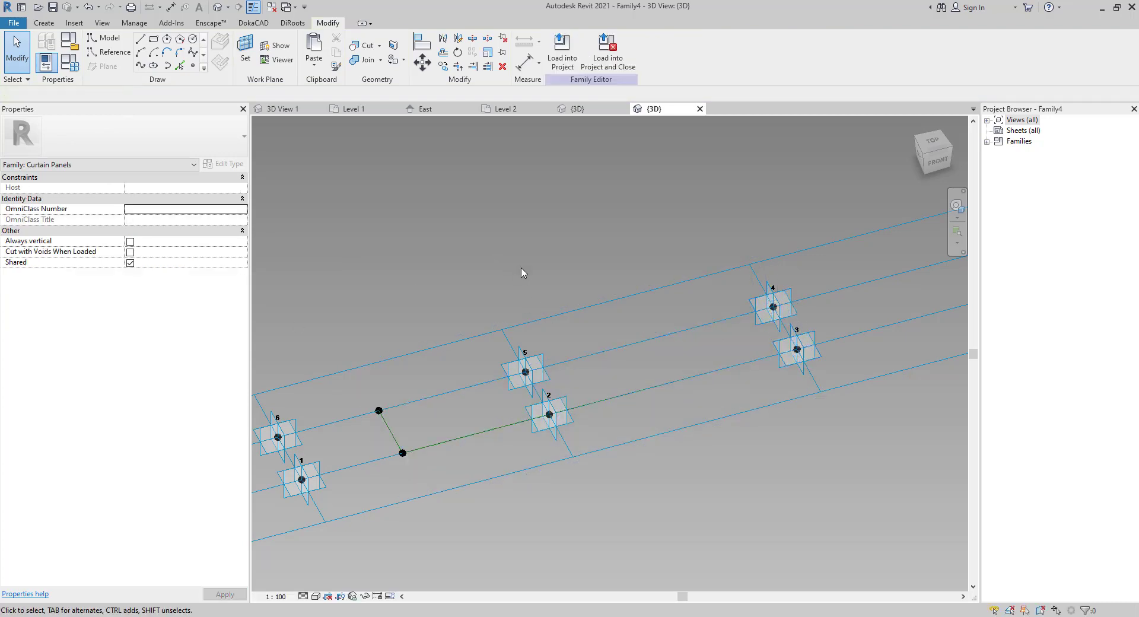
- Set the work plane on the hosted point between points 6 and 5 and draw a model-line rectangle from it to point 3
left_click(155, 42)
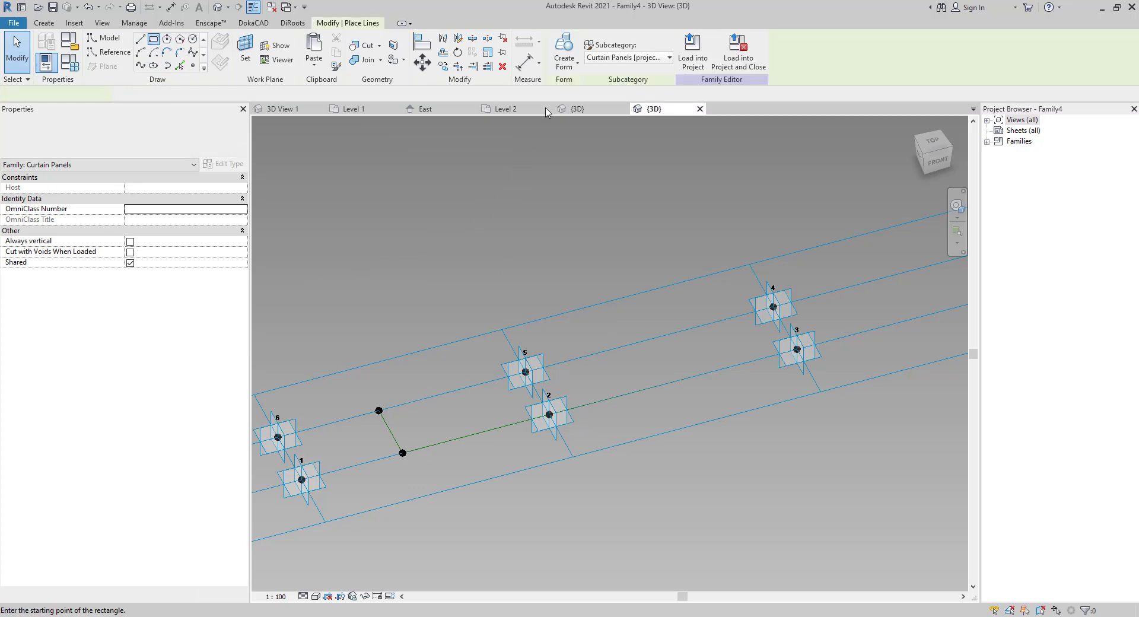
left_click(378, 411)
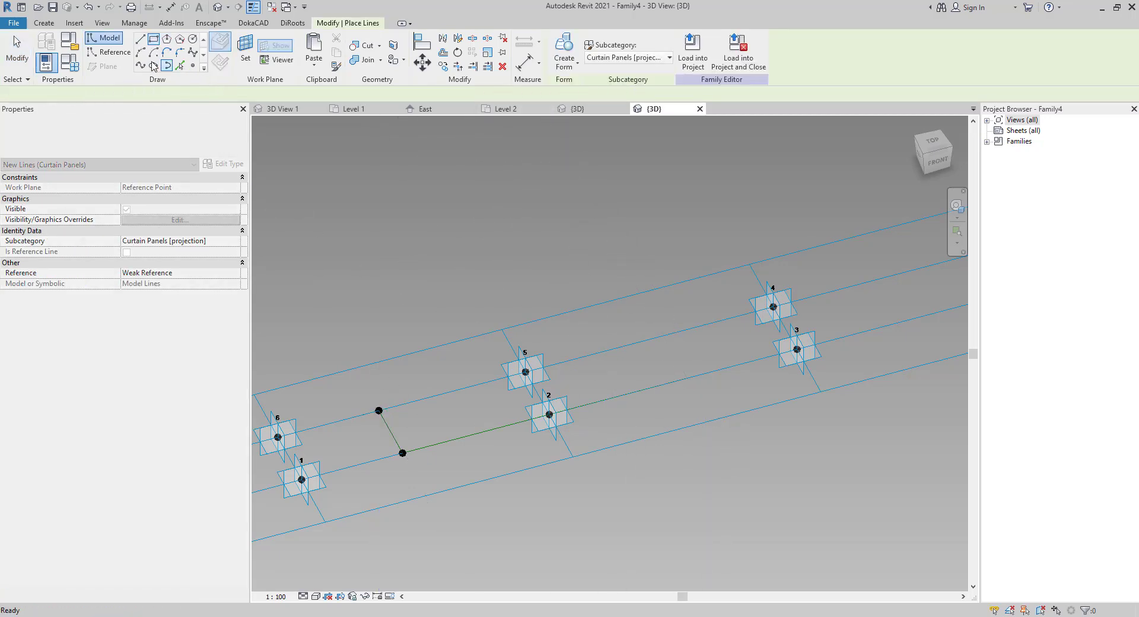
left_click(245, 50)
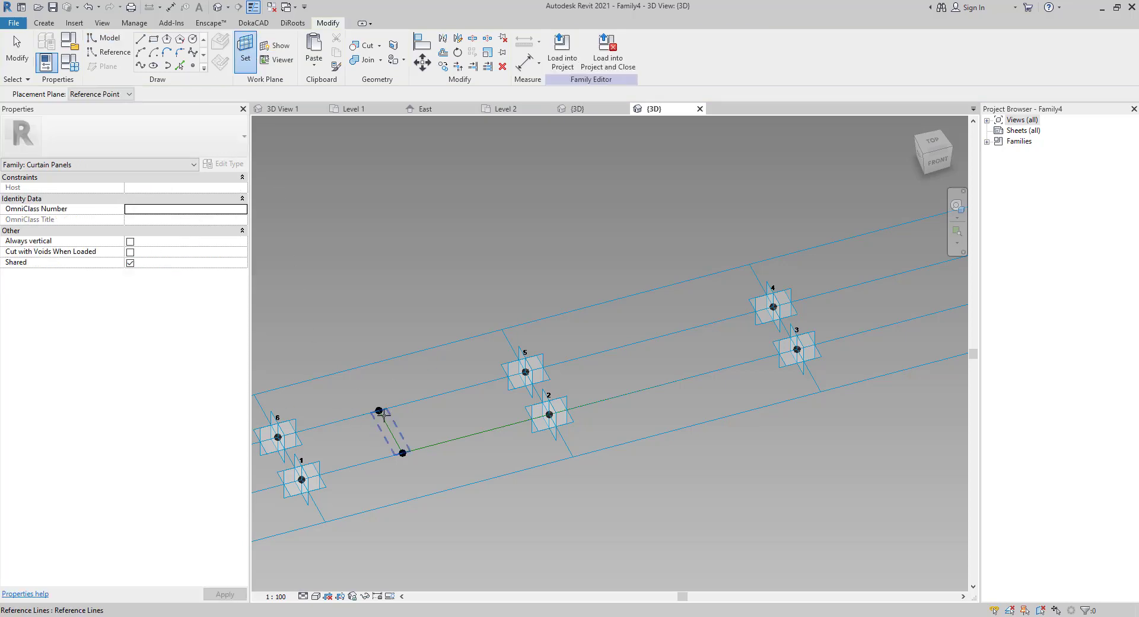
left_click(380, 411)
left_click(154, 42)
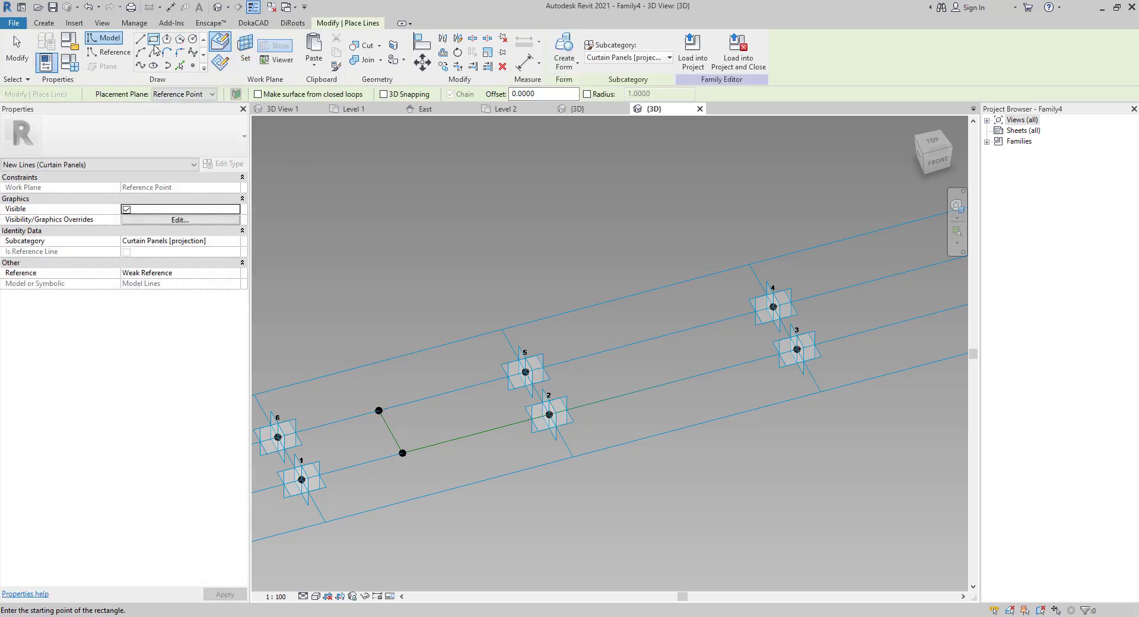
left_click(379, 411)
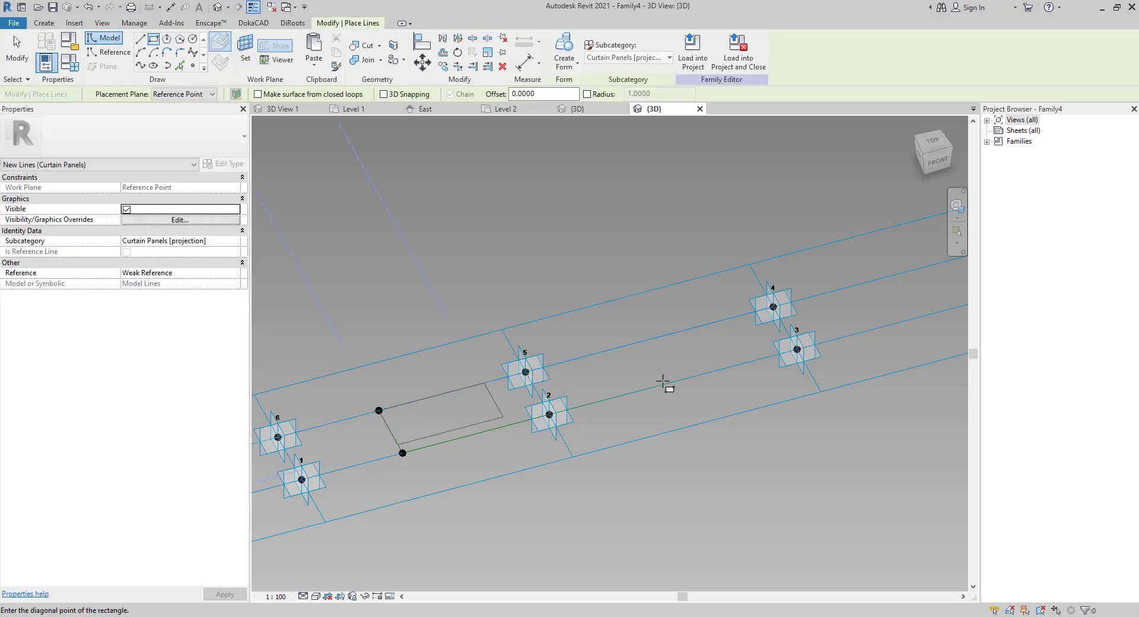
left_click(797, 349)
key("Escape")
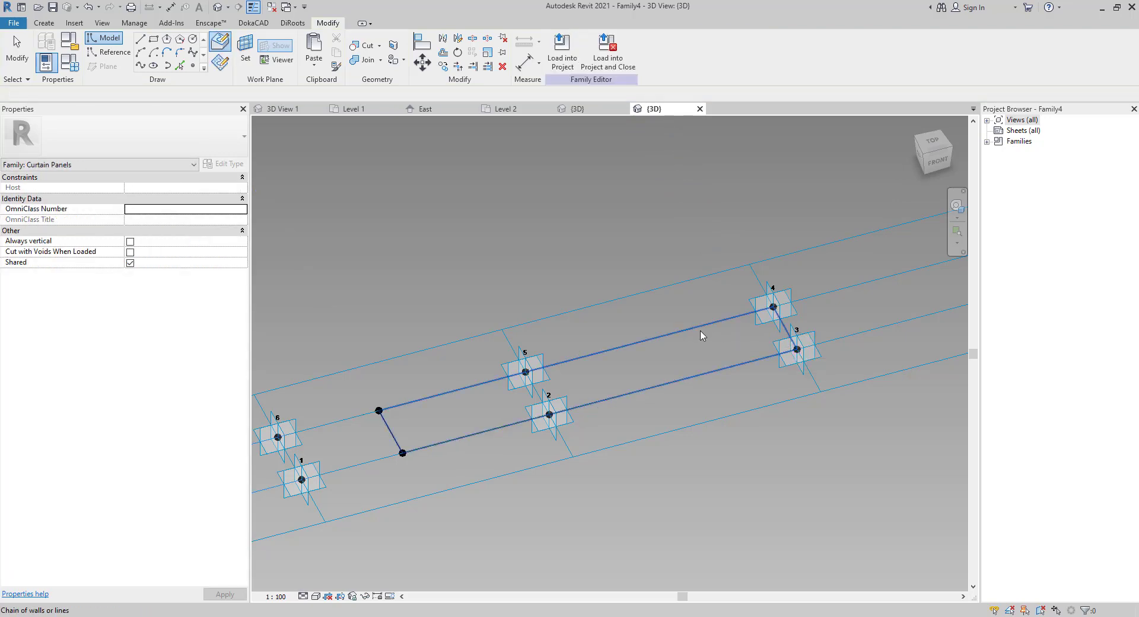
- Create a solid form from the rectangle and lower its top face to make a flatter brick
left_click(702, 333)
left_click(508, 59)
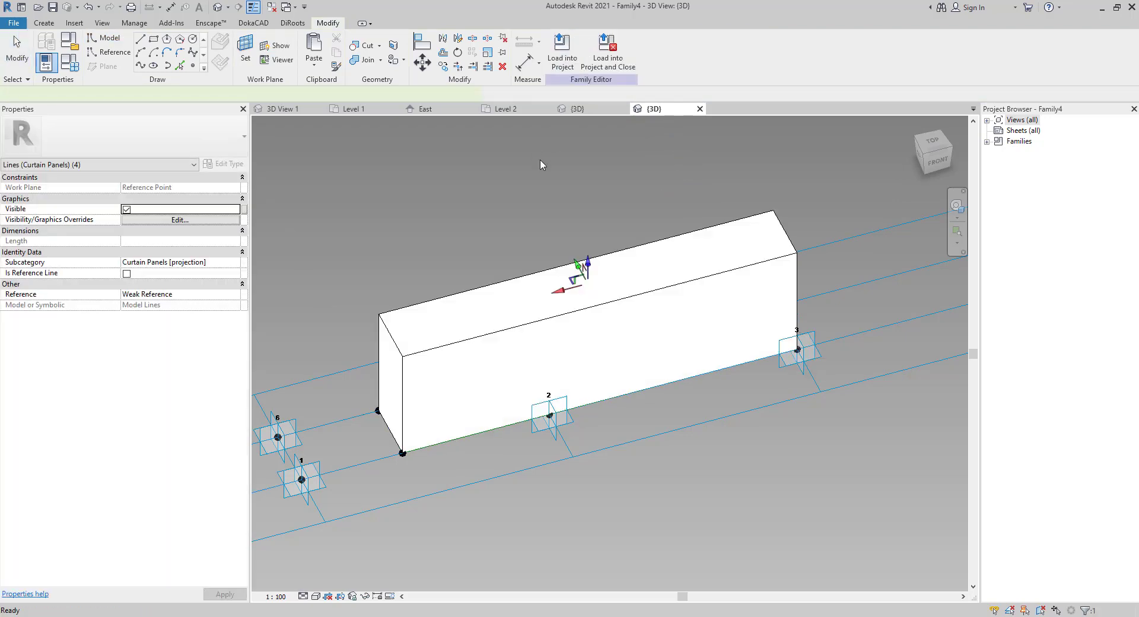
middle_click_drag(674, 196, 658, 173)
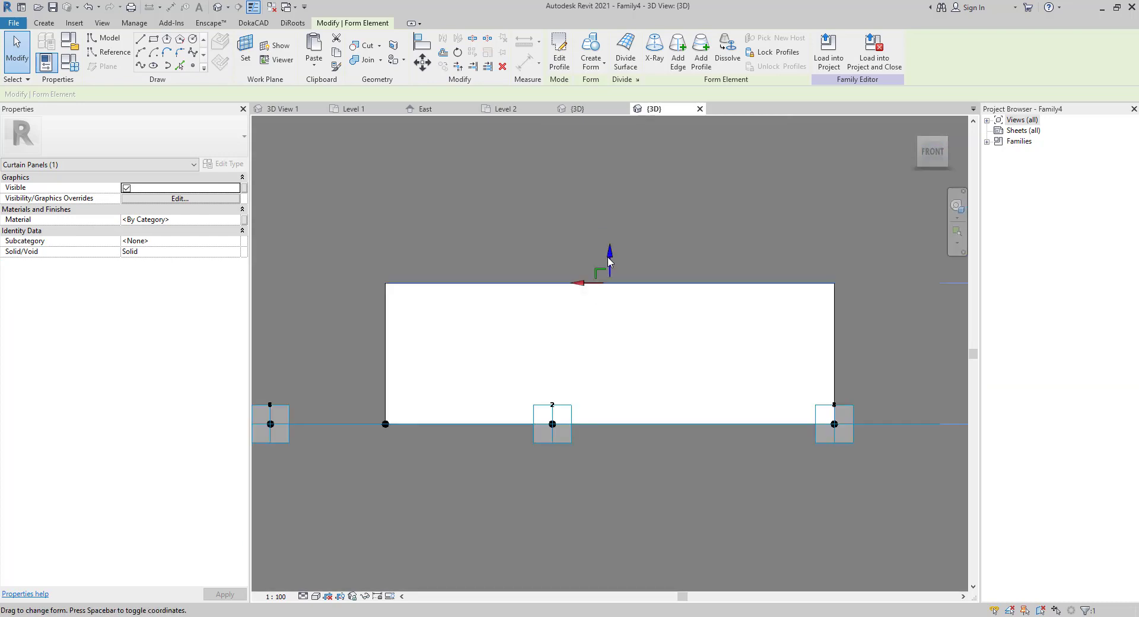
left_click_drag(610, 258, 610, 315)
left_click(364, 277)
mouse_move(366, 279)
middle_mouse_down("shift")
mouse_move(476, 344)
mouse_move(508, 437)
middle_mouse_up("shift")
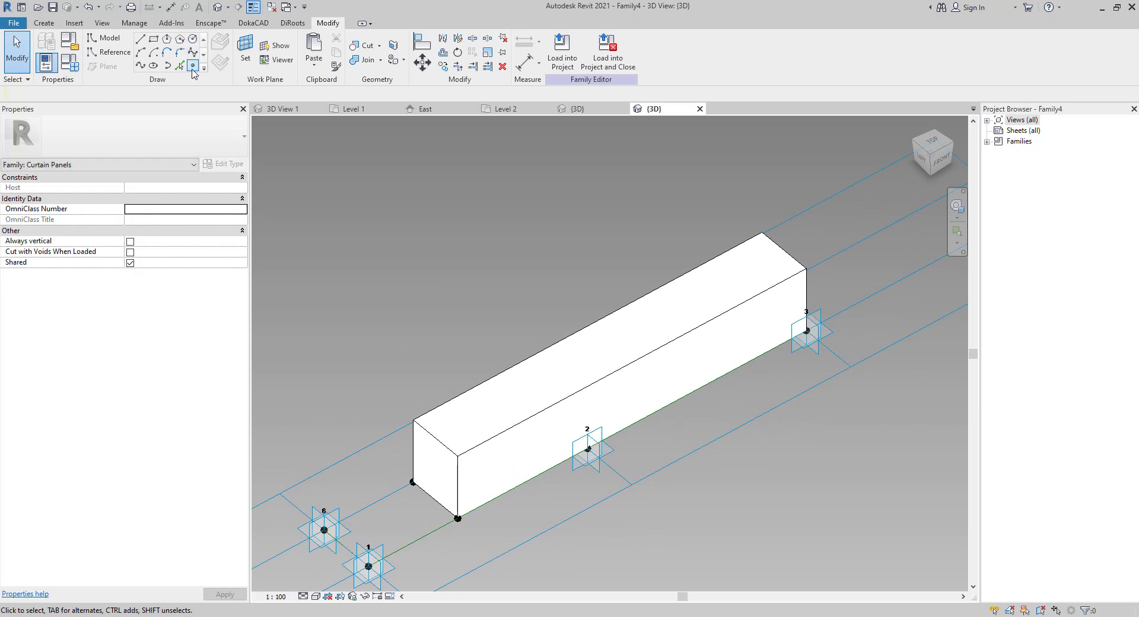
left_click(193, 66)
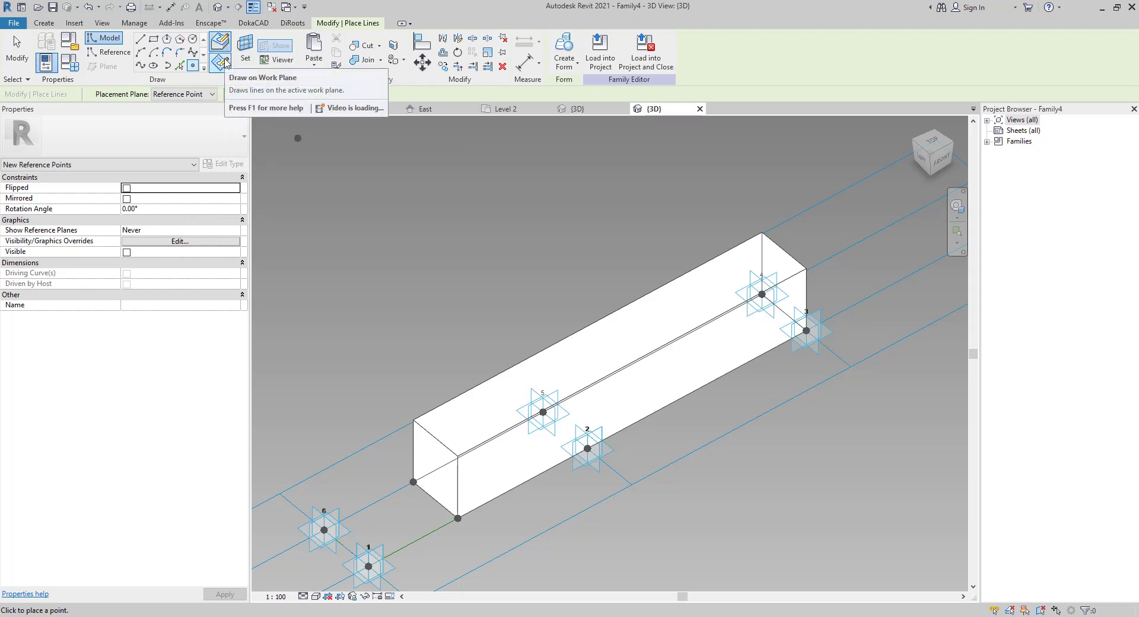
key("Escape")
middle_click_drag(613, 322, 584, 321, "shift")
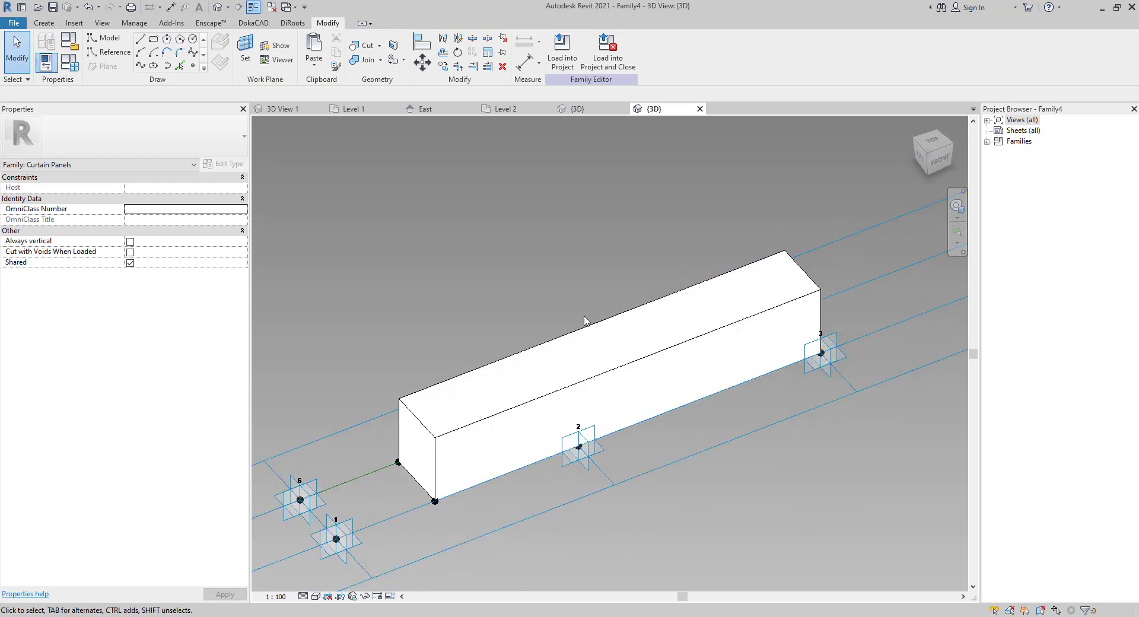
- Associate the brick form's Material with a new family type parameter named M B
left_click(601, 371)
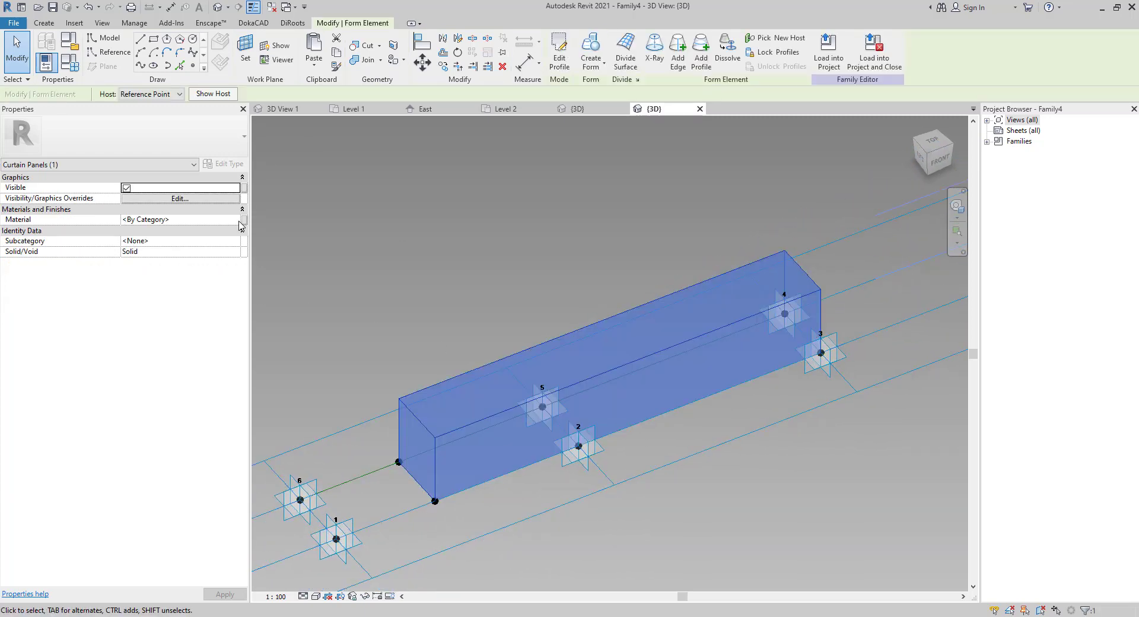
left_click(243, 221)
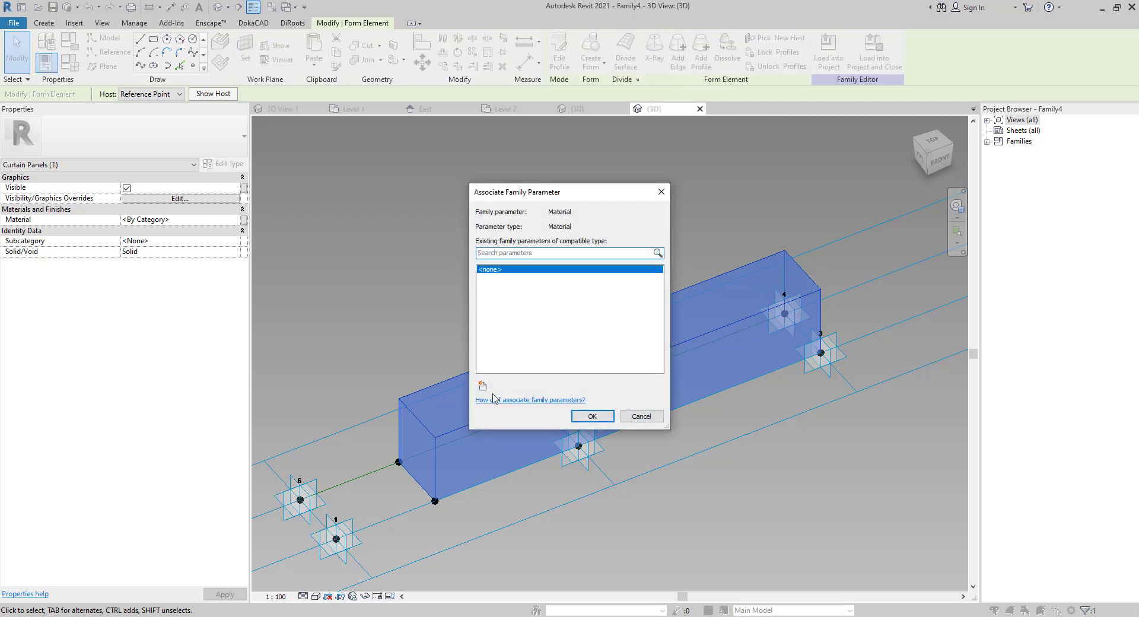
left_click(483, 386)
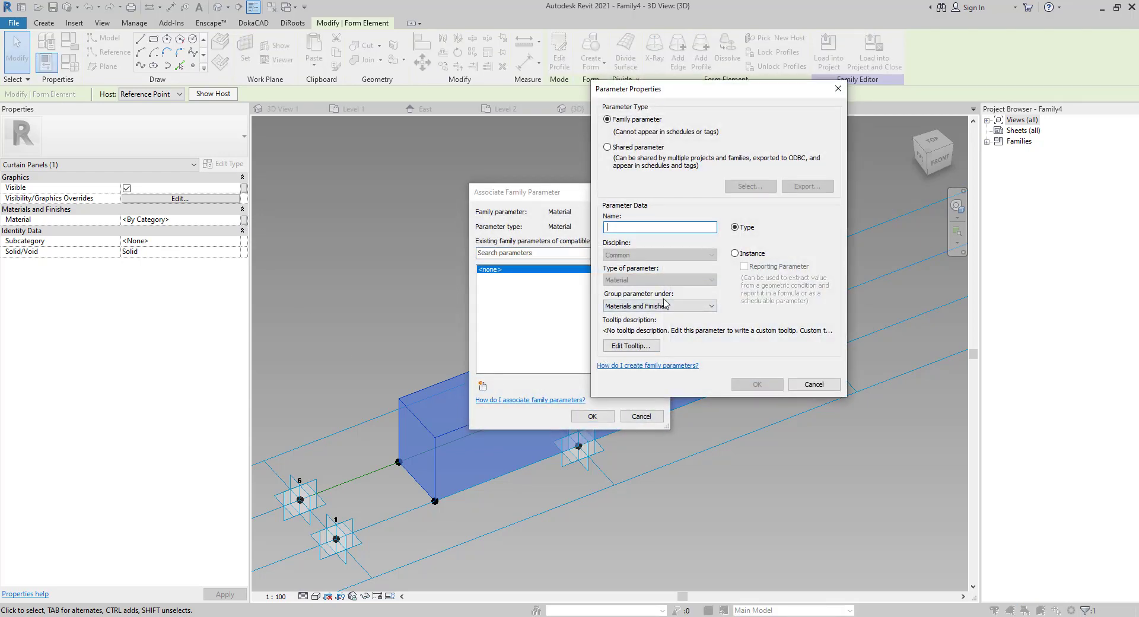
type("MB")
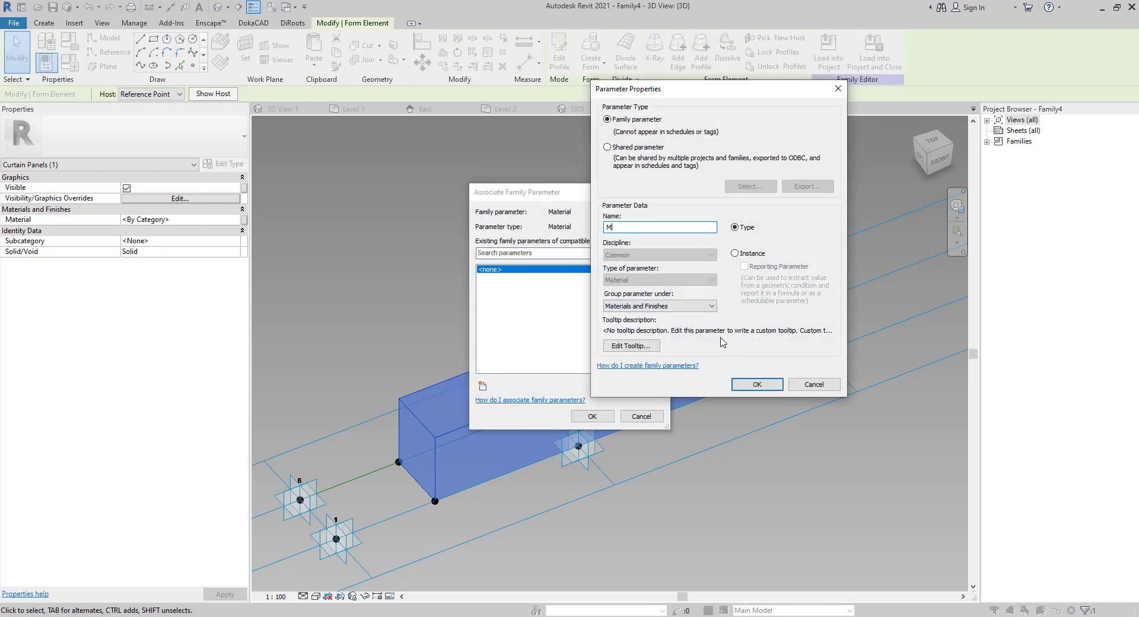
left_click(758, 384)
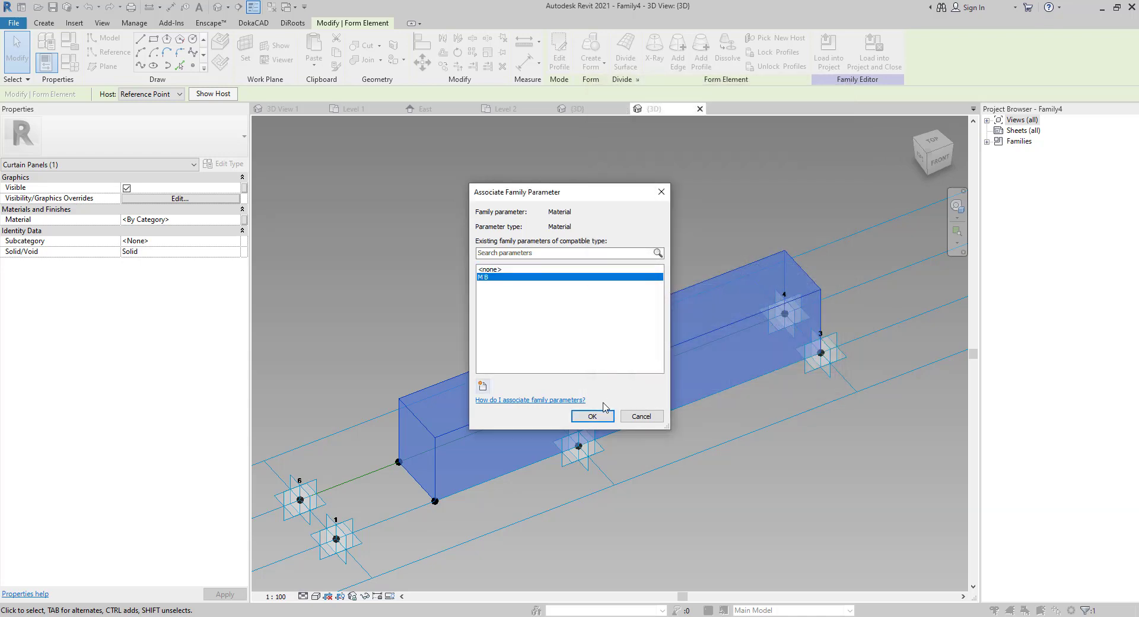
left_click(592, 416)
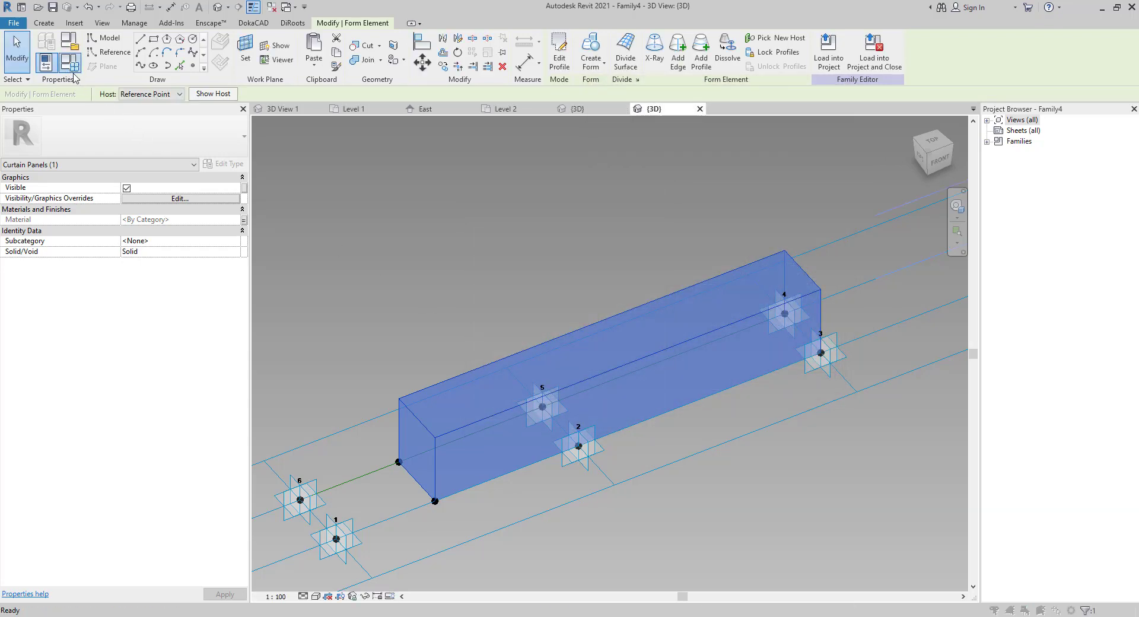
left_click(70, 62)
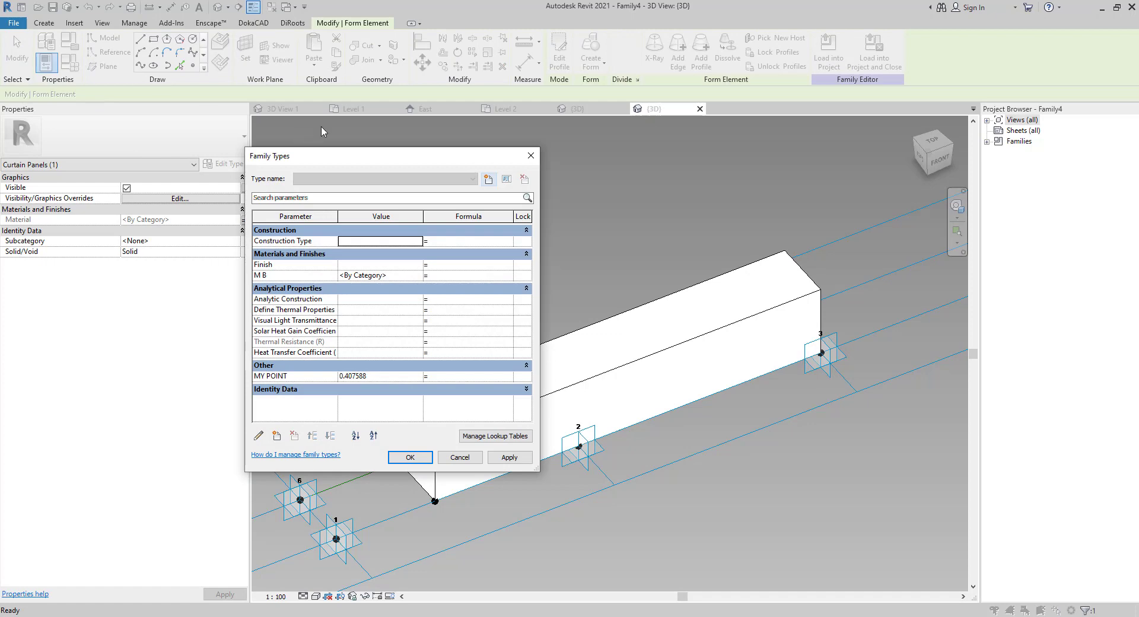
left_click(525, 157)
left_click(516, 160)
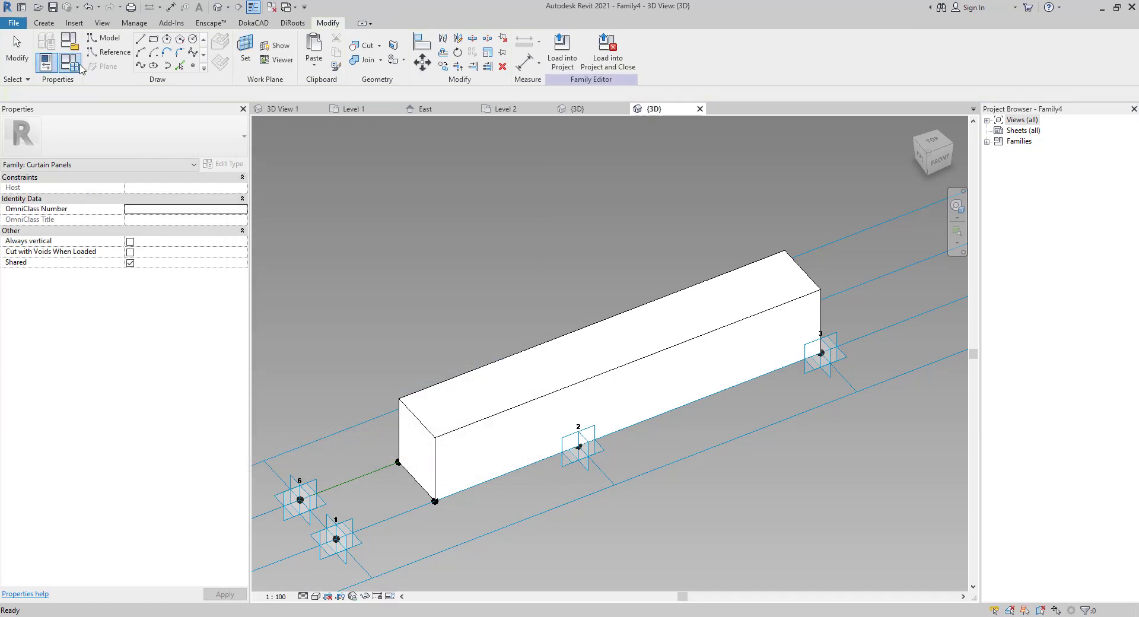
- Open the M B parameter's material value in the family types and create a new material named M B
left_click(69, 62)
left_click(419, 276)
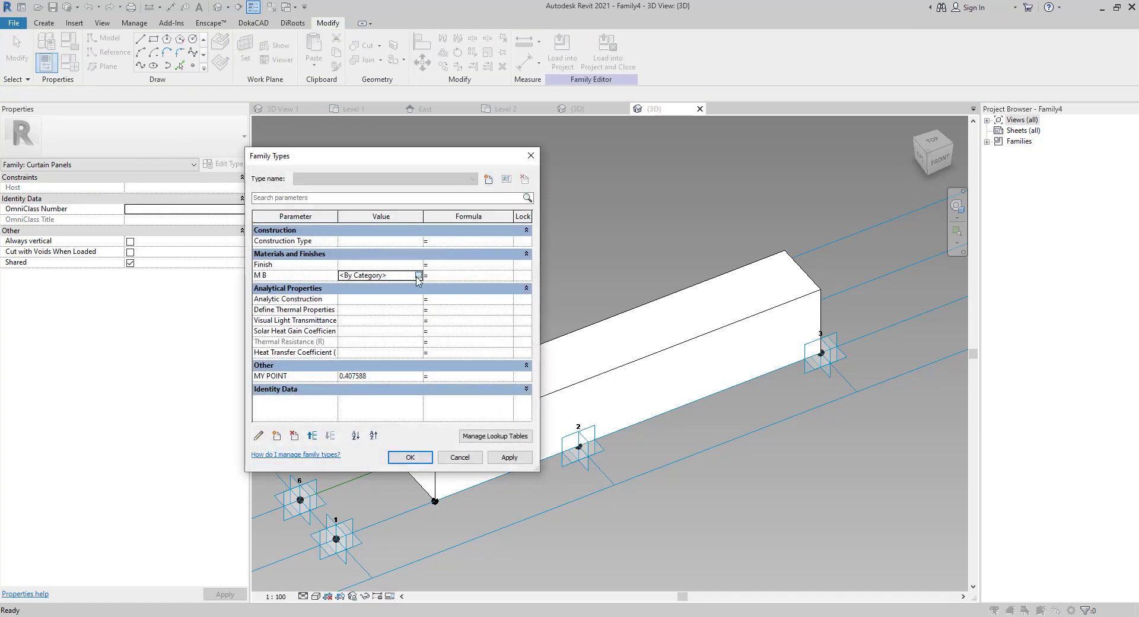
left_click(419, 277)
left_click(311, 467)
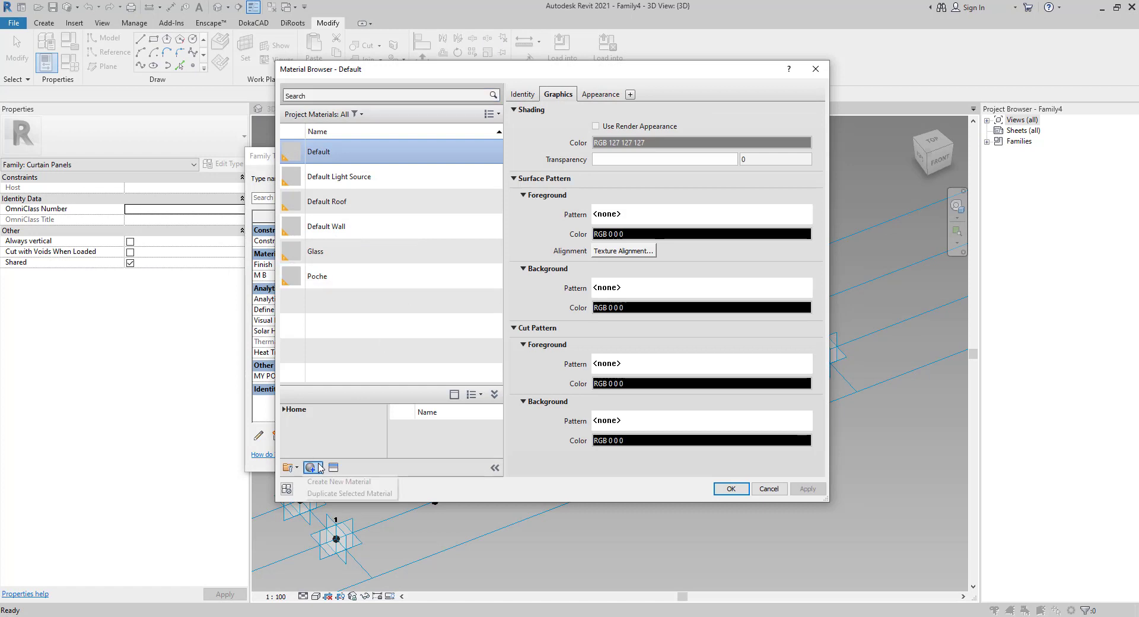
left_click(335, 482)
right_click(330, 202)
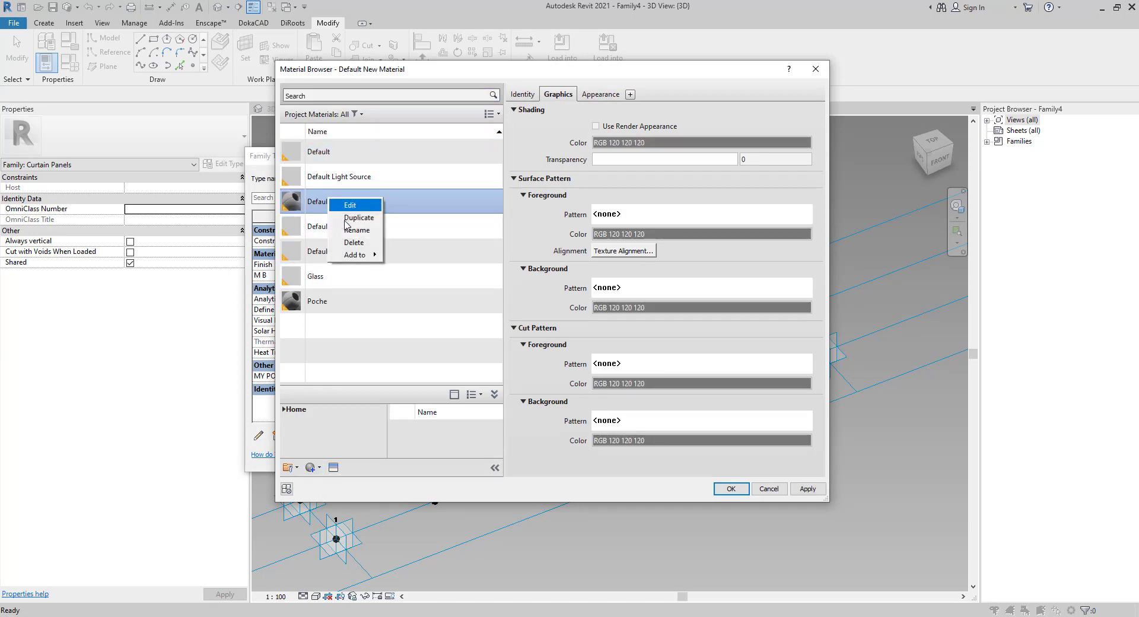
left_click(354, 237)
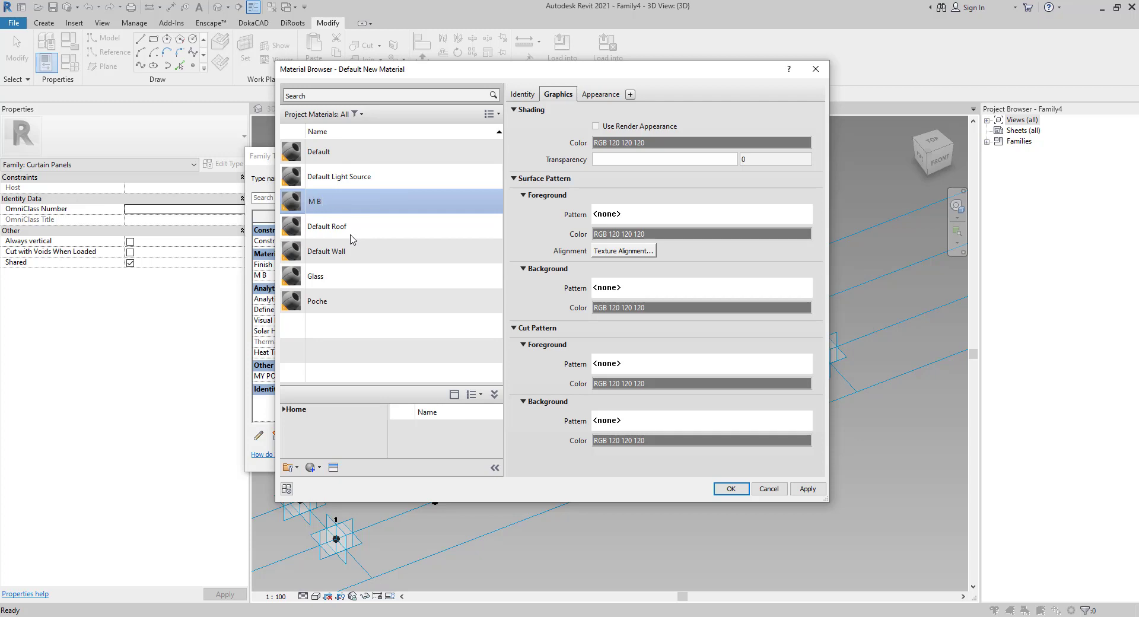
key("Return")
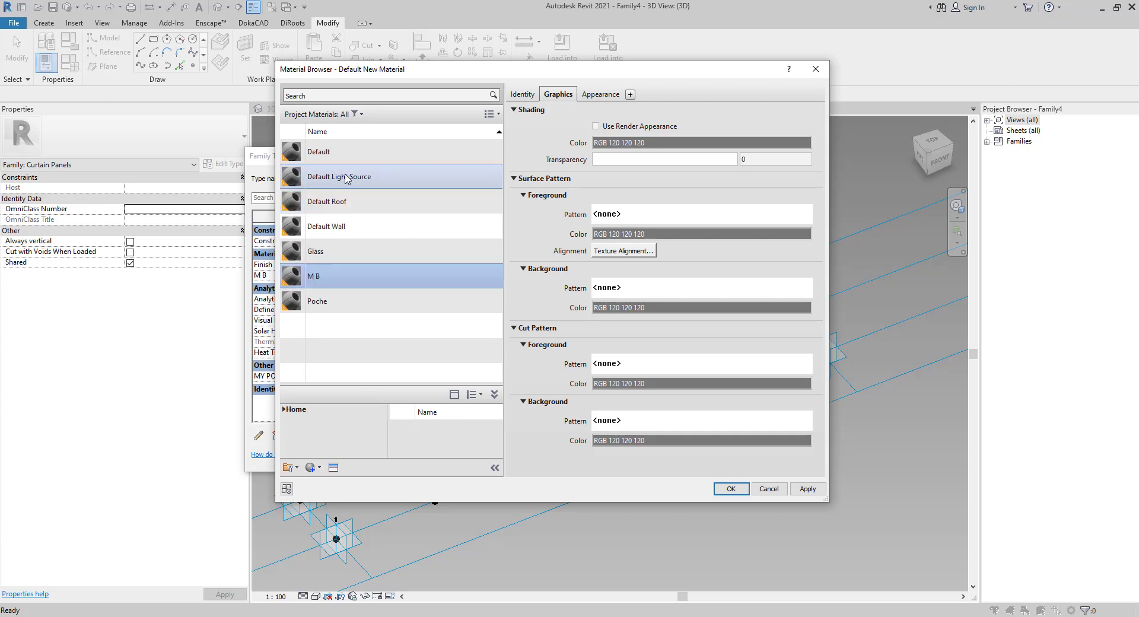
- Replace the M B material's appearance asset with Travertine - Dark Red from the Masonry: Stone appearance library
left_click(613, 97)
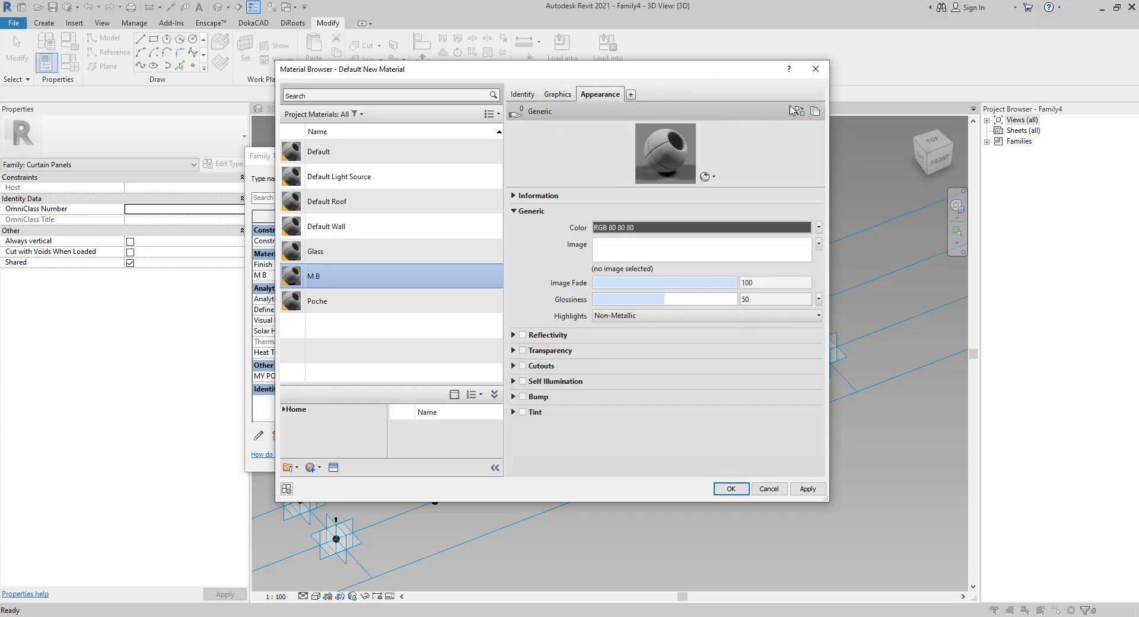
left_click(799, 110)
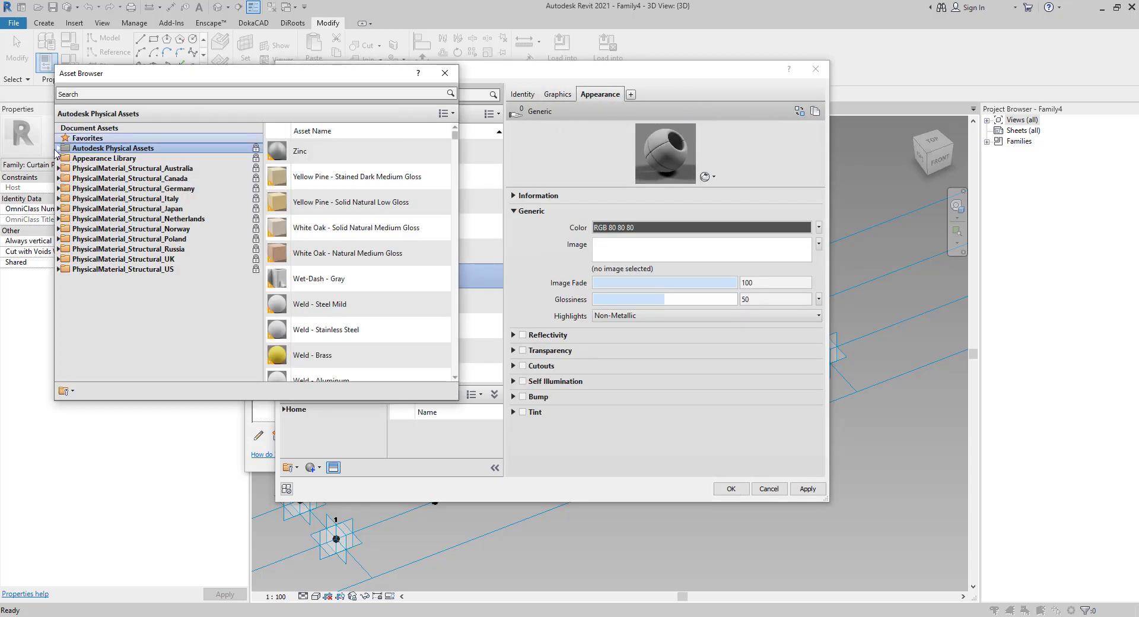
left_click(59, 159)
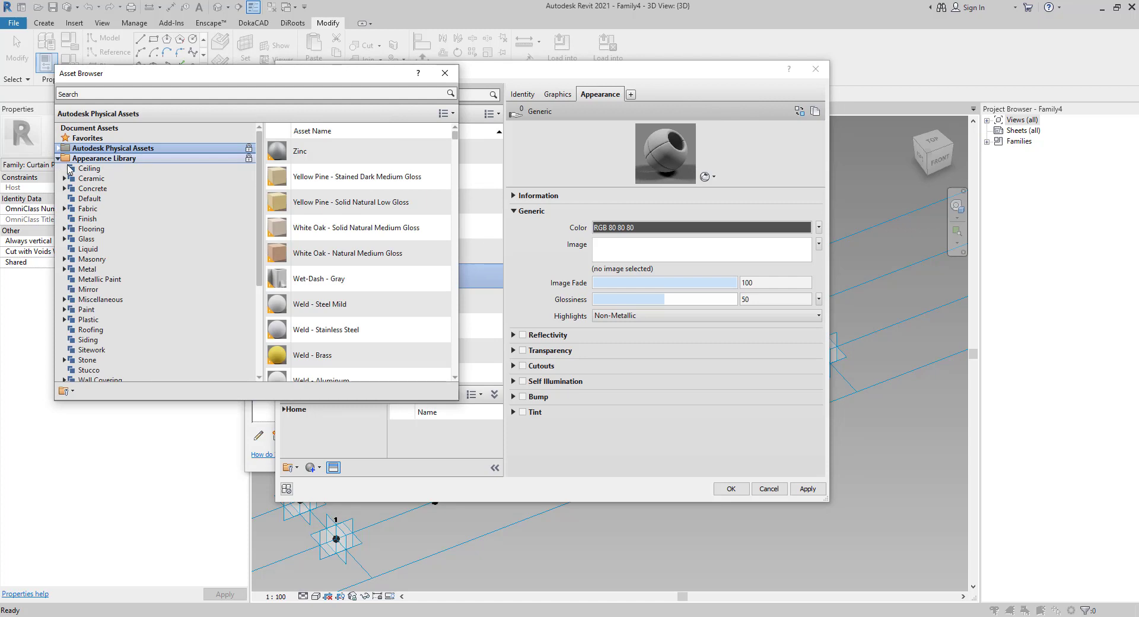
left_click(89, 259)
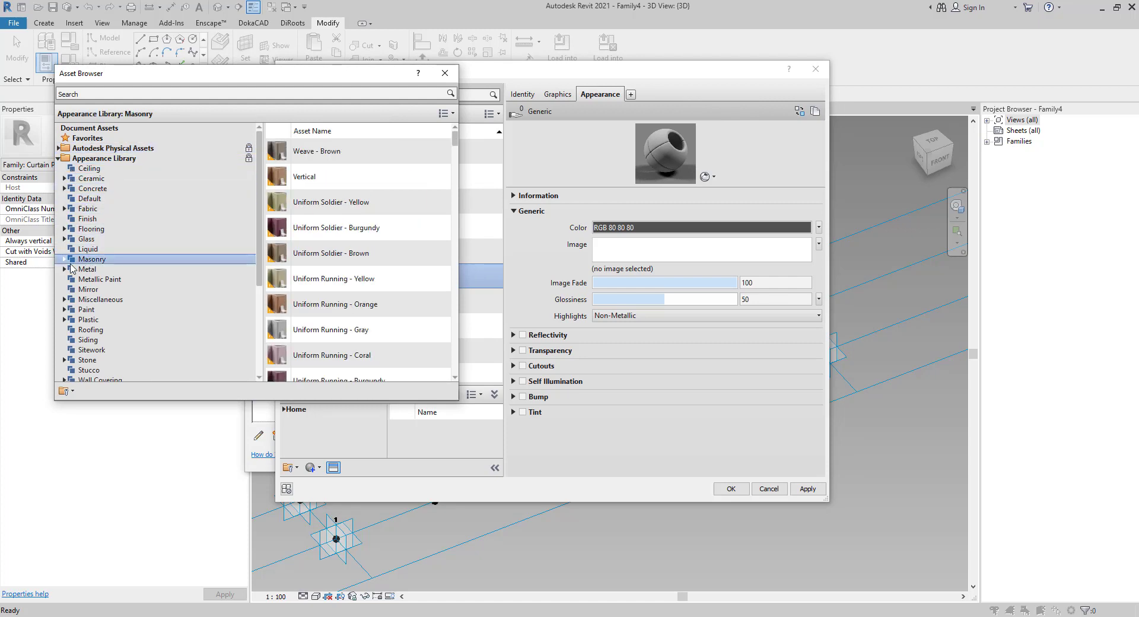
left_click(62, 261)
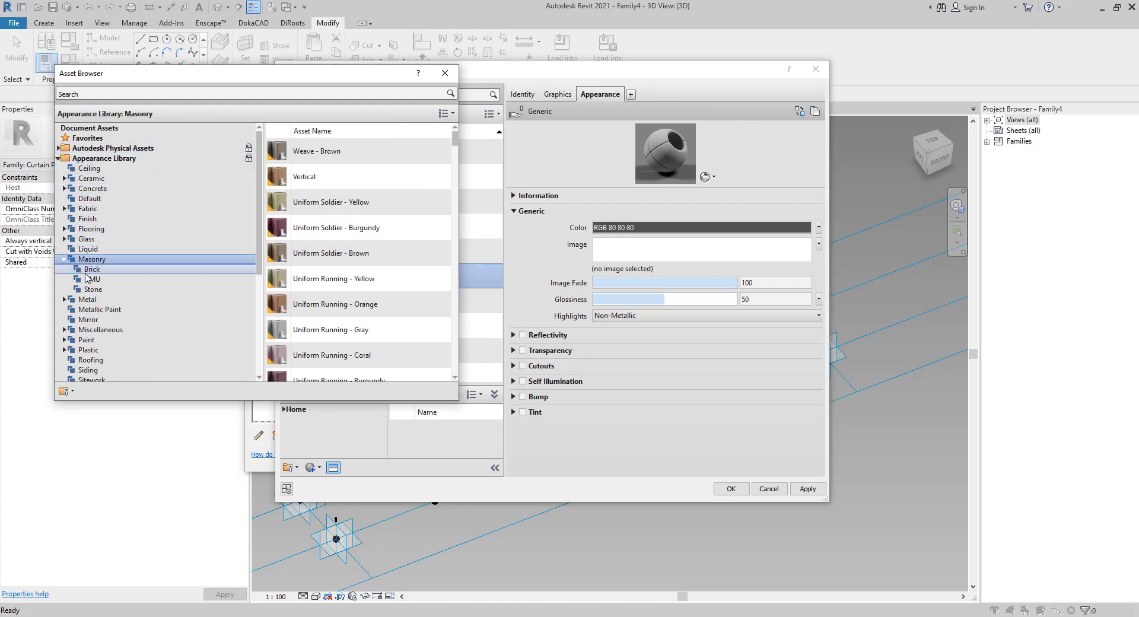
left_click(89, 269)
left_click(93, 289)
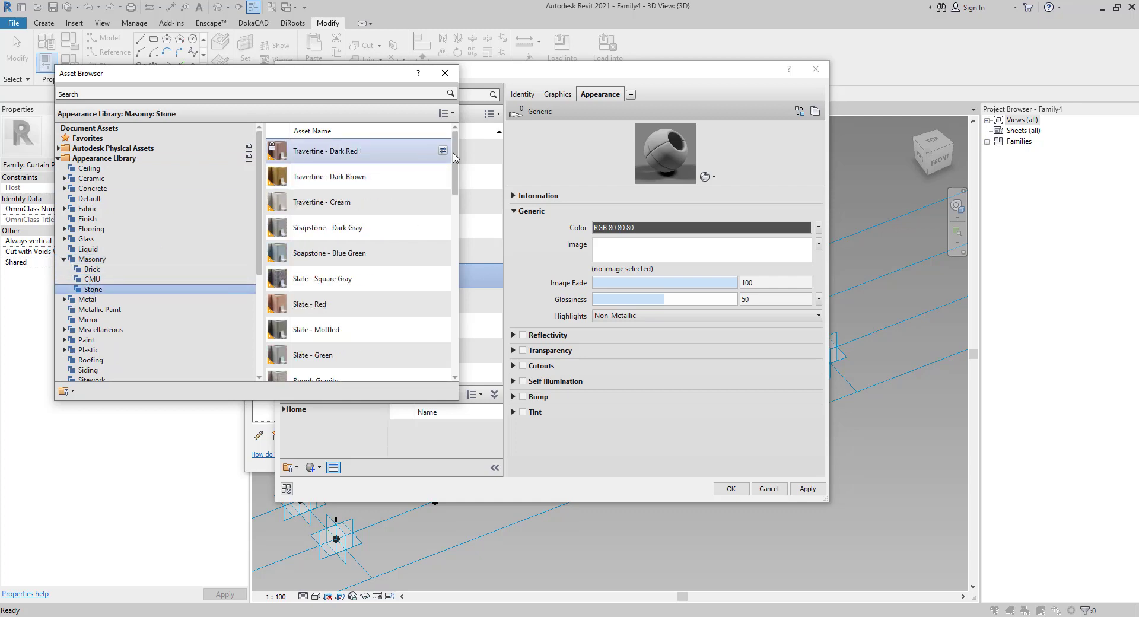
left_click(443, 151)
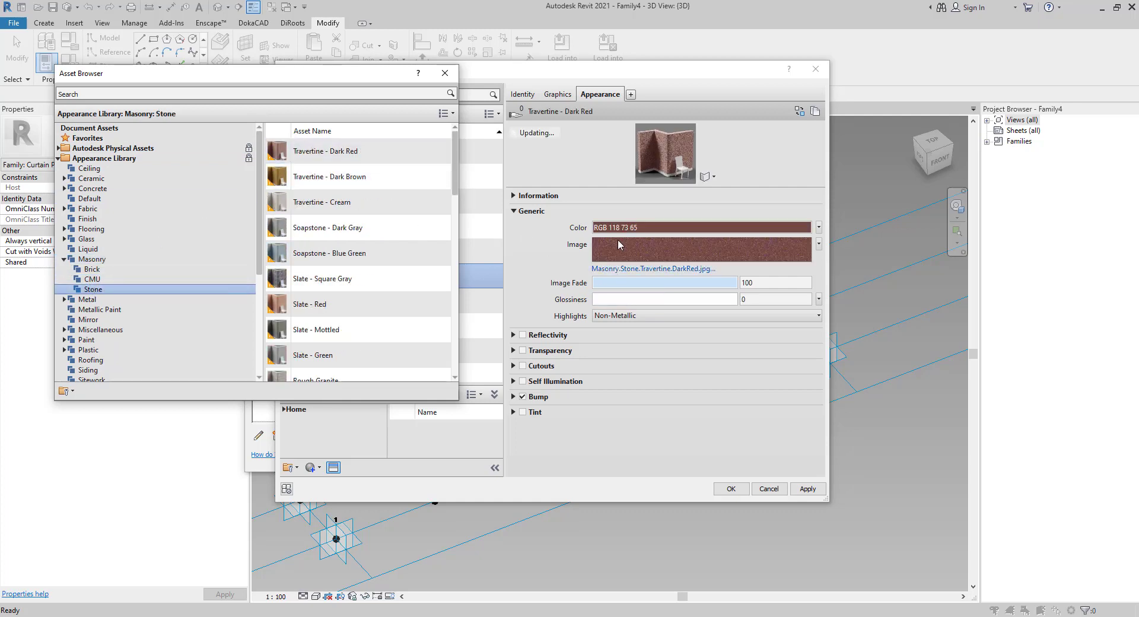
left_click(445, 73)
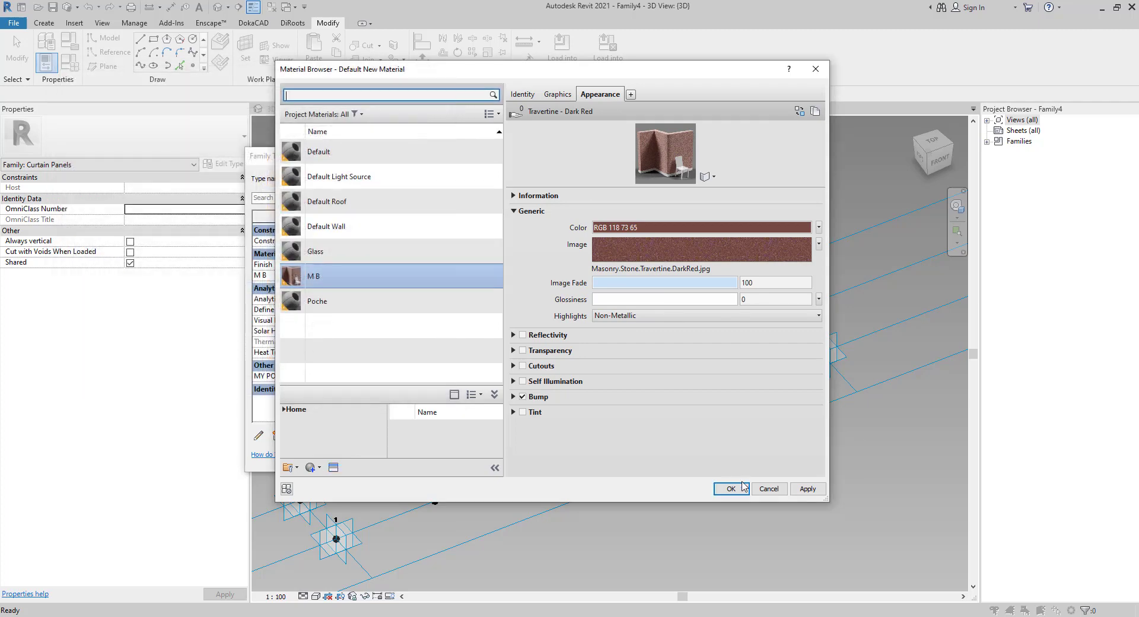
- Make the M B material's shading use its render appearance and apply the material to the M B family parameter
left_click(556, 95)
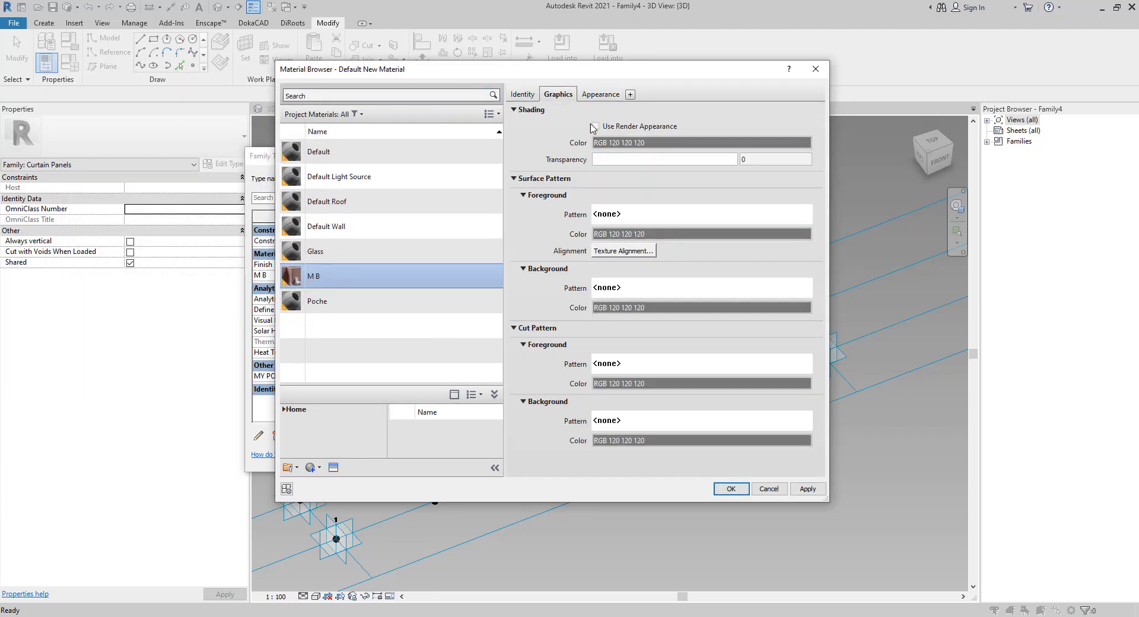
left_click(596, 126)
left_click(726, 490)
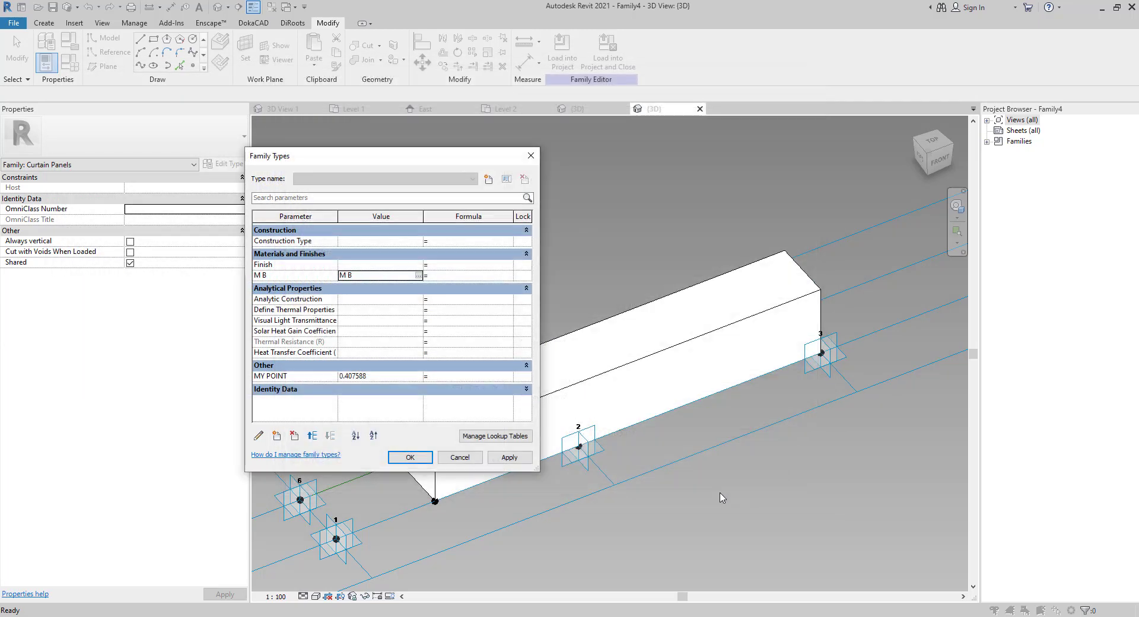
left_click(403, 462)
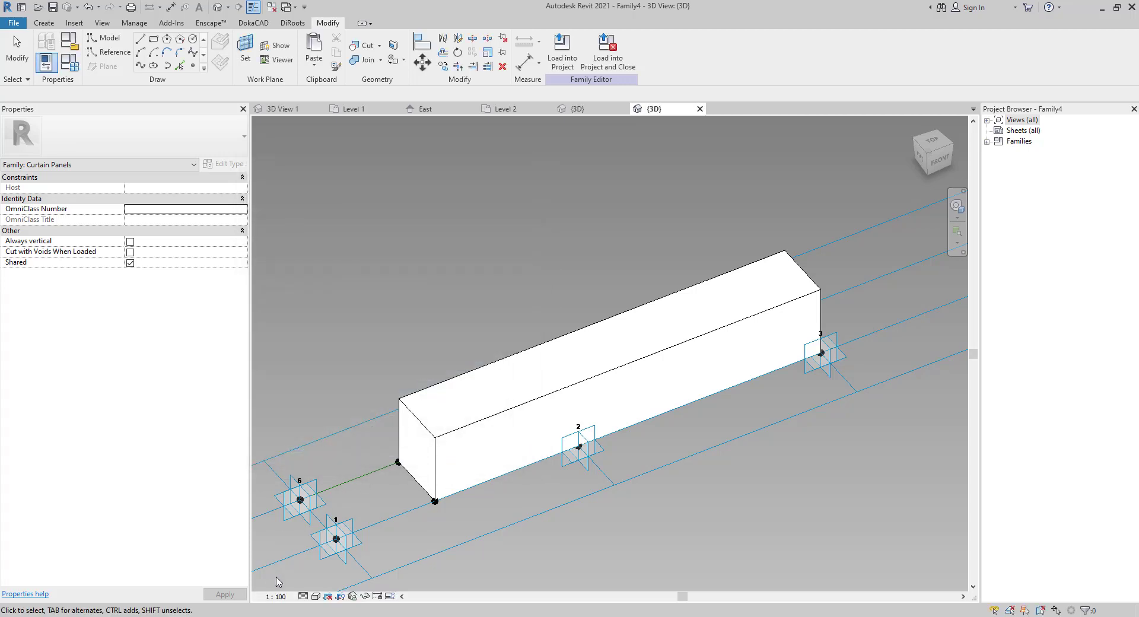
- Preview the brick's material in a shaded visual style and return the view to hidden line
left_click(315, 596)
left_click(326, 560)
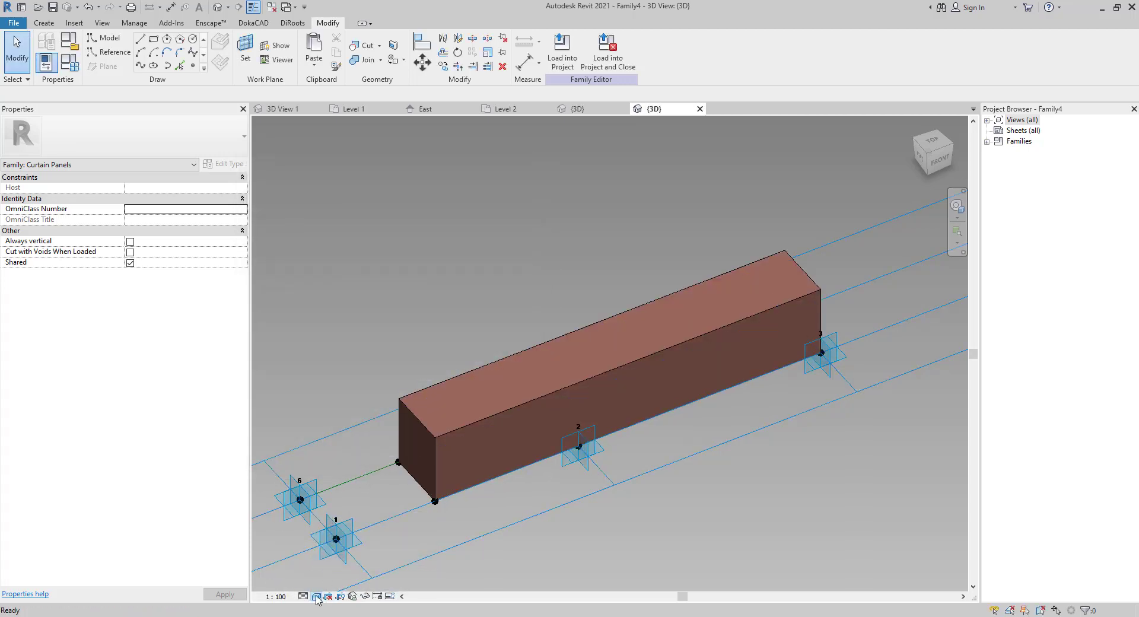
left_click(315, 596)
left_click(341, 549)
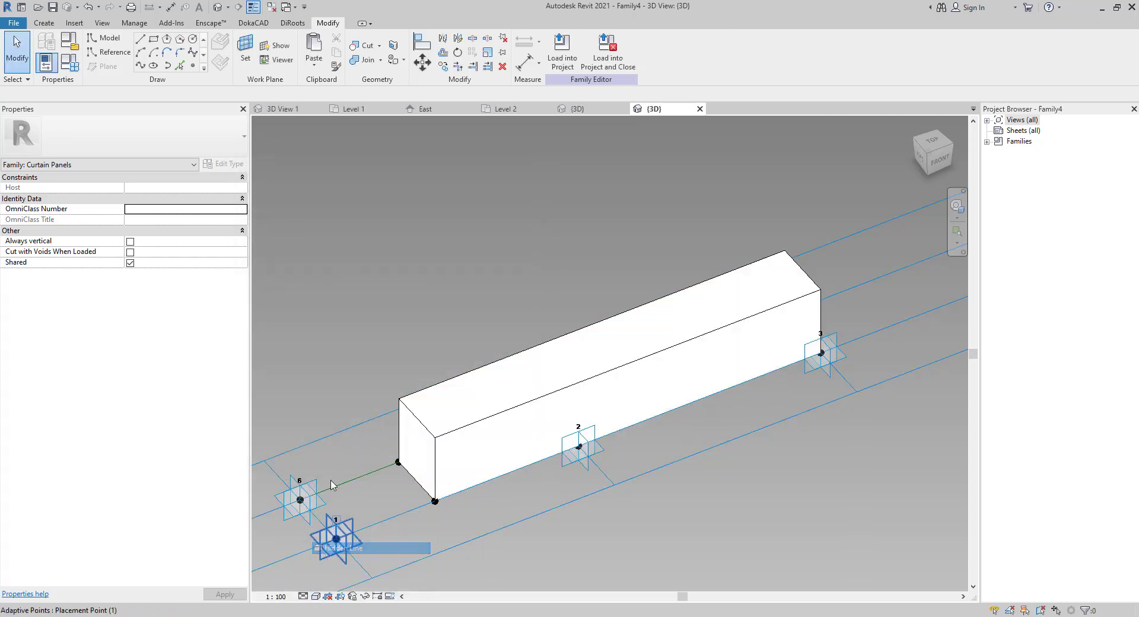
- Load the brick panel family into Project3
left_click(561, 52)
left_click(468, 211)
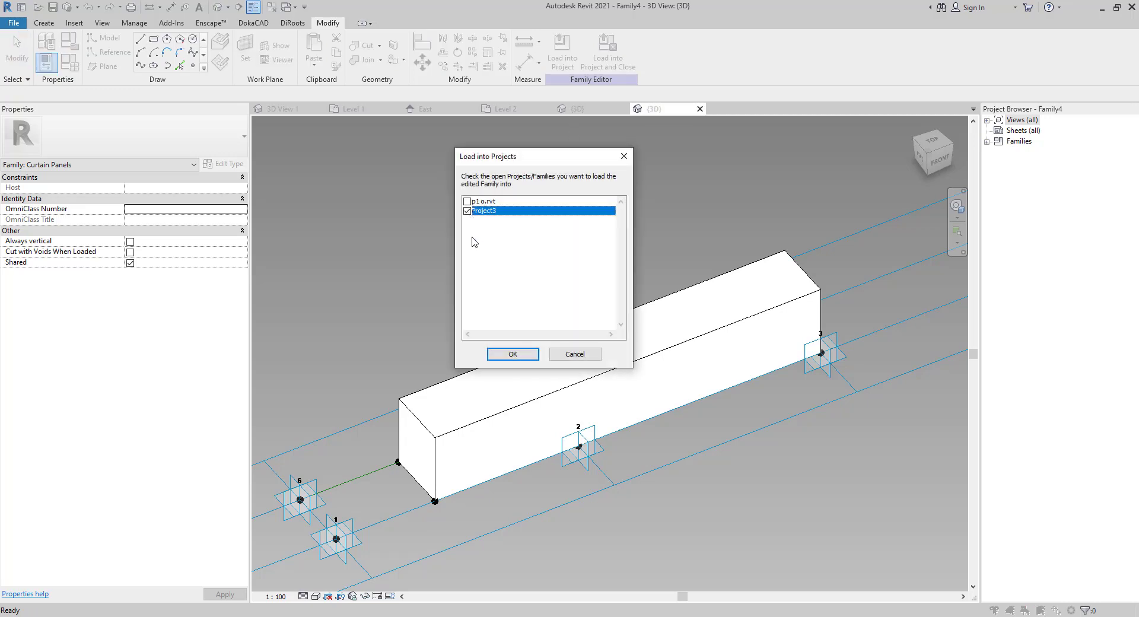
left_click(512, 354)
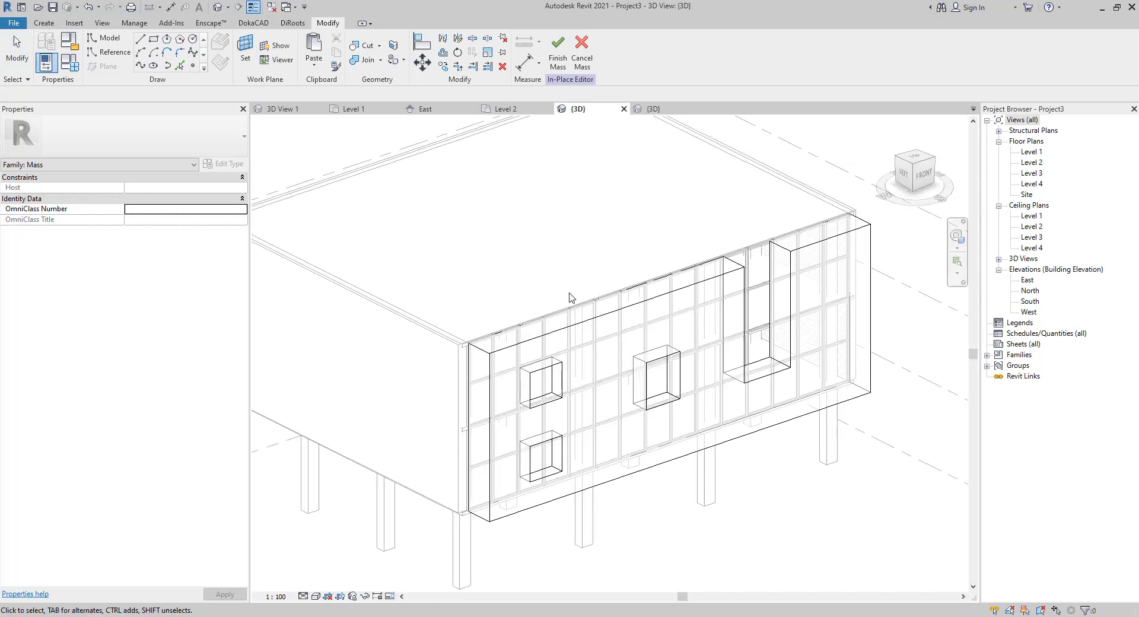
- Divide the mass's perforated front face and lay out both its U and V grids by distance
left_click(553, 355)
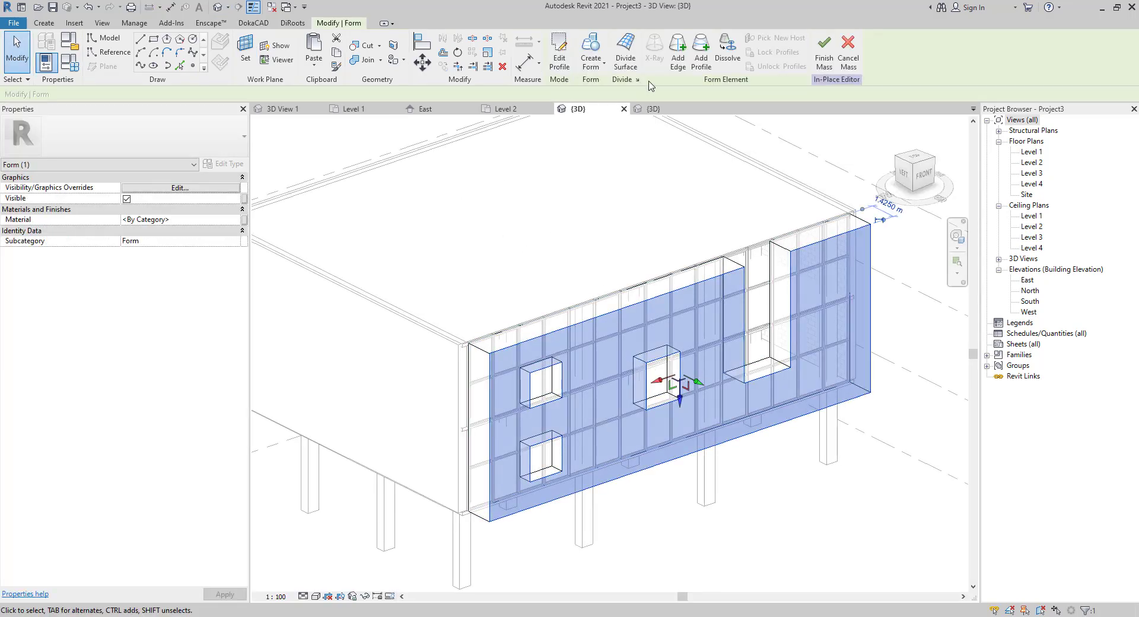
left_click(620, 60)
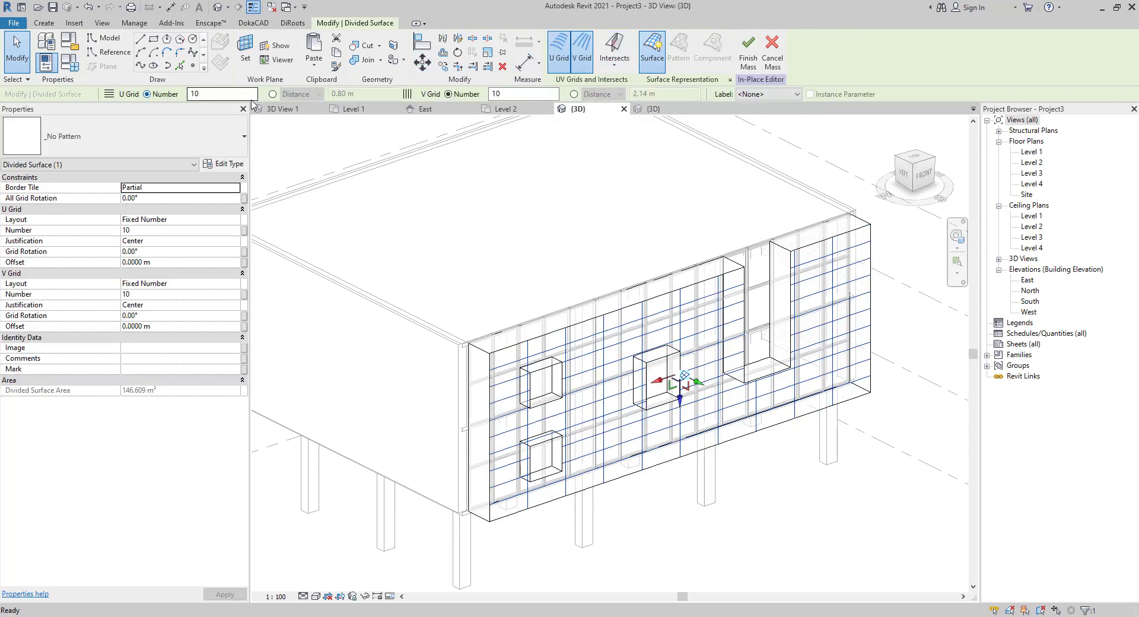
left_click(272, 94)
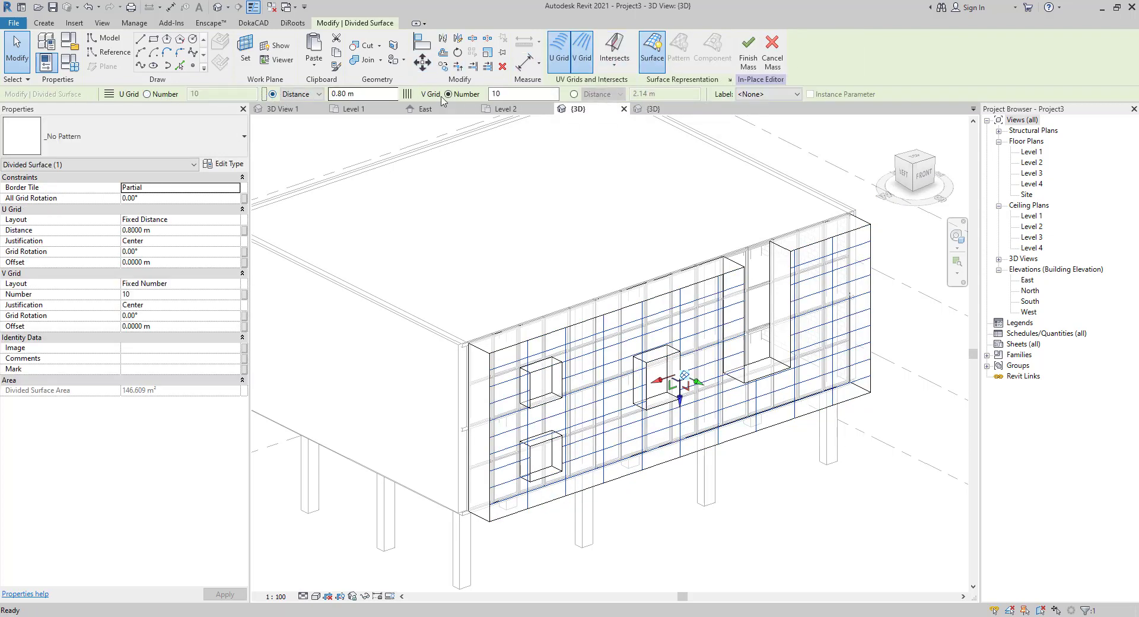
left_click(574, 95)
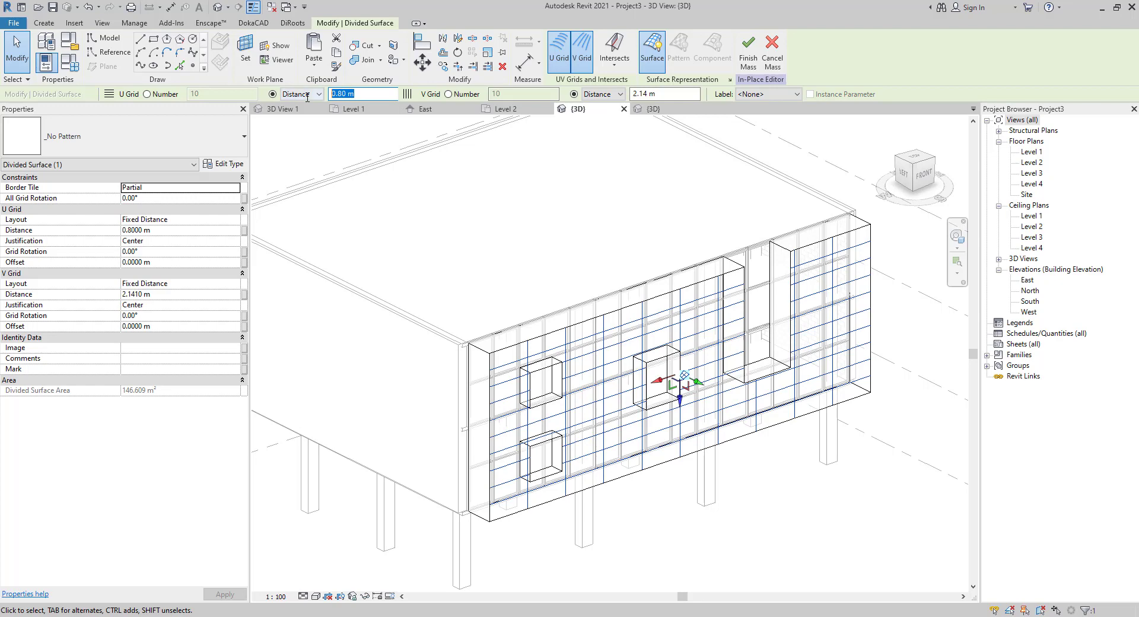
type("1")
key("Return")
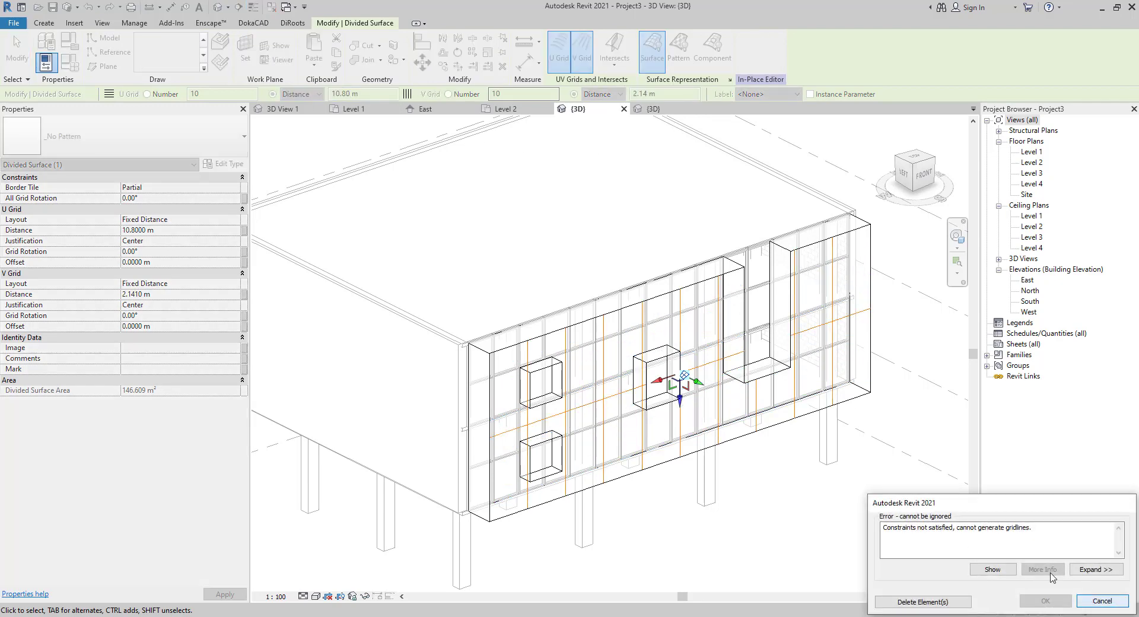
left_click(1101, 601)
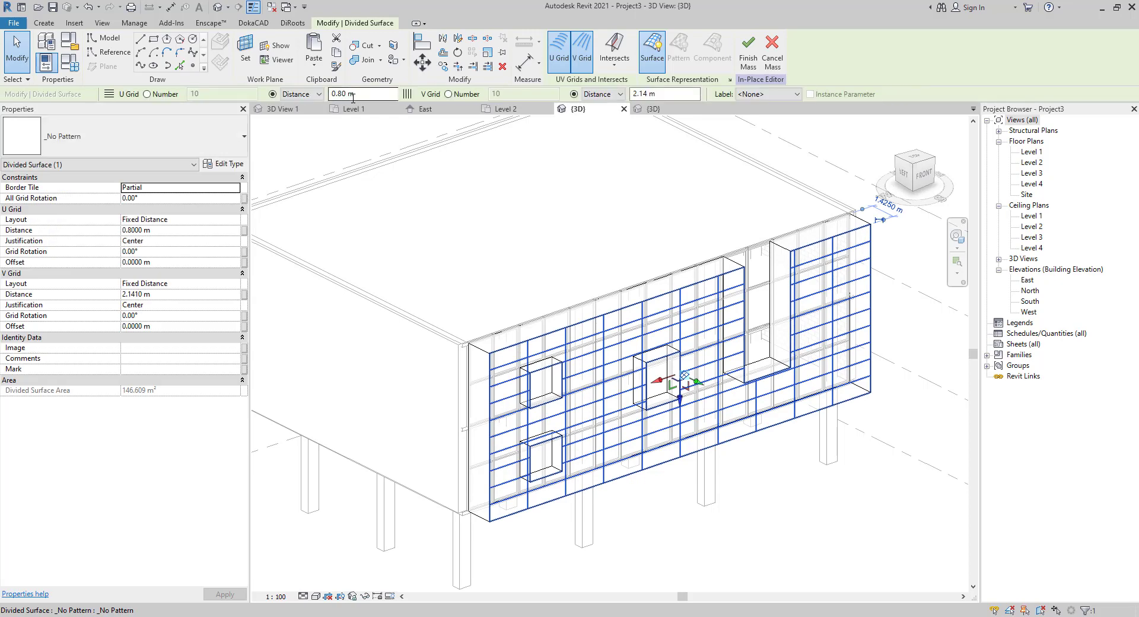
- Set the divided surface's U grid distance to 0.10 m and its V grid distance to 0.40 m
left_click_drag(353, 96, 315, 105)
key("Return")
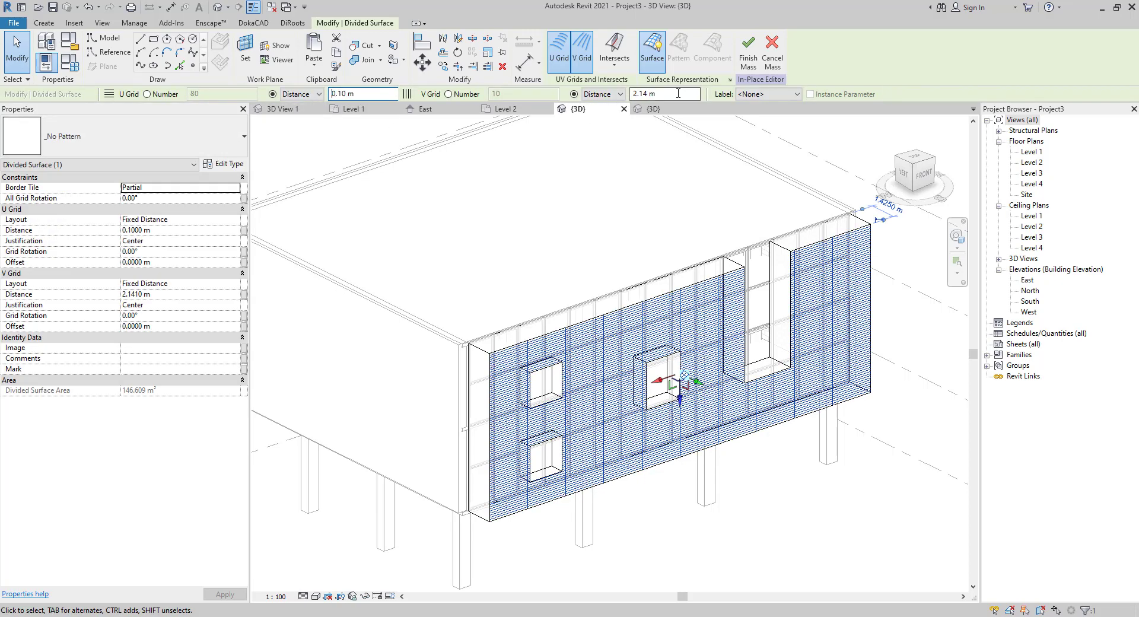
type(".4")
key("Return")
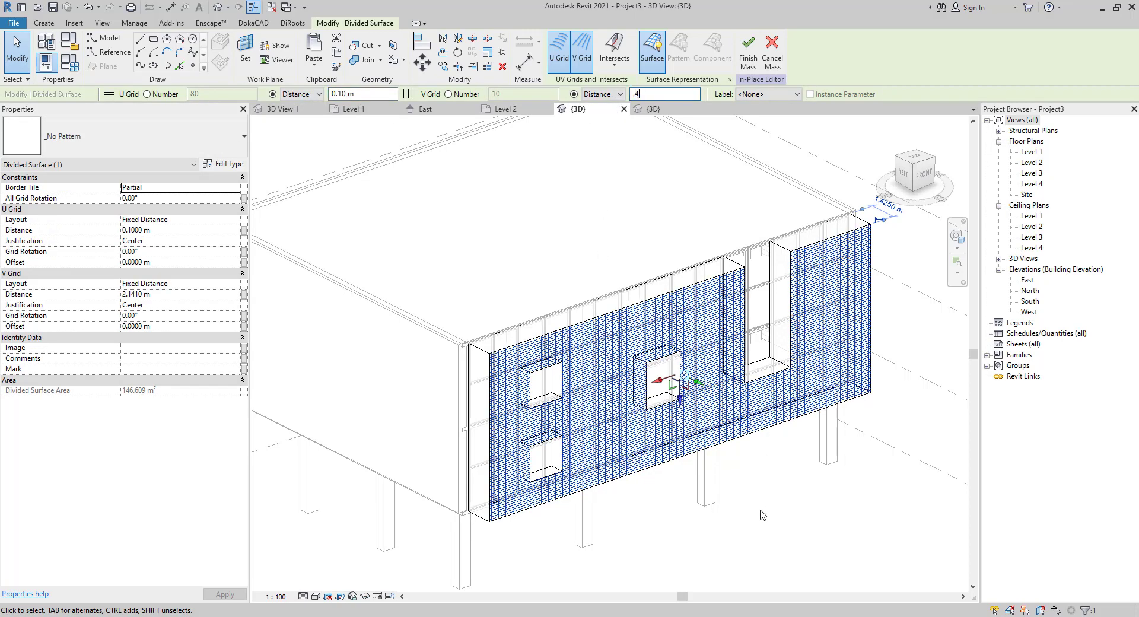
key("Escape")
- Assign the Family4 1/2 Step brick panel to the divided front surface
scroll(511, 325, "up", 3)
scroll(511, 326, "up", 6)
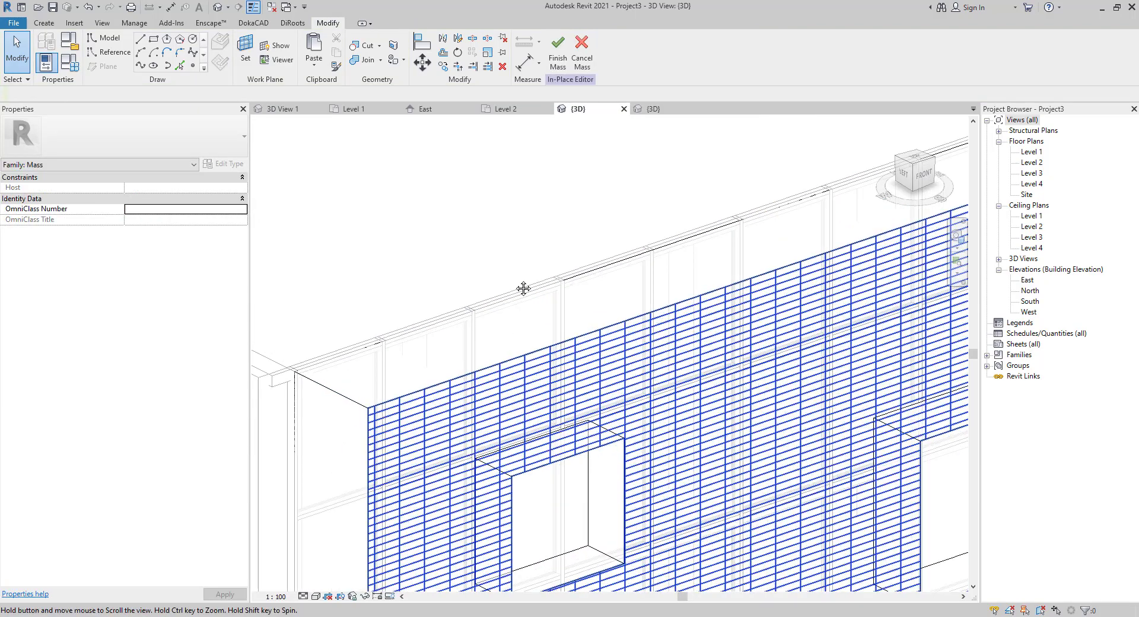
scroll(458, 229, "up", 5)
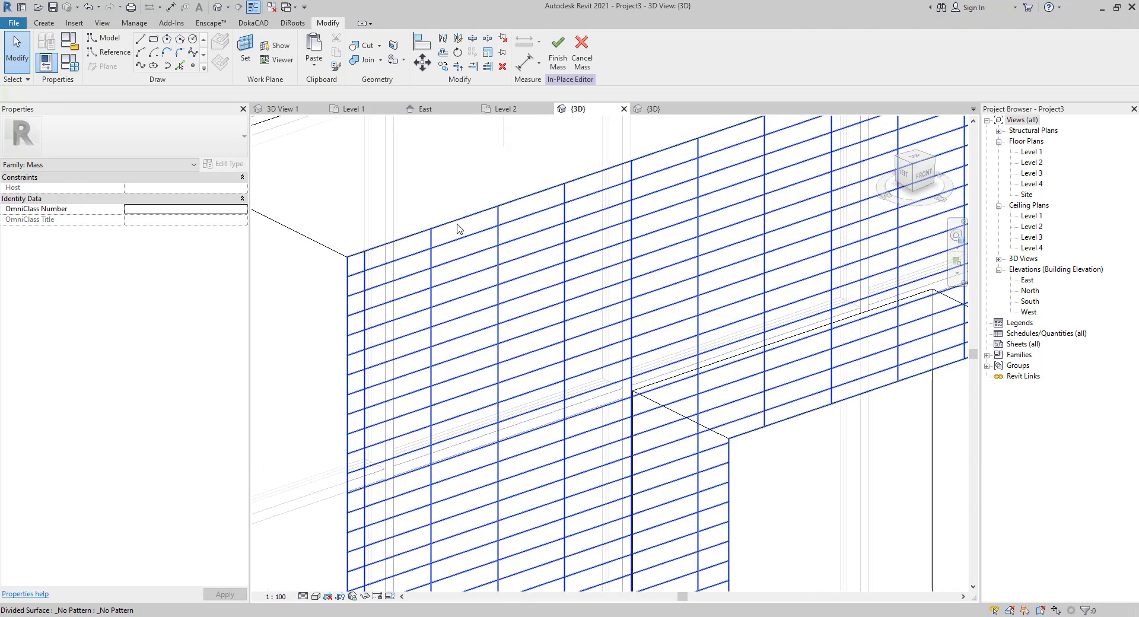
left_click(393, 247)
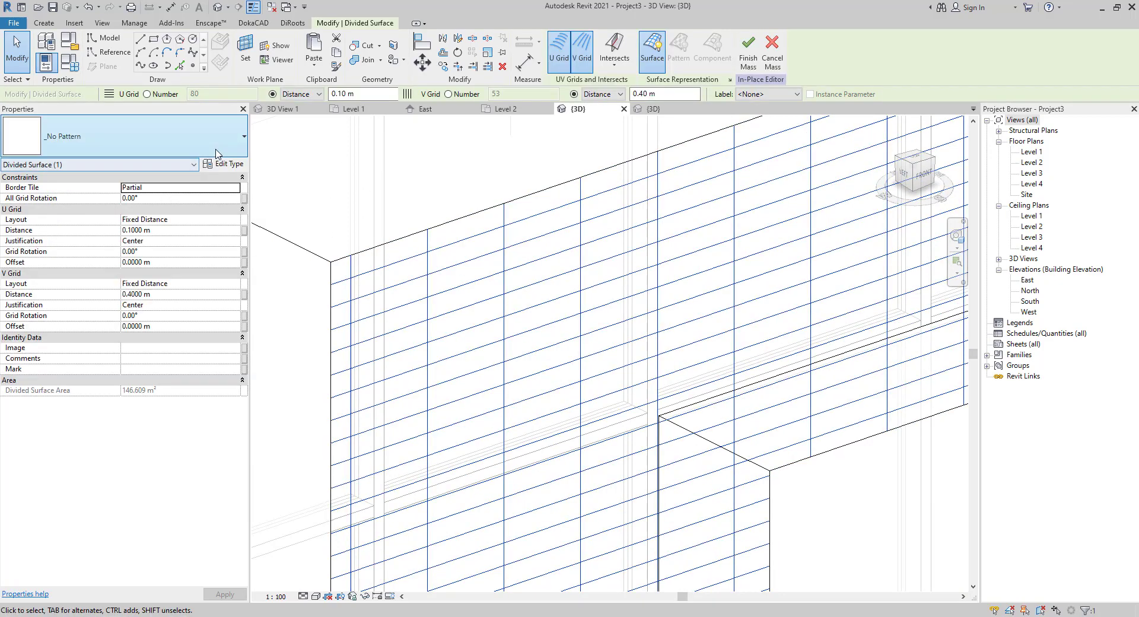
left_click(178, 137)
left_click(39, 220)
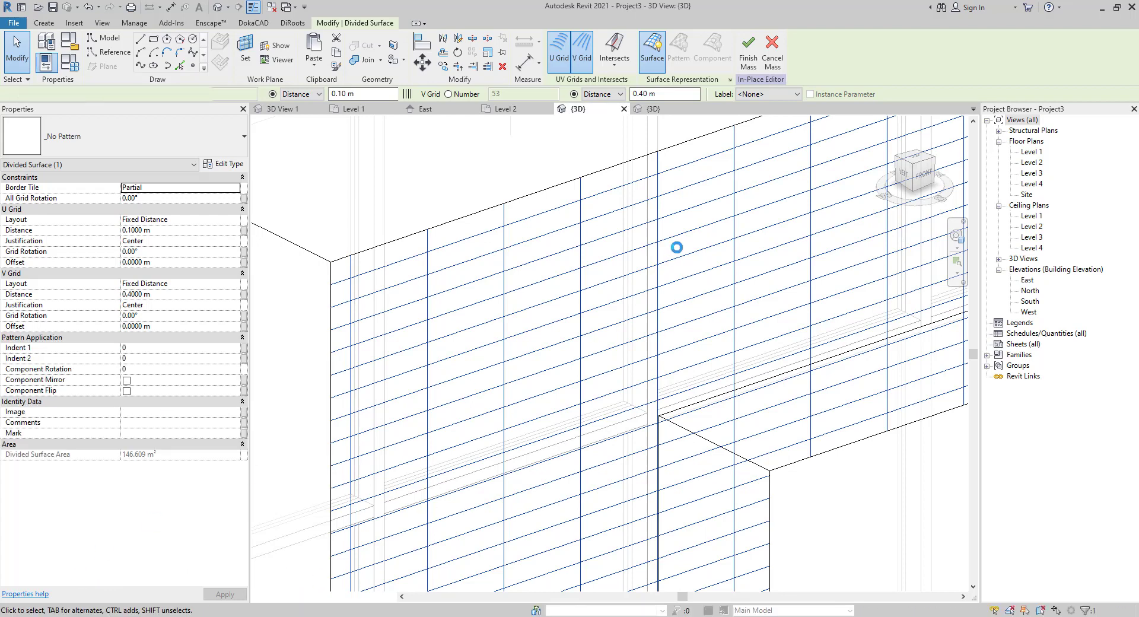
key("Escape")
- Examine the brick panels across the facade and around the window openings from several angles
scroll(617, 299, "down", 5)
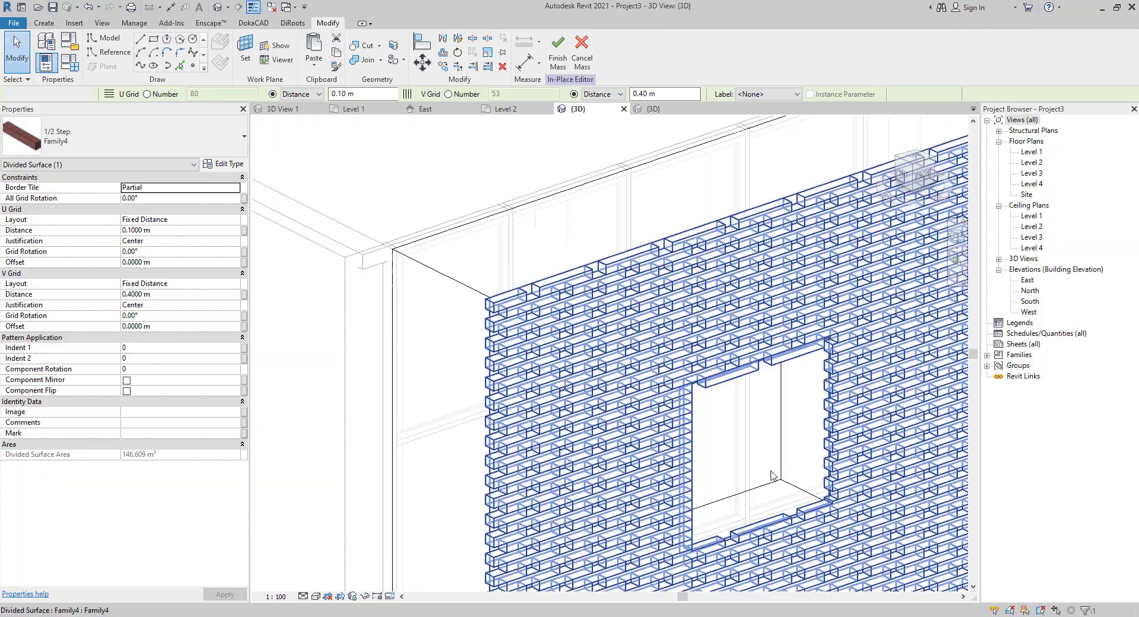
scroll(546, 356, "up", 3)
scroll(534, 360, "down", 5)
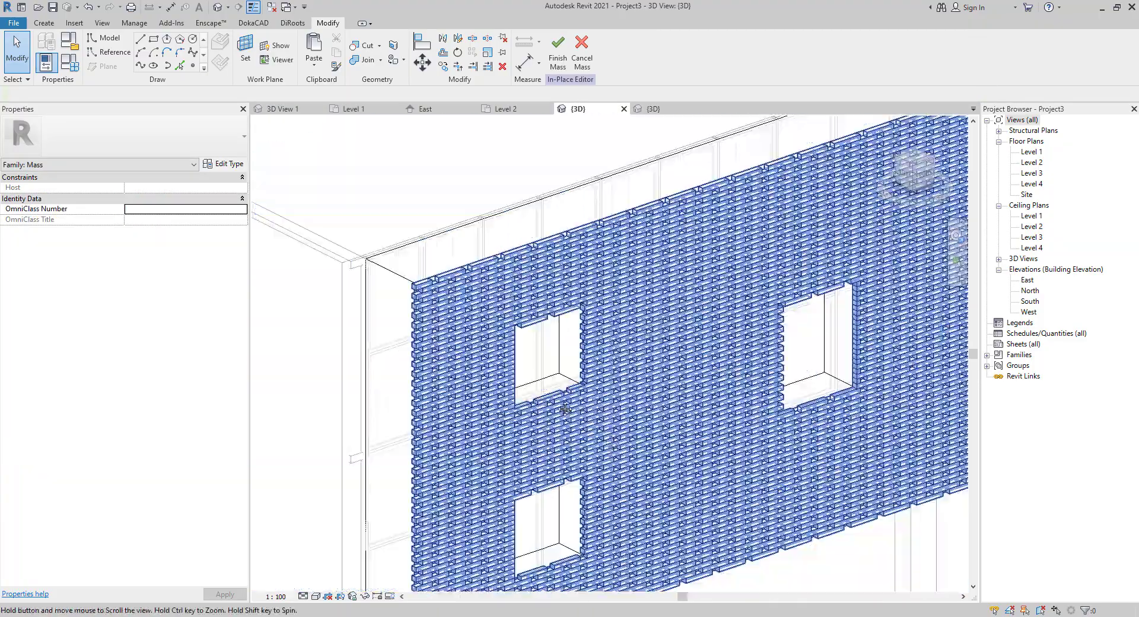
scroll(683, 465, "up", 4)
middle_click_drag(768, 444, 577, 461, "shift")
scroll(449, 493, "down", 1)
middle_click_drag(449, 493, 515, 553)
scroll(420, 499, "down", 2)
middle_click_drag(289, 482, 391, 498, "shift")
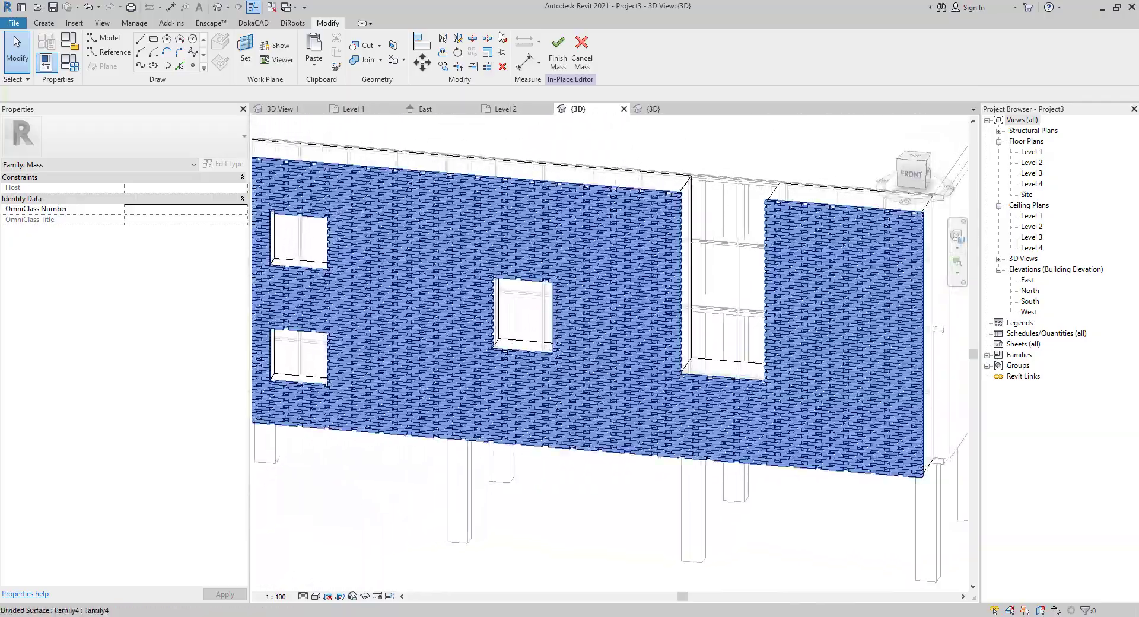
- Finish editing the in-place mass with its brick-panelled facade
left_click(556, 66)
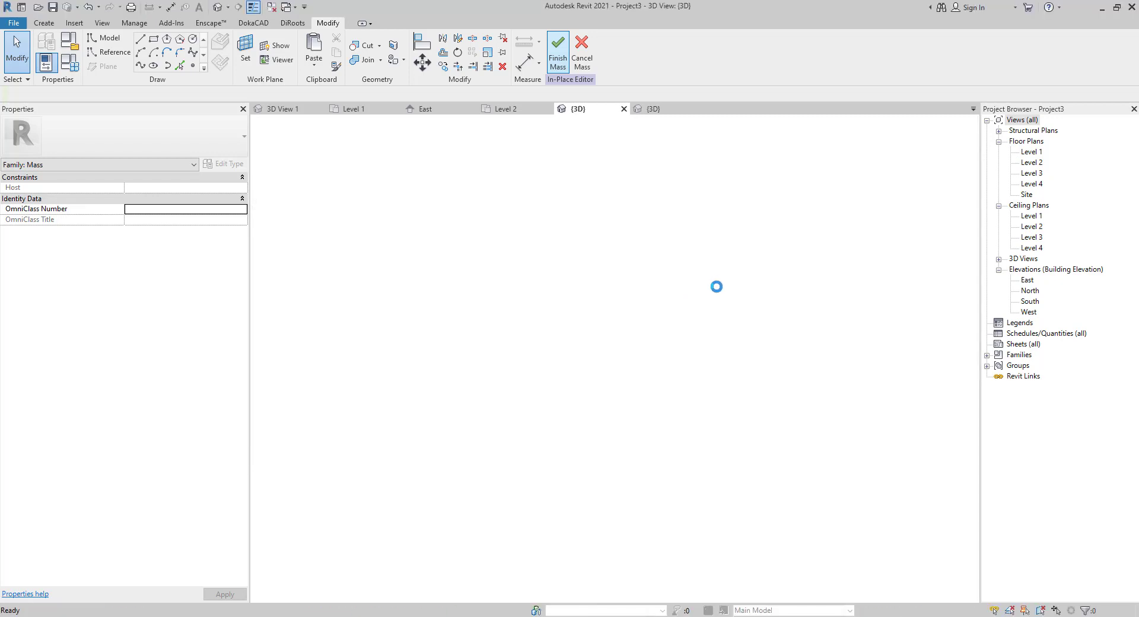
scroll(400, 536, "down", 1)
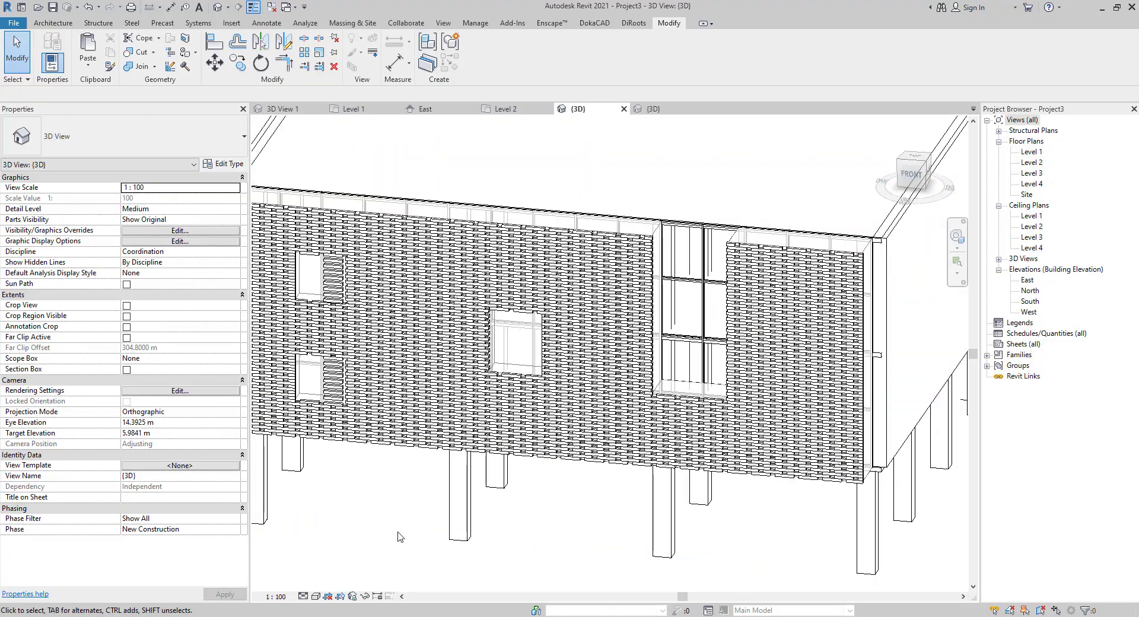
middle_click_drag(400, 537, 530, 522)
middle_click_drag(350, 522, 646, 522, "shift")
scroll(653, 525, "up", 2)
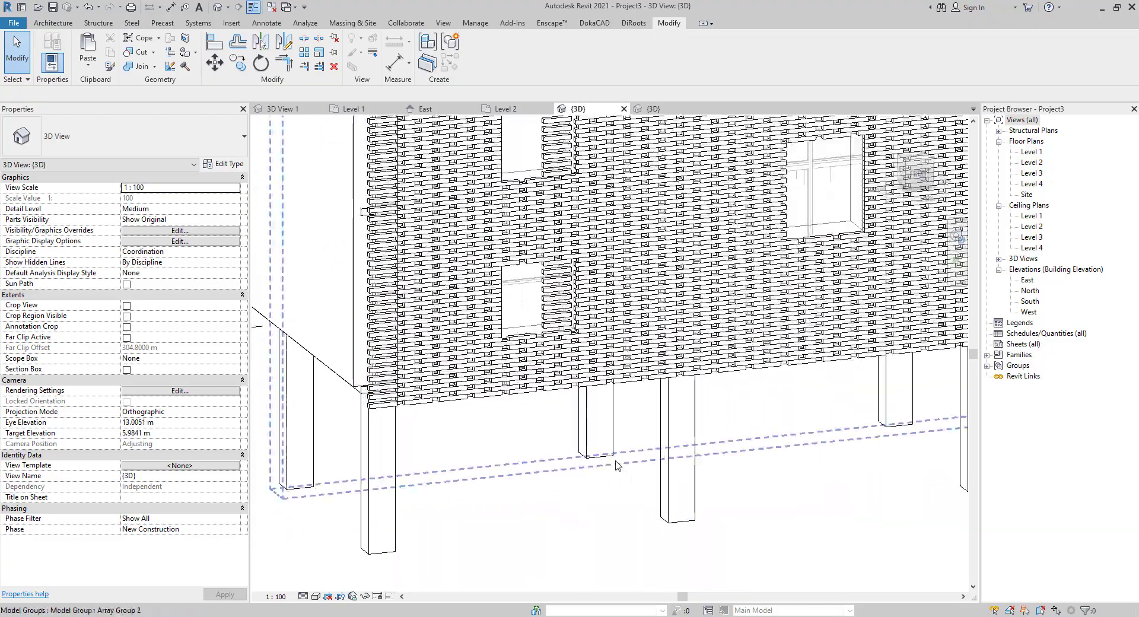
- Examine how the brick panels meet the window openings across the front facade
middle_click_drag(617, 466, 521, 490, "shift")
left_click(471, 322)
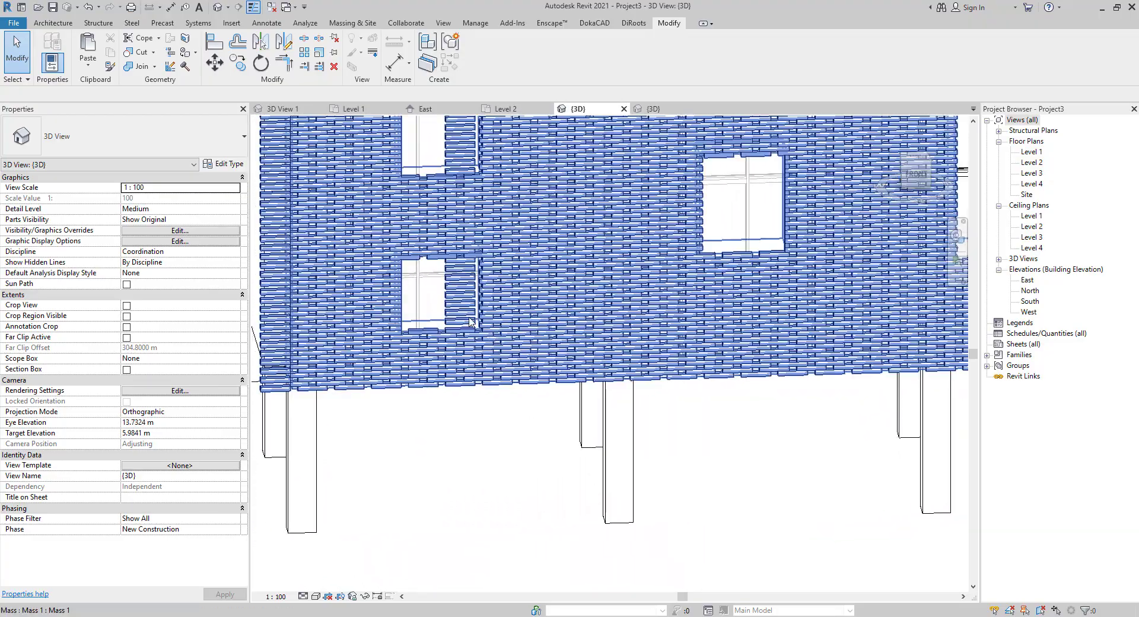
scroll(470, 322, "up", 2)
middle_click_drag(392, 309, 441, 484)
scroll(416, 358, "down", 2)
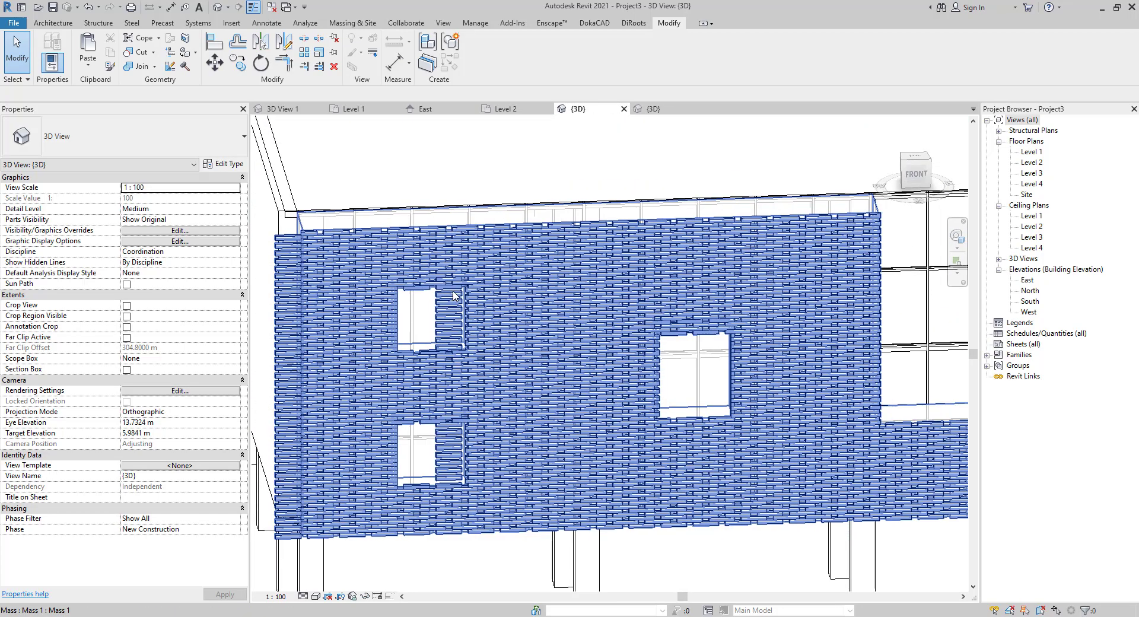
scroll(444, 291, "up", 2)
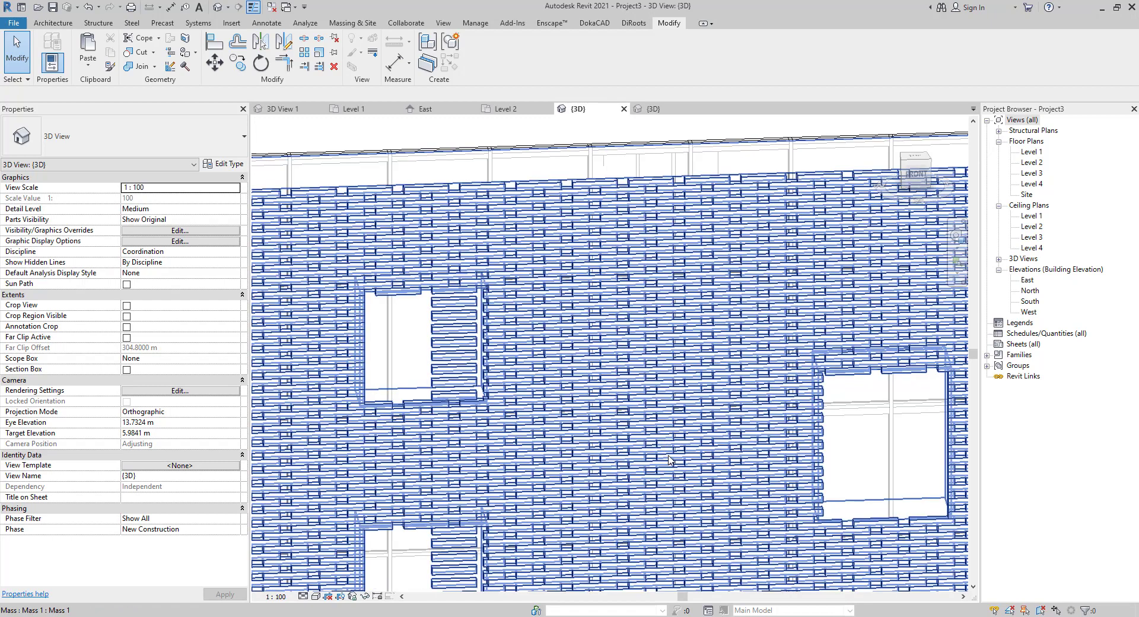
middle_click_drag(541, 382, 371, 278)
scroll(470, 449, "down", 1)
middle_click_drag(503, 479, 566, 357)
scroll(469, 449, "down", 1)
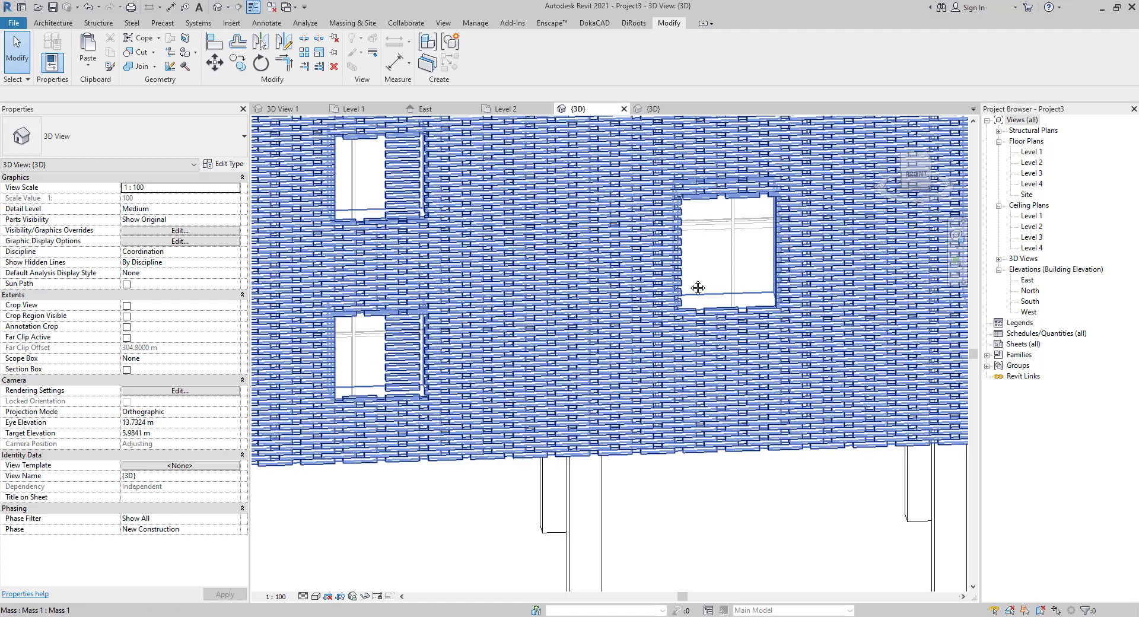
mouse_move(697, 288)
middle_mouse_down()
mouse_move(463, 346)
mouse_move(633, 305)
mouse_move(602, 337)
middle_mouse_up()
middle_click_drag(511, 348, 640, 328)
middle_click_drag(393, 247, 530, 264)
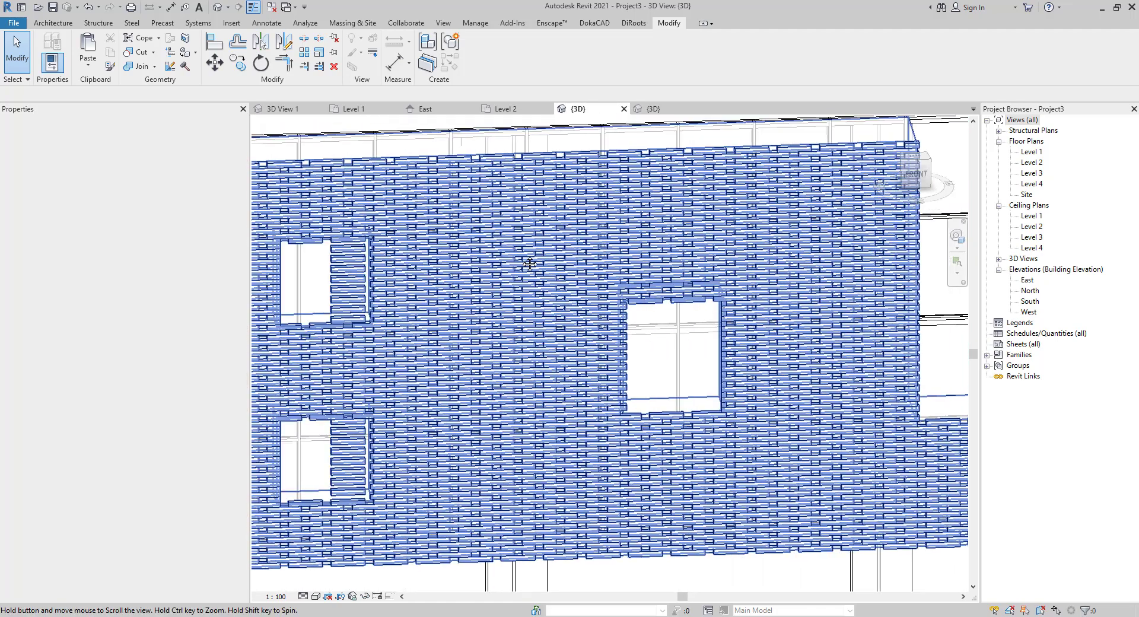
- Reopen the mass for in-place editing and remove the brick-panelled divided surface from its front face
left_click(530, 263)
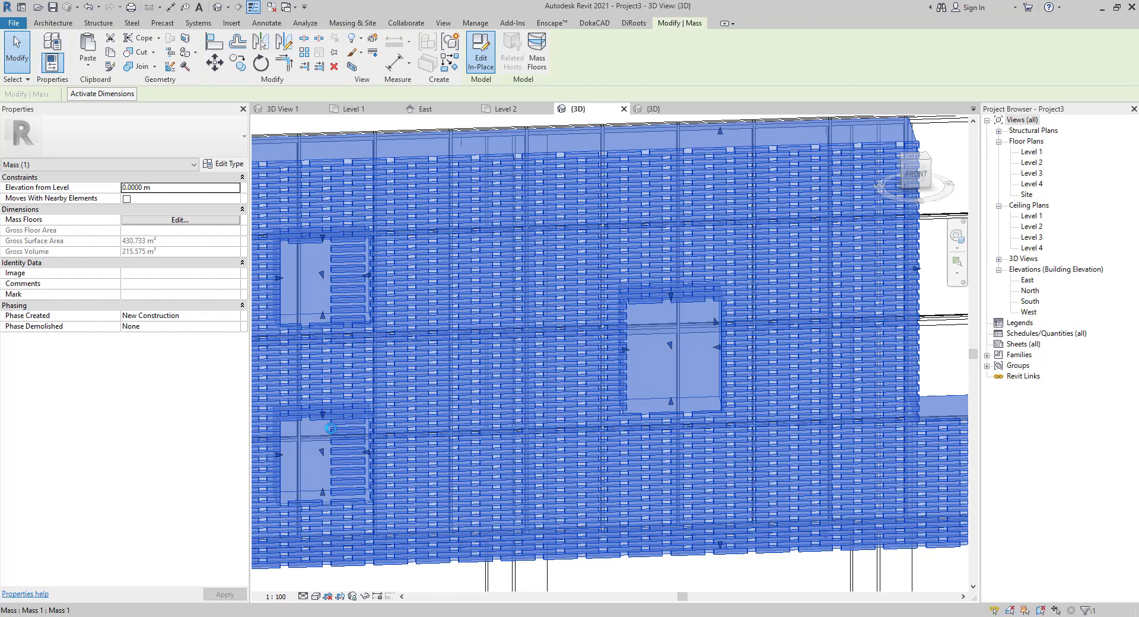
double_click(330, 444)
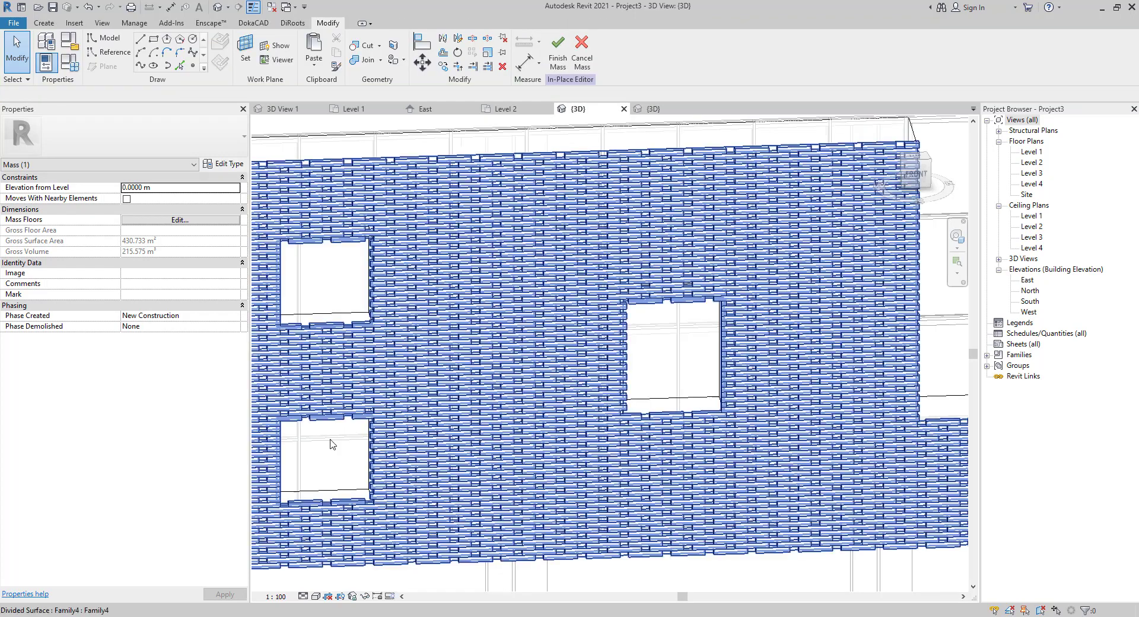
middle_click_drag(326, 440, 387, 438)
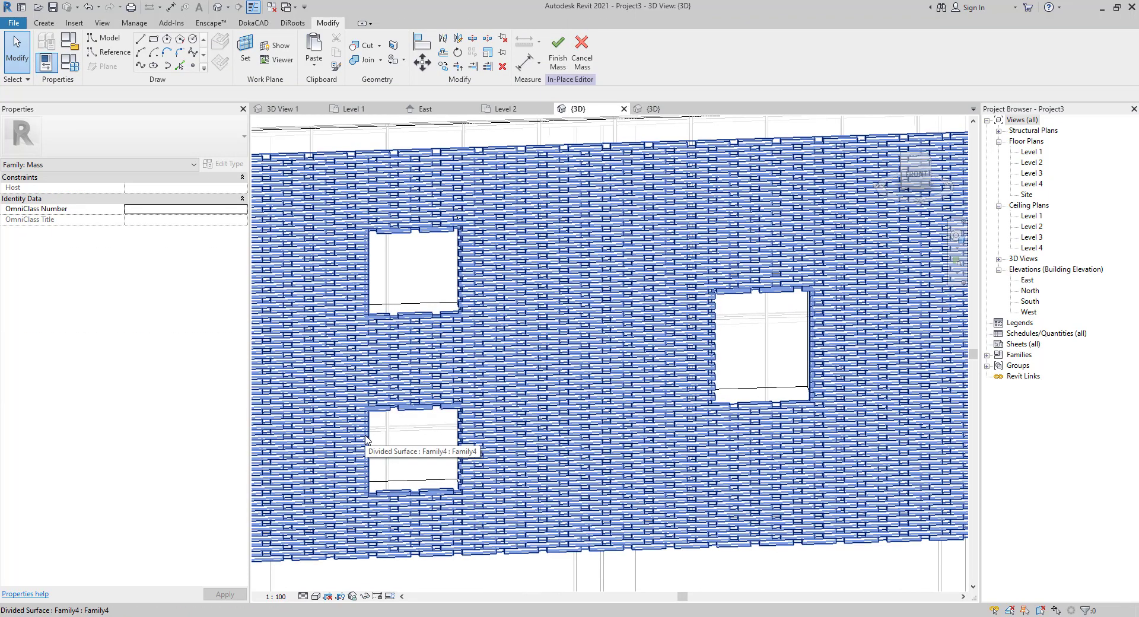
left_click(366, 440)
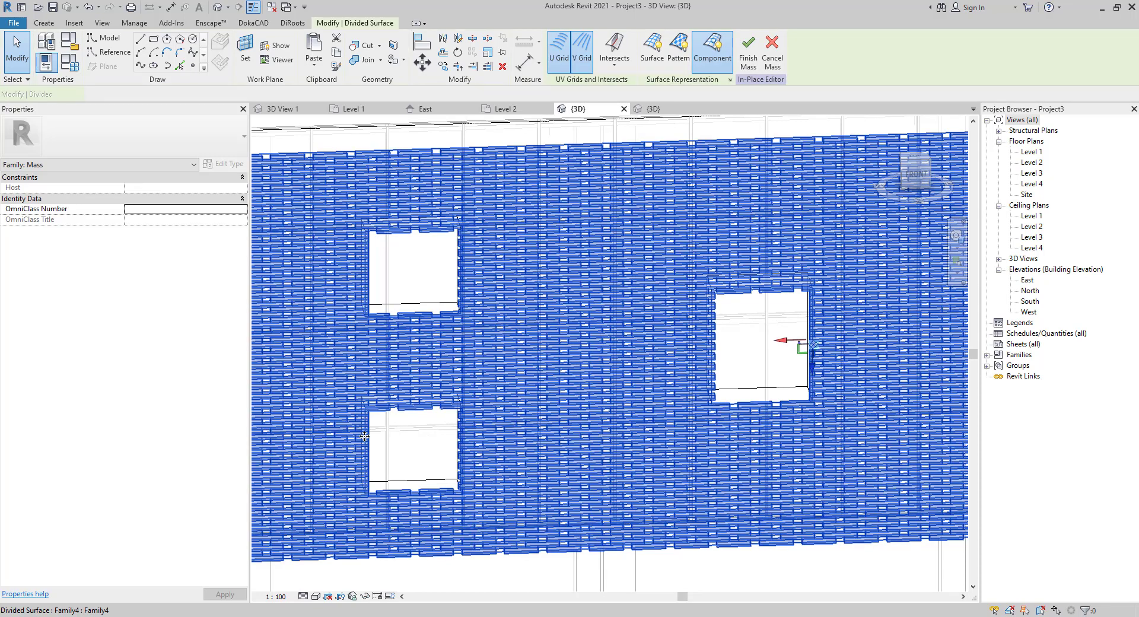
key("Escape")
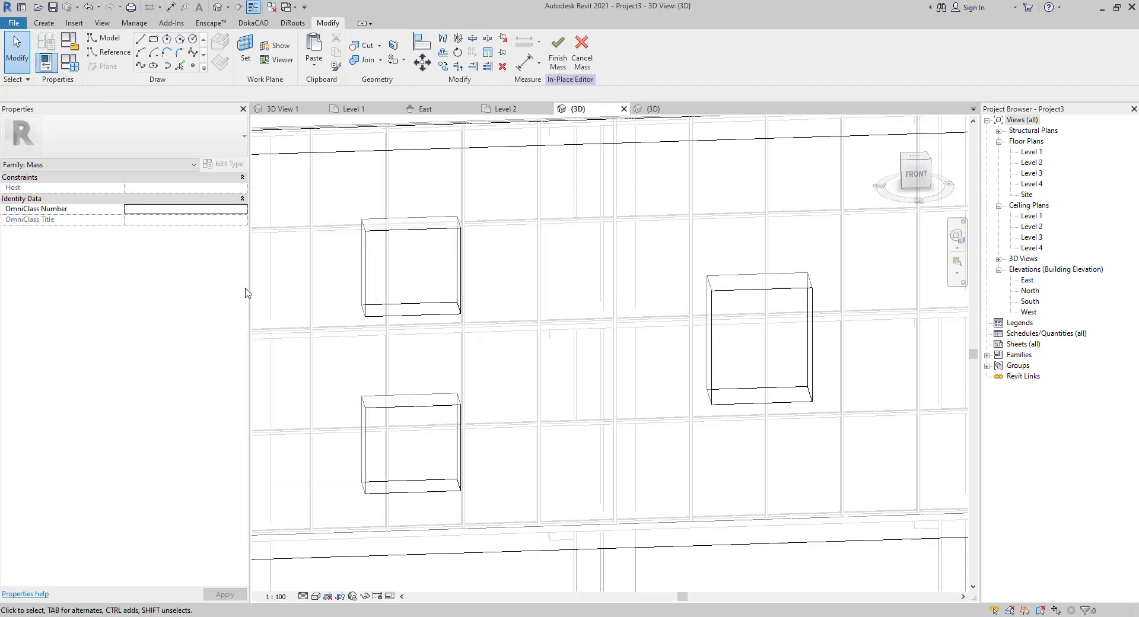
- Try to widen the upper-left window opening to about 1.97 m by moving only its right edge
middle_click_drag(503, 290, 484, 333, "shift")
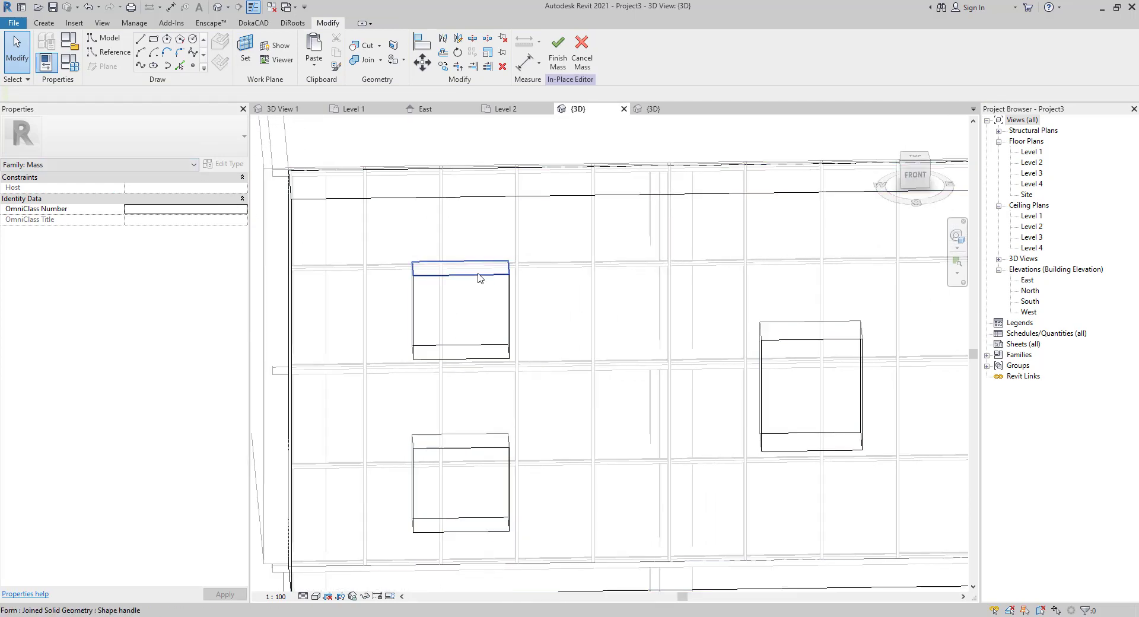
left_click(511, 307)
scroll(528, 305, "up", 1)
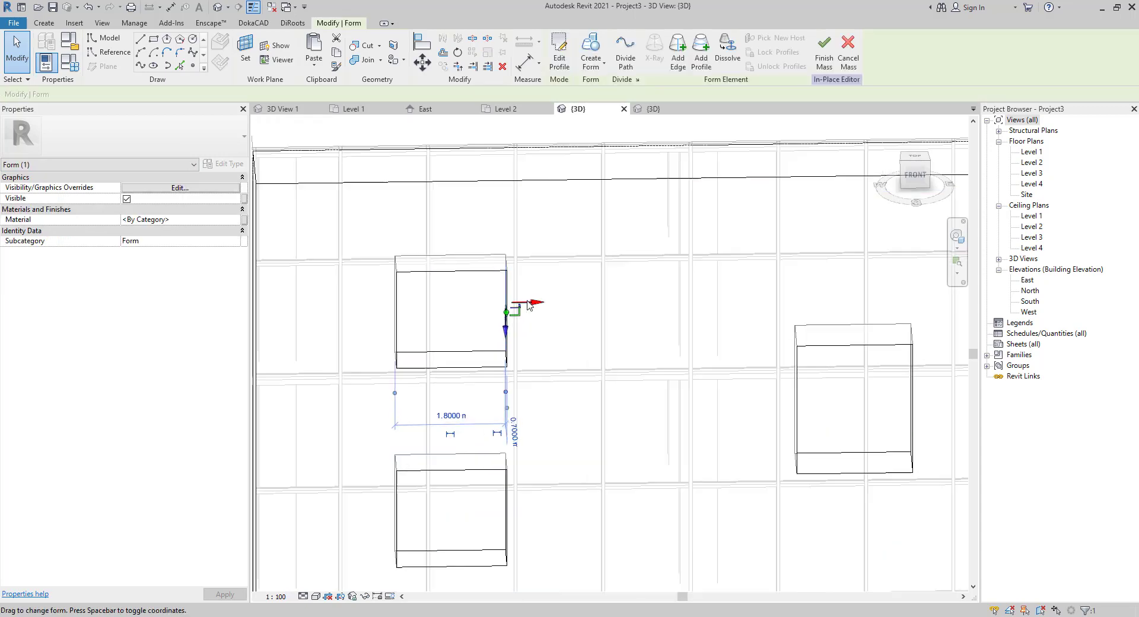
scroll(529, 306, "up", 1)
left_click_drag(530, 305, 543, 304)
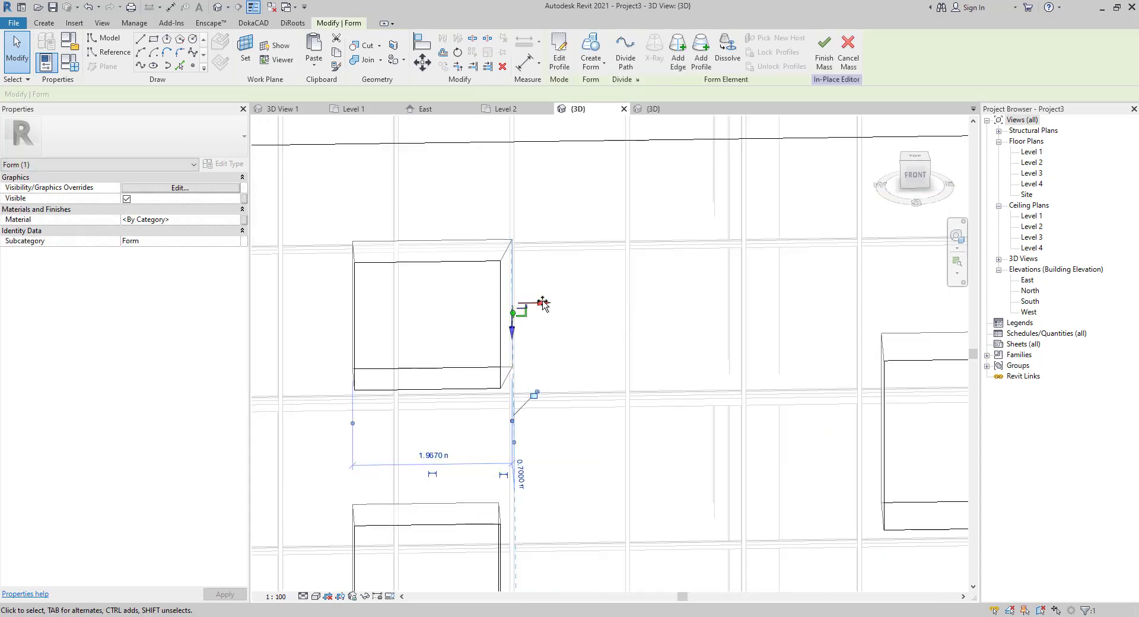
key("ctrl+z")
- Widen the upper-left window opening to about 2.11 m by moving its right side face, and raise its top face slightly
middle_click_drag(425, 314, 496, 344)
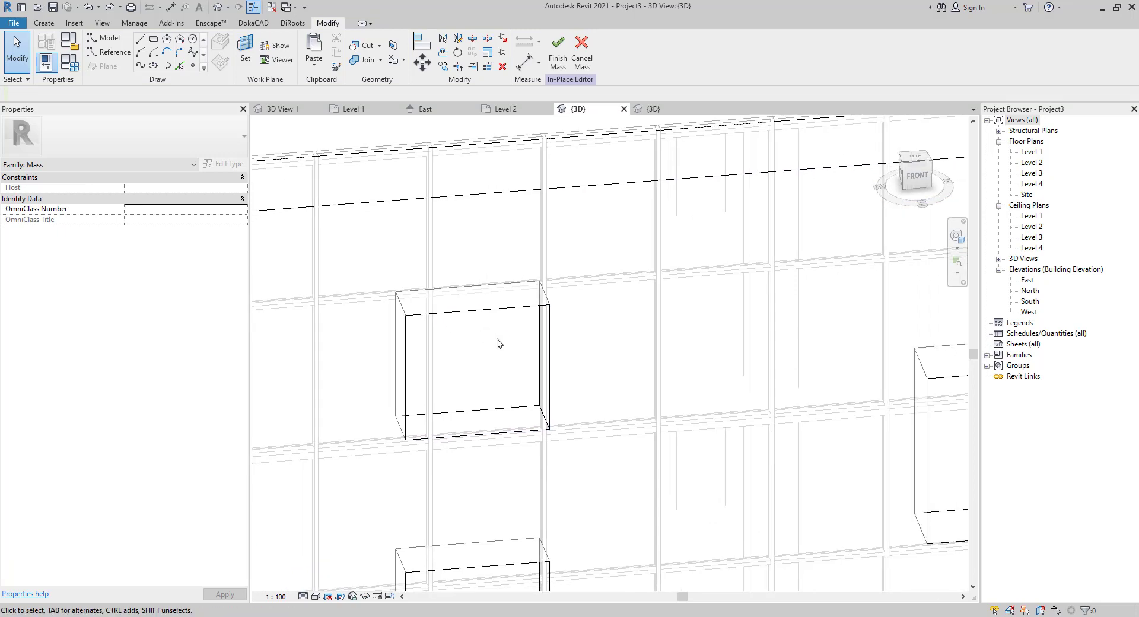
left_click(541, 381)
left_click_drag(518, 358, 544, 359)
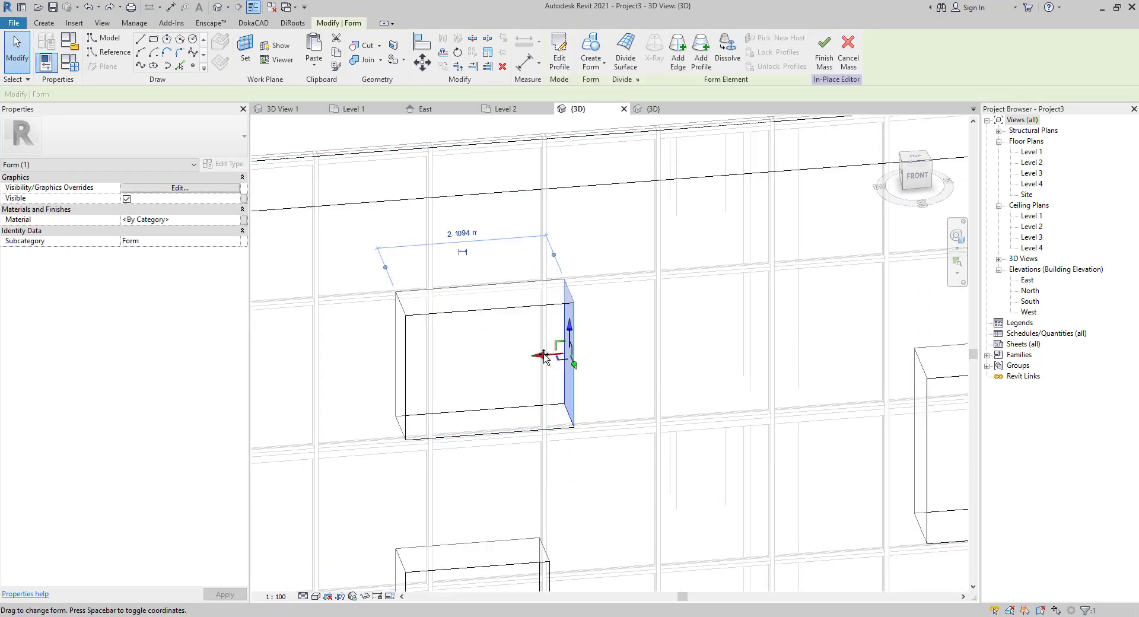
left_click(469, 306)
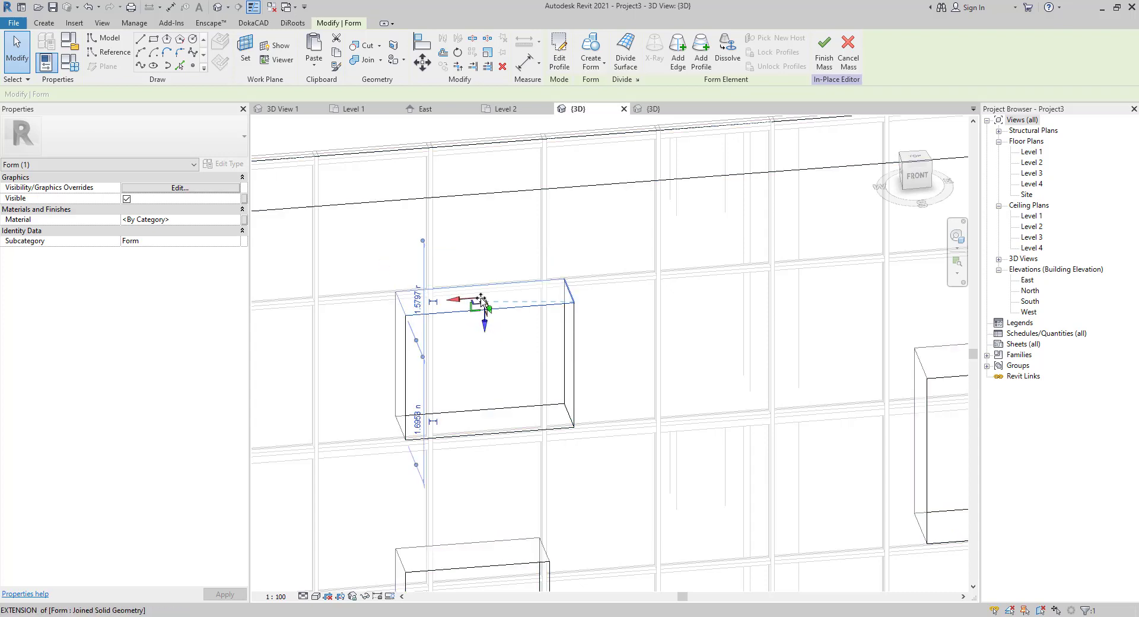
left_click_drag(488, 322, 488, 297)
left_click(522, 389)
- Delete the void form that cuts the lower-left window opening
middle_click_drag(522, 390, 658, 427, "shift")
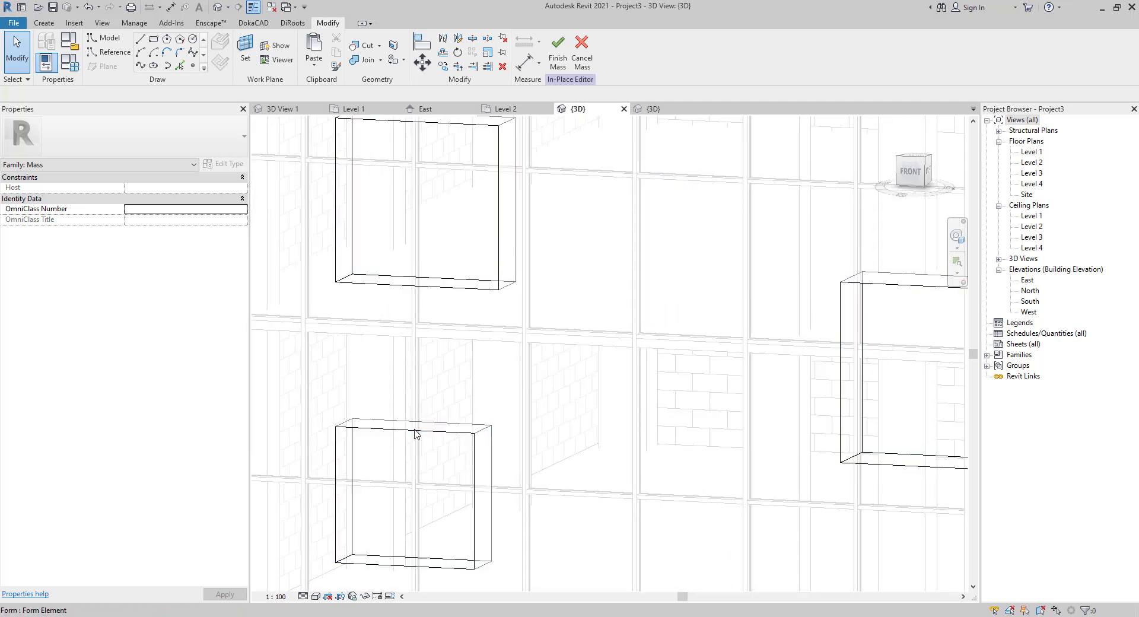
key("Tab")
key("Tab")
key("Tab")
key("Tab")
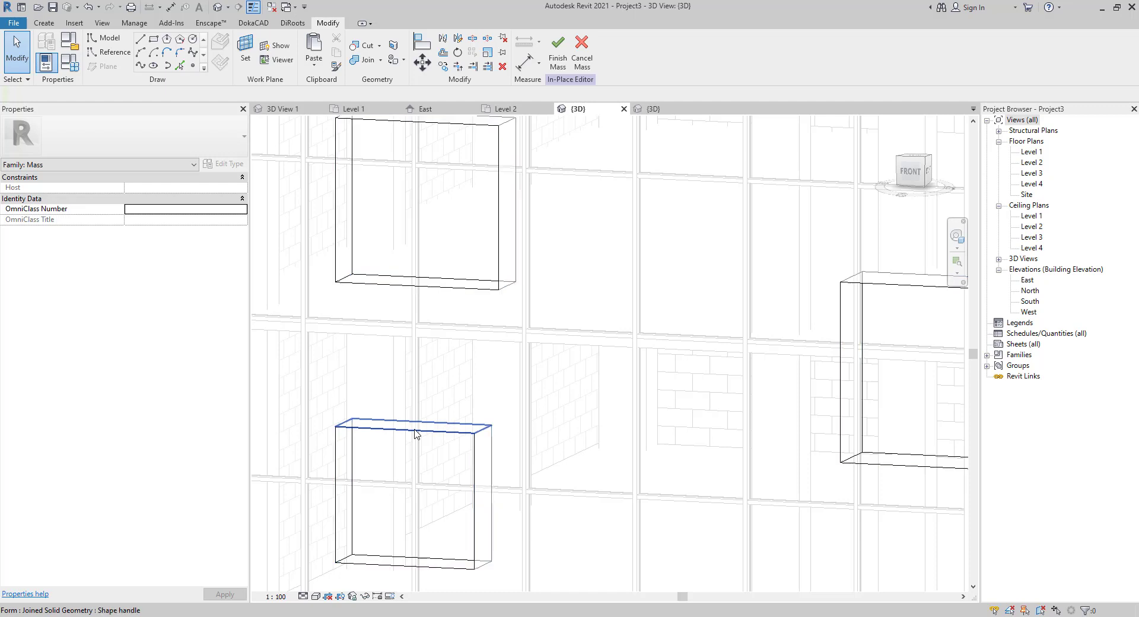
key("Tab")
left_click(416, 432)
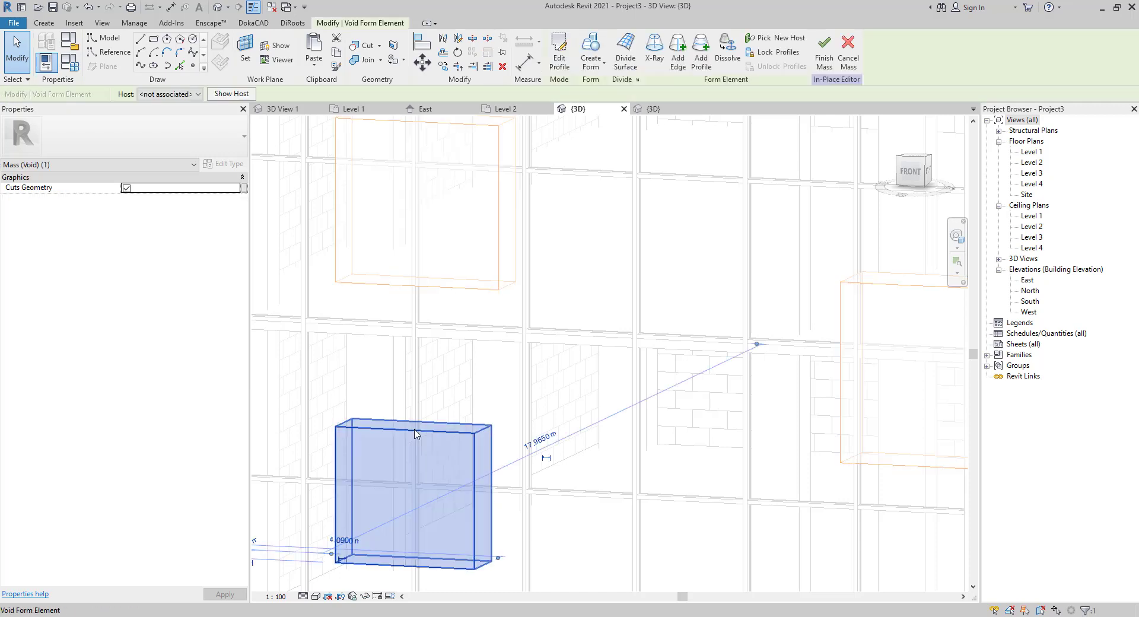
key("Delete")
- Select the upper-left window's void form and show the whole facade straight from the front
key("Tab")
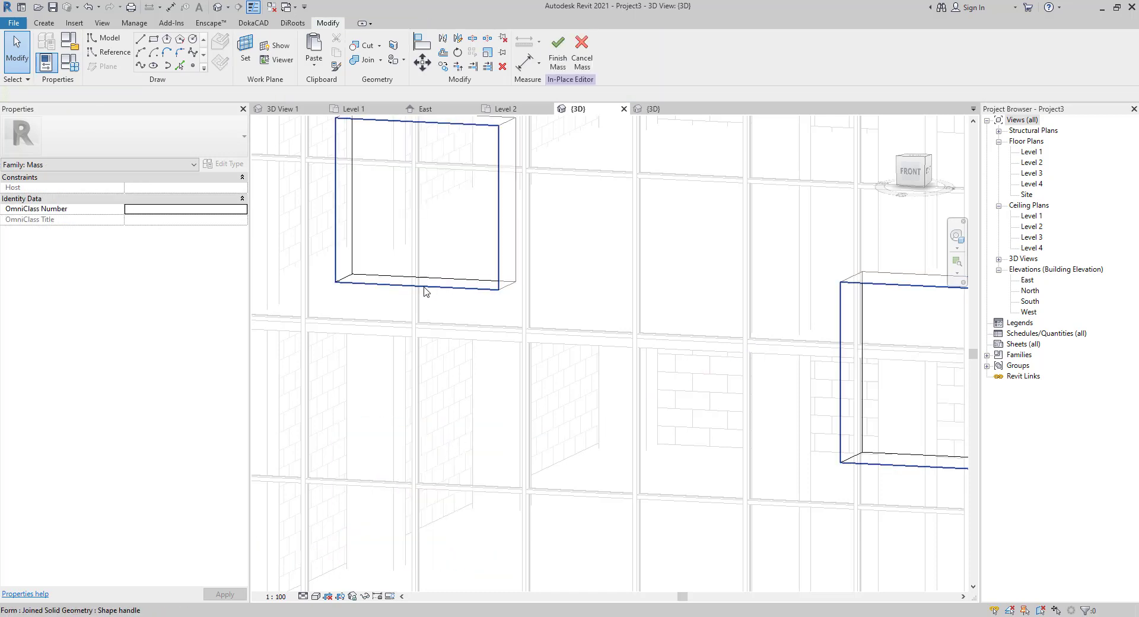
key("Tab")
key("Tab")
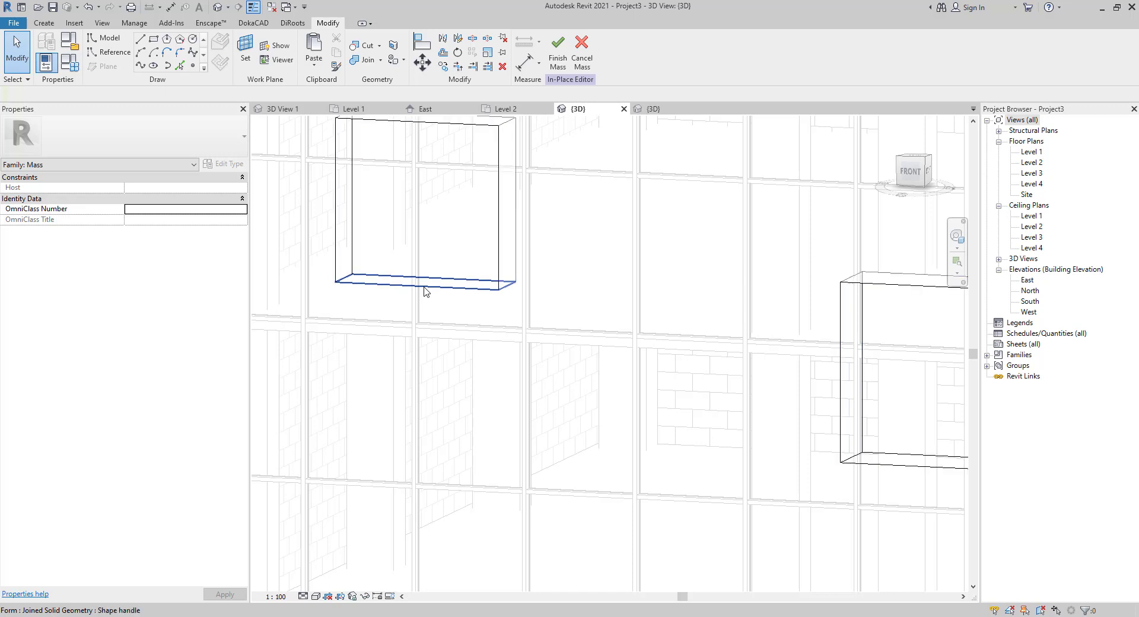
key("Tab")
left_click(424, 289)
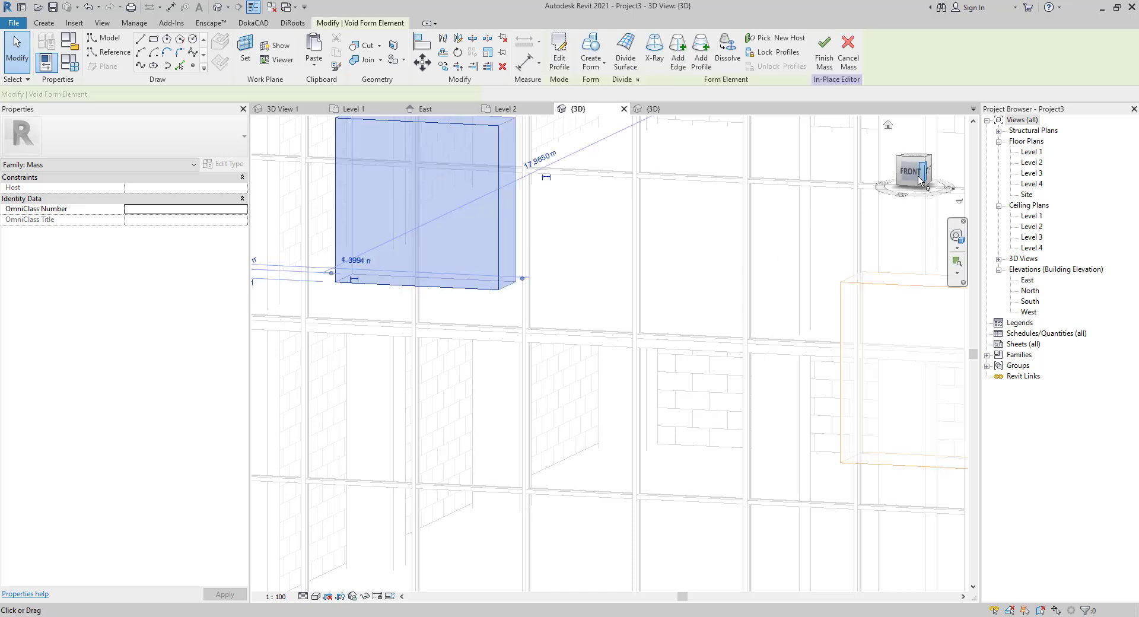
middle_click_drag(468, 277, 511, 305, "shift")
scroll(510, 305, "up", 3)
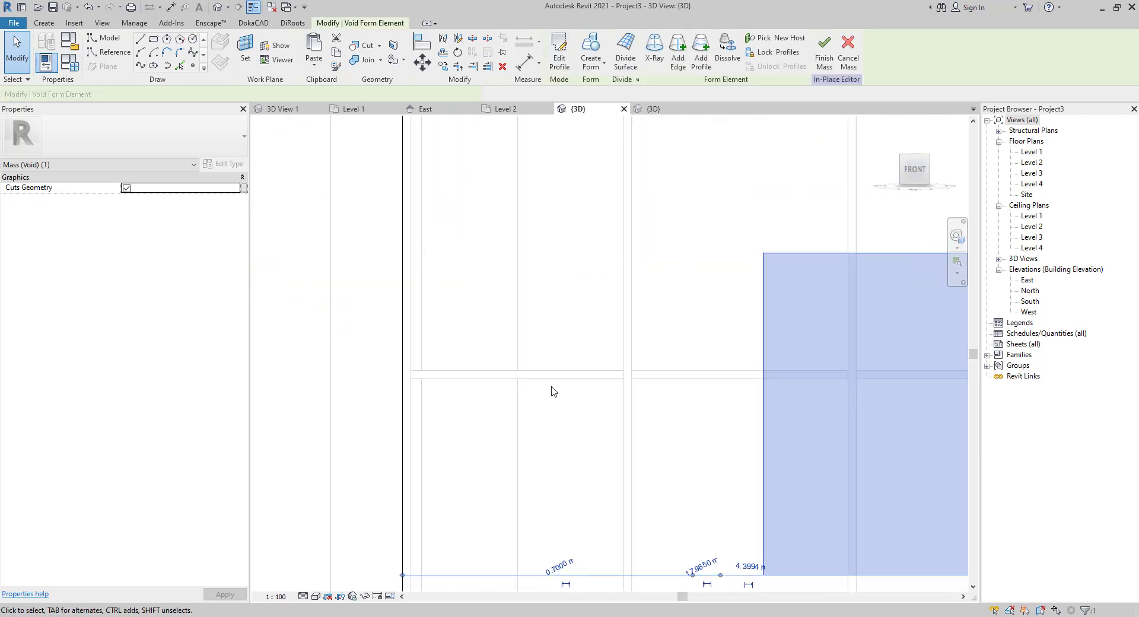
scroll(456, 356, "down", 8)
middle_click_drag(527, 436, 485, 323)
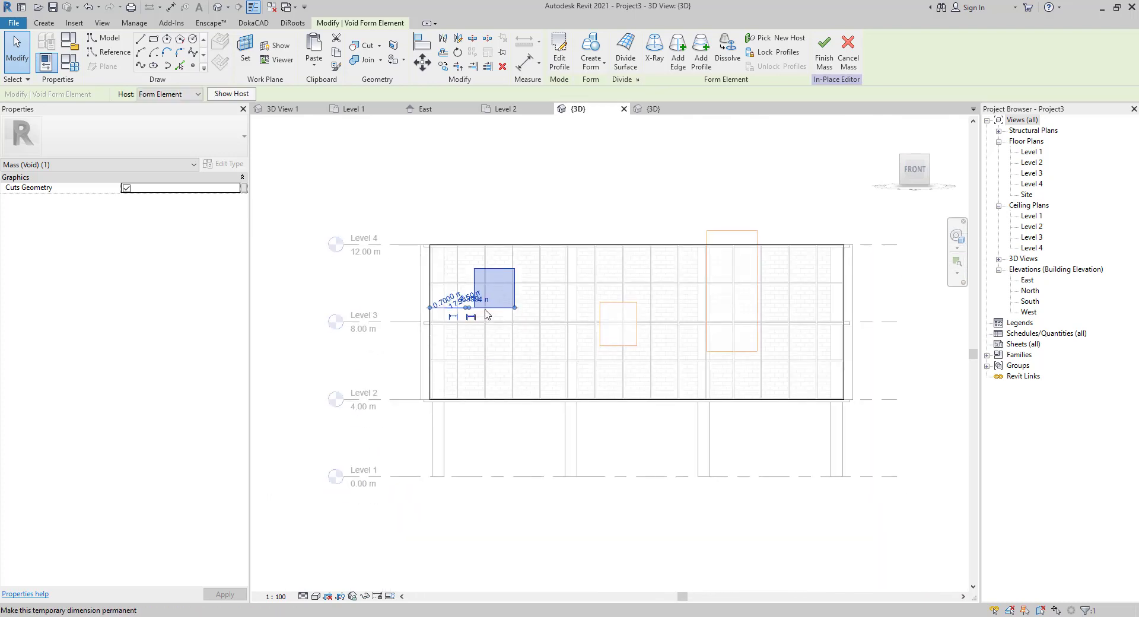
- Sketch a wide rectangle below the upper-left window, straddling the mass's lower edge at Level 2
key("c")
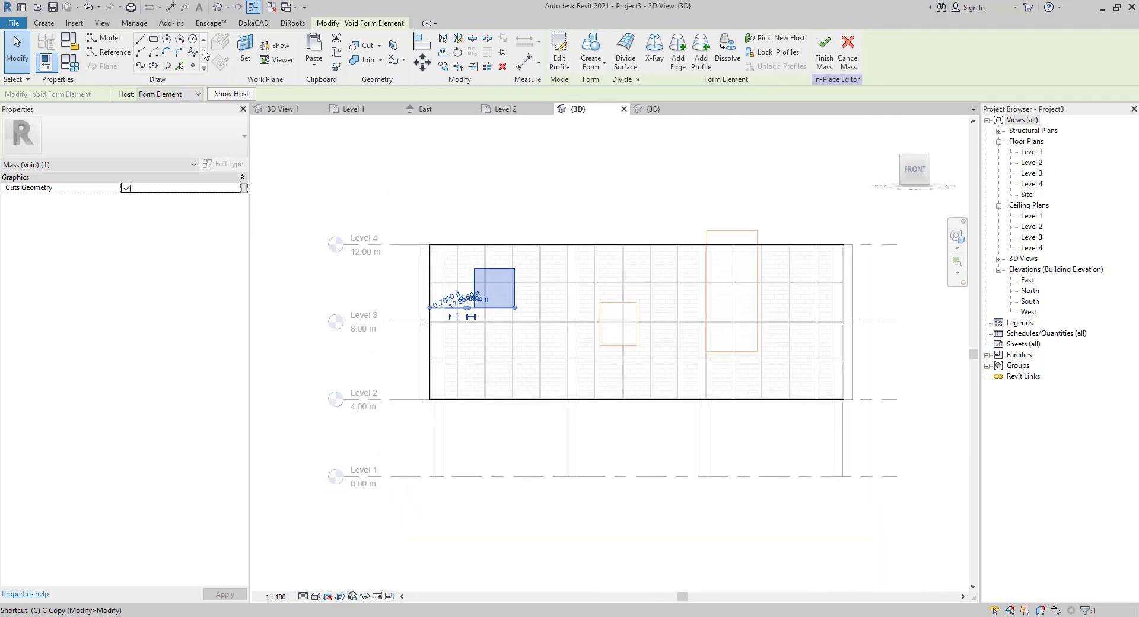
key("Escape")
key("l")
key("i")
left_click(481, 413)
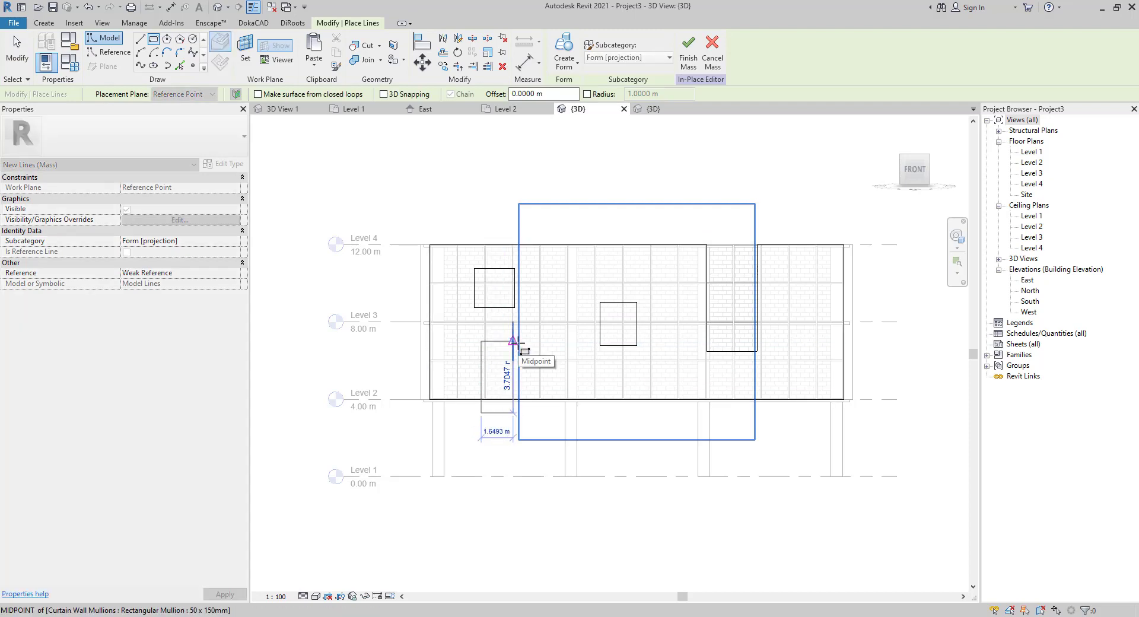
left_click(552, 372)
key("Escape")
scroll(504, 387, "up", 2)
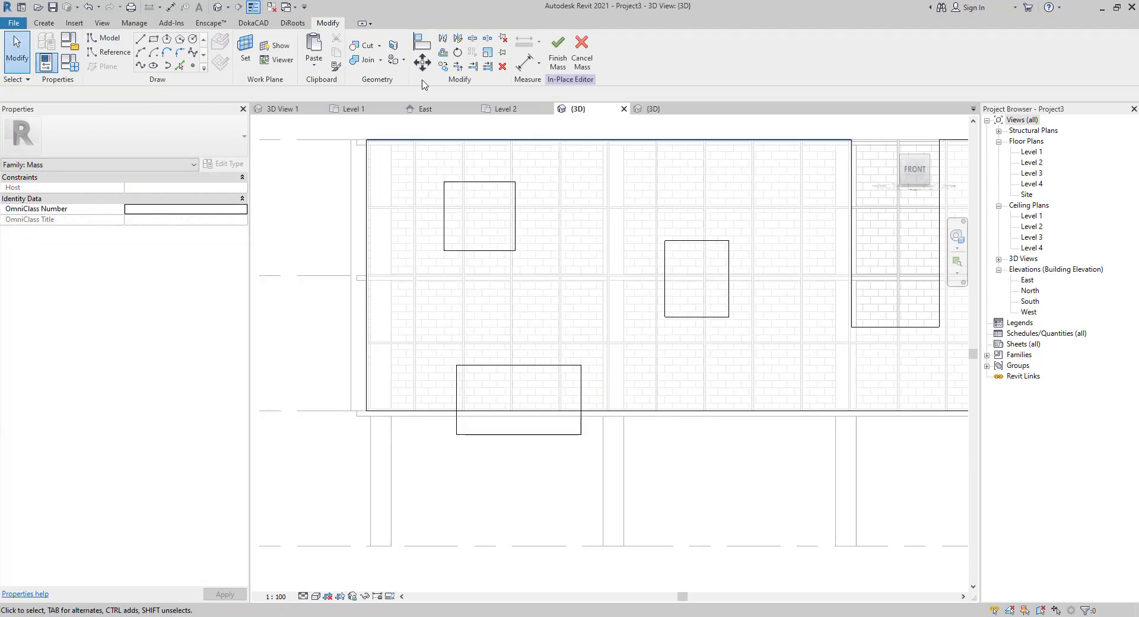
- Create a void form from the rectangle at the facade's lower edge to cut an opening through the mass
left_click(481, 368)
left_click(564, 63)
left_click(570, 106)
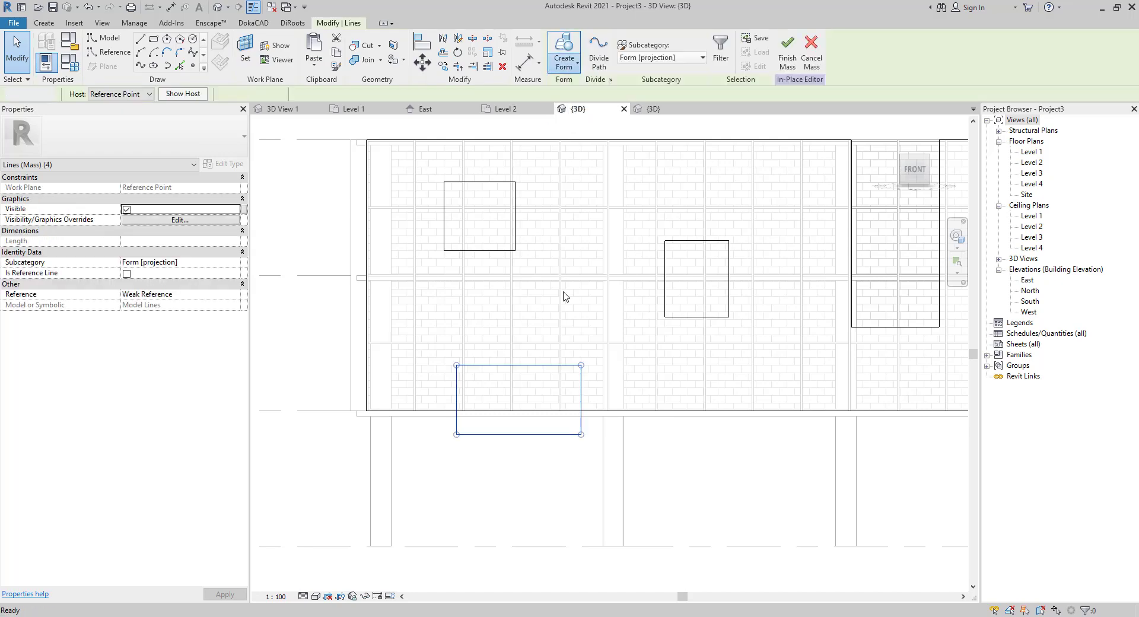
key("Escape")
middle_click_drag(480, 366, 544, 483, "shift")
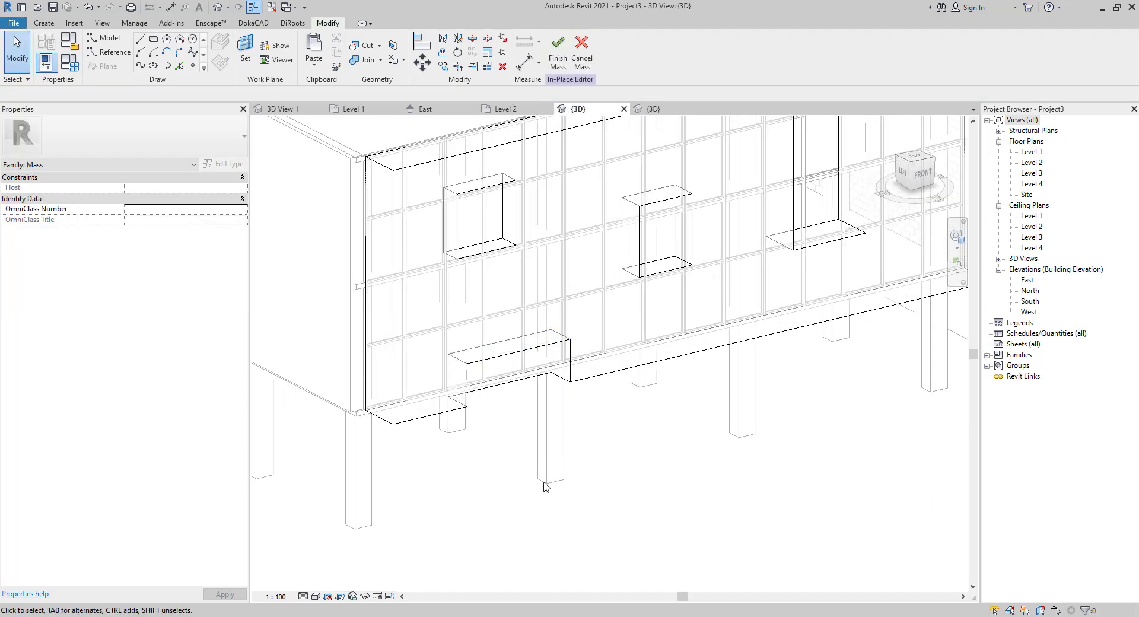
middle_click_drag(662, 500, 469, 433, "shift")
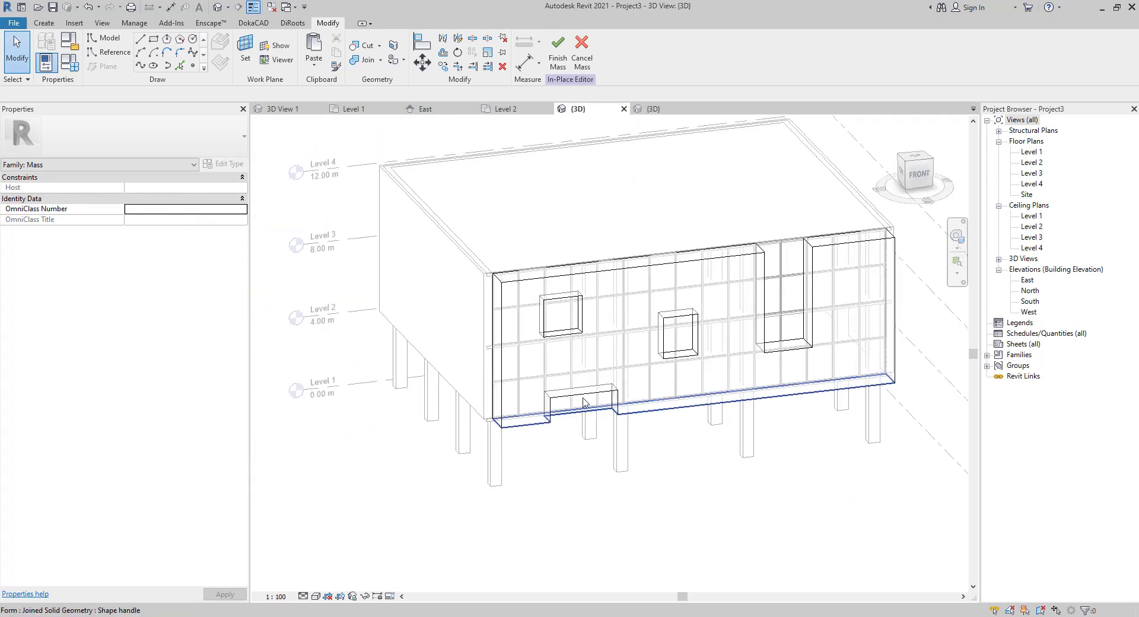
- Divide the front face of the mass into a UV grid surface
scroll(468, 433, "up", 2)
key("Tab")
key("Tab")
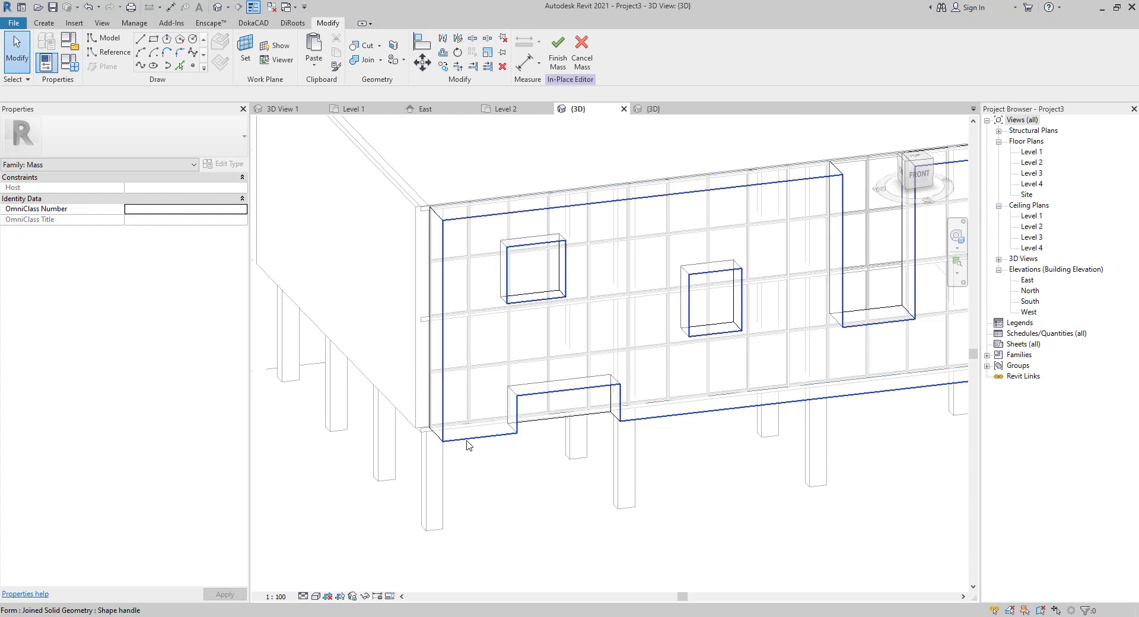
left_click(406, 194)
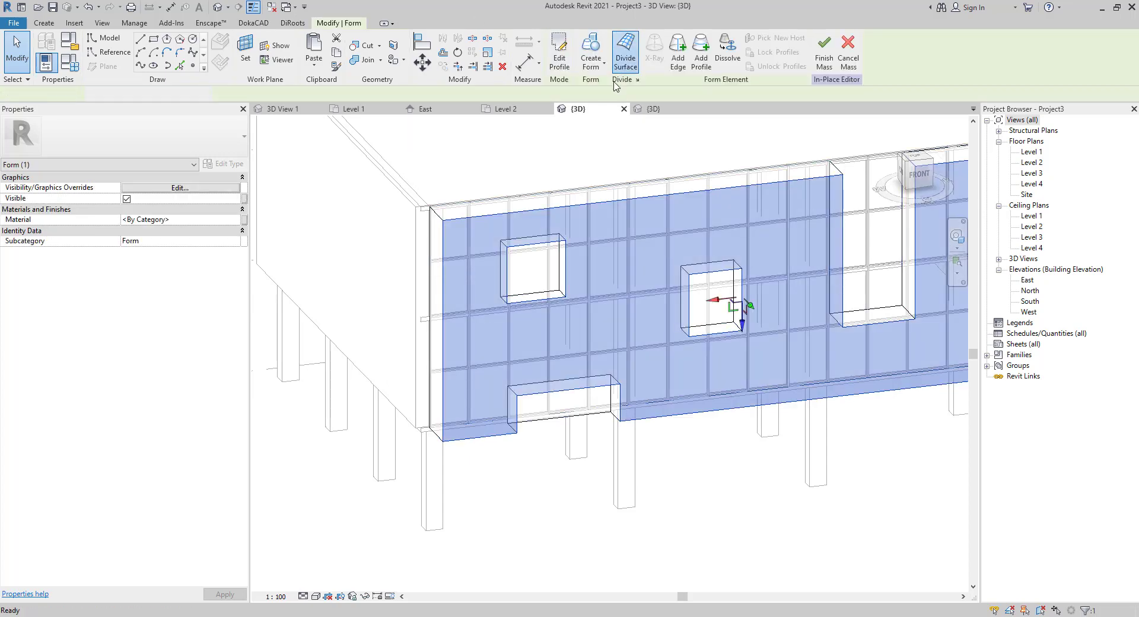
left_click(625, 54)
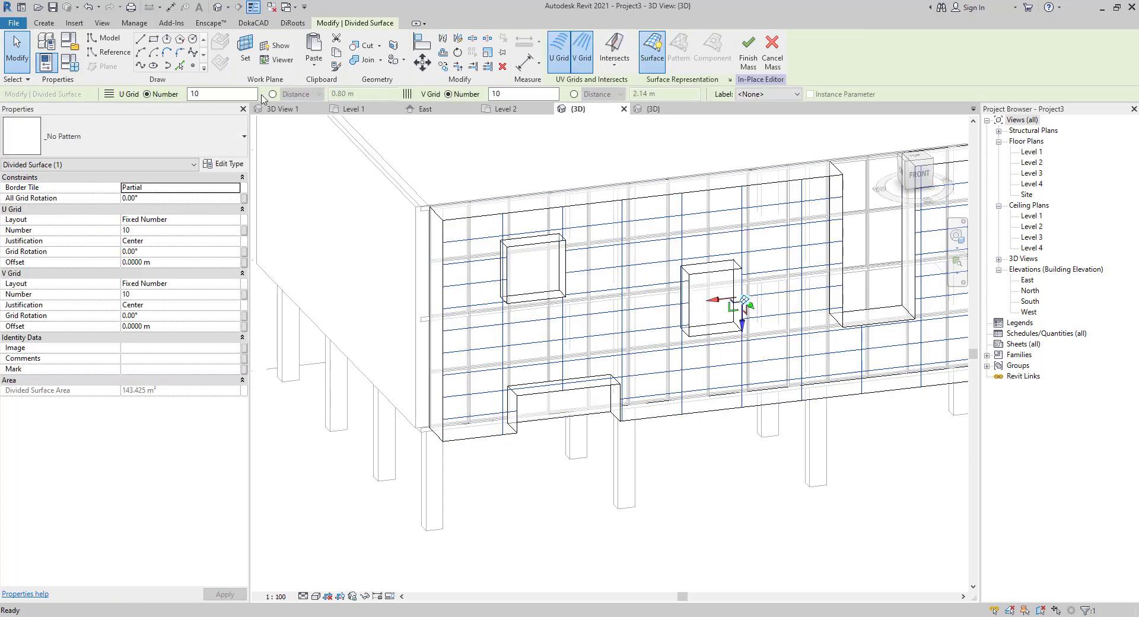
- Lay out the divided surface by fixed distance, with a U grid of 0.1 m and a V grid of 0.4 m
left_click(272, 94)
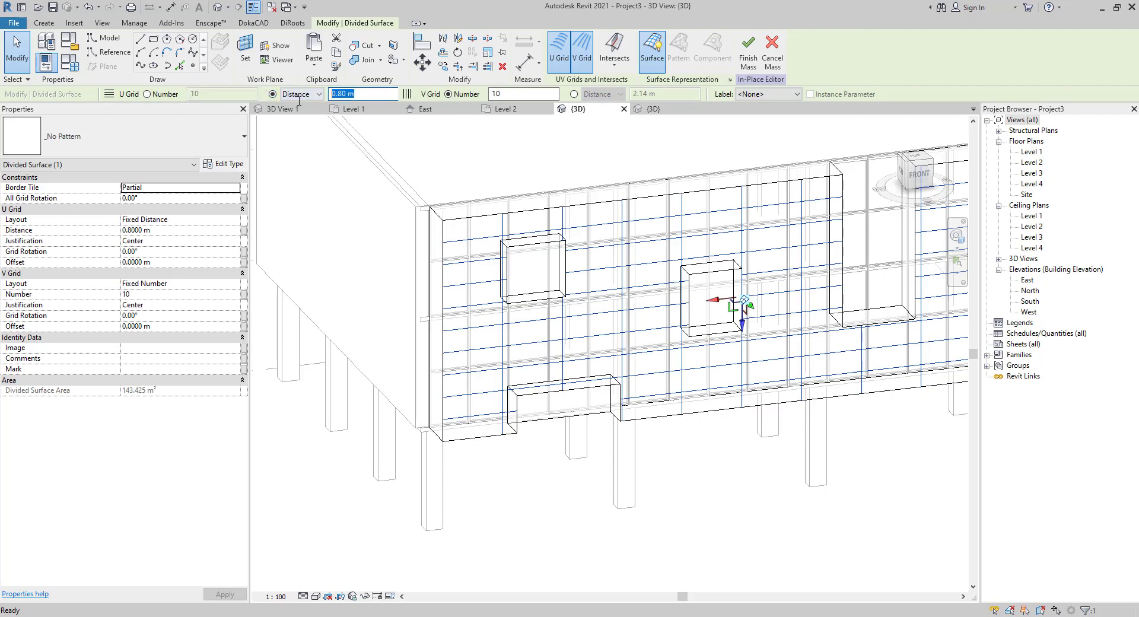
type(".1")
left_click(574, 94)
type(".")
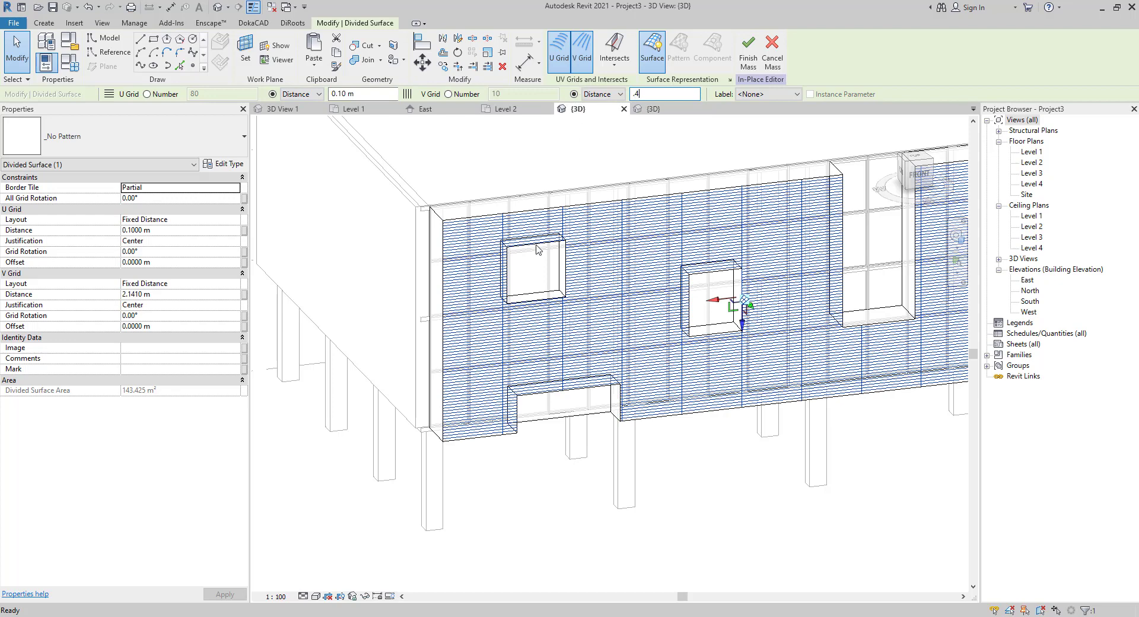
type("4")
key("Return")
left_click(325, 502)
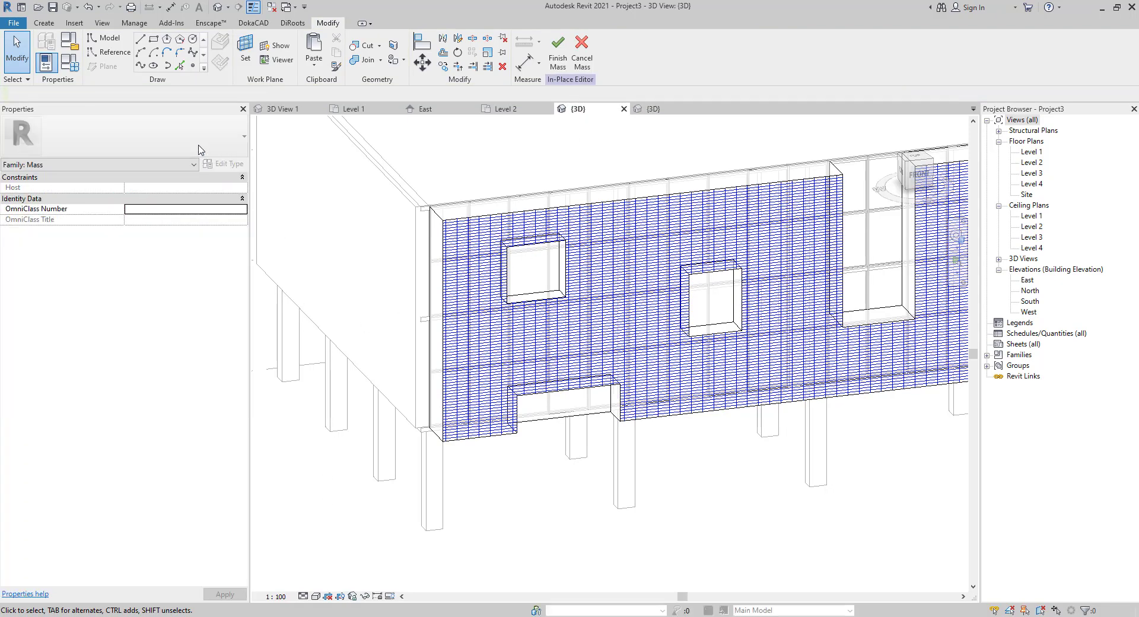
- Apply the Family4 1/2 Step brick component to the divided front surface
left_click(452, 296)
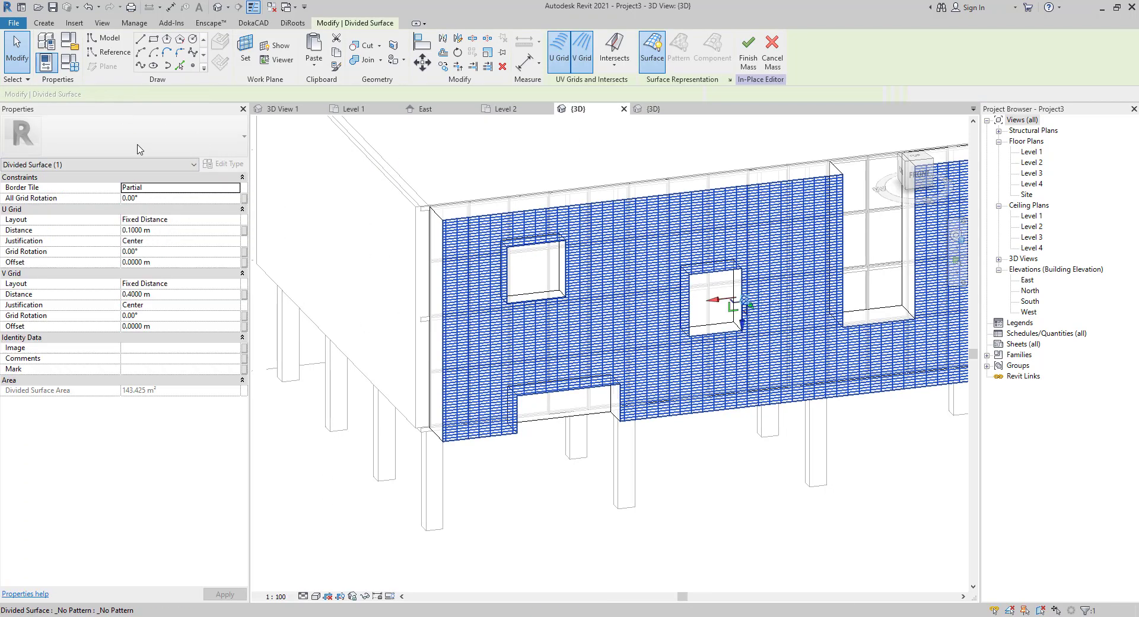
left_click(141, 146)
left_click(50, 229)
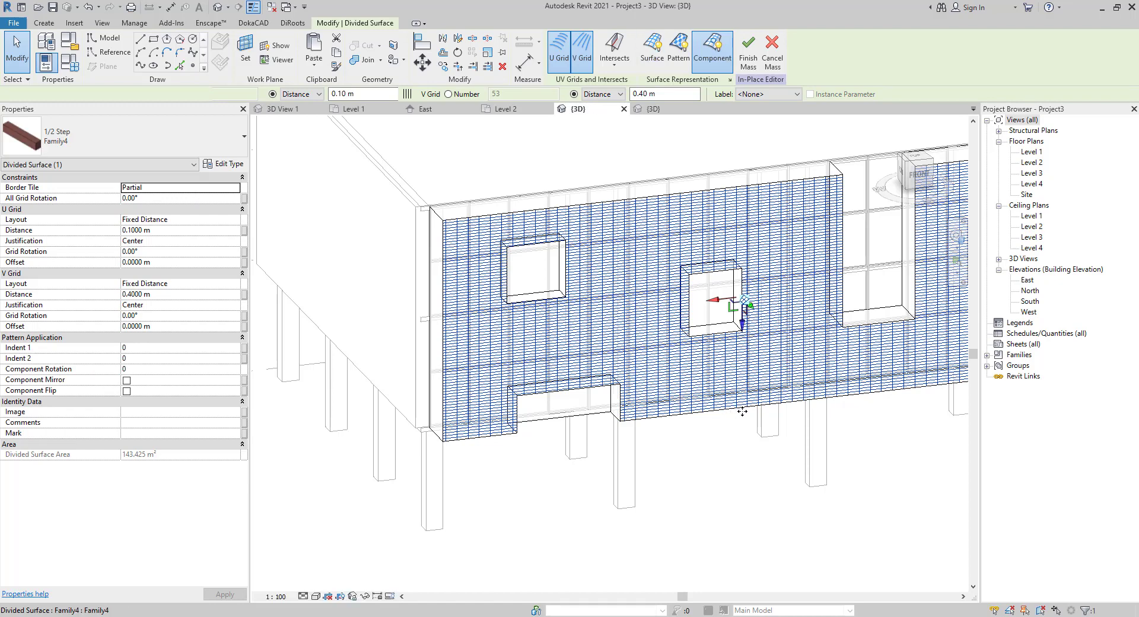
left_click(234, 187)
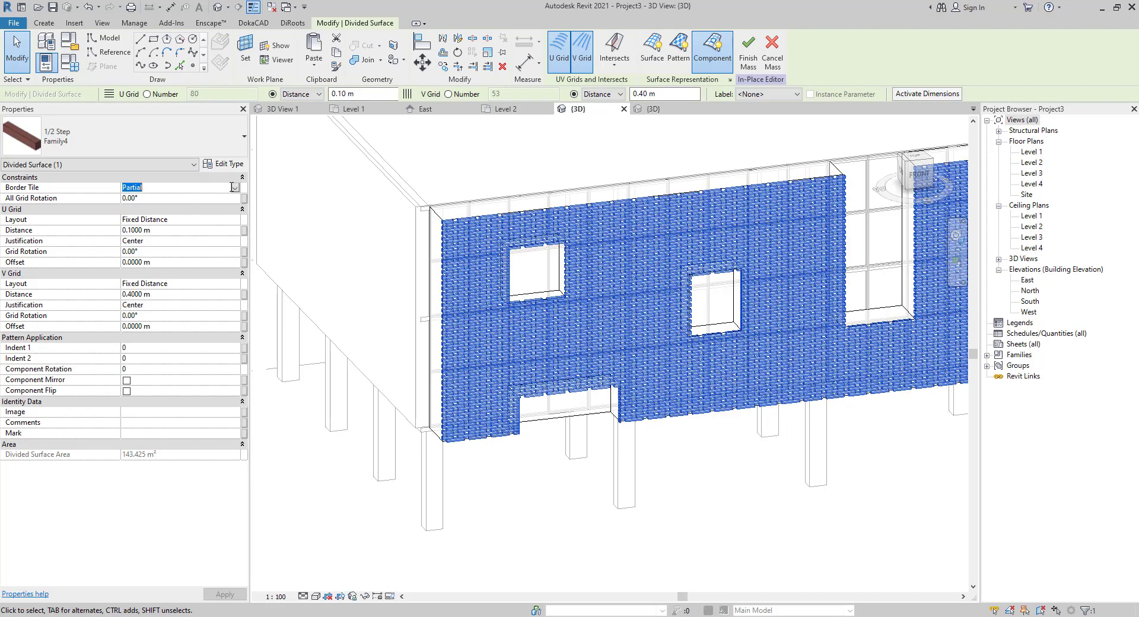
left_click(235, 188)
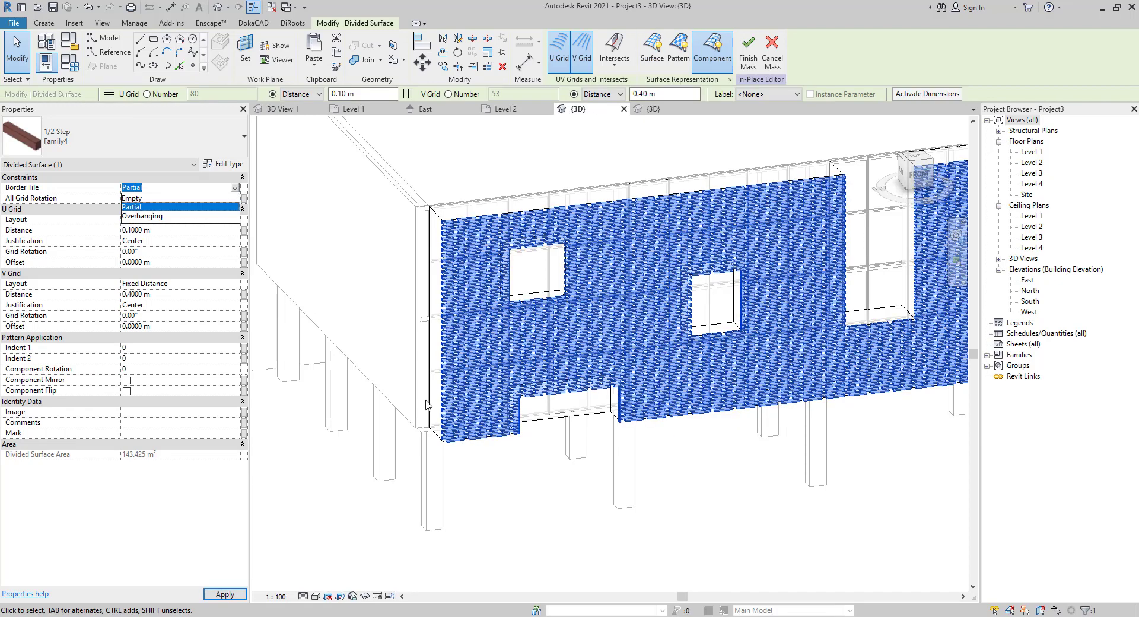
left_click(538, 509)
middle_click_drag(674, 476, 508, 445)
left_click(579, 512)
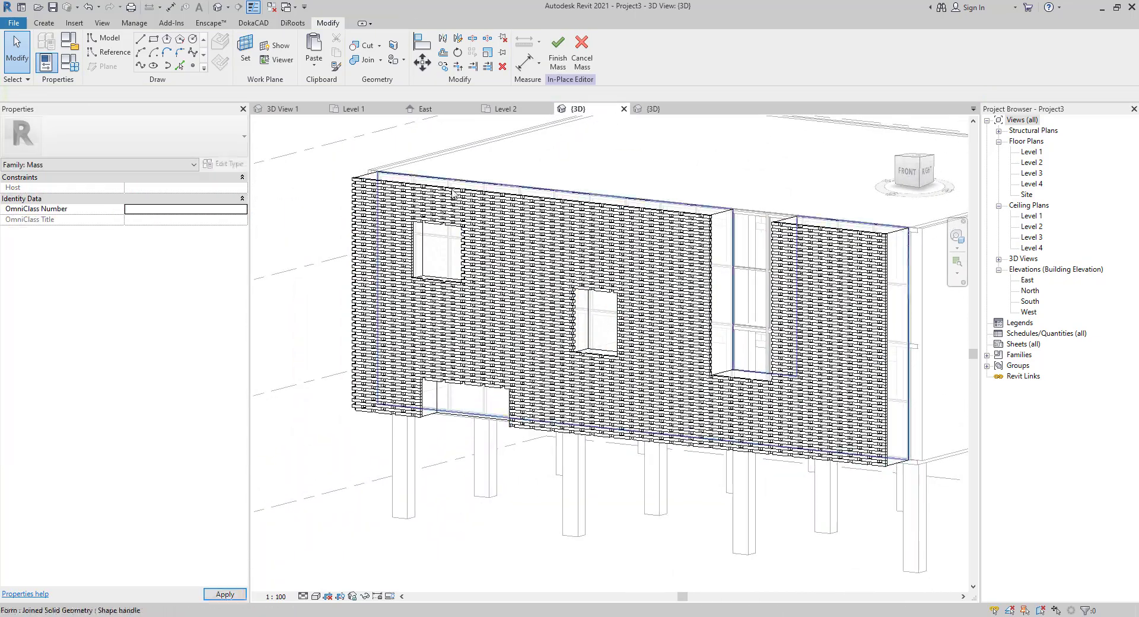
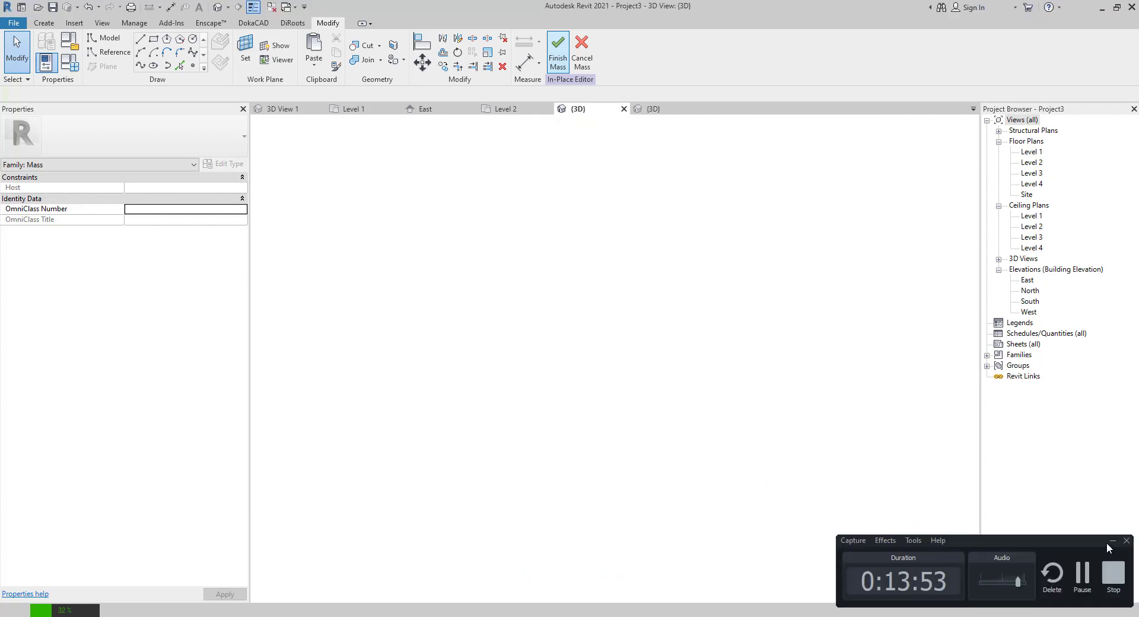
- Examine how the bricks end around the window openings and edges of the front facade
left_click(1110, 542)
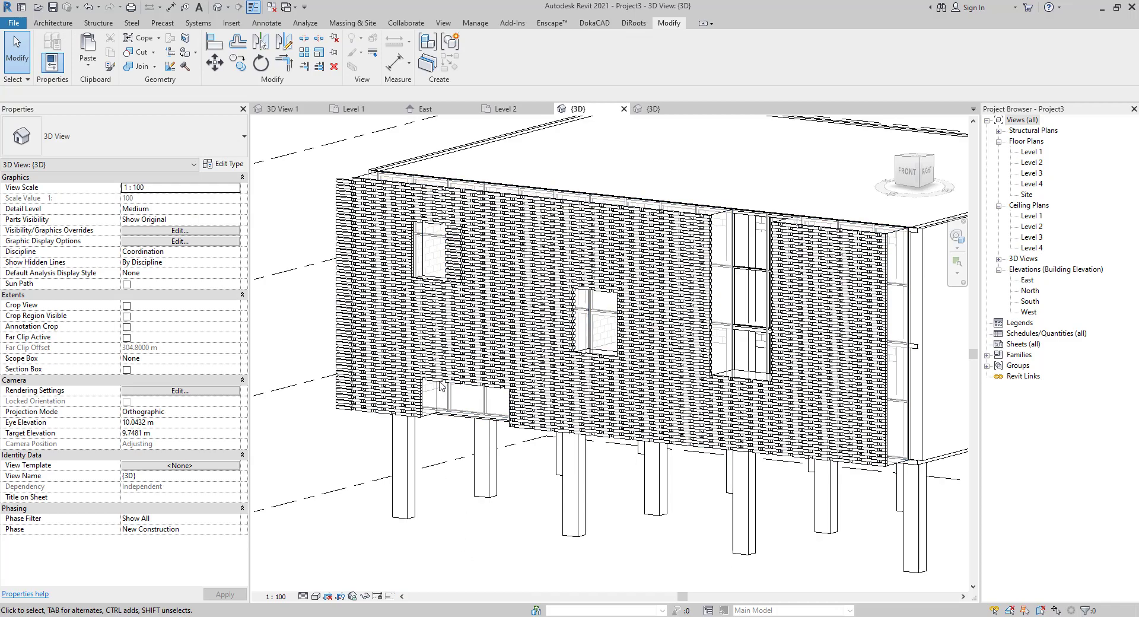
middle_click_drag(398, 214, 453, 208, "shift")
scroll(453, 209, "up", 1)
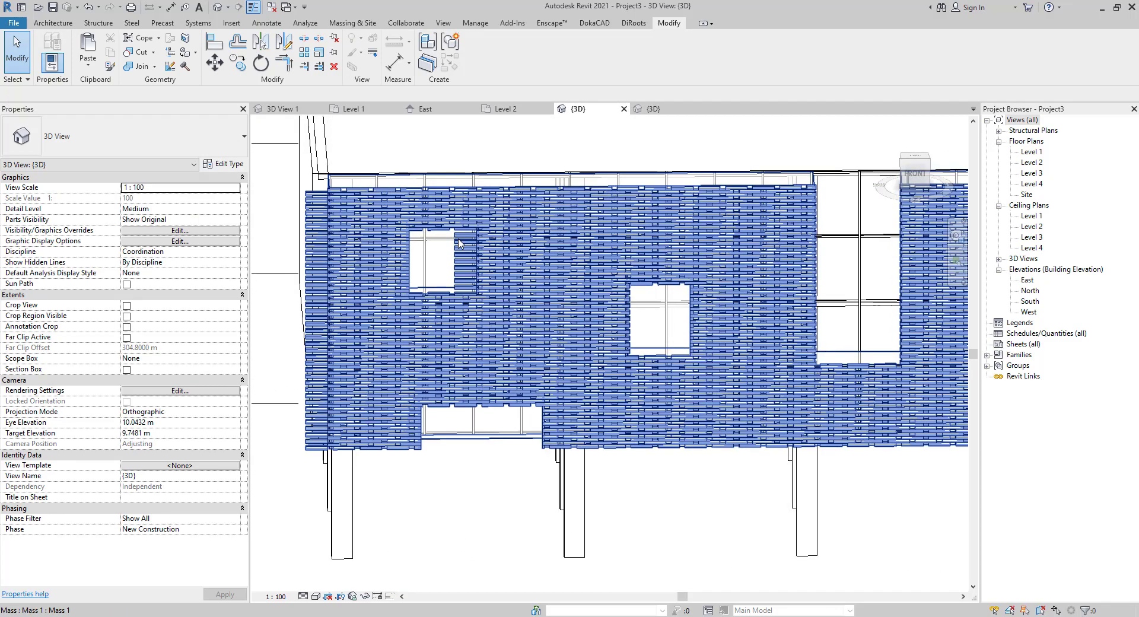
scroll(458, 239, "up", 8)
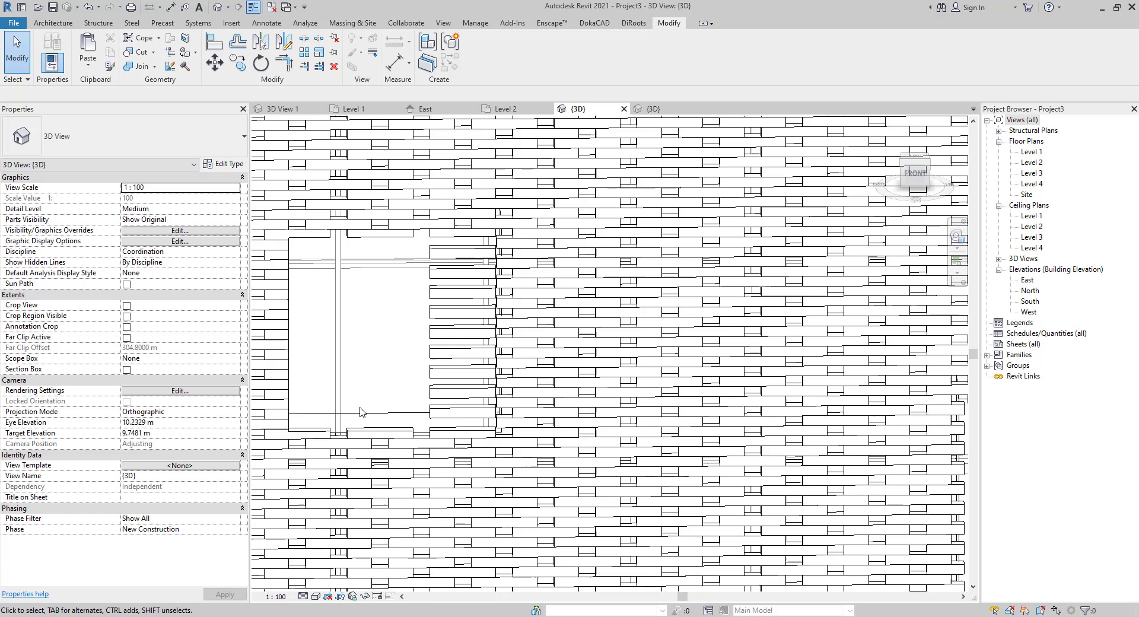
scroll(361, 410, "down", 2)
middle_click_drag(362, 408, 368, 269)
scroll(368, 268, "down", 1)
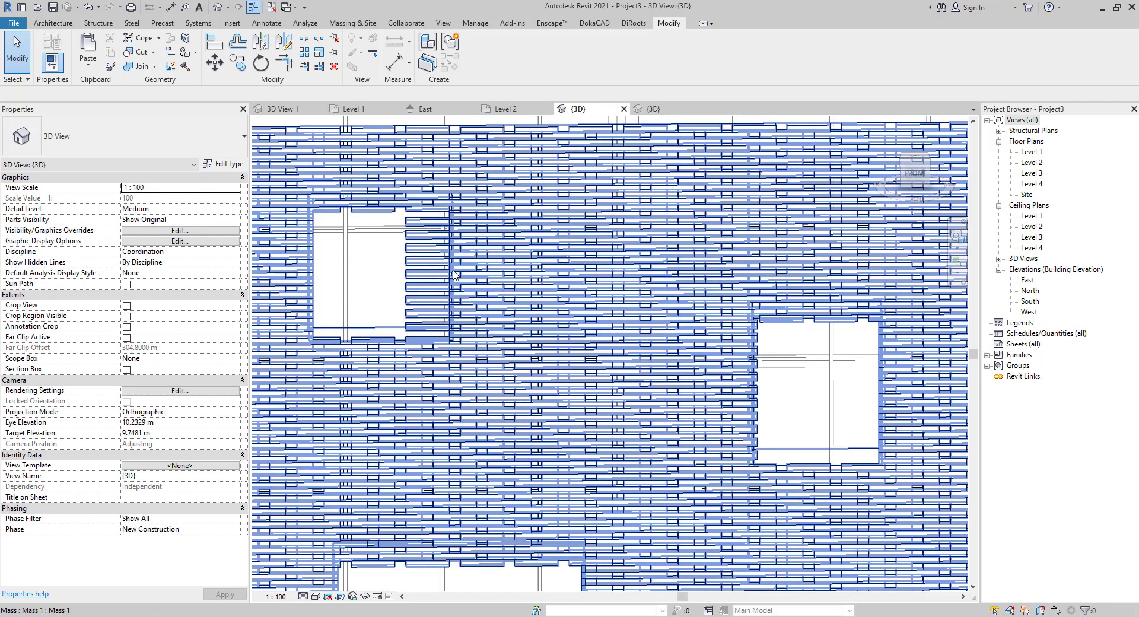
middle_click_drag(628, 288, 473, 181)
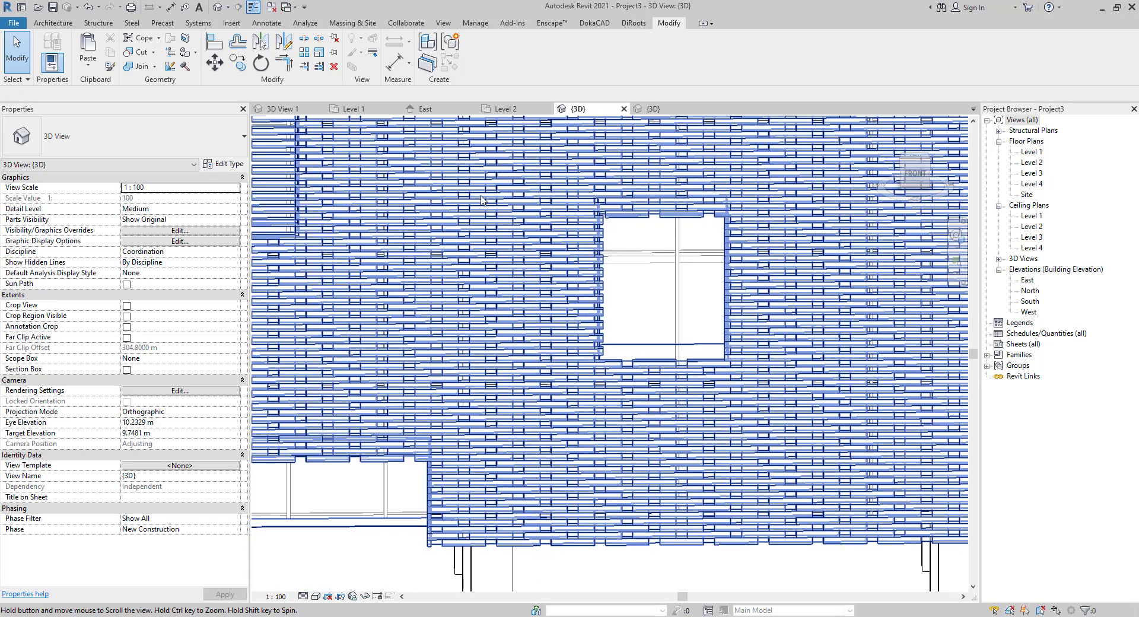
scroll(481, 237, "down", 1)
middle_click_drag(484, 252, 545, 298)
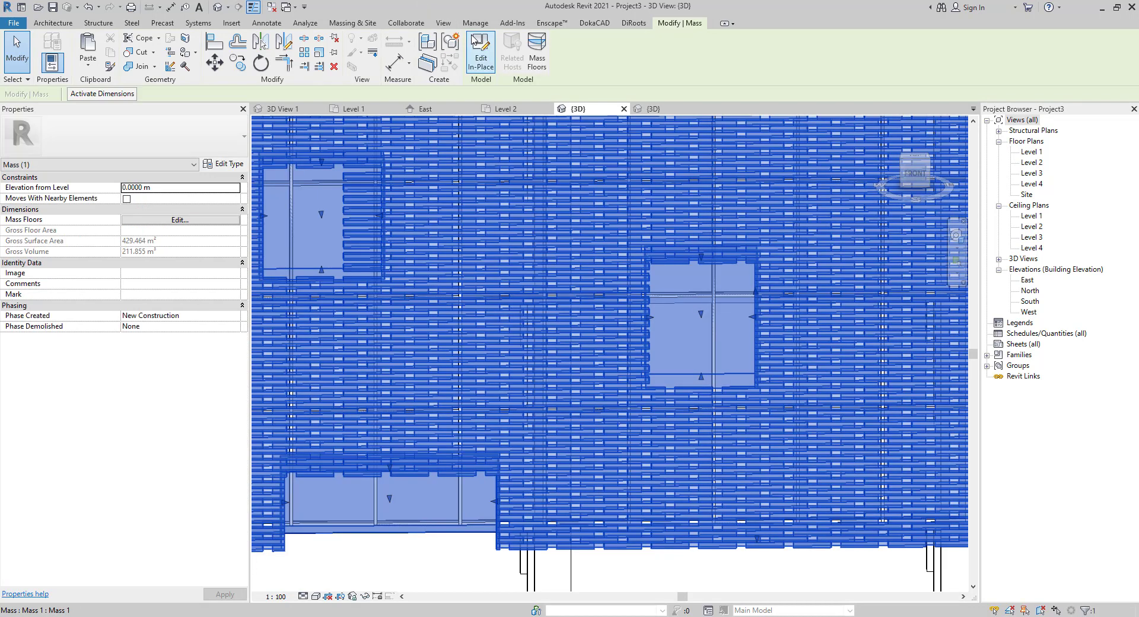
- Edit the mass in place, set the brick surface's Border Tile to Empty, and finish the mass
left_click(478, 42)
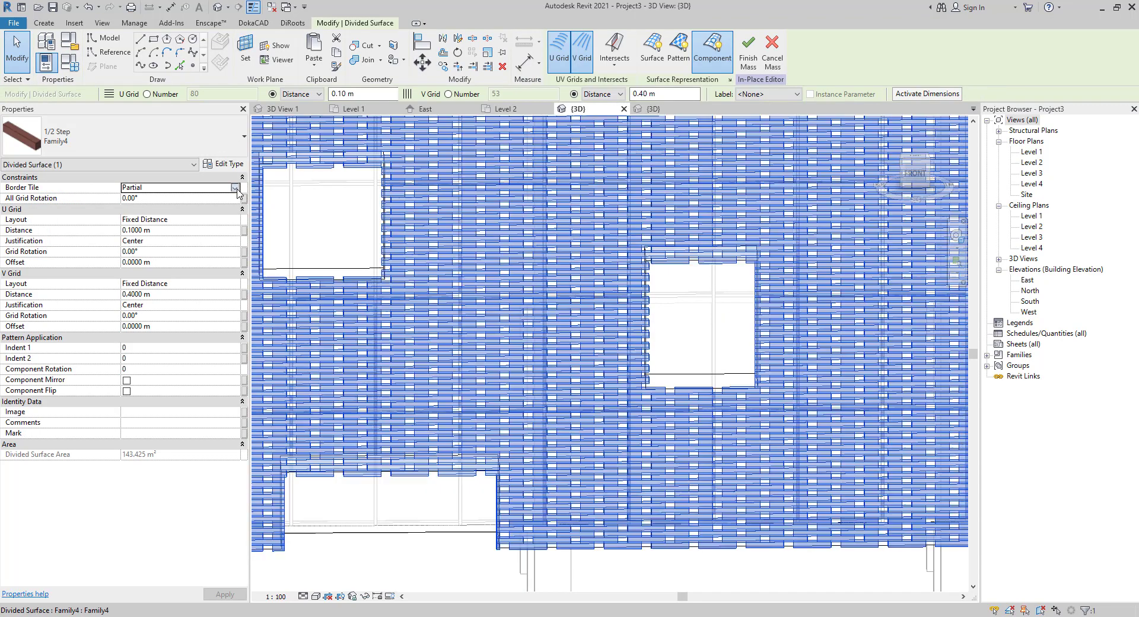
left_click(236, 188)
left_click(133, 199)
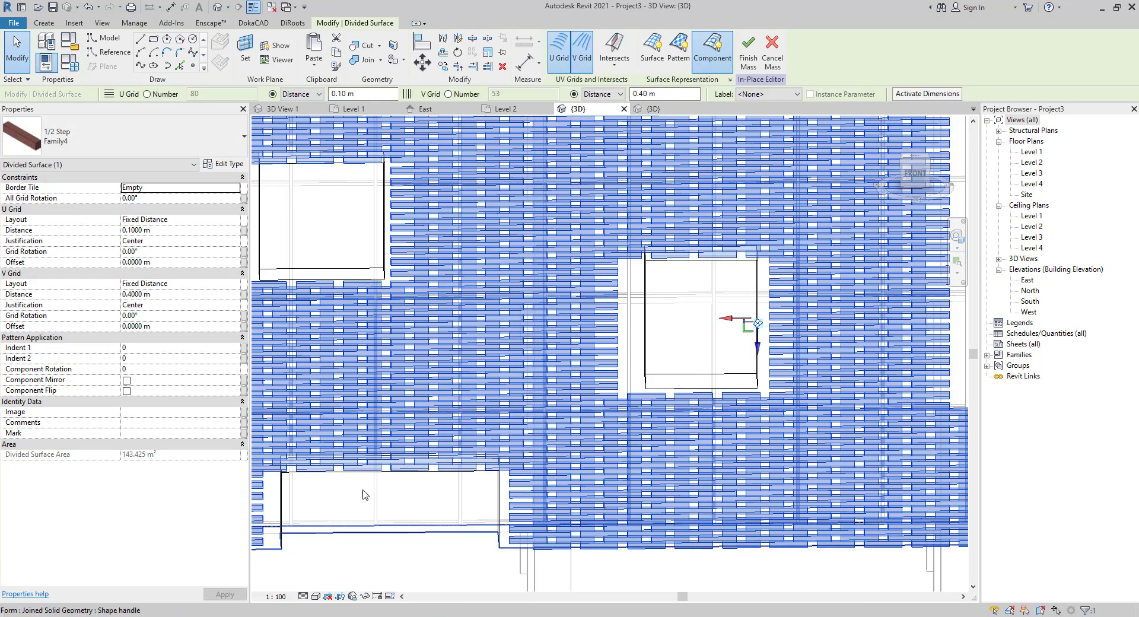
scroll(439, 520, "down", 2)
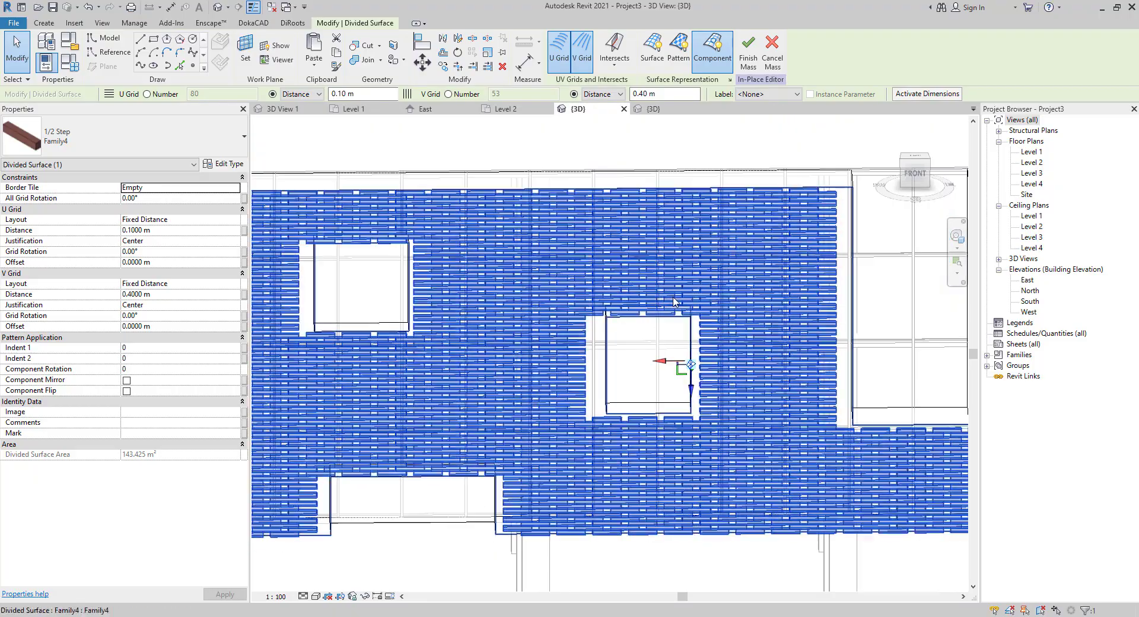
left_click(646, 364)
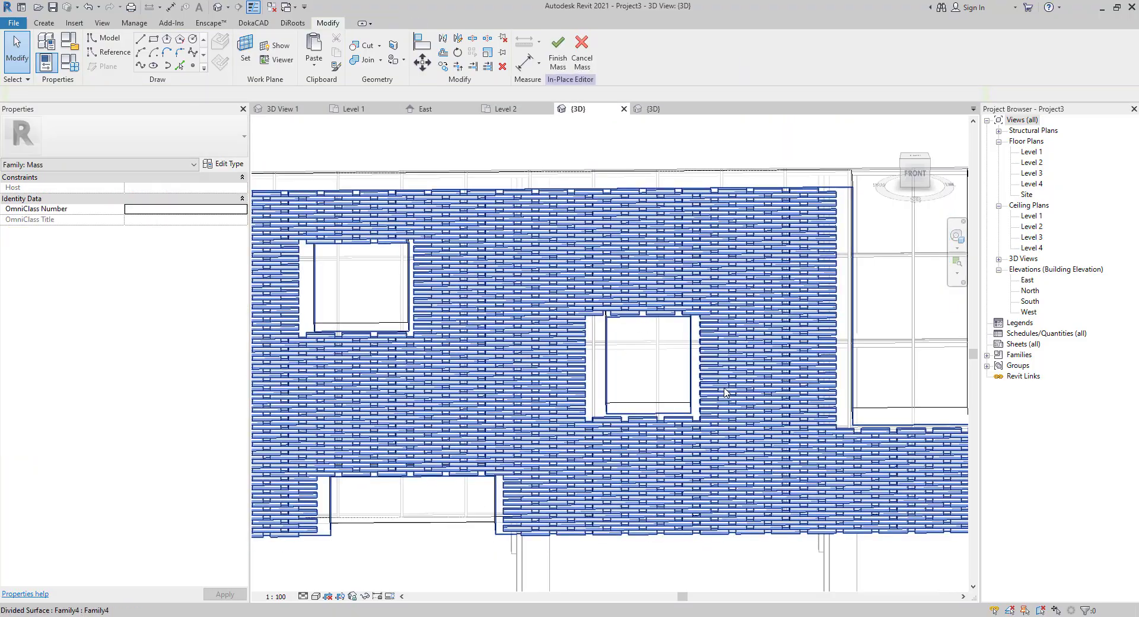
middle_click_drag(656, 397, 553, 421, "shift")
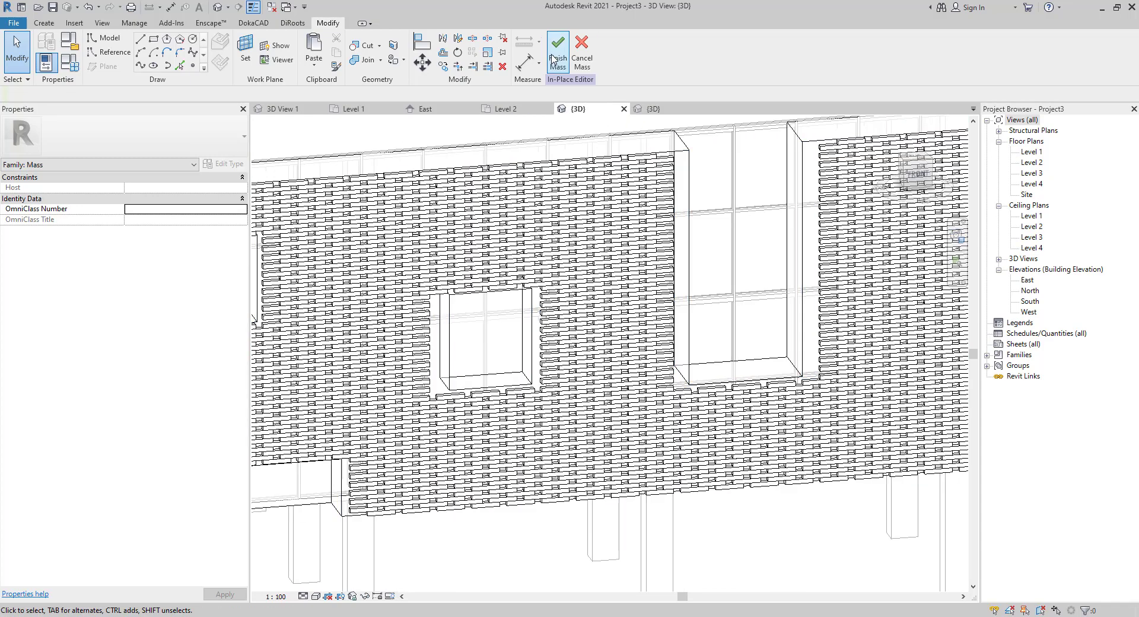
left_click(552, 55)
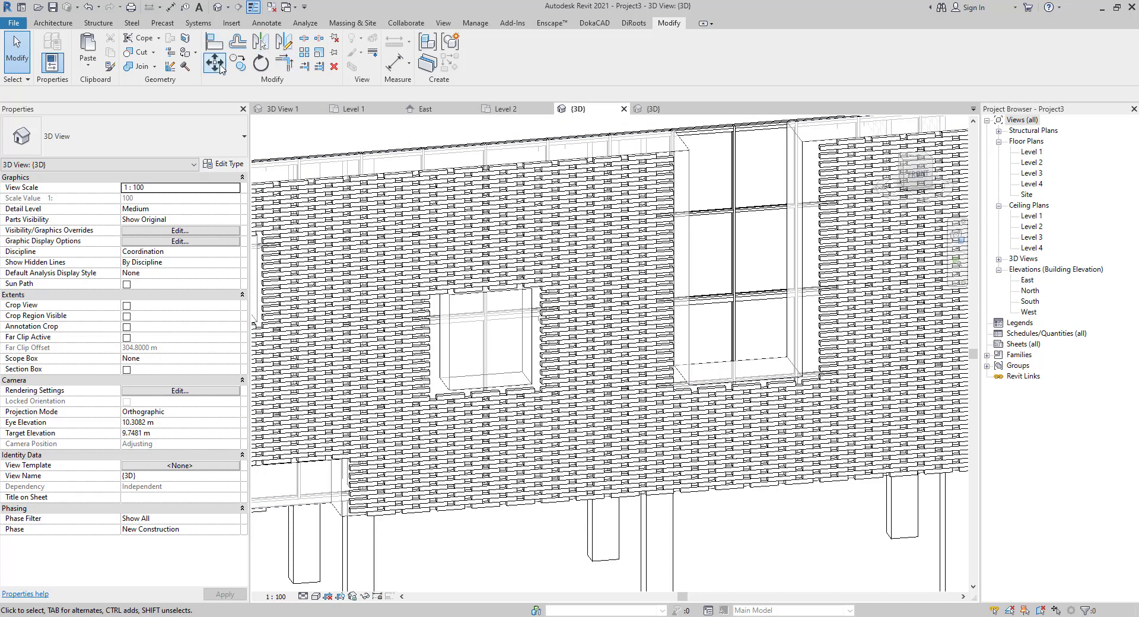
- Set mass display to Show Mass by View Settings so only the brick panels of the facade mass are shown
left_click(354, 22)
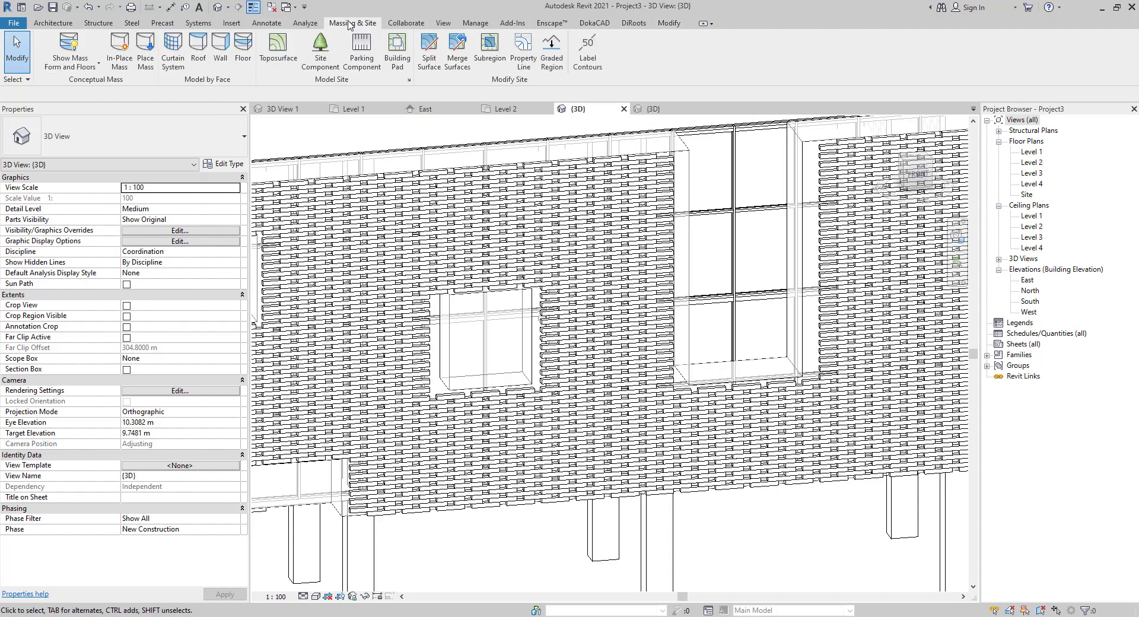
left_click(70, 63)
left_click(81, 86)
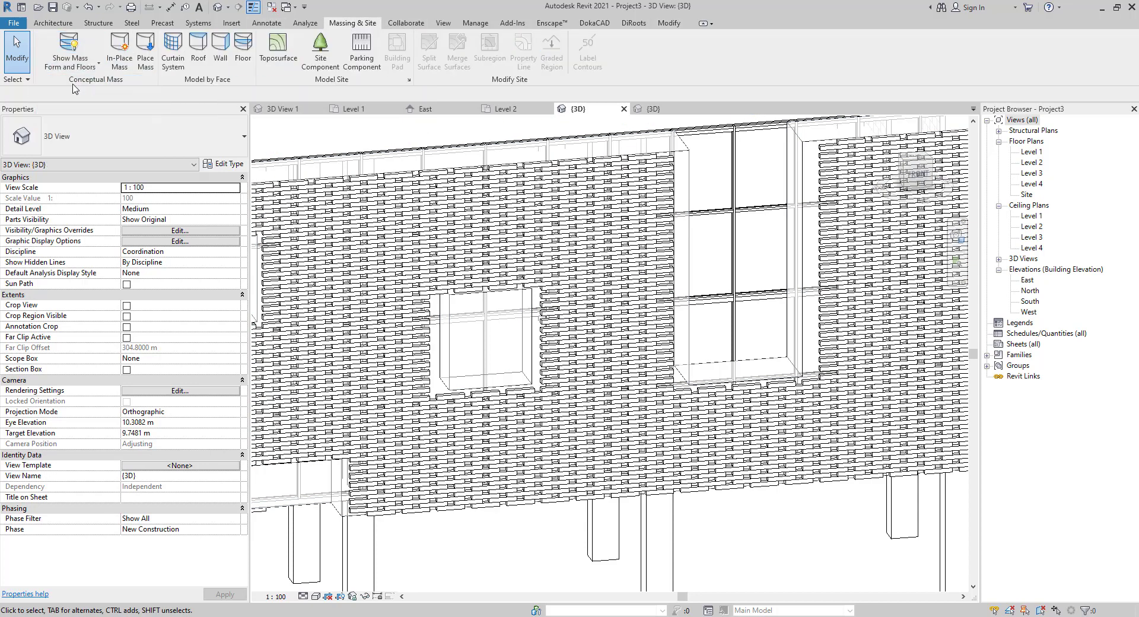
scroll(699, 309, "down", 3)
middle_click_drag(699, 309, 736, 319, "shift")
scroll(386, 307, "up", 2)
middle_click_drag(386, 307, 496, 335)
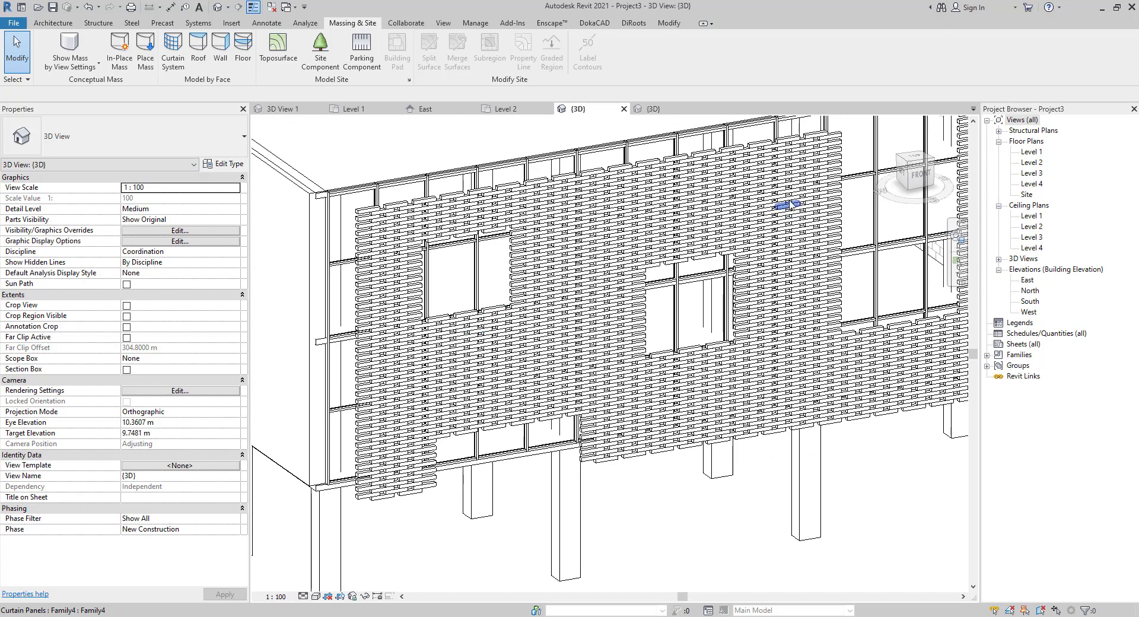
- From the front view of the facade, create an in-place component of category Generic Models named Generic Models 1
left_click(917, 184)
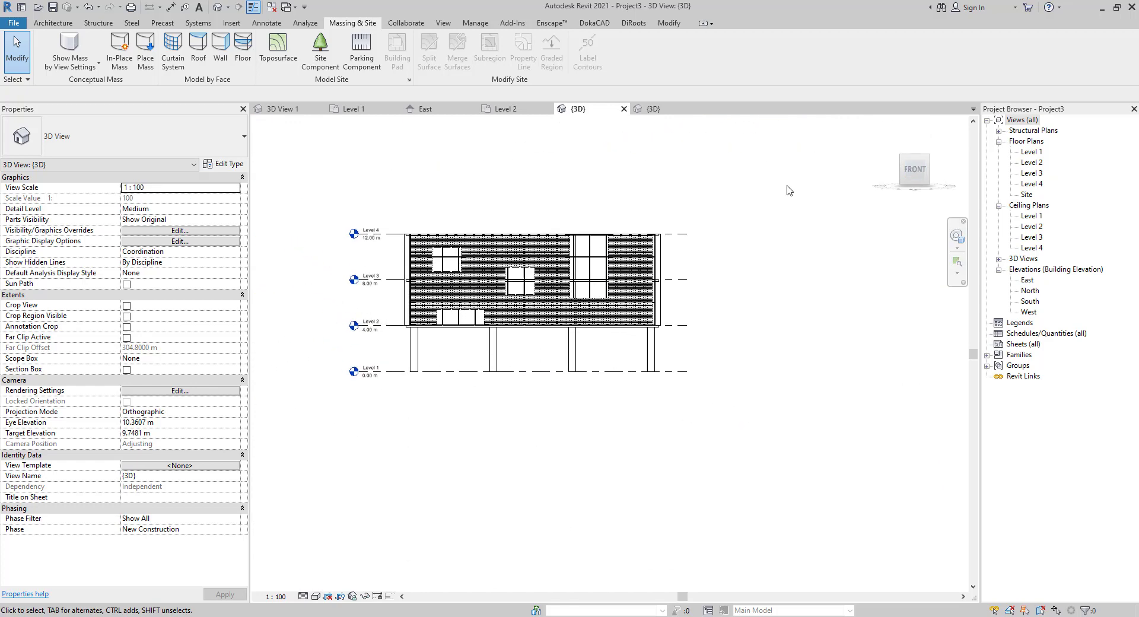
scroll(474, 332, "up", 6)
scroll(474, 334, "up", 5)
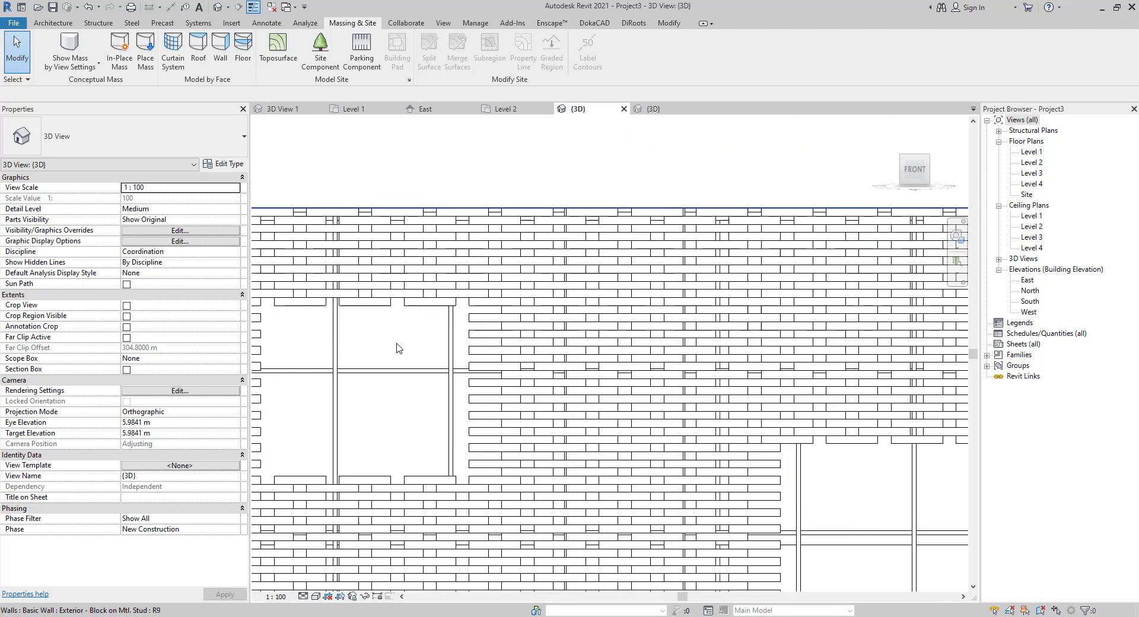
left_click(53, 23)
left_click(141, 65)
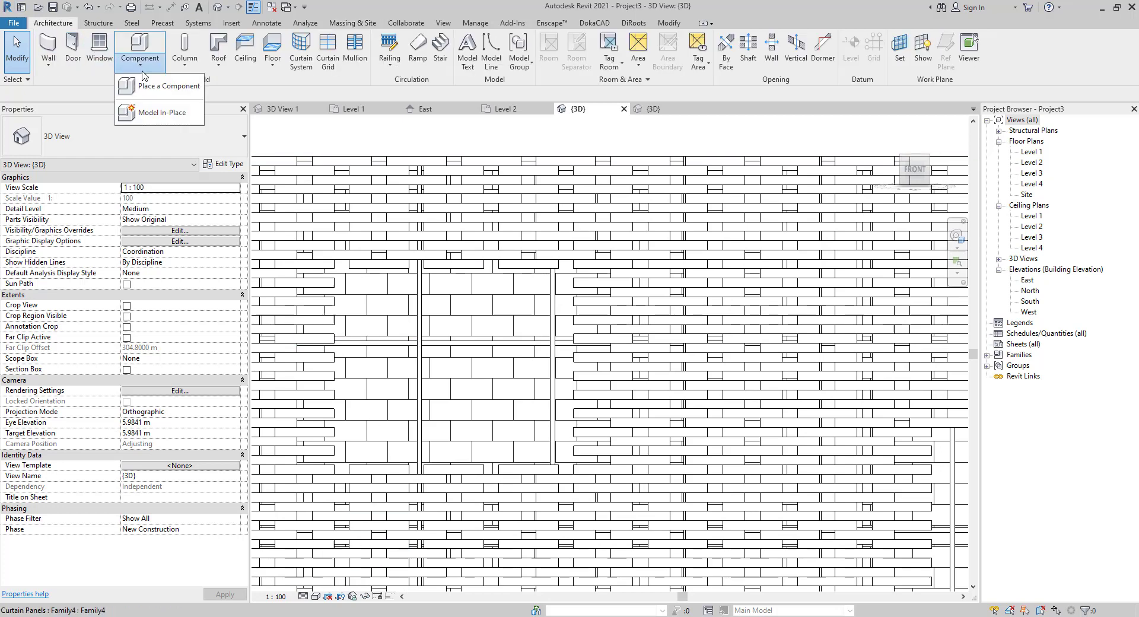
left_click(159, 112)
key("g")
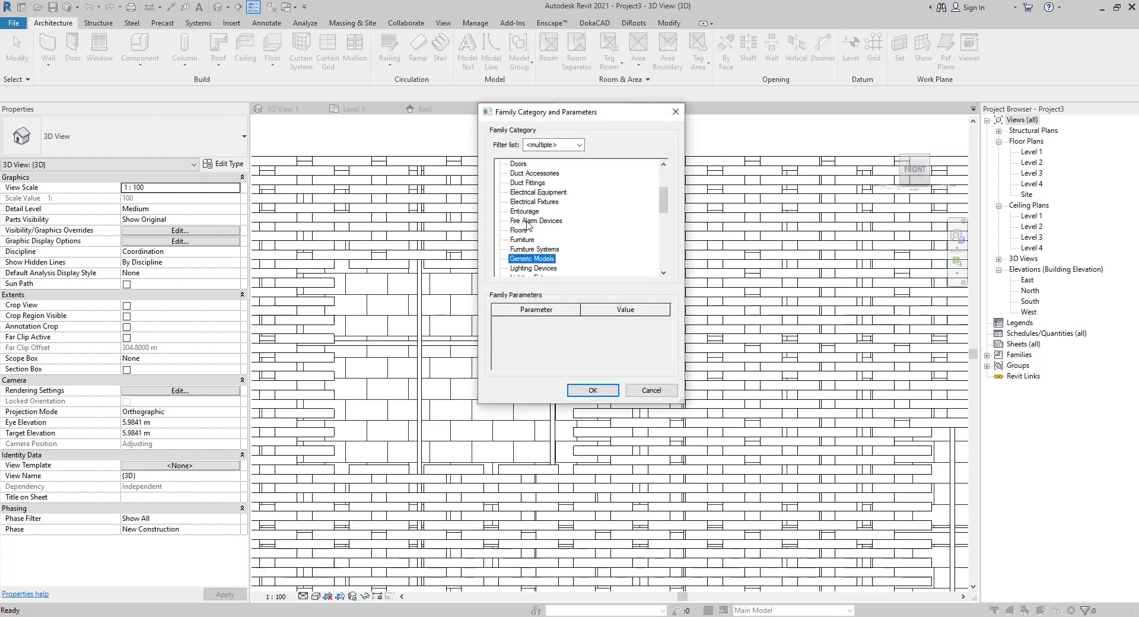
left_click(605, 390)
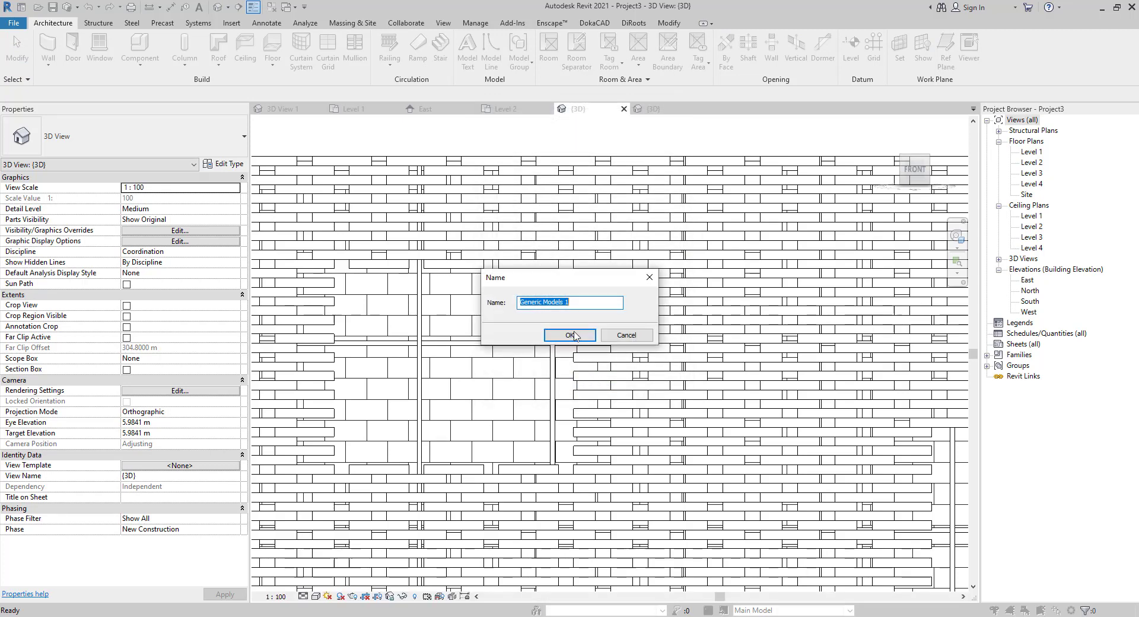
left_click(568, 334)
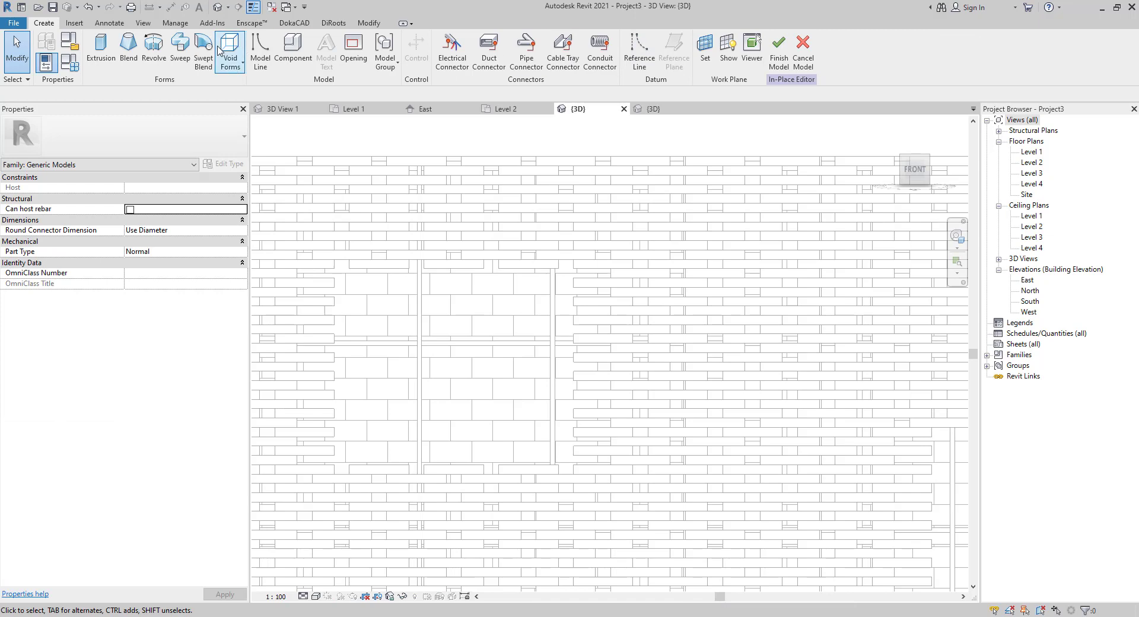
- Start a solid extrusion and set its work plane to the front face of a brick beside the upper-left window opening
left_click(101, 48)
scroll(335, 285, "up", 2)
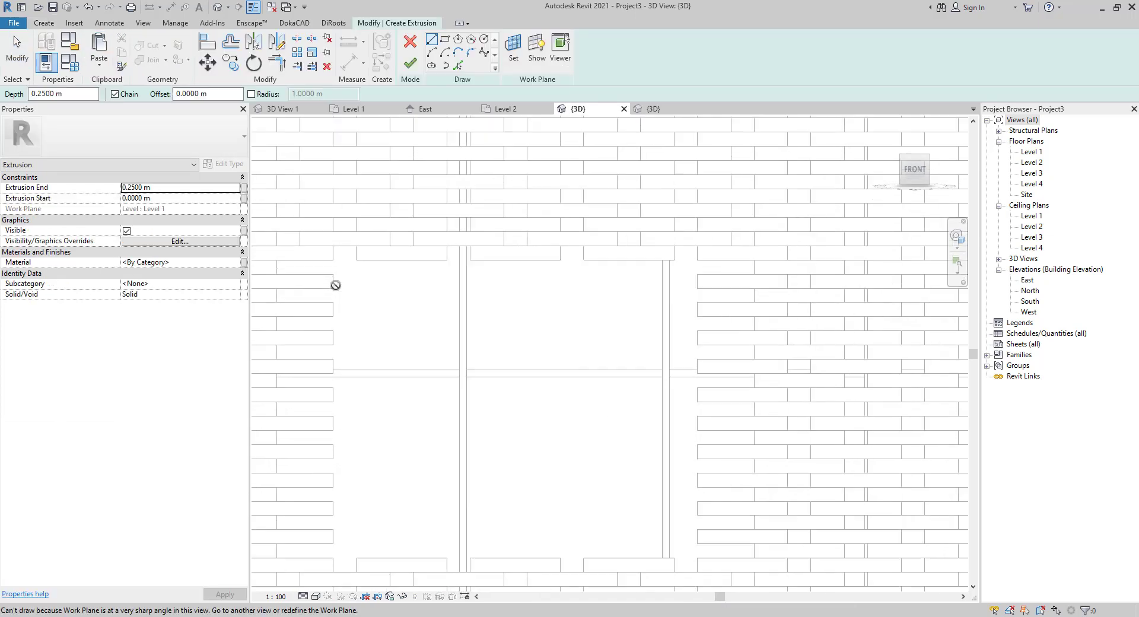
scroll(336, 285, "up", 1)
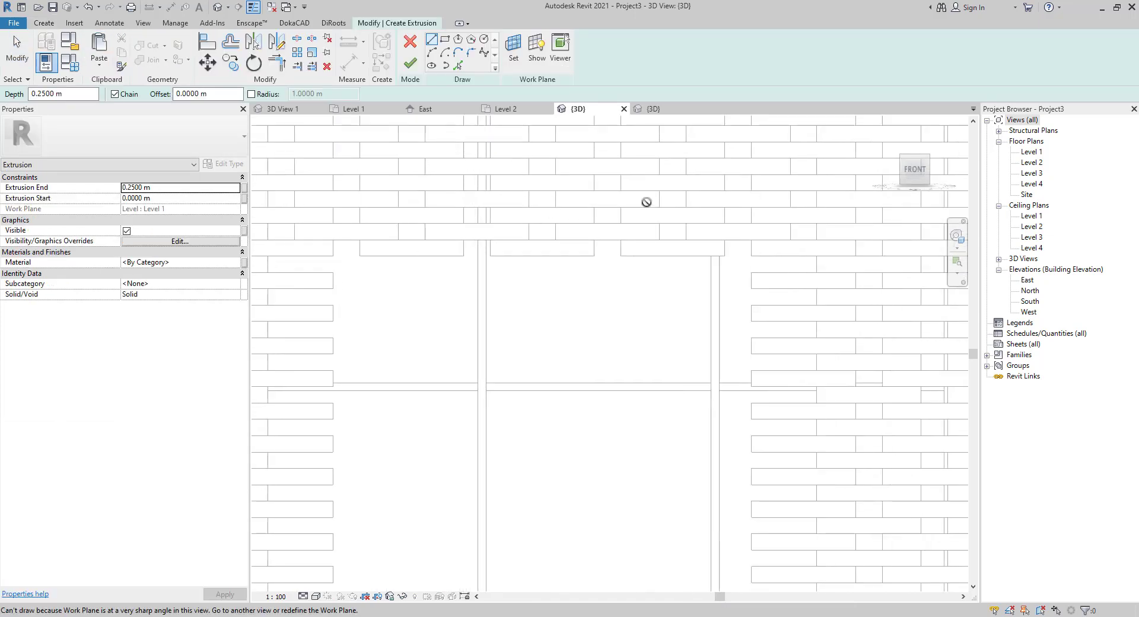
left_click(446, 39)
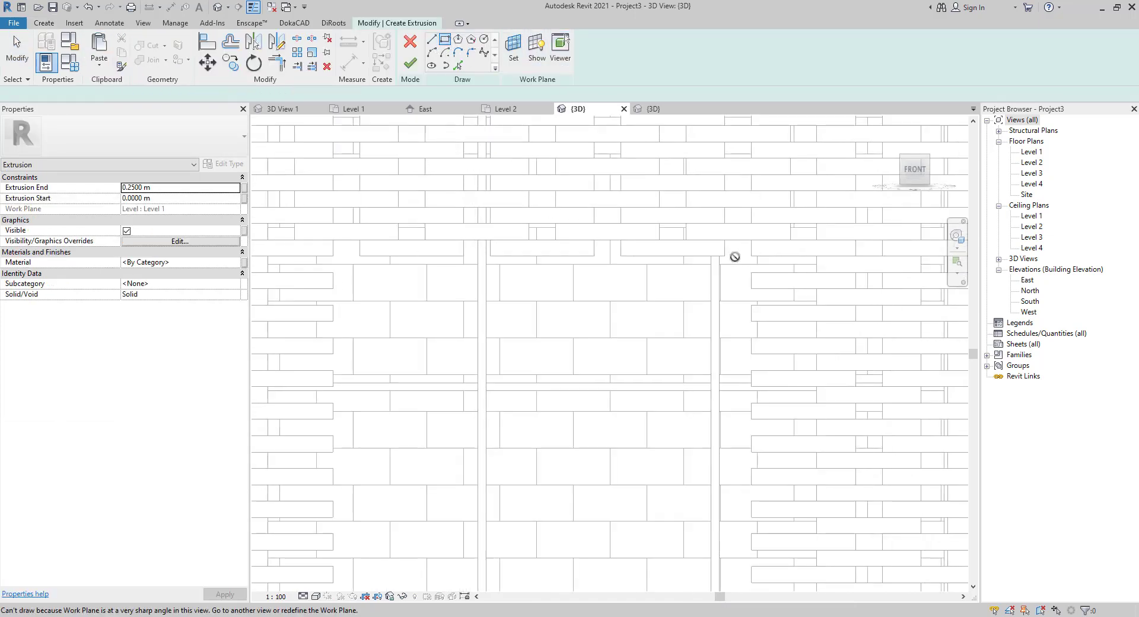
left_click(508, 51)
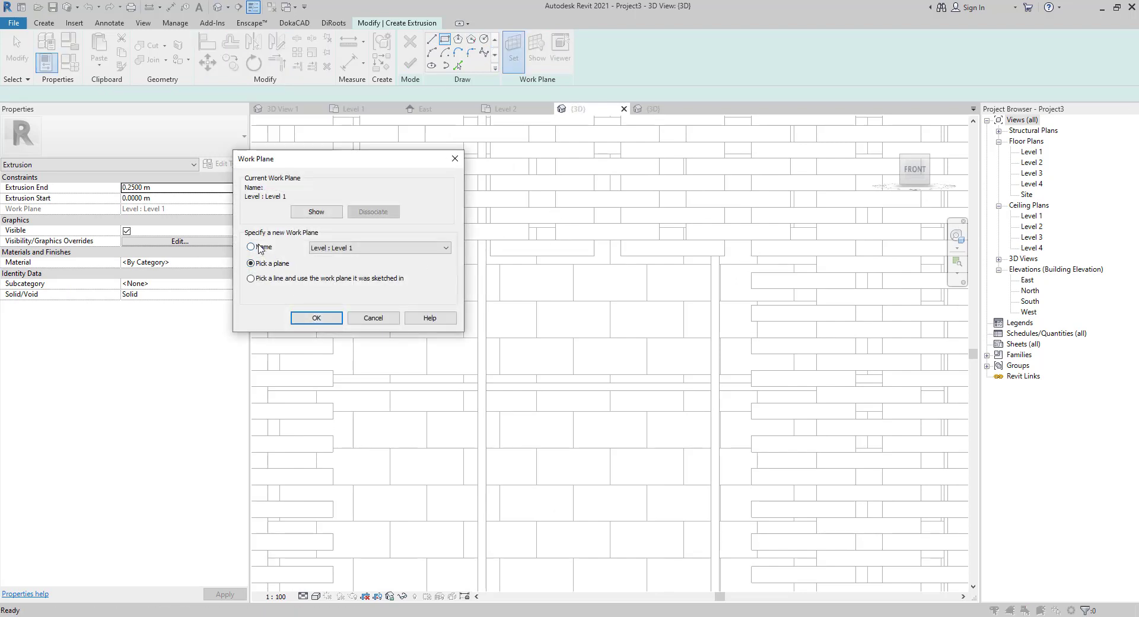
left_click(310, 318)
left_click(643, 267)
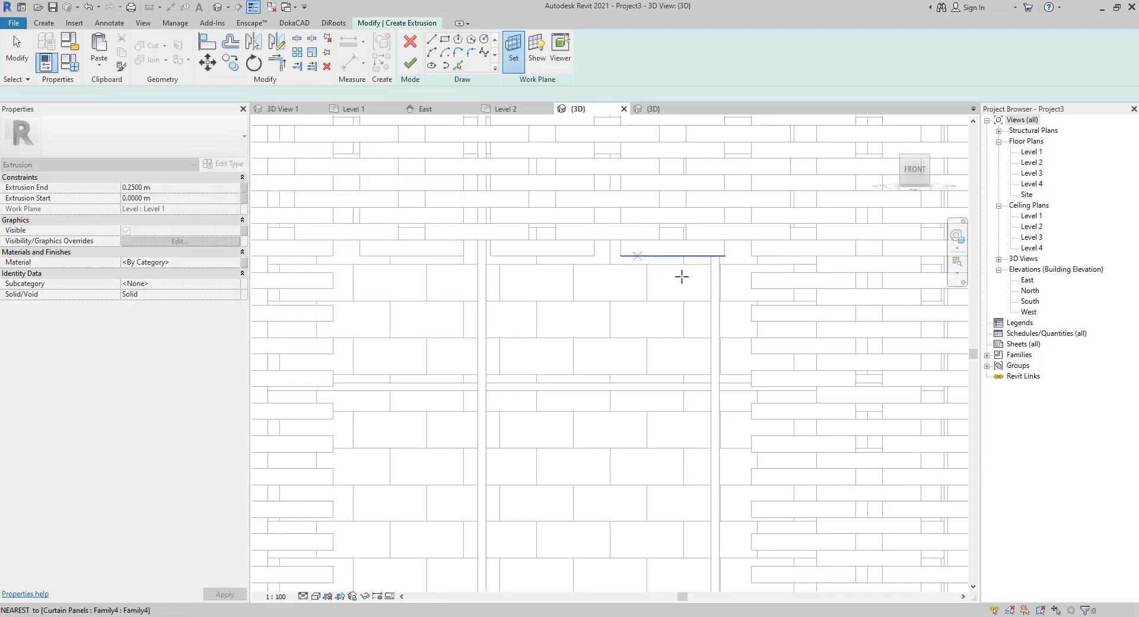
left_click(748, 256)
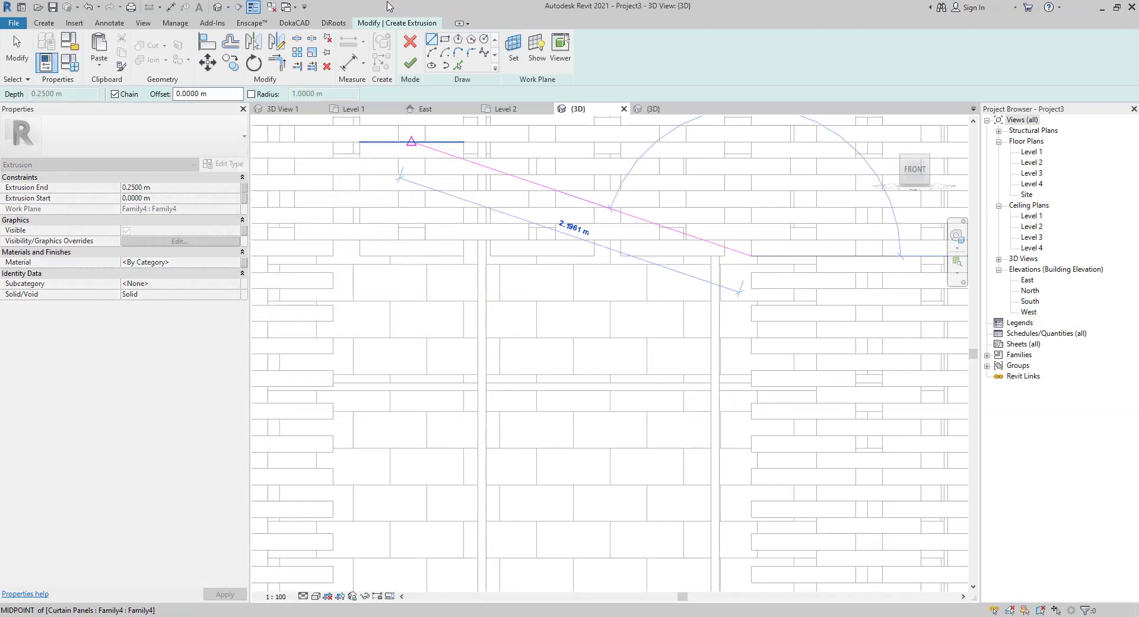
- Sketch a rectangle along the brick edges around the upper-left window opening
left_click(445, 39)
left_click(751, 257)
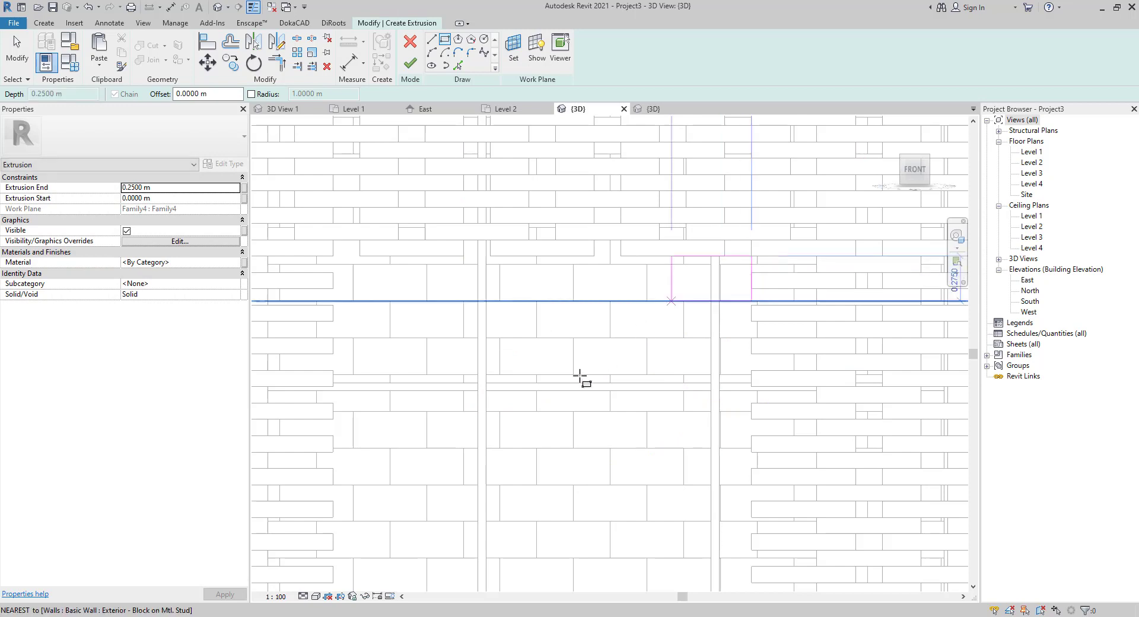
mouse_move(680, 227)
middle_mouse_down()
mouse_move(697, 200)
mouse_move(851, 204)
middle_mouse_up()
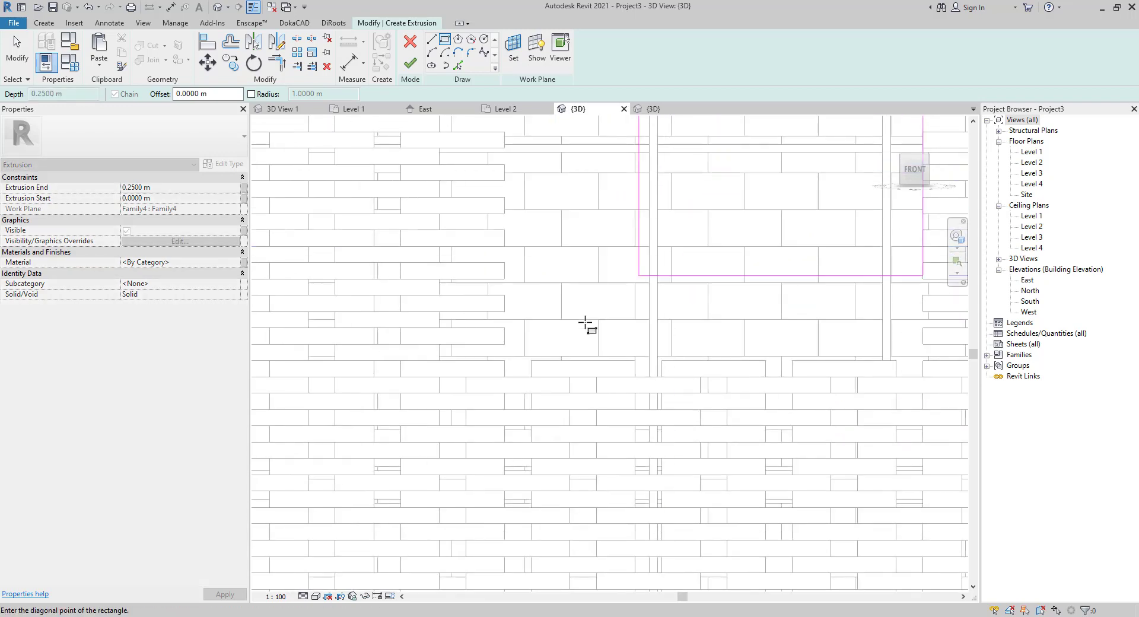
left_click(509, 360)
key("Escape")
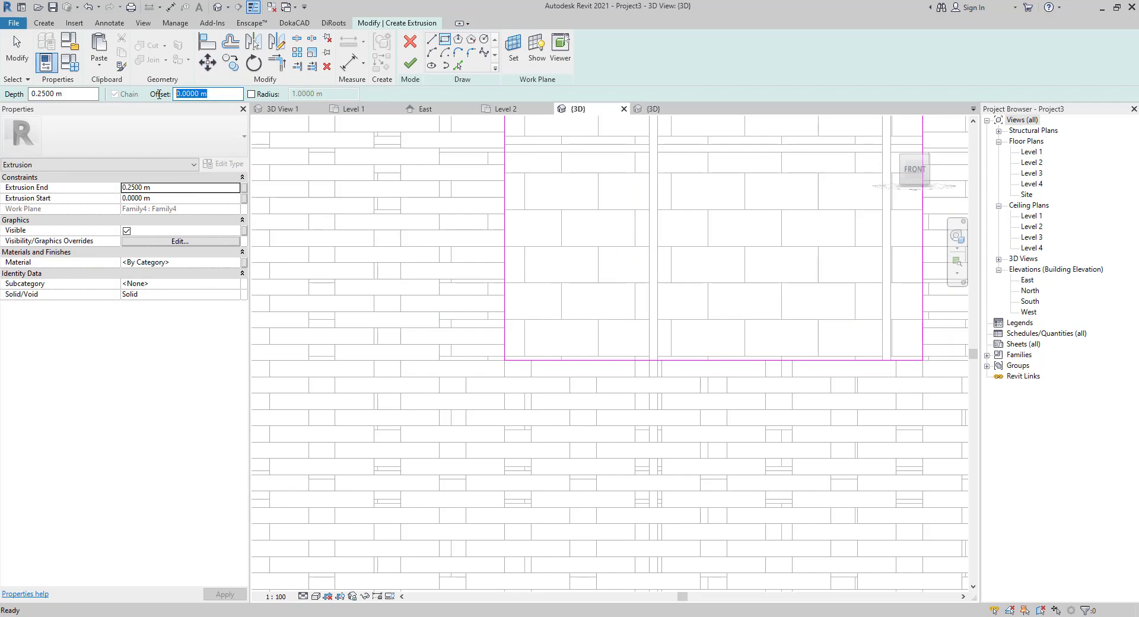
- Sketch a second rectangle offset 0.1 m inside the upper-left window outline to form the frame profile
left_click(505, 360)
key("space")
middle_click_drag(803, 217, 600, 435)
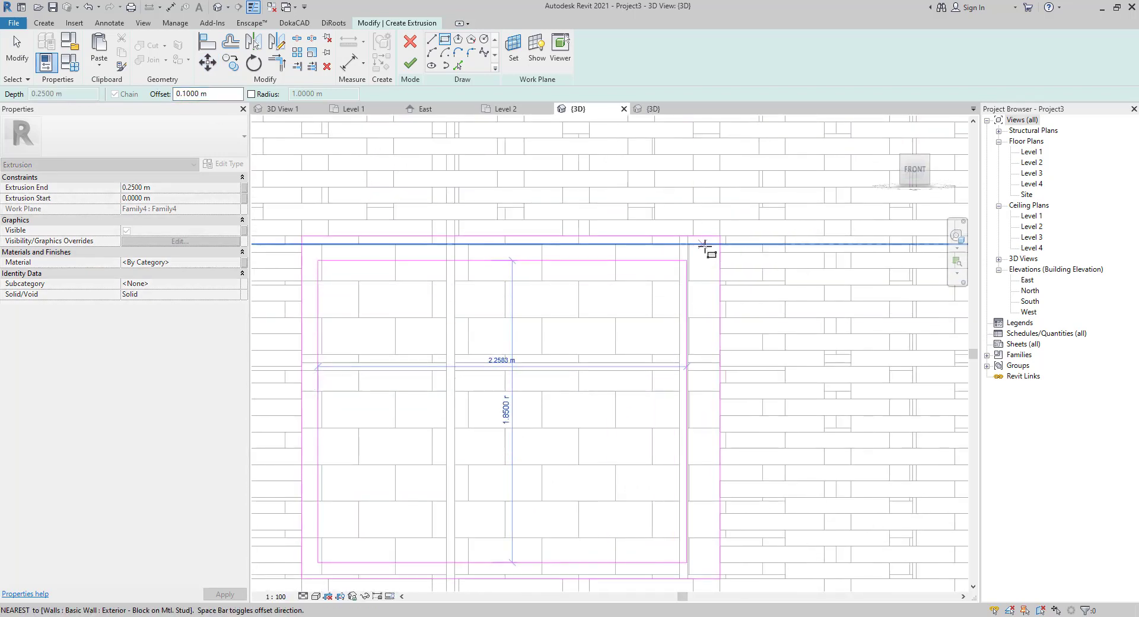
left_click(719, 237)
scroll(682, 285, "down", 3)
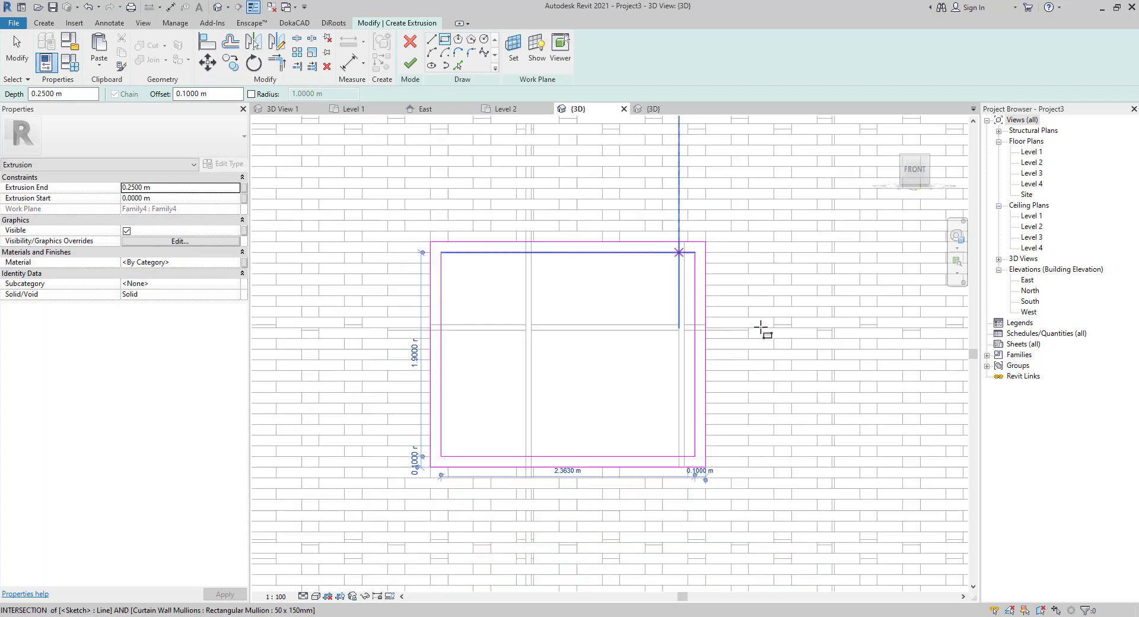
- Sketch the inner frame rectangle in the middle window opening, offset 0.1 m inward from the brick edges
middle_click_drag(927, 535, 660, 401)
scroll(661, 400, "up", 1)
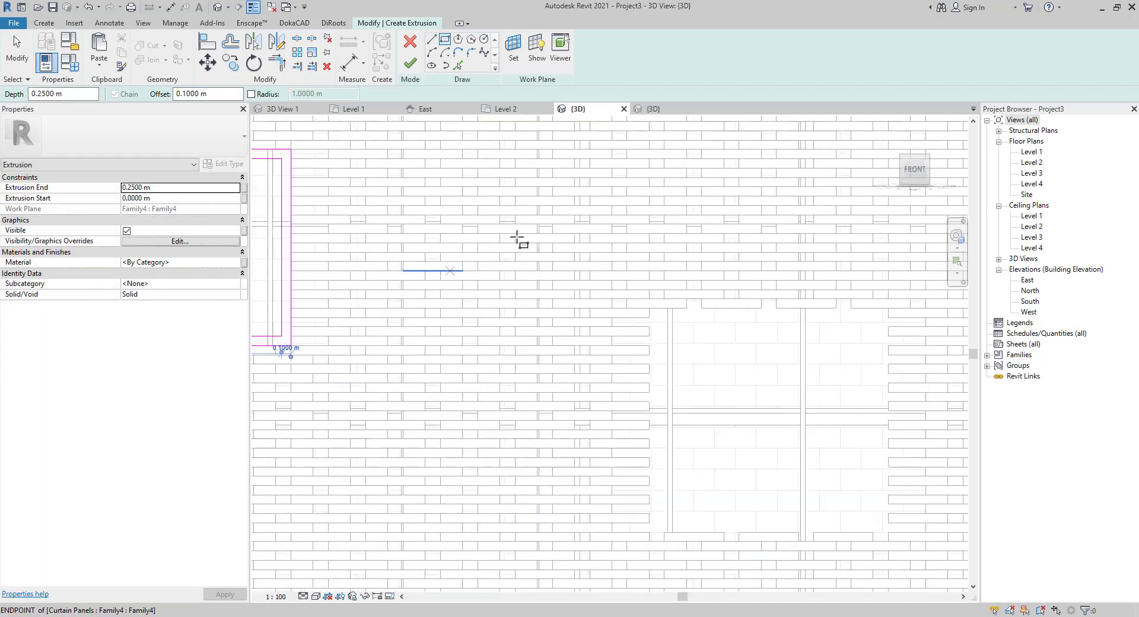
scroll(677, 343, "up", 2)
left_click(690, 338)
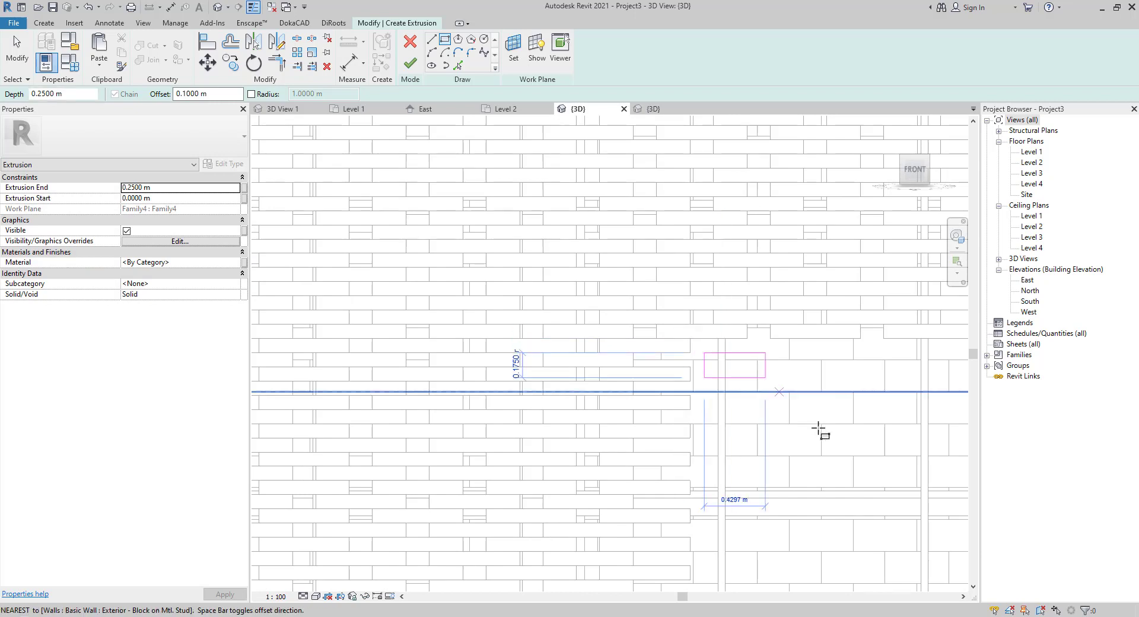
middle_click_drag(818, 433, 390, 280)
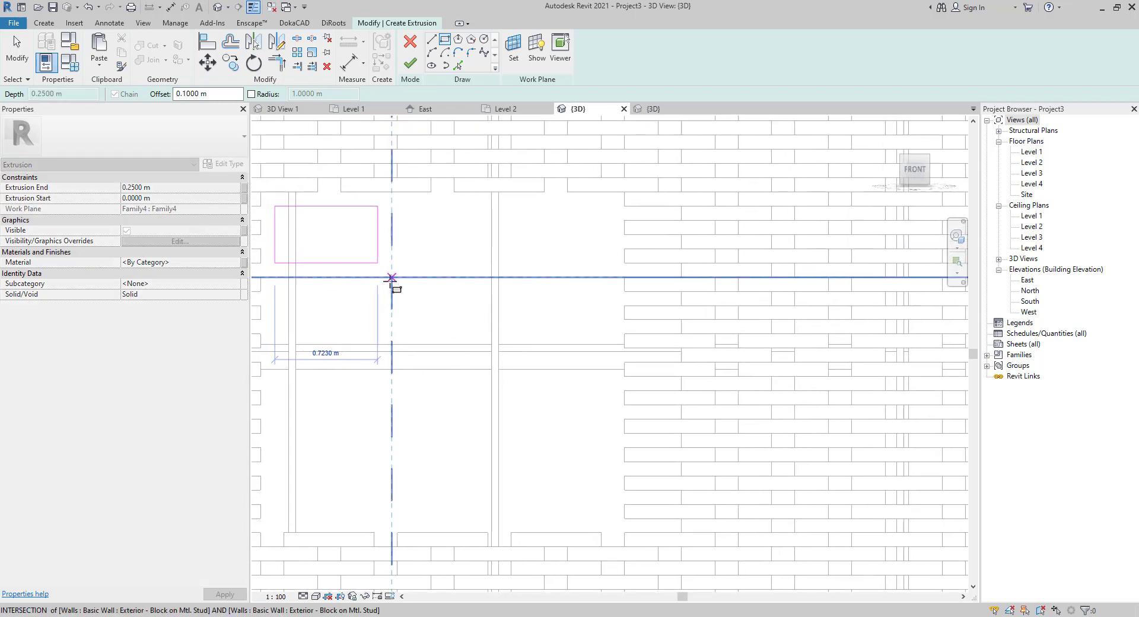
left_click(622, 531)
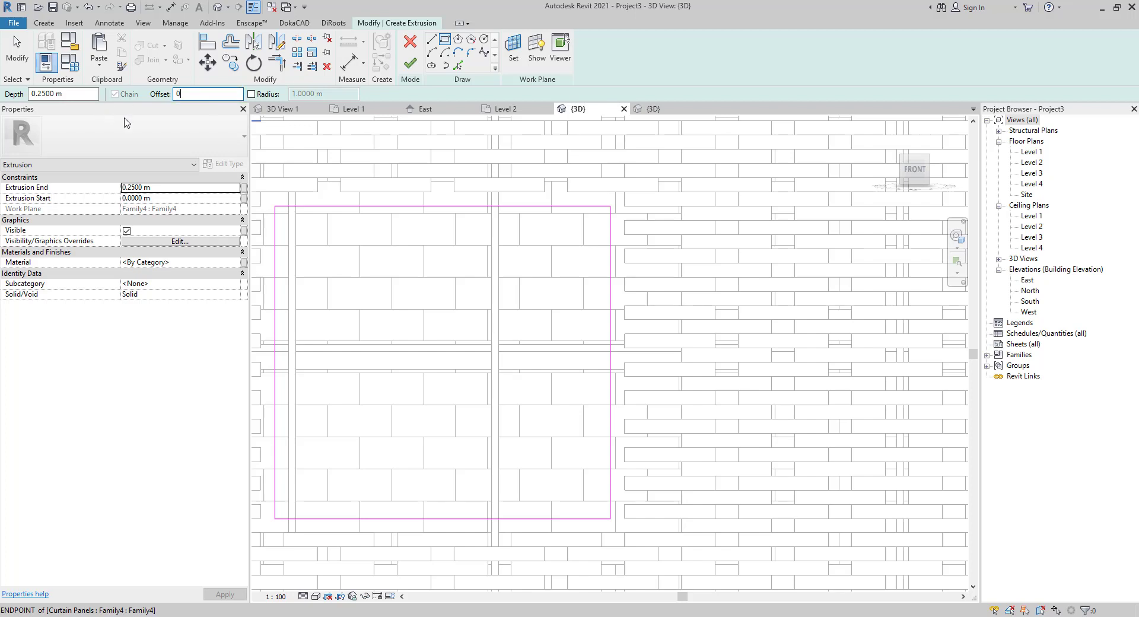
- Reset the sketch offset to 0 and draw the outer frame rectangle along the brick edges of the middle window opening
middle_click_drag(472, 263, 629, 333)
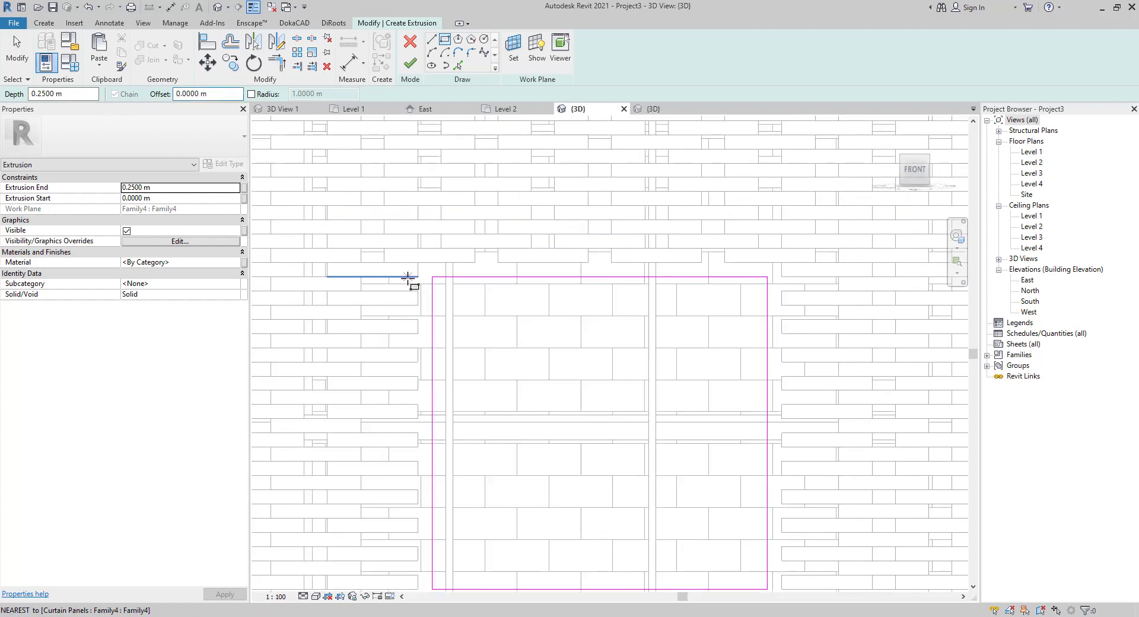
left_click(414, 264)
middle_click_drag(606, 403, 503, 282)
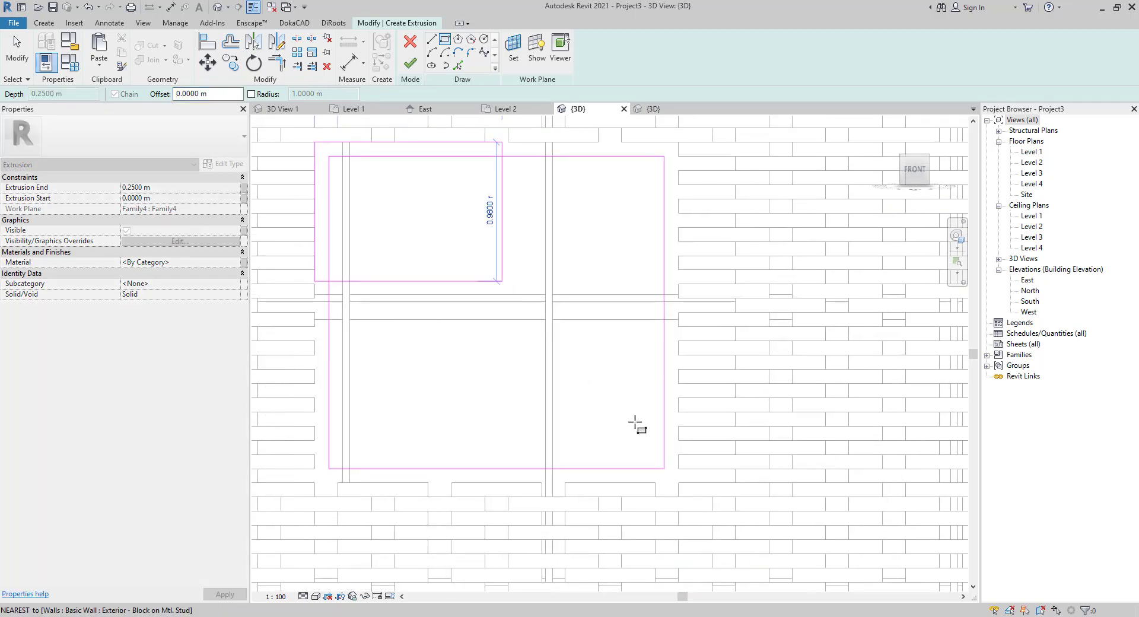
left_click(679, 482)
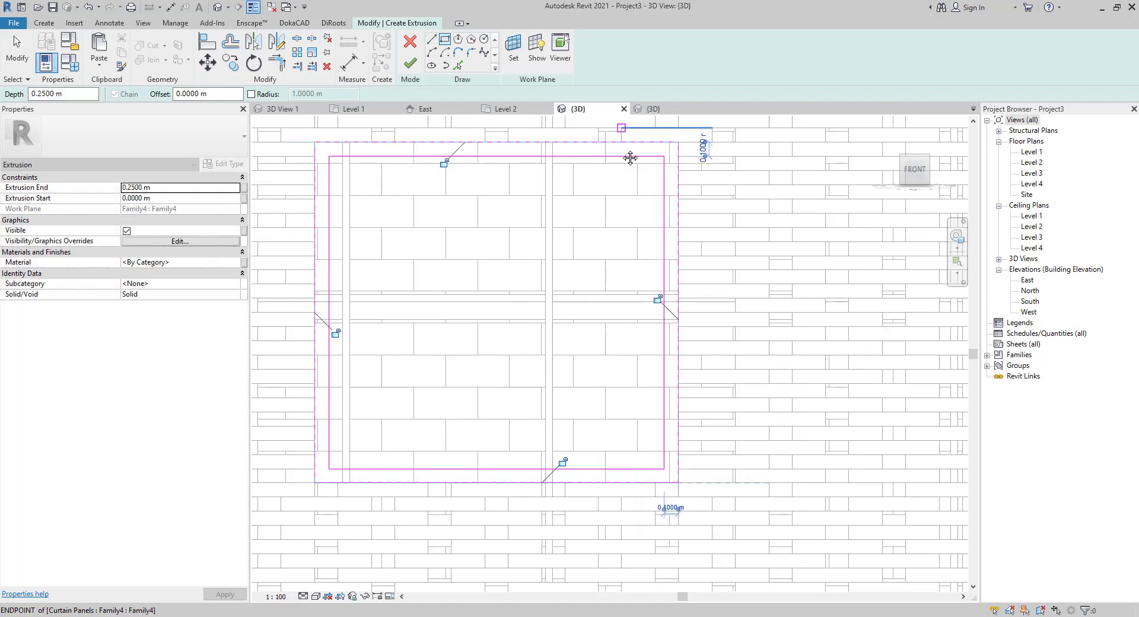
middle_click_drag(631, 157, 646, 284)
scroll(647, 284, "up", 1)
scroll(685, 272, "up", 3)
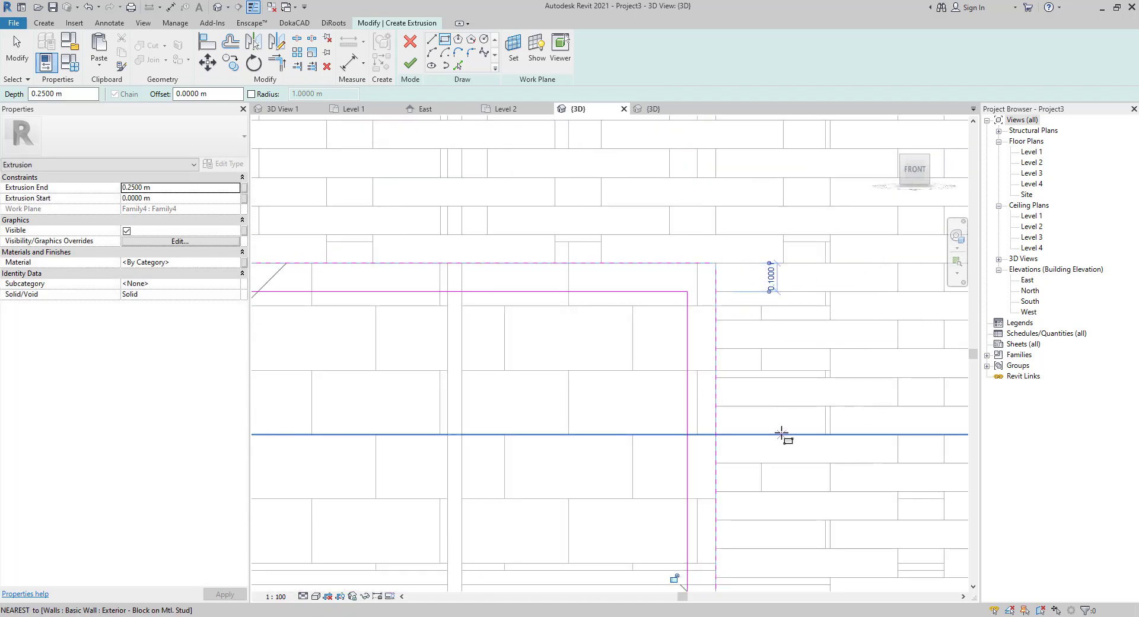
scroll(729, 330, "down", 7)
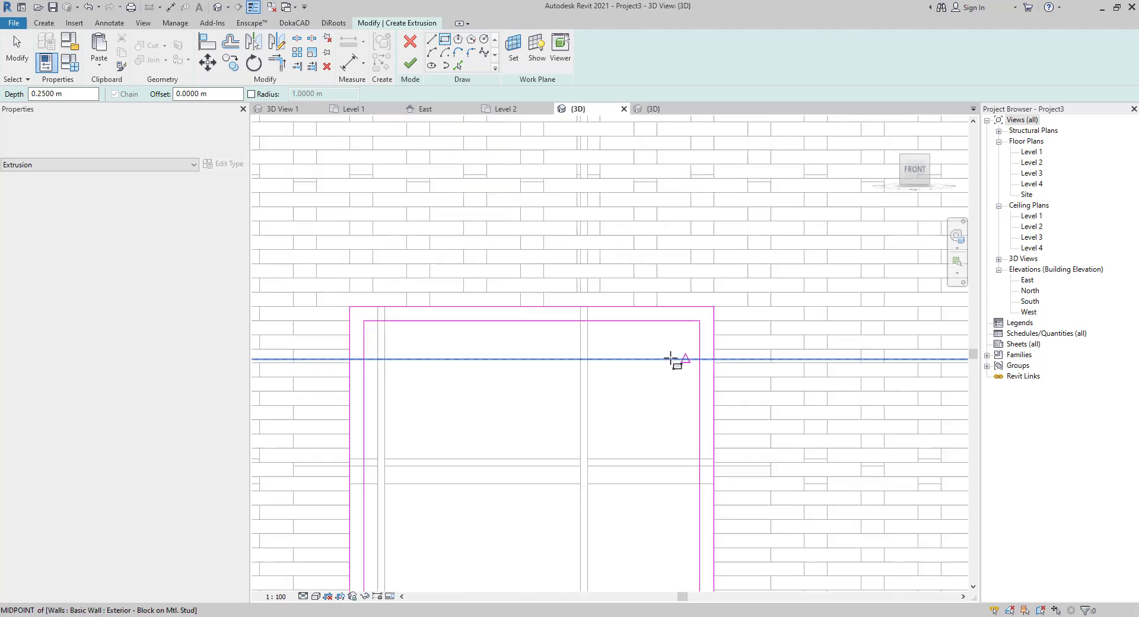
- Sketch an outer rectangle about 5.6 m high around the tall window opening, from its lower brick edge up to Level 4
middle_click_drag(602, 385, 492, 207)
middle_click_drag(708, 290, 458, 377)
middle_click_drag(586, 395, 569, 387)
scroll(493, 161, "up", 3)
middle_click_drag(494, 228, 579, 315)
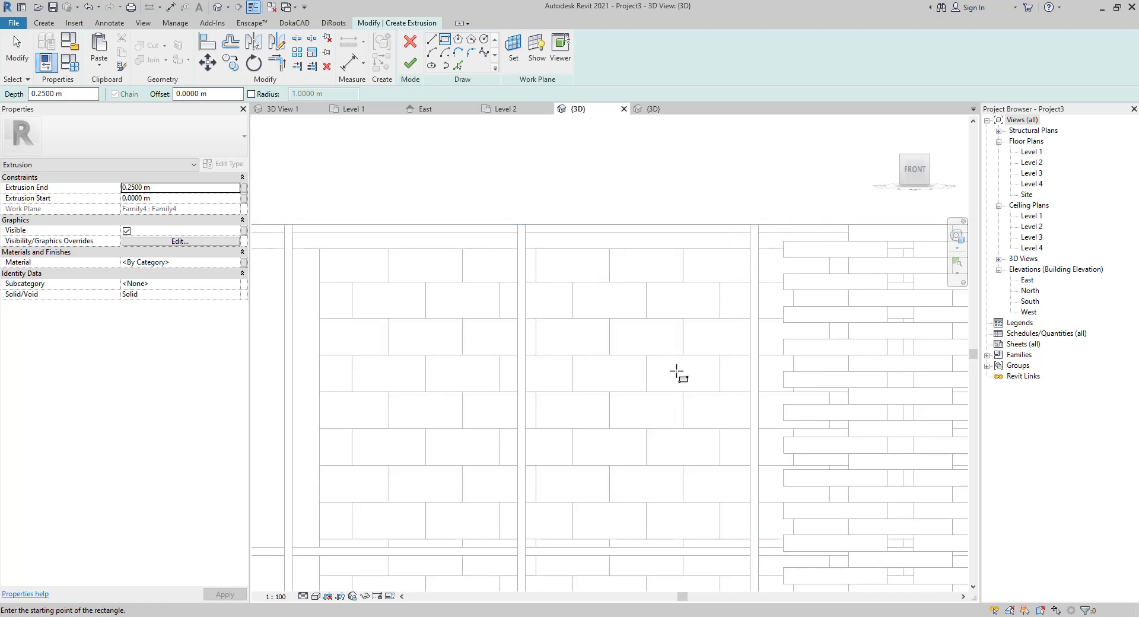
middle_click_drag(671, 492, 620, 173)
mouse_move(635, 408)
middle_mouse_down()
mouse_move(619, 189)
mouse_move(639, 177)
middle_mouse_up()
scroll(639, 177, "up", 1)
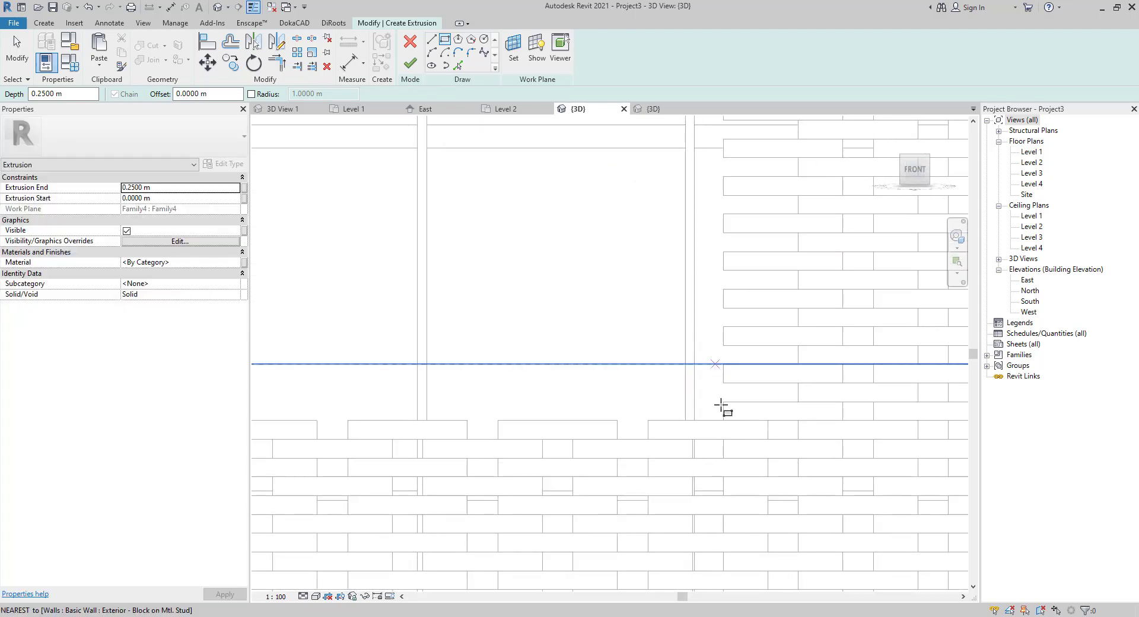
left_click(723, 425)
scroll(522, 263, "down", 5)
middle_click_drag(467, 233, 693, 534)
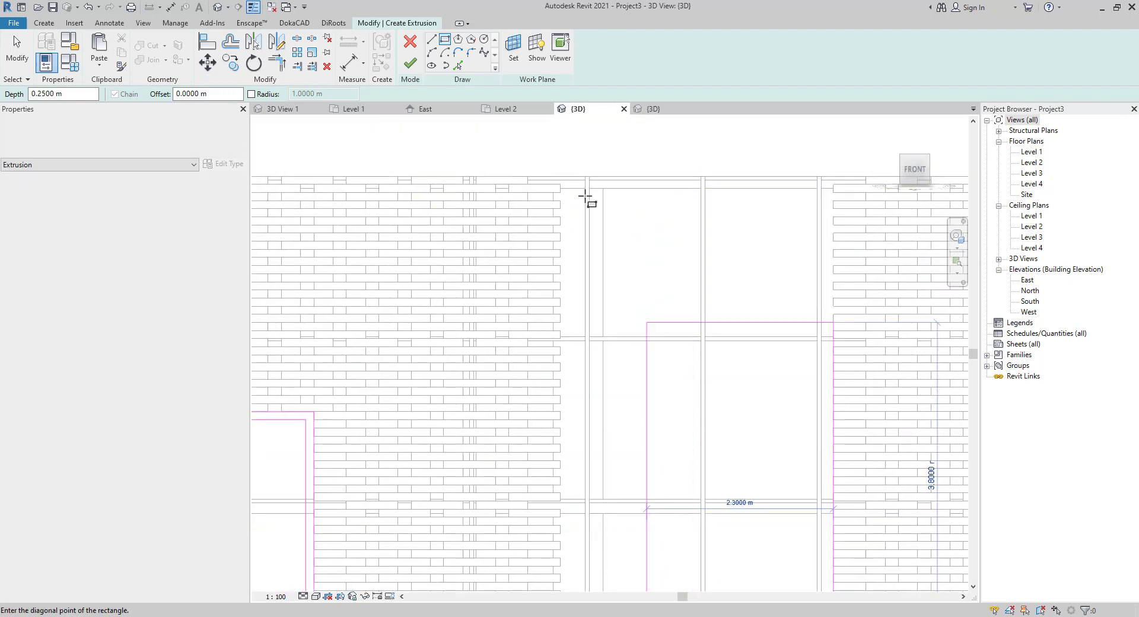
scroll(569, 181, "up", 5)
middle_click_drag(567, 178, 556, 366)
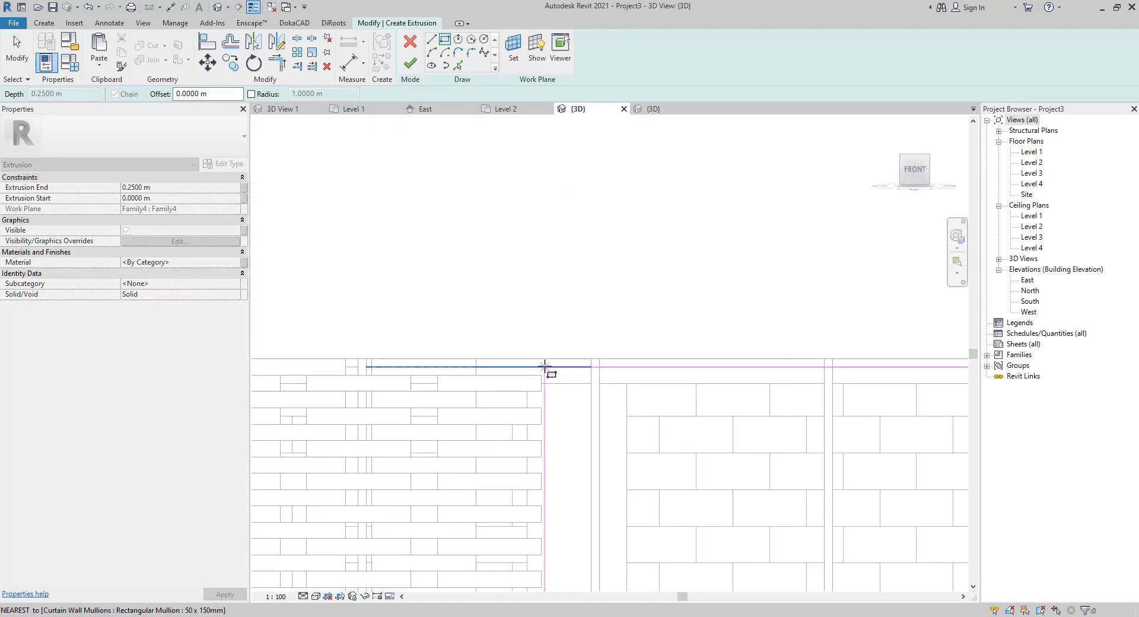
left_click(543, 358)
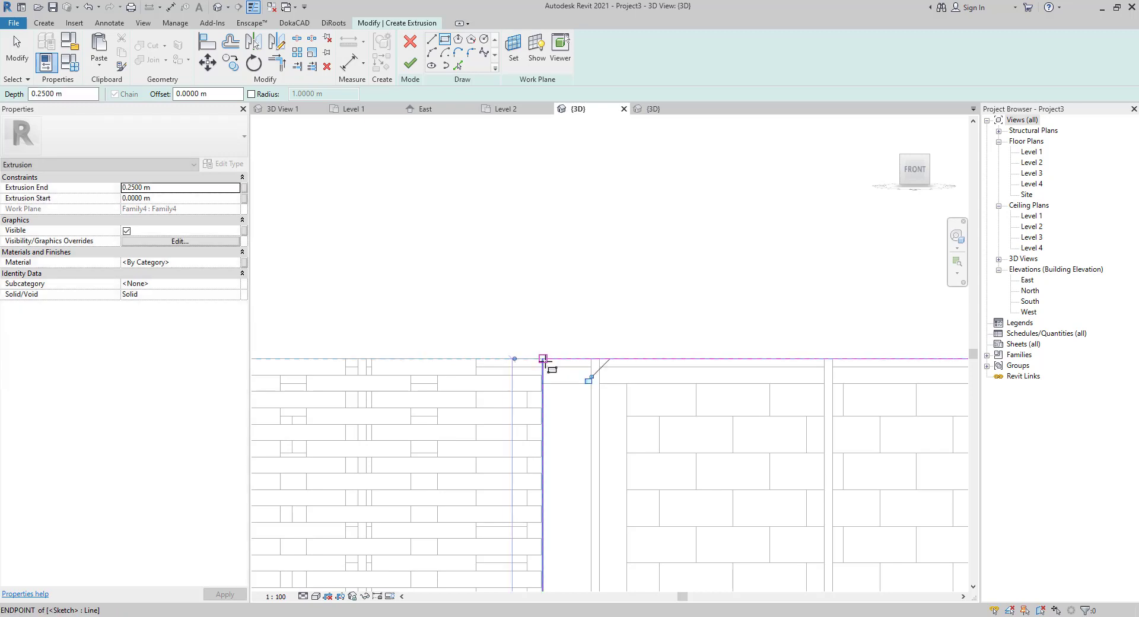
- Move the left line of the tall window's outline flush with the ends of the adjacent bricks
scroll(549, 375, "up", 3)
key("Escape")
key("Escape")
left_click(536, 374)
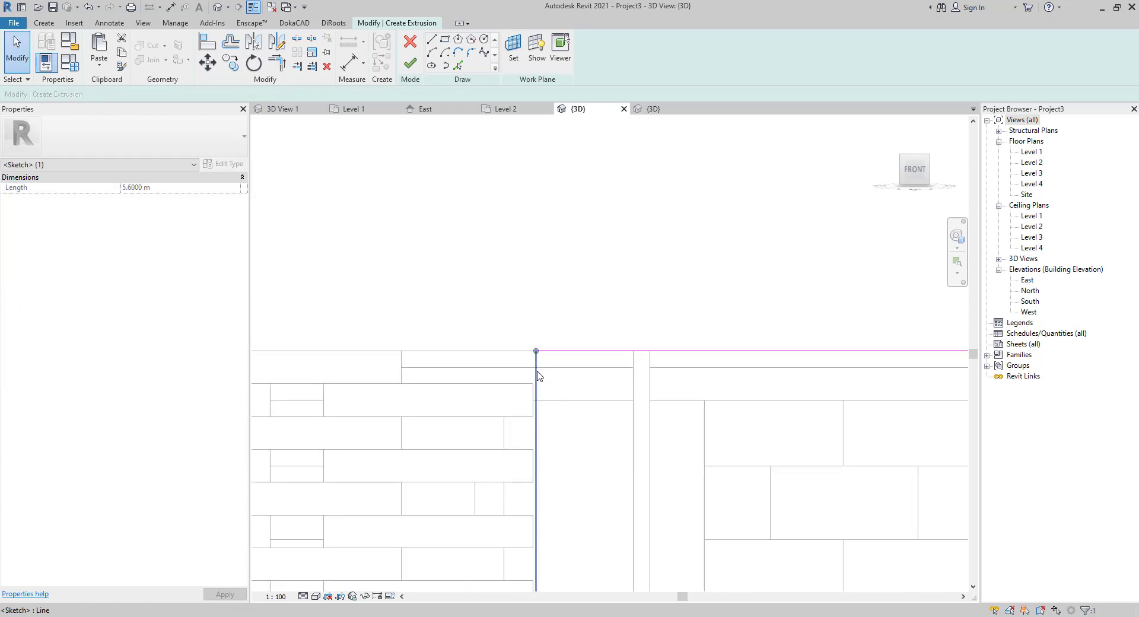
- Sketch the inner frame rectangle in the tall window opening, offset 0.1 m inward from its outline
left_click(445, 39)
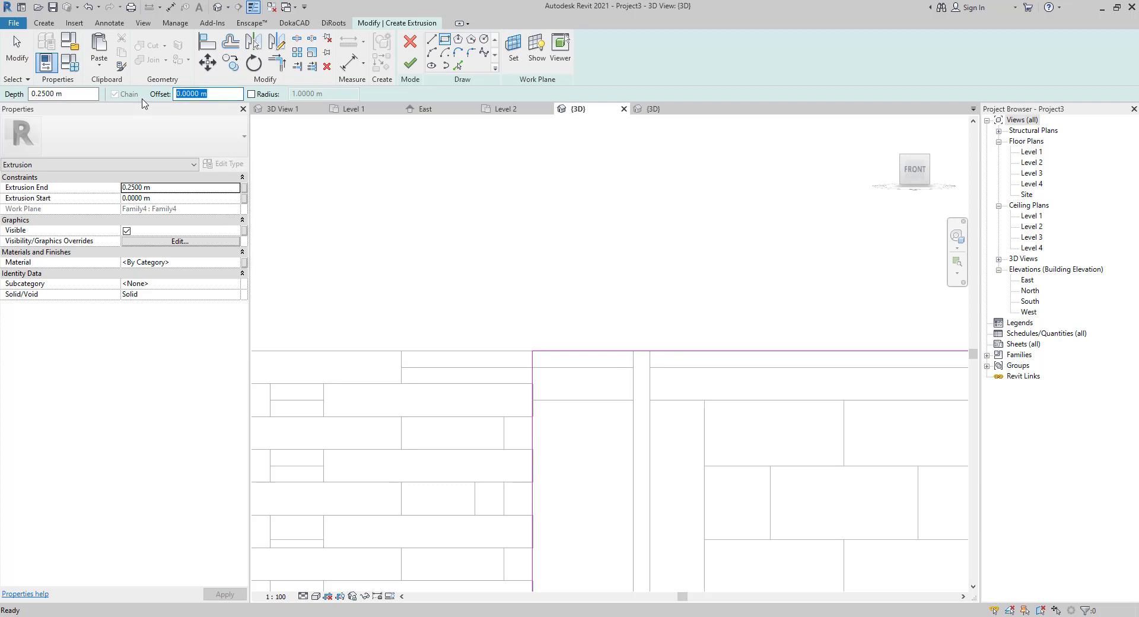
scroll(568, 314, "down", 1)
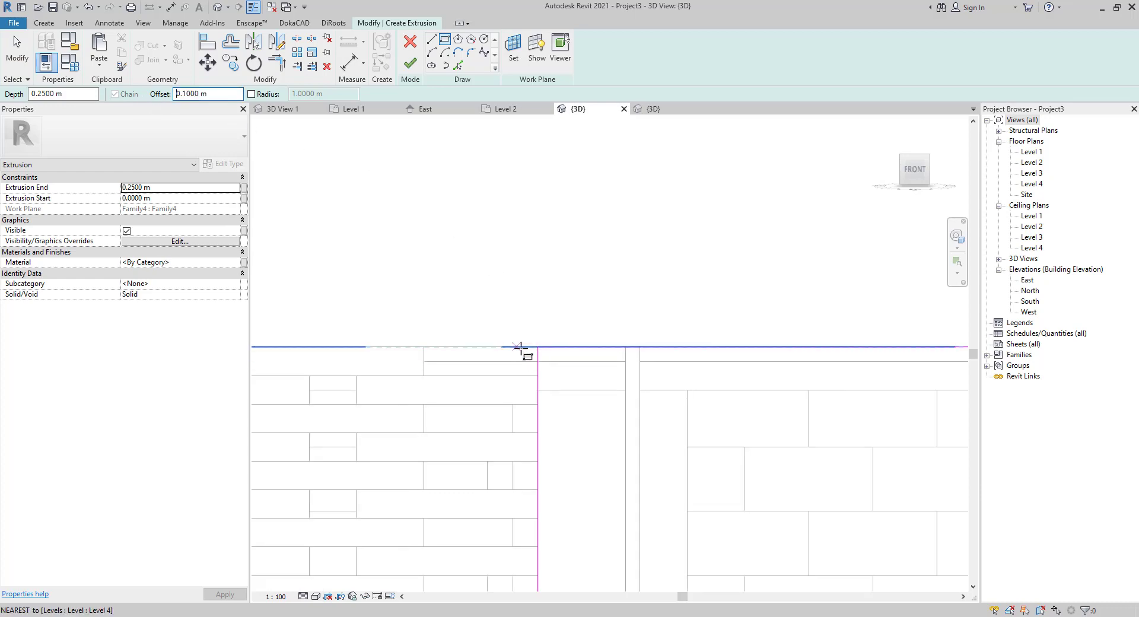
left_click(538, 347)
scroll(659, 437, "down", 5)
middle_click_drag(691, 457, 427, 243)
mouse_move(731, 534)
middle_mouse_down()
mouse_move(633, 440)
mouse_move(433, 128)
middle_mouse_up()
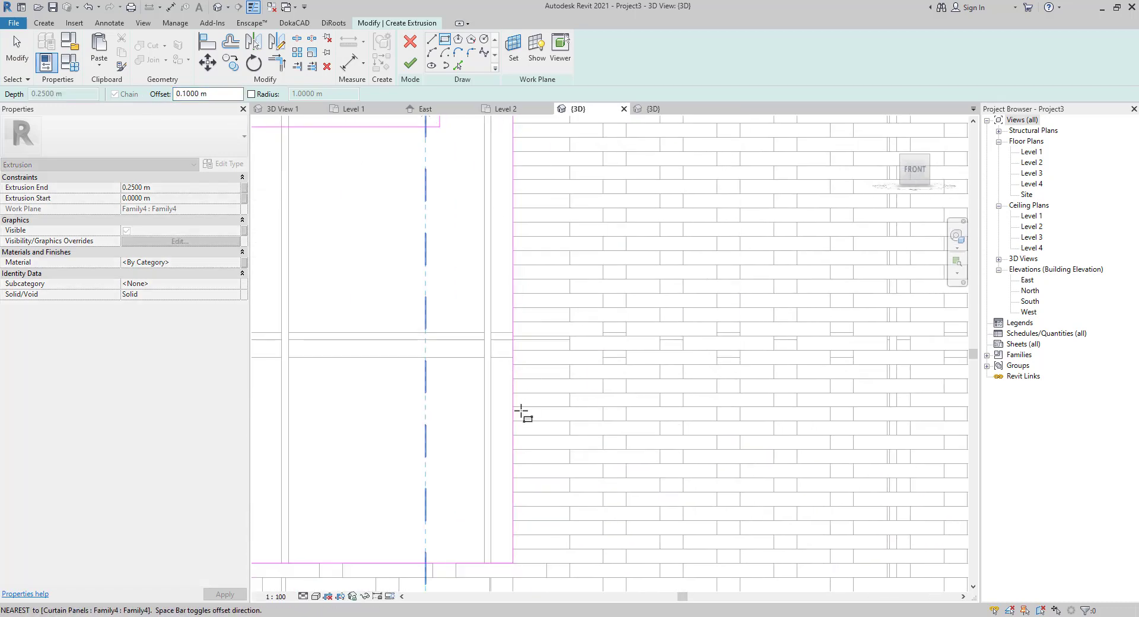
middle_click_drag(523, 465, 548, 227)
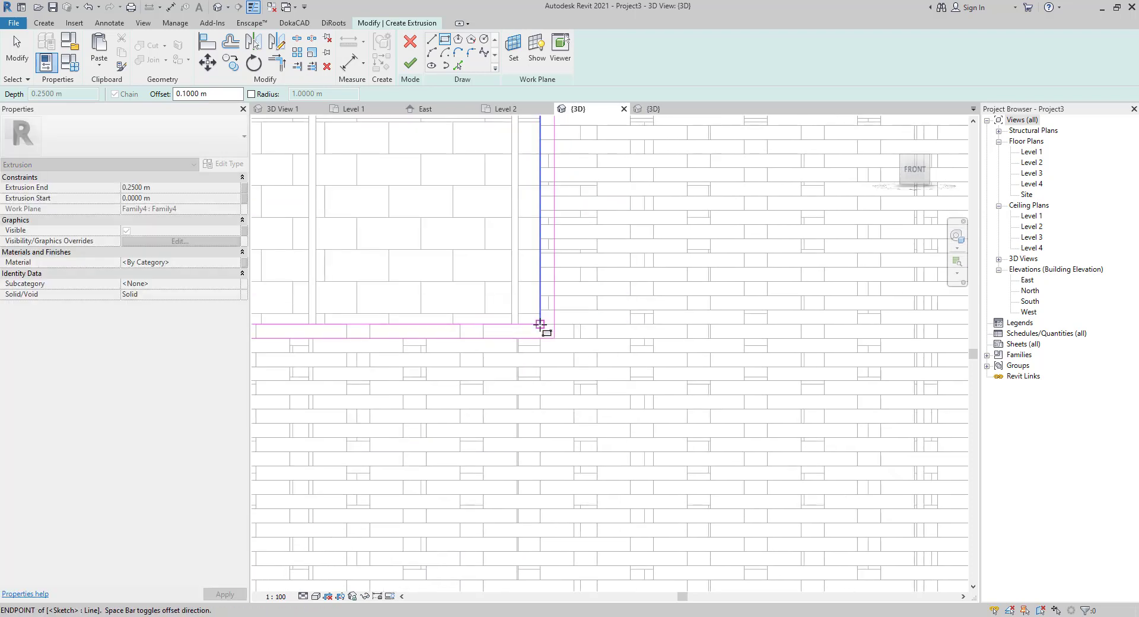
key("space")
scroll(450, 174, "down", 2)
middle_click_drag(513, 314, 651, 558)
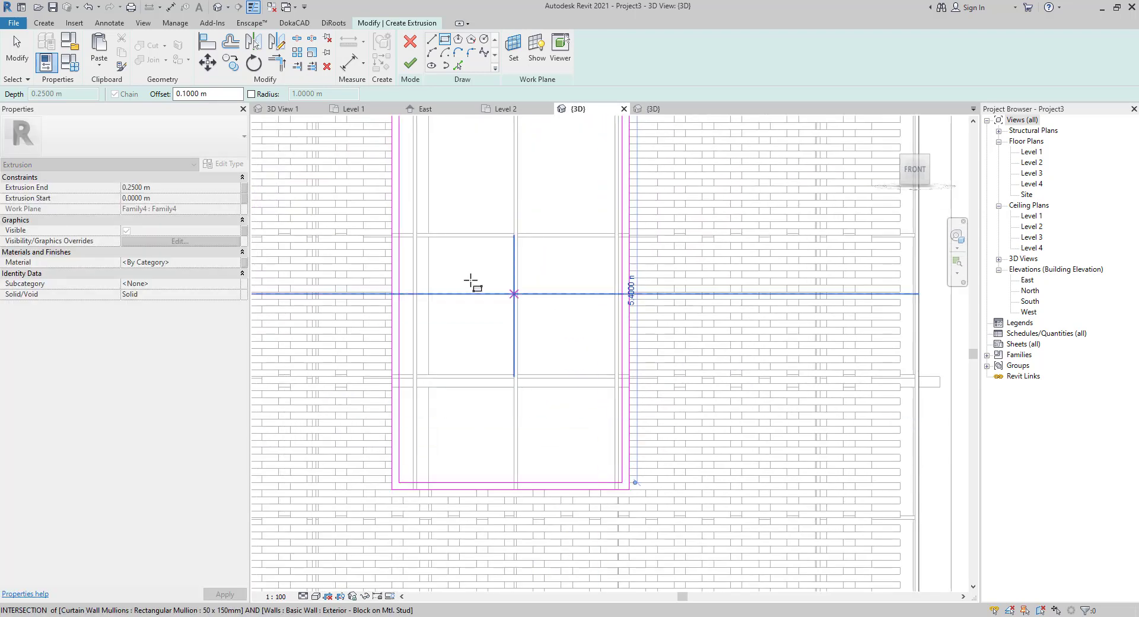
middle_click_drag(468, 308, 611, 410)
middle_click_drag(576, 375, 716, 182)
middle_click_drag(340, 281, 686, 186)
middle_click_drag(467, 322, 598, 149)
scroll(616, 198, "up", 2)
left_click(626, 189)
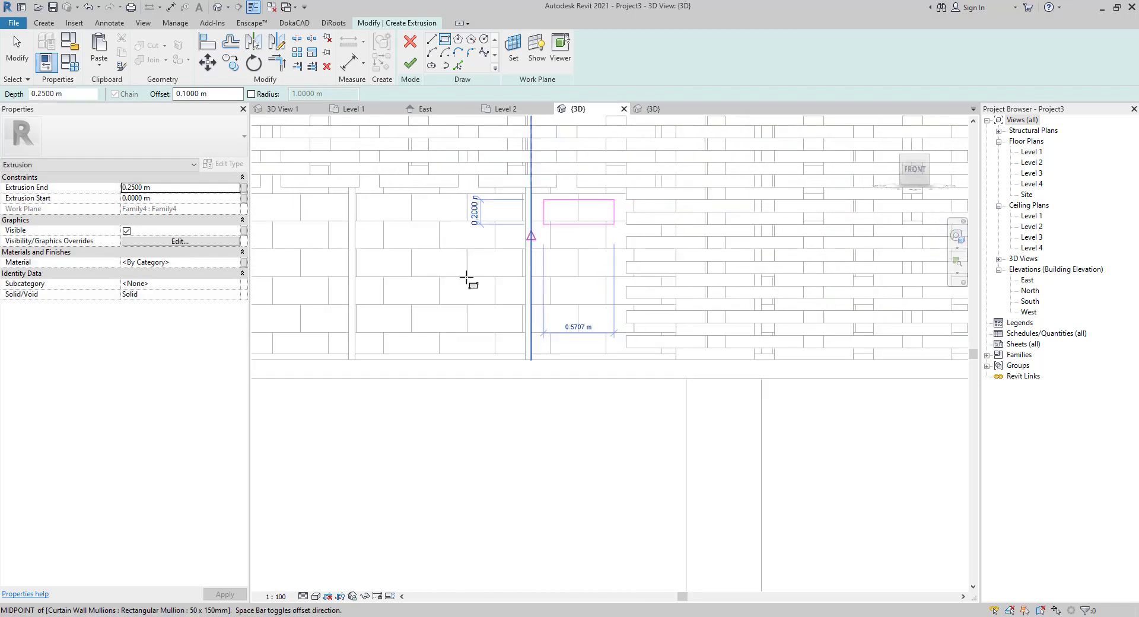
middle_click_drag(448, 259, 644, 203)
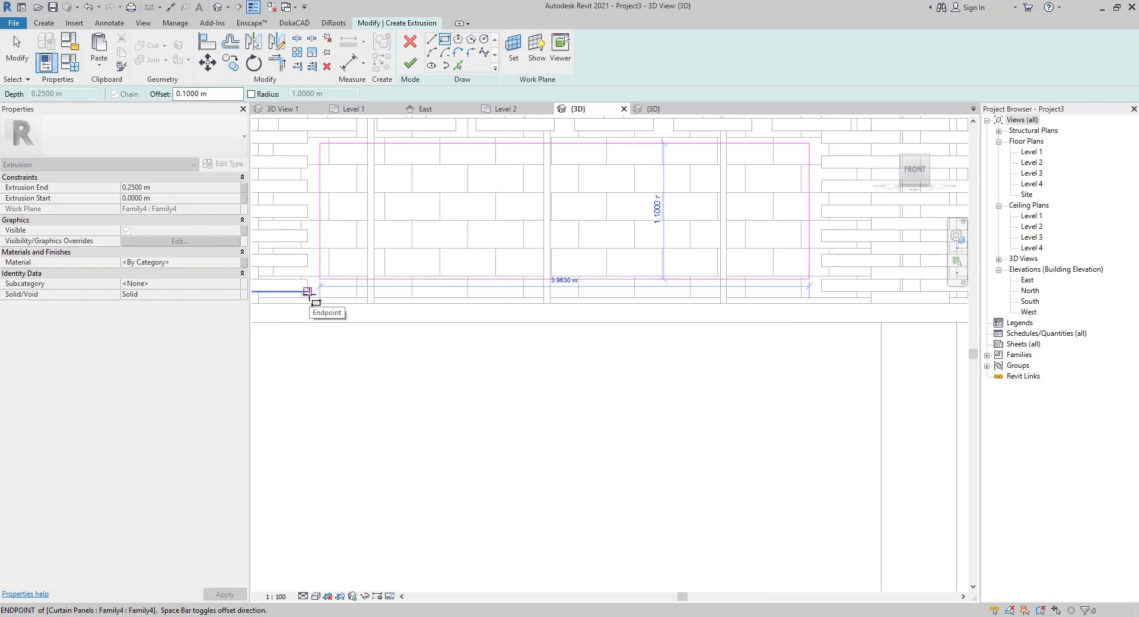
left_click(308, 291)
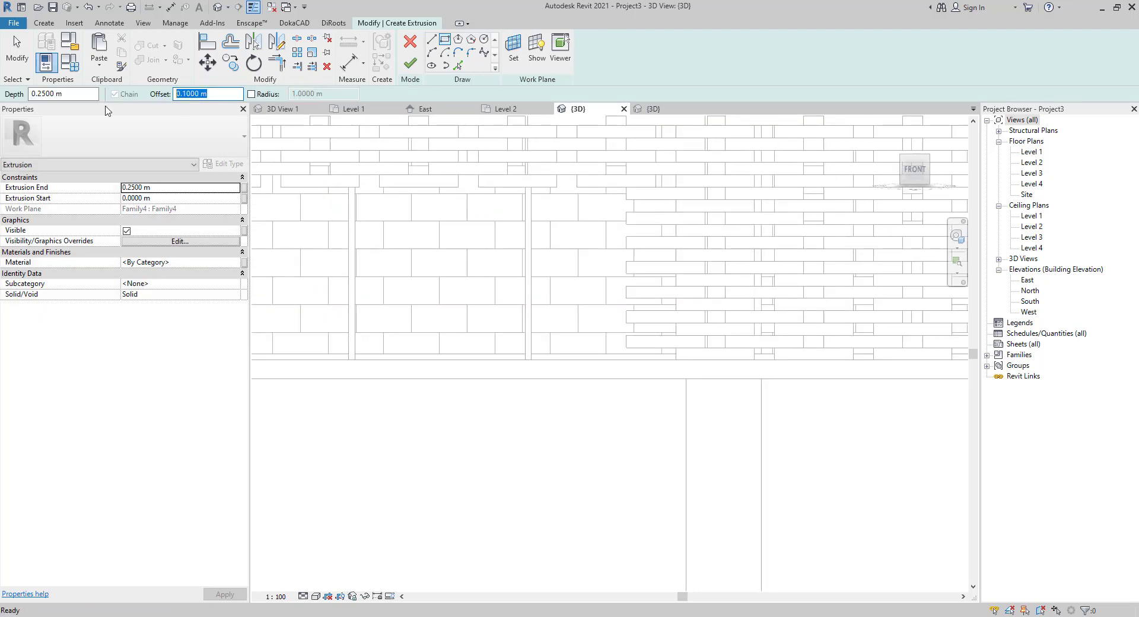
- Reset the sketch offset to 0 and draw the outer frame rectangle around the low wide opening, with its bottom line lowered to the wall's base
type("0")
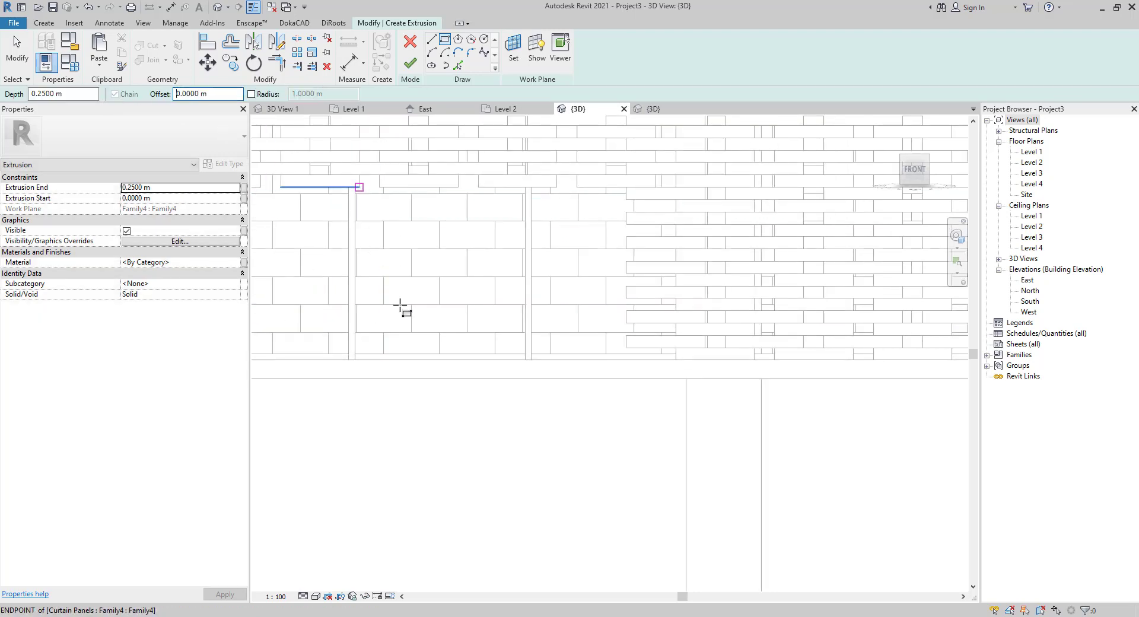
left_click(626, 189)
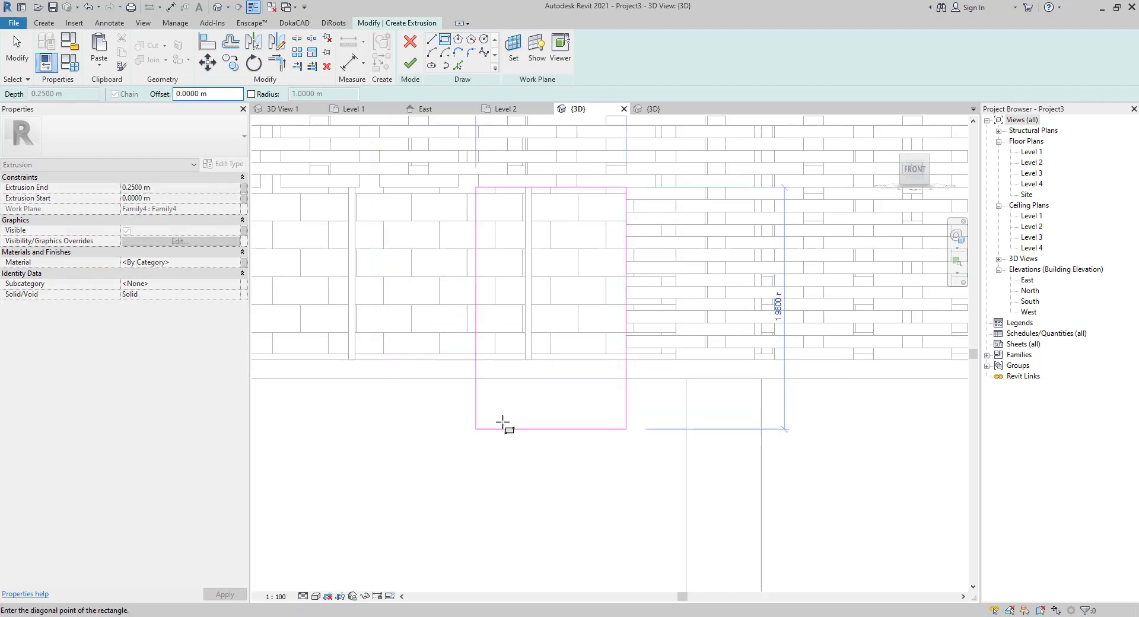
mouse_move(552, 224)
middle_mouse_down()
mouse_move(623, 234)
mouse_move(694, 267)
middle_mouse_up()
middle_click_drag(536, 275, 849, 287)
left_click(567, 403)
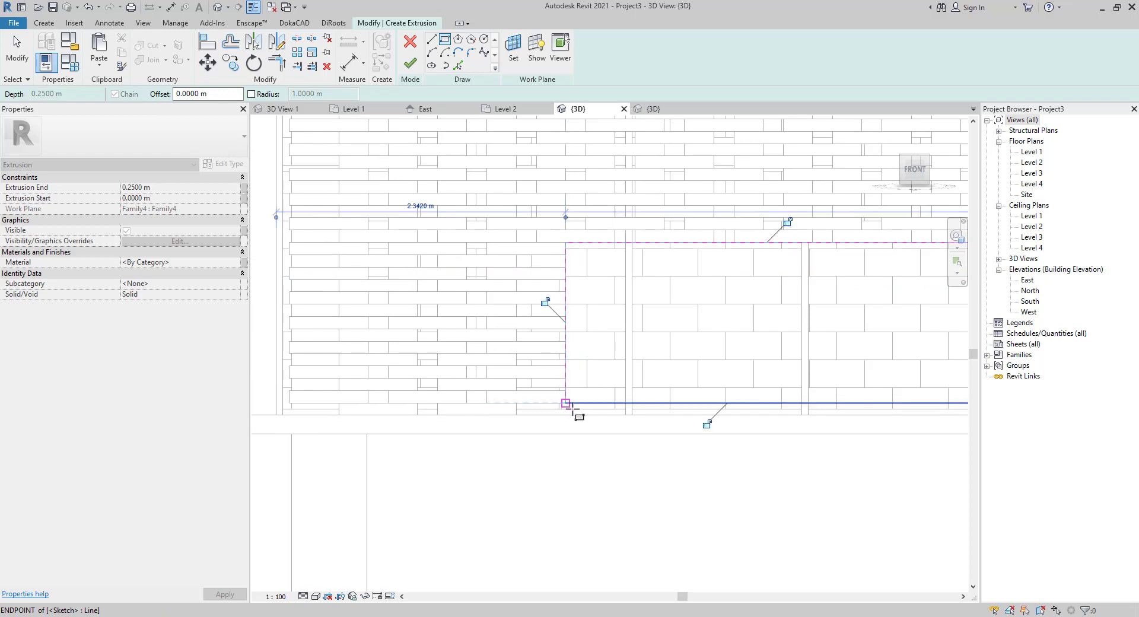
key("Escape")
key("Escape")
left_click_drag(579, 407, 577, 419)
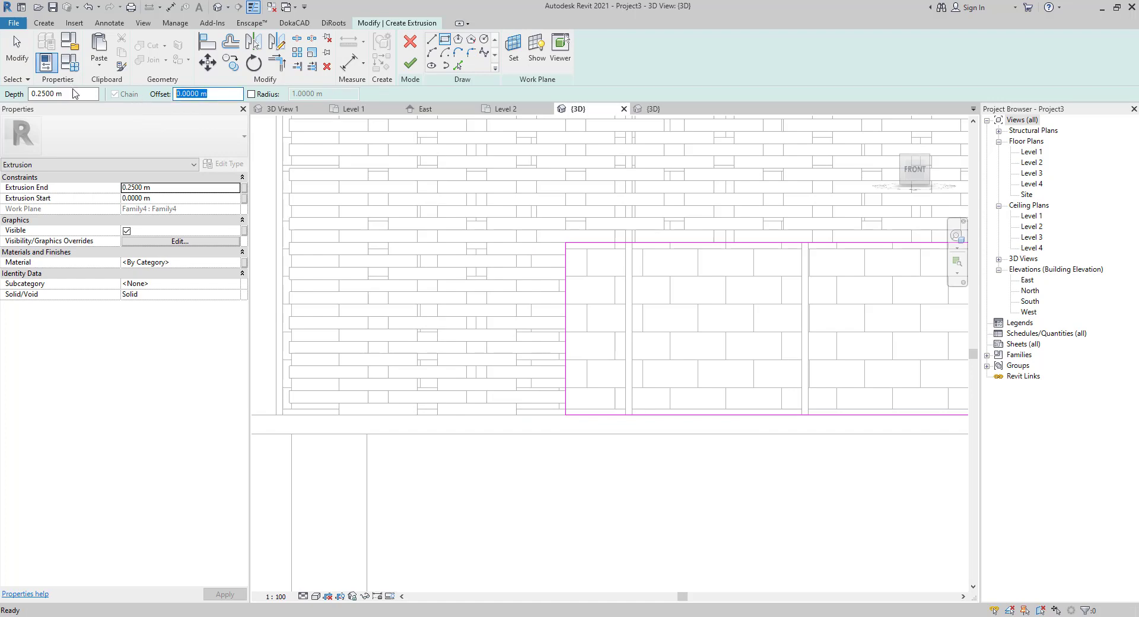
- Sketch the inner frame rectangle of the low wide opening, offset 0.1 m inward from its outline
key("Return")
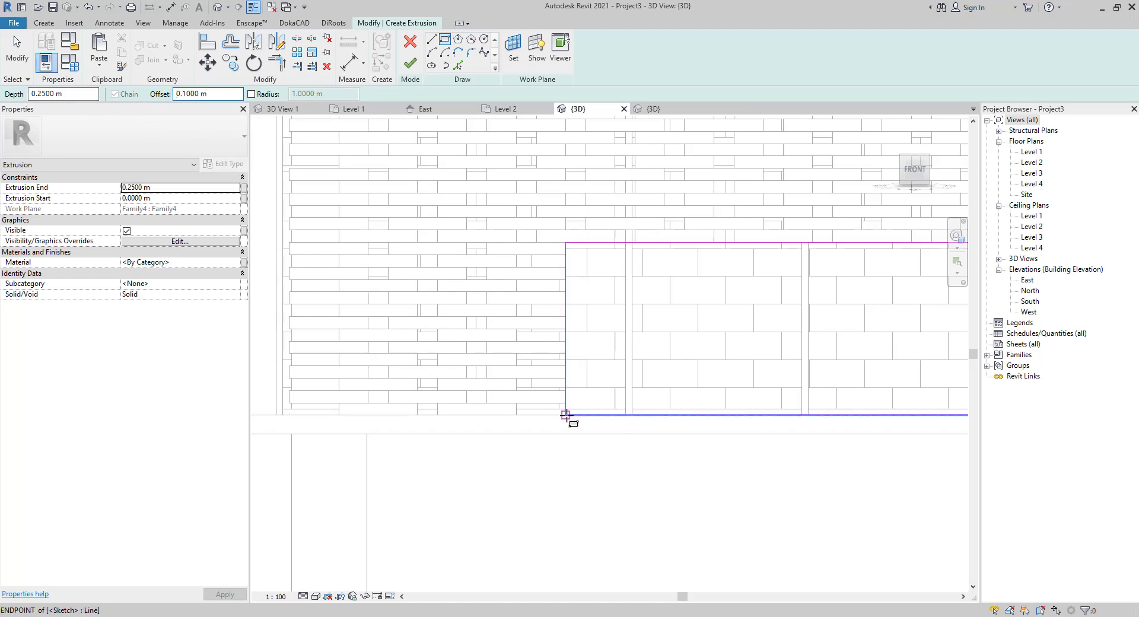
left_click(566, 416)
middle_click_drag(745, 323, 427, 385)
key("space")
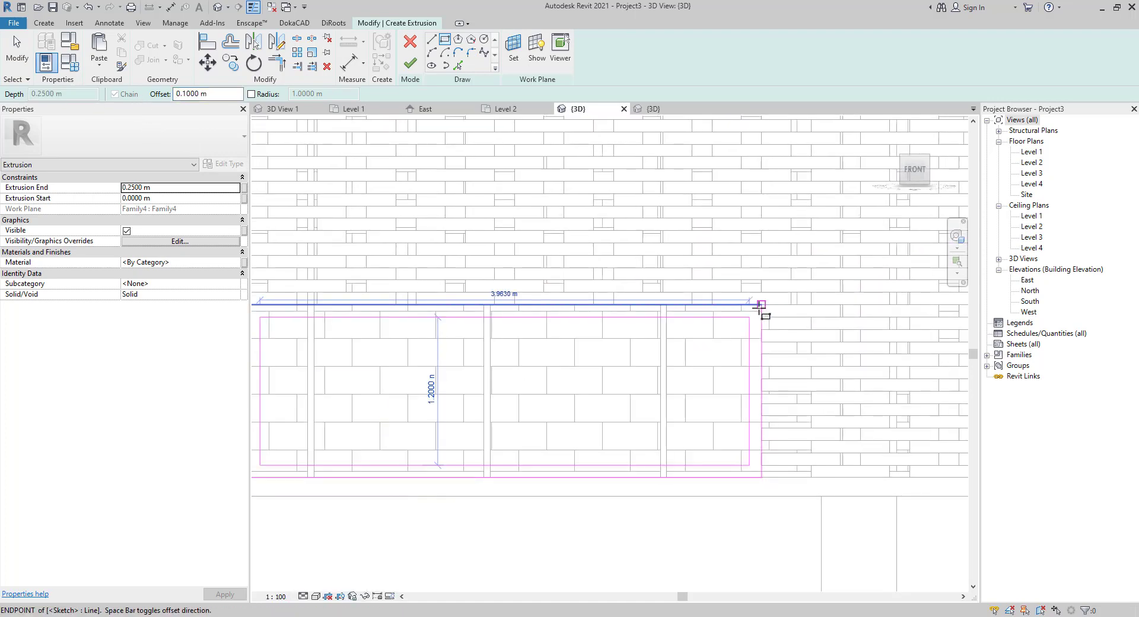
left_click(760, 306)
scroll(586, 337, "down", 3)
middle_click_drag(456, 381, 622, 503)
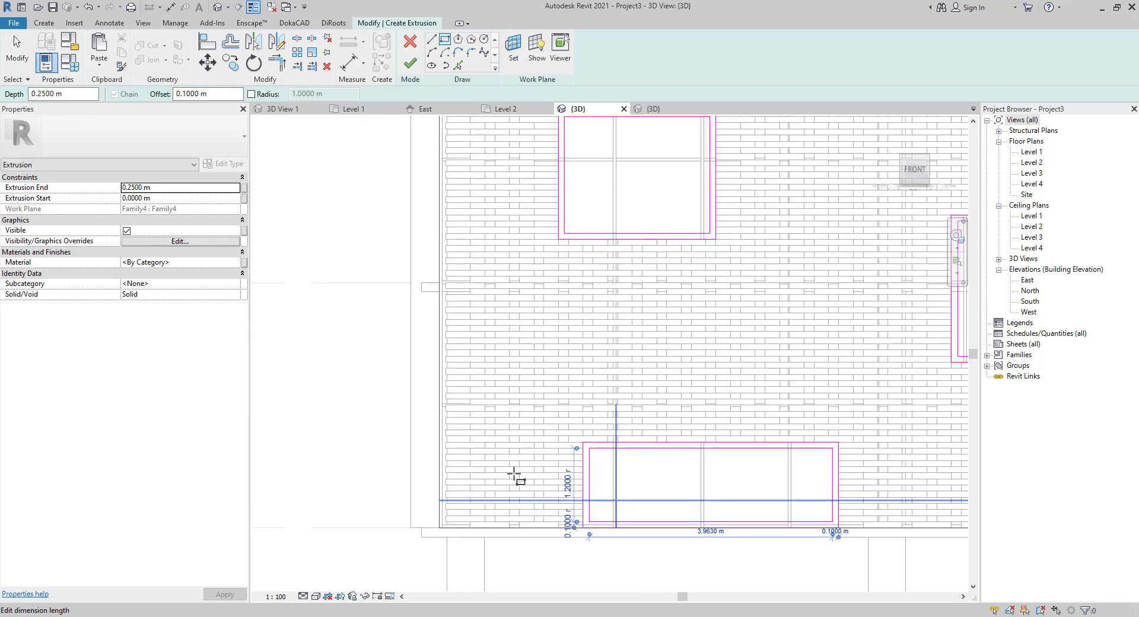
middle_click_drag(436, 520, 330, 543)
middle_click_drag(437, 436, 515, 347)
scroll(421, 469, "up", 3)
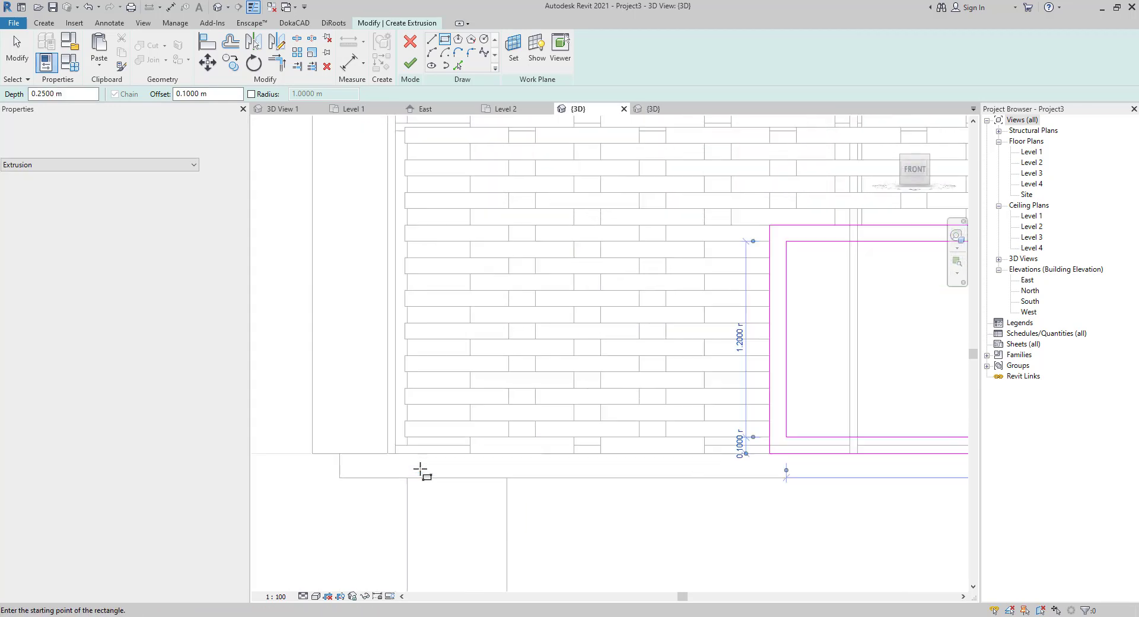
scroll(420, 469, "up", 2)
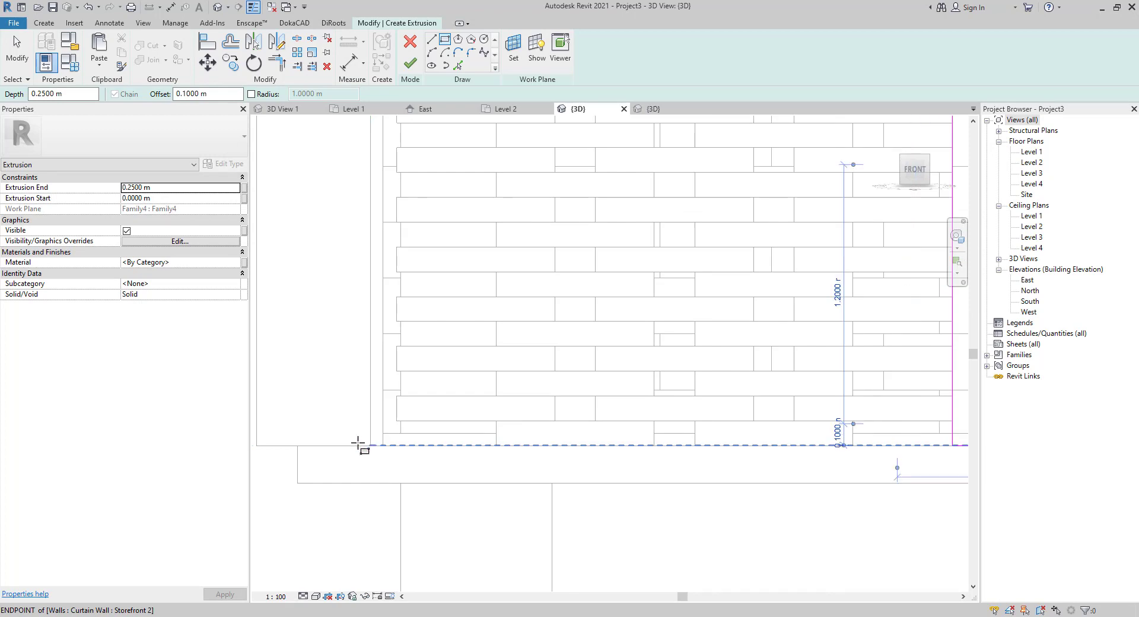
scroll(363, 448, "down", 2)
middle_click_drag(364, 450, 623, 513)
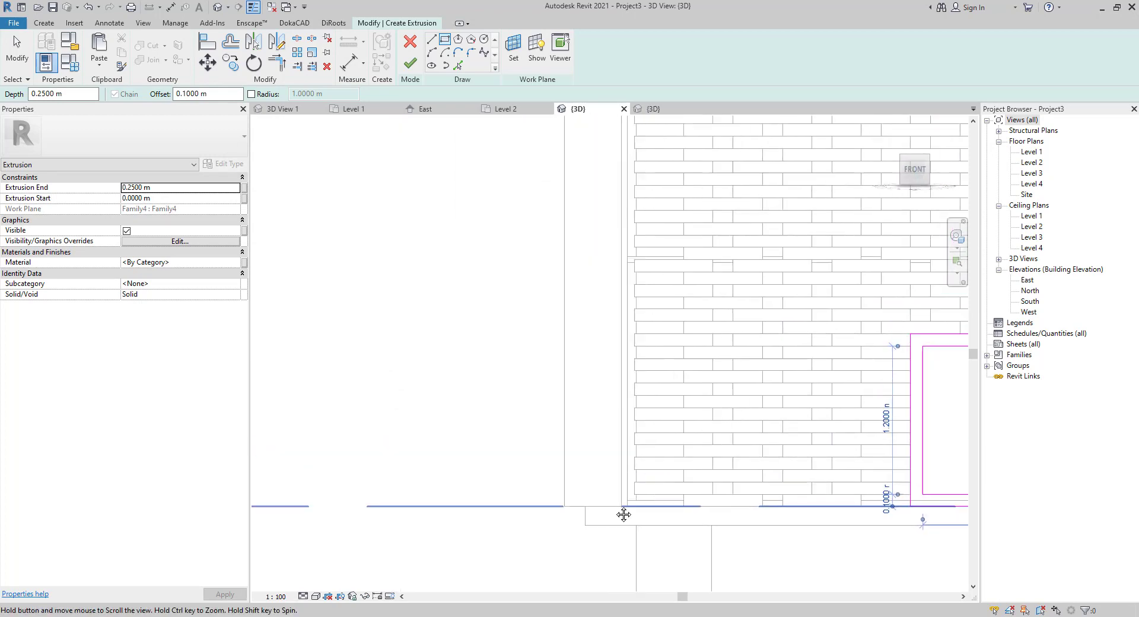
left_click(564, 504)
key("Escape")
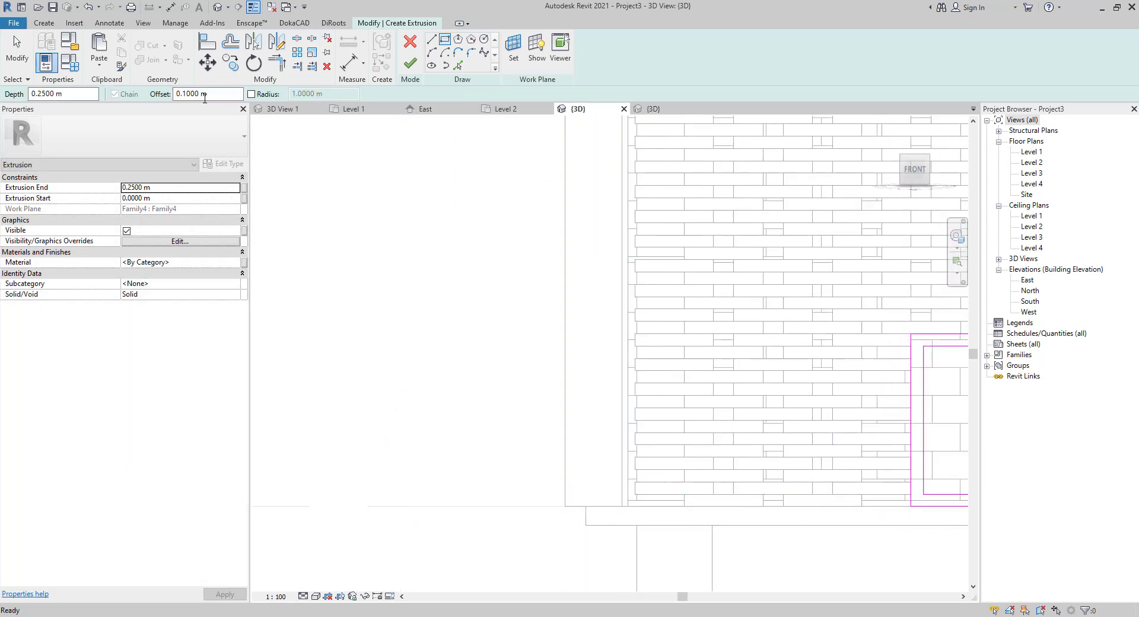
- Reset the sketch offset to 0 and draw a rectangle about 22.3 m wide around the whole facade, from the slab's underside to Level 4
left_click(204, 96)
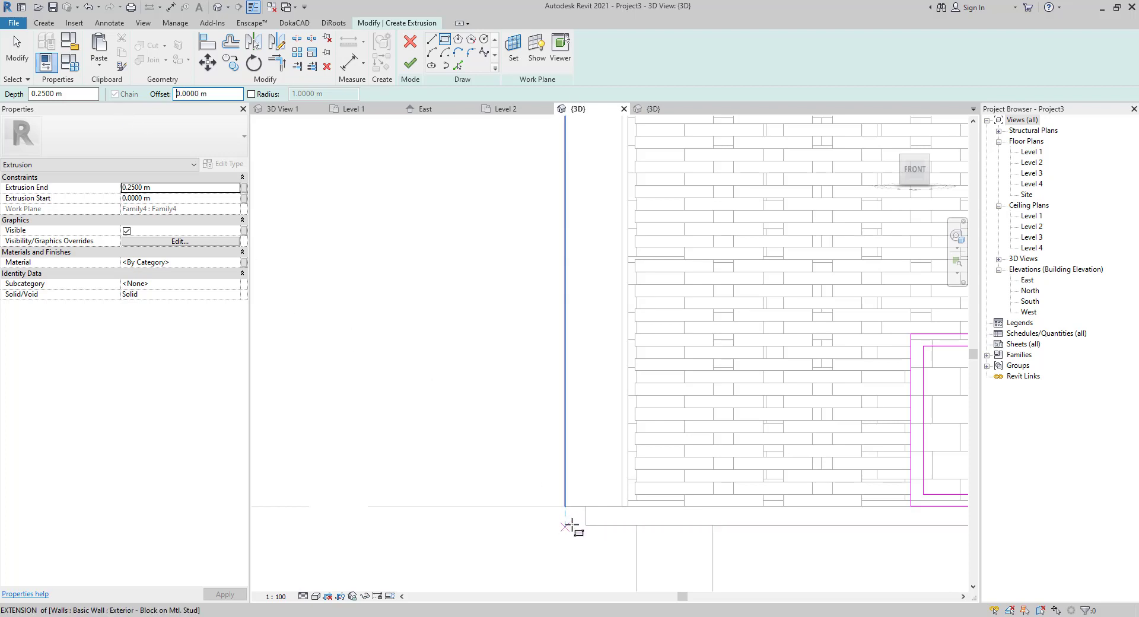
left_click(565, 526)
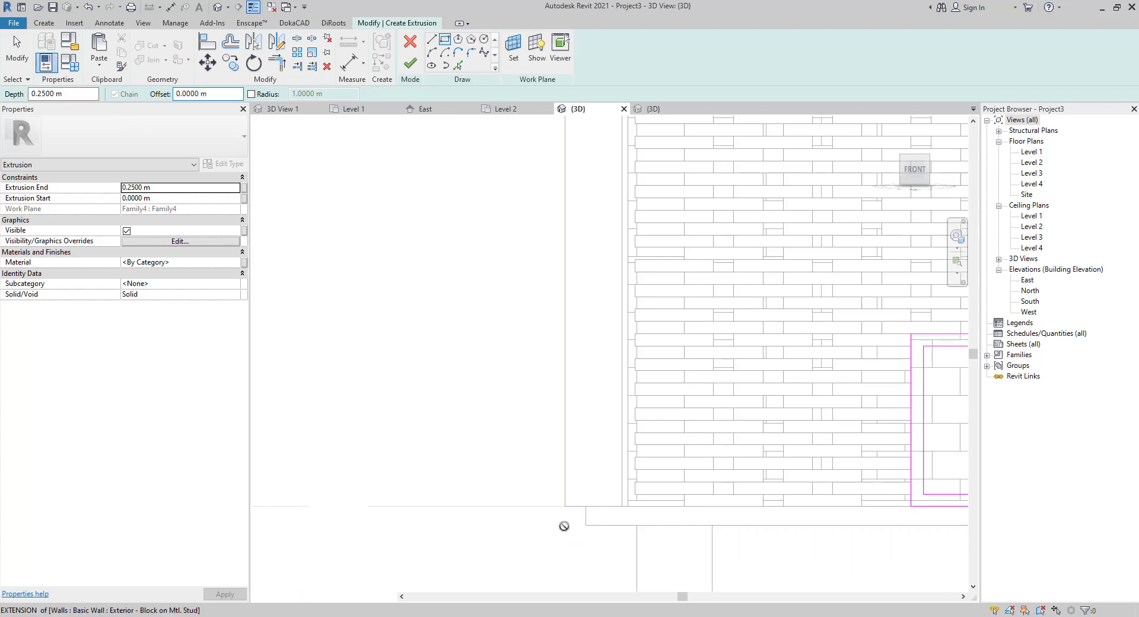
scroll(672, 408, "down", 3)
middle_click_drag(754, 323, 389, 561)
middle_click_drag(783, 292, 235, 399)
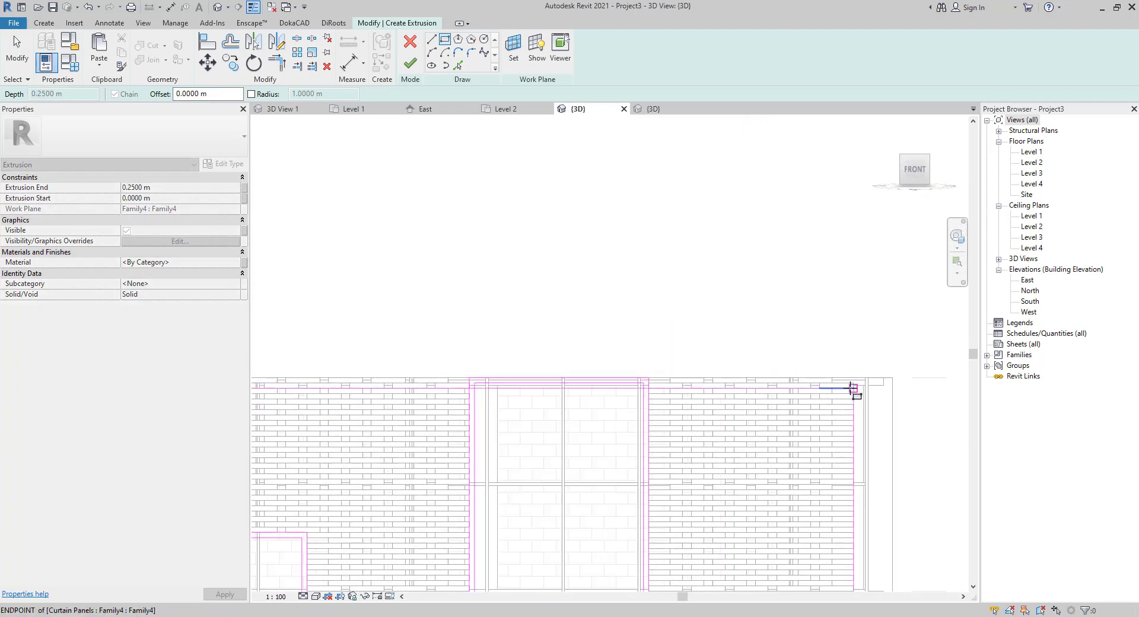
left_click(894, 378)
scroll(724, 513, "down", 4)
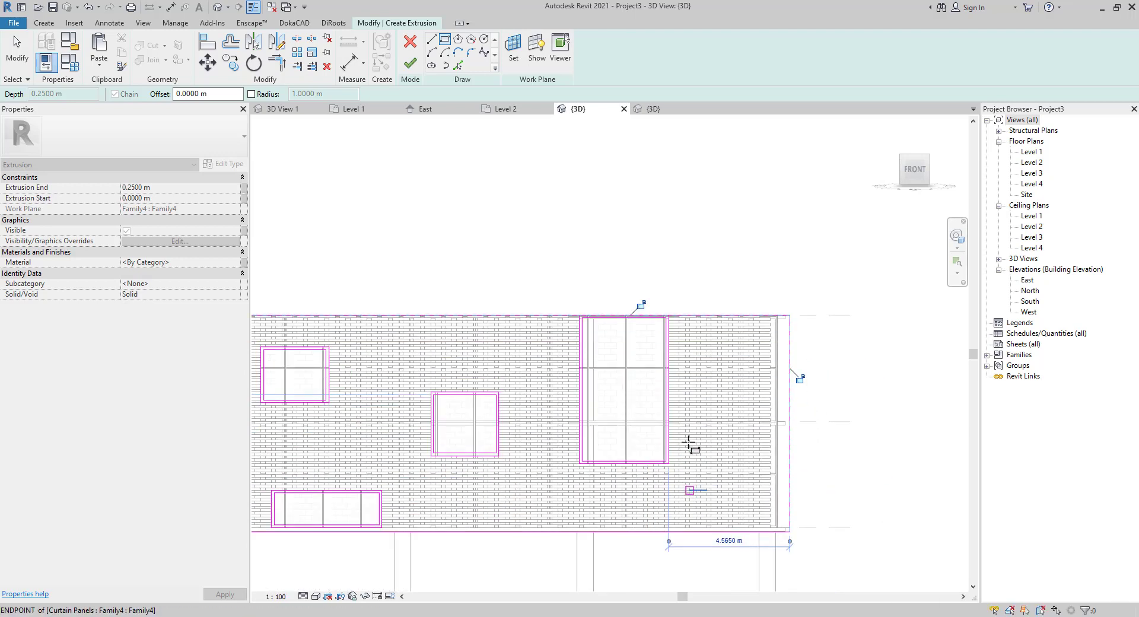
- Move the top line of the facade outline up to 0.2 m above Level 4
middle_click_drag(690, 444, 694, 377)
scroll(759, 474, "up", 6)
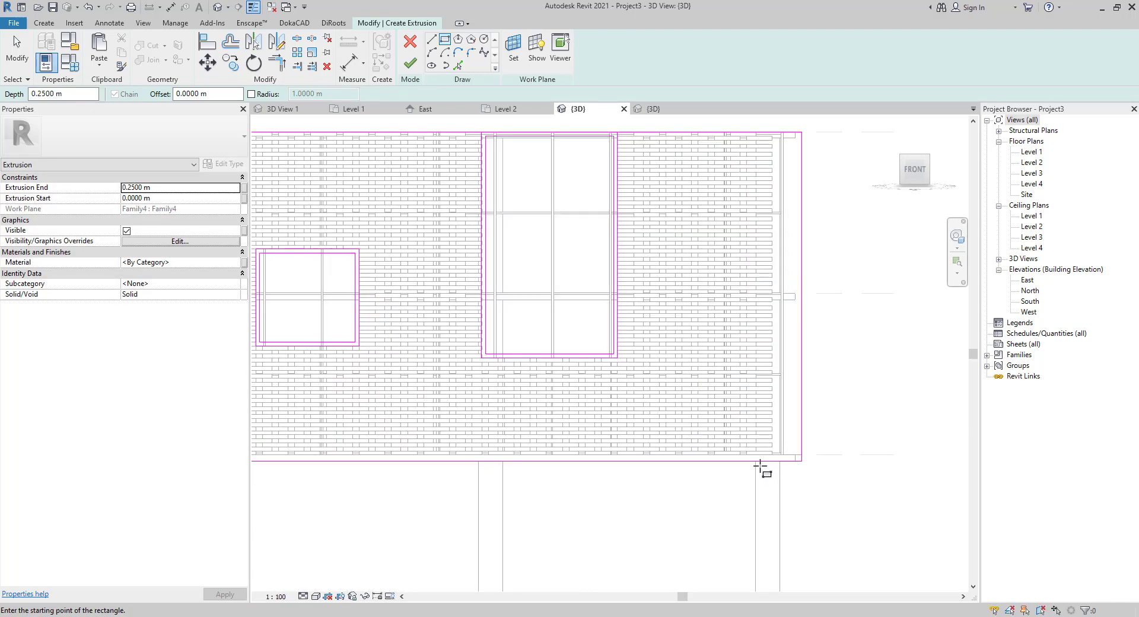
middle_click_drag(618, 307, 607, 571)
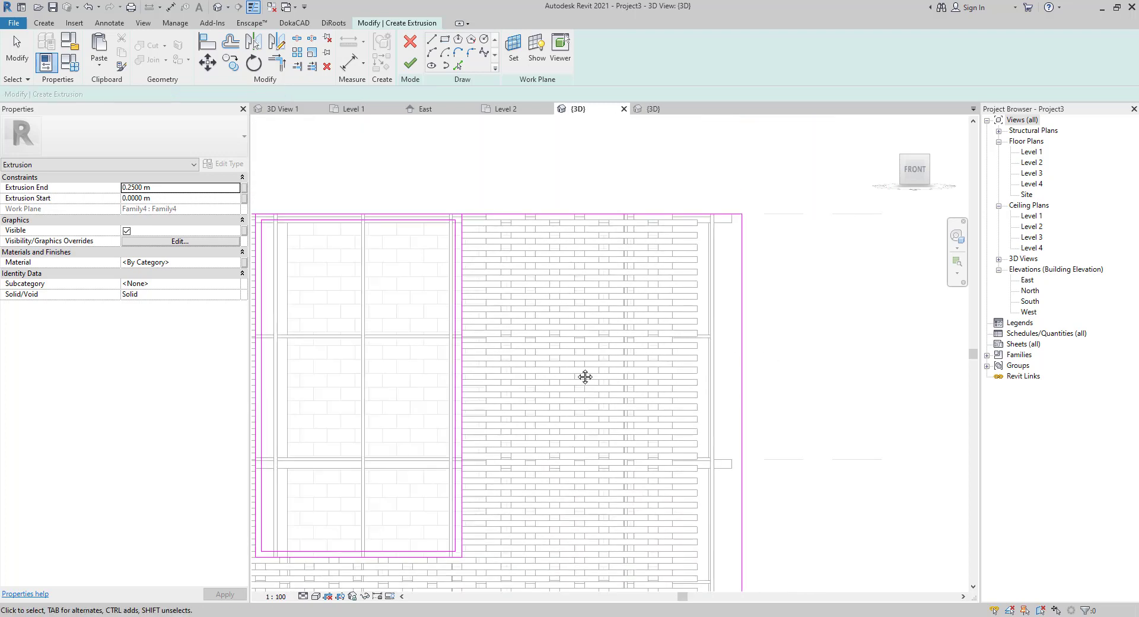
middle_click_drag(575, 188, 585, 376)
left_click(658, 404)
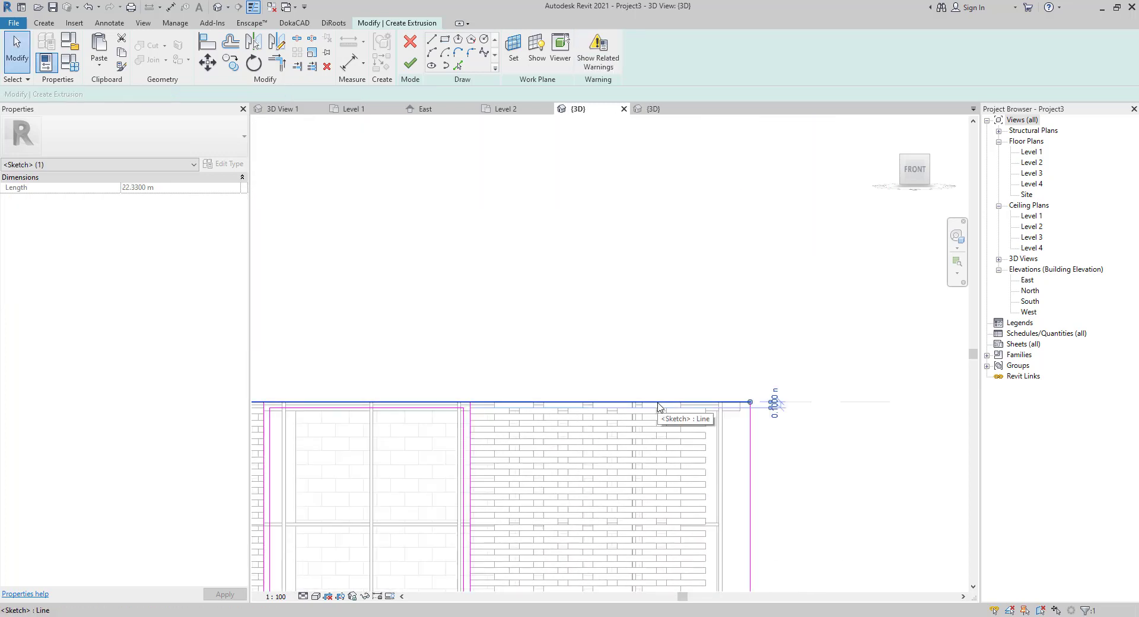
key("Up")
key("Up")
key("Up")
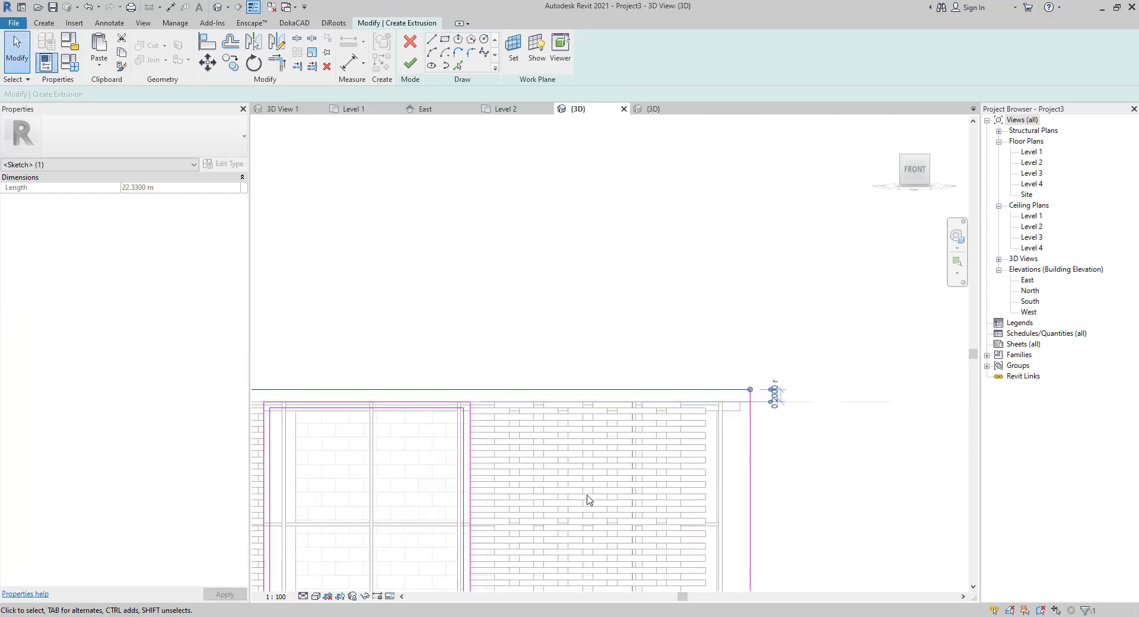
scroll(587, 495, "down", 2)
middle_click_drag(587, 495, 770, 317)
- Delete the top line of the tall window's outer frame rectangle
scroll(734, 269, "up", 3)
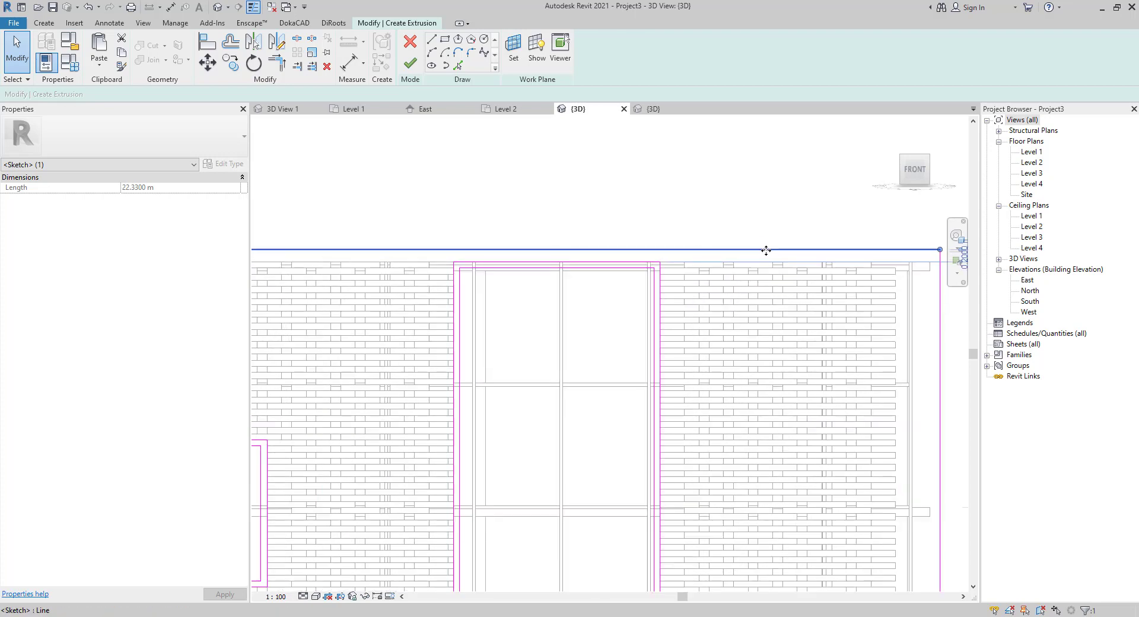
scroll(568, 263, "up", 2)
left_click(568, 264)
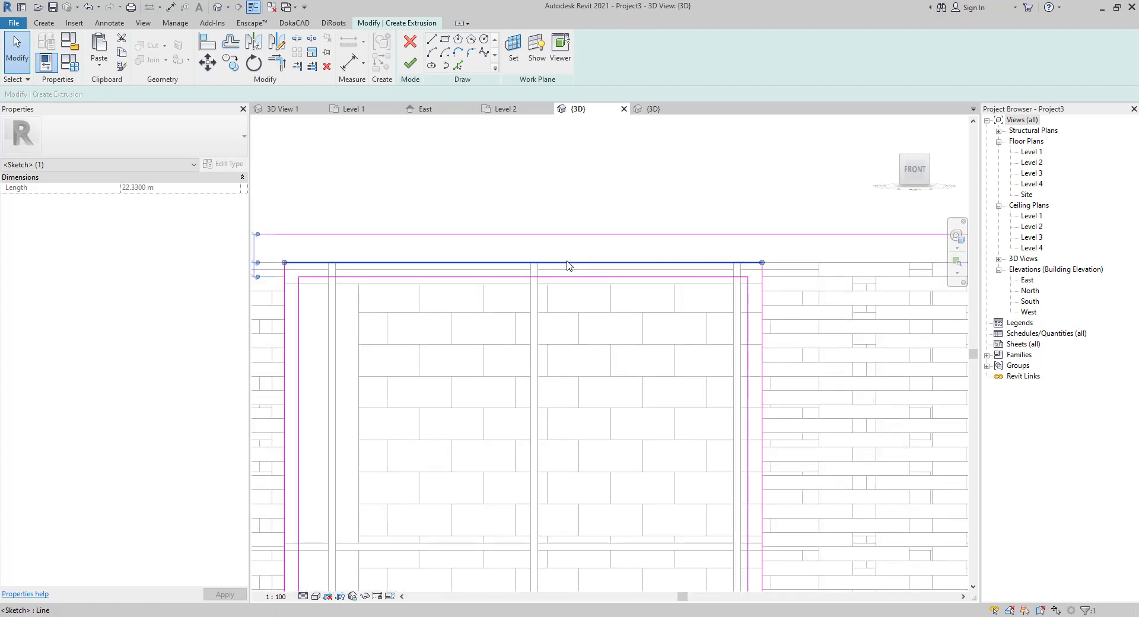
key("Delete")
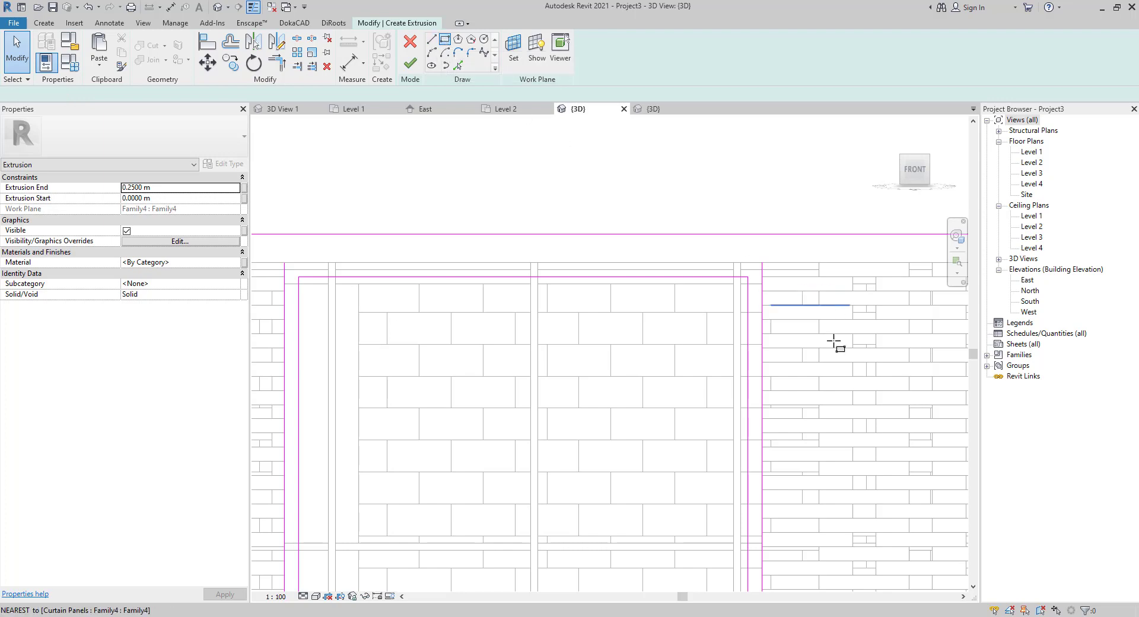
- Sketch a second rectangle around the facade, offset 0.3 m outward from the existing facade outline
scroll(833, 341, "down", 6)
middle_click_drag(854, 459, 525, 505)
scroll(725, 345, "up", 5)
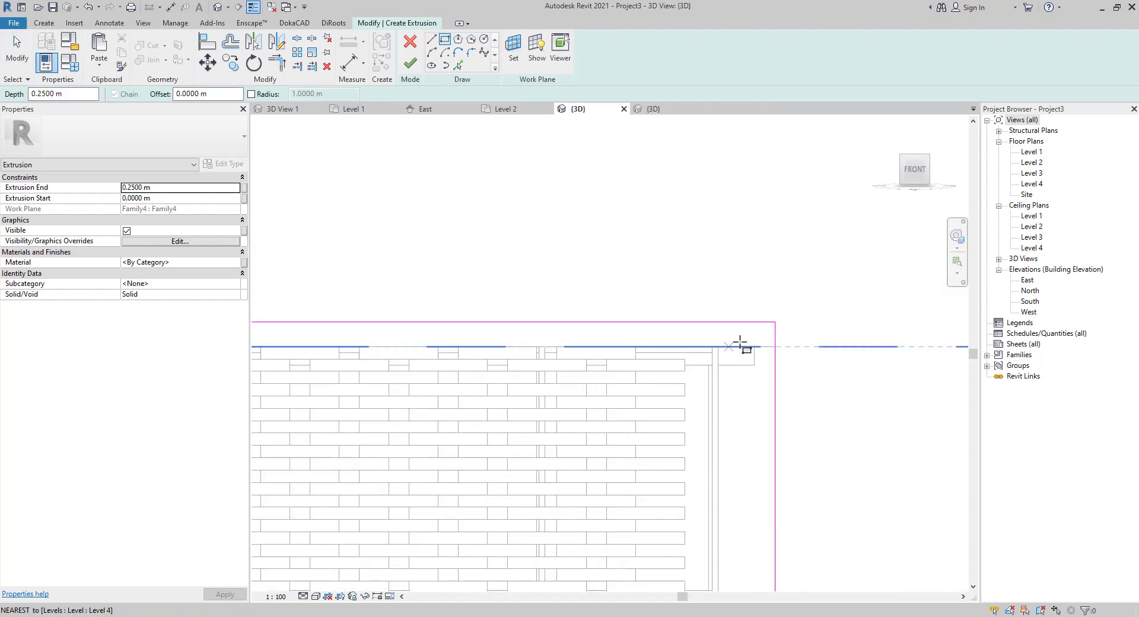
scroll(740, 342, "up", 3)
scroll(782, 348, "down", 4)
scroll(585, 497, "down", 4)
middle_click_drag(587, 497, 717, 139)
middle_click_drag(512, 548, 635, 159)
middle_click_drag(516, 305, 791, 439)
middle_click_drag(426, 393, 725, 376)
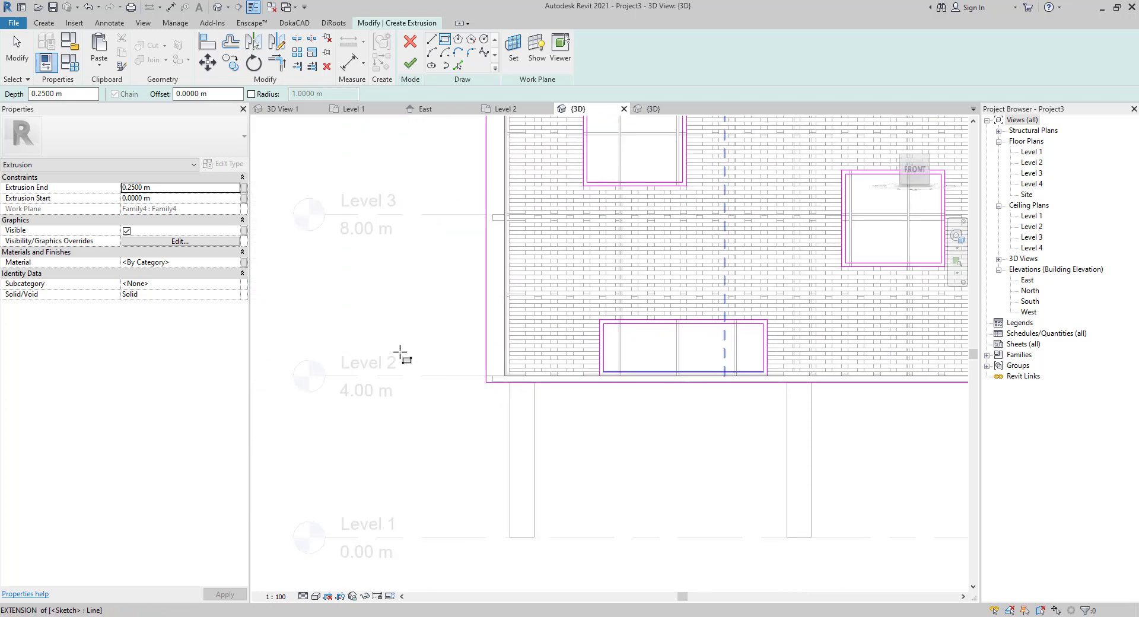
scroll(401, 354, "up", 2)
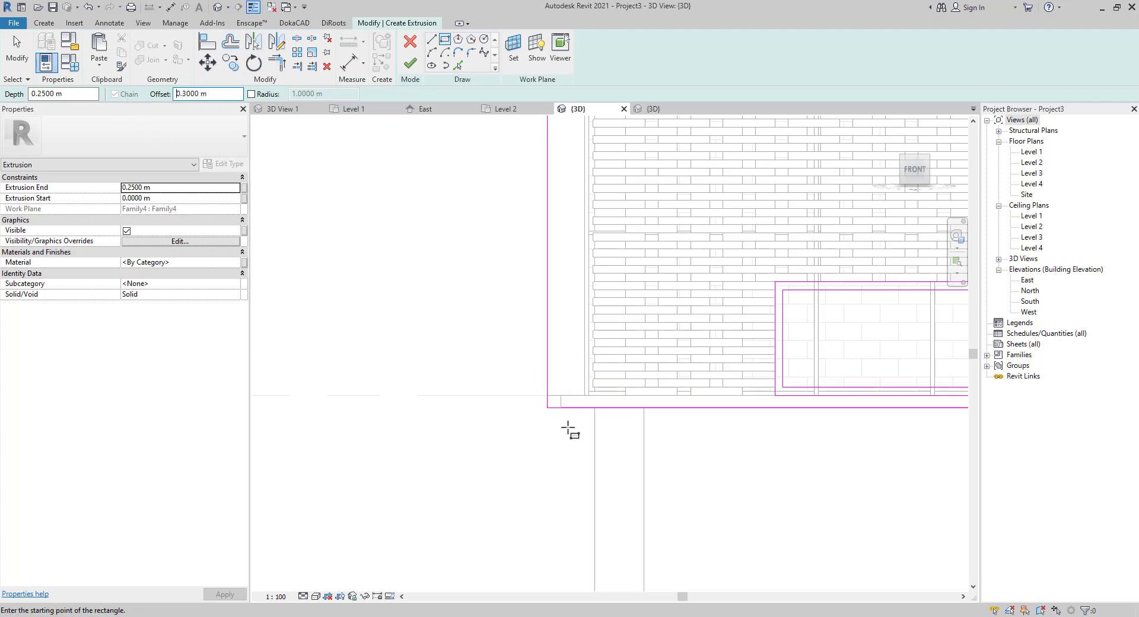
left_click(547, 408)
scroll(707, 296, "down", 2)
middle_click_drag(762, 283, 399, 503)
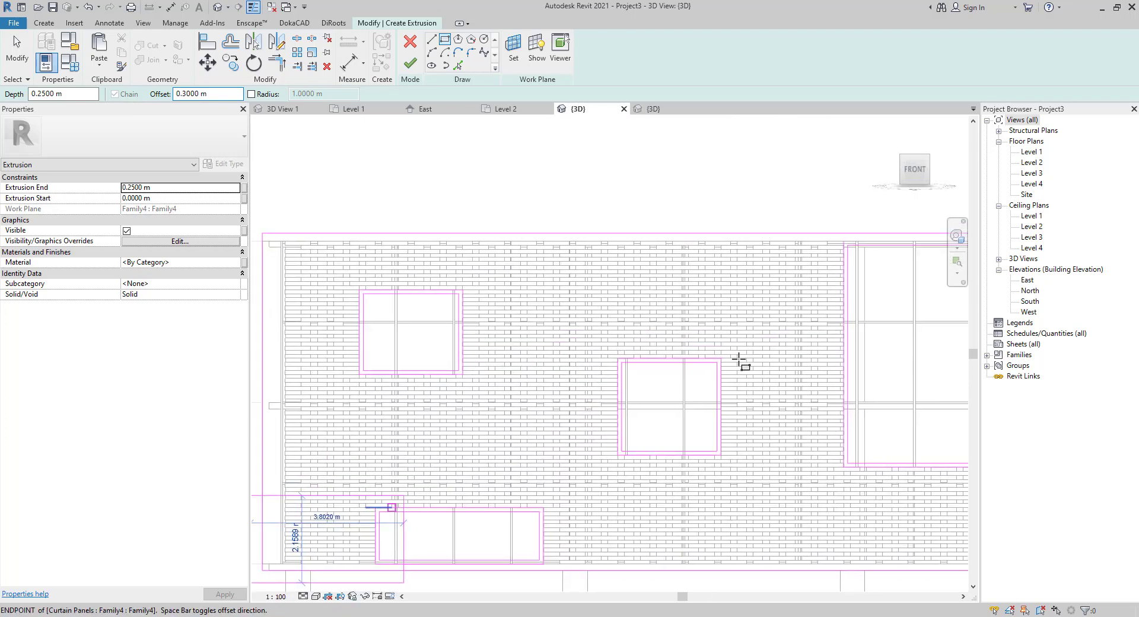
middle_click_drag(739, 360, 372, 440)
left_click(796, 315)
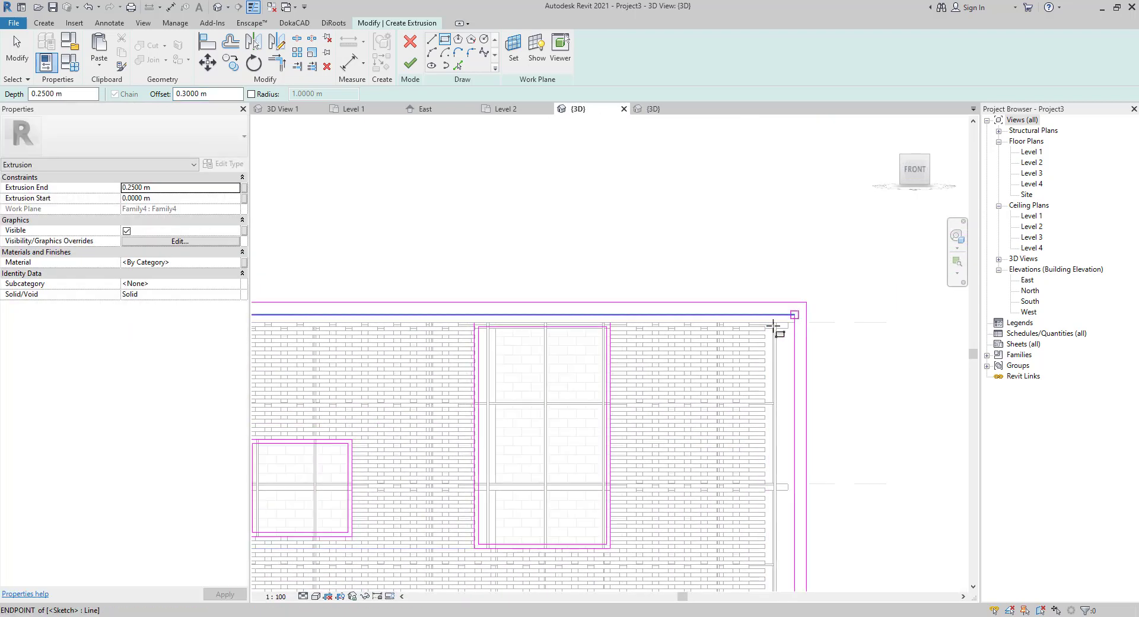
- Split the inner top line of the facade outline above the tall window
key("Escape")
key("Escape")
scroll(621, 326, "up", 2)
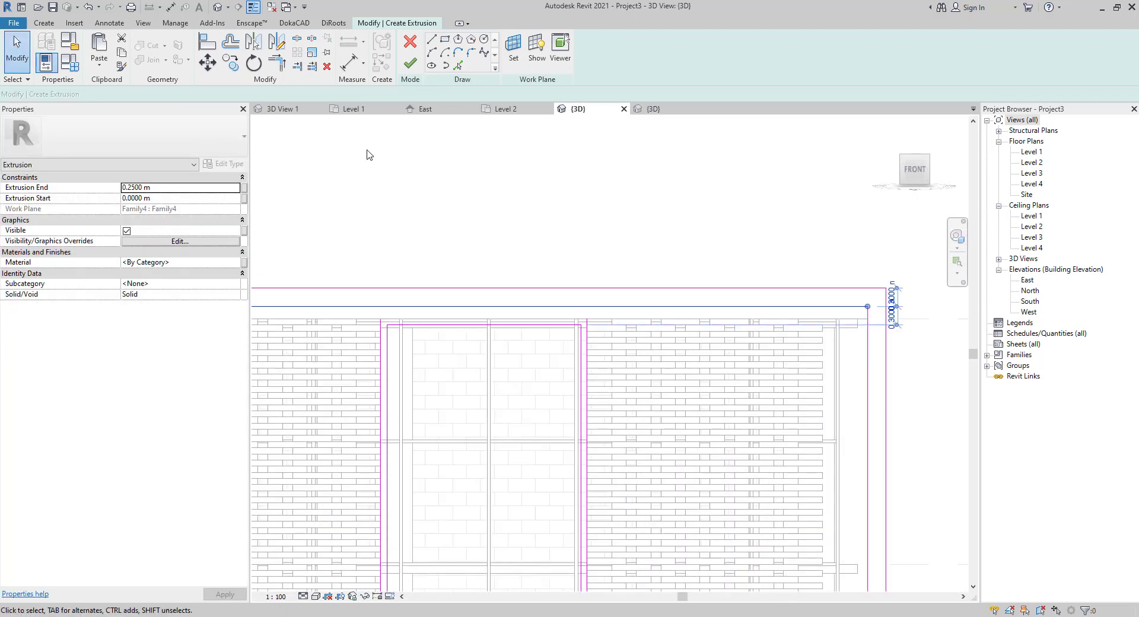
left_click(574, 306)
scroll(574, 312, "up", 2)
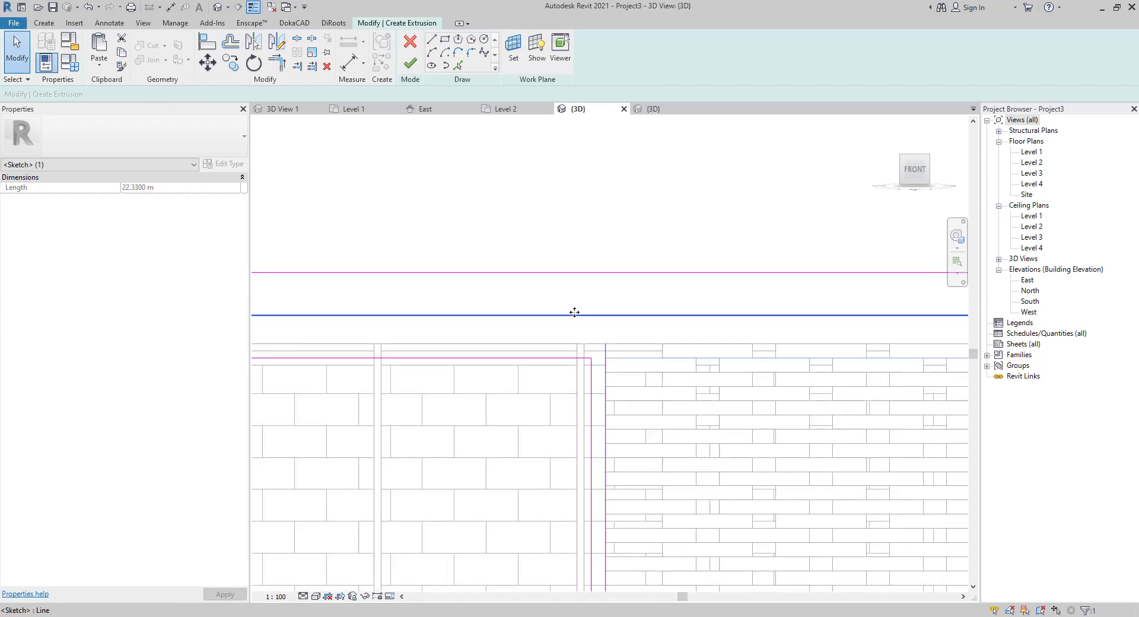
key("Escape")
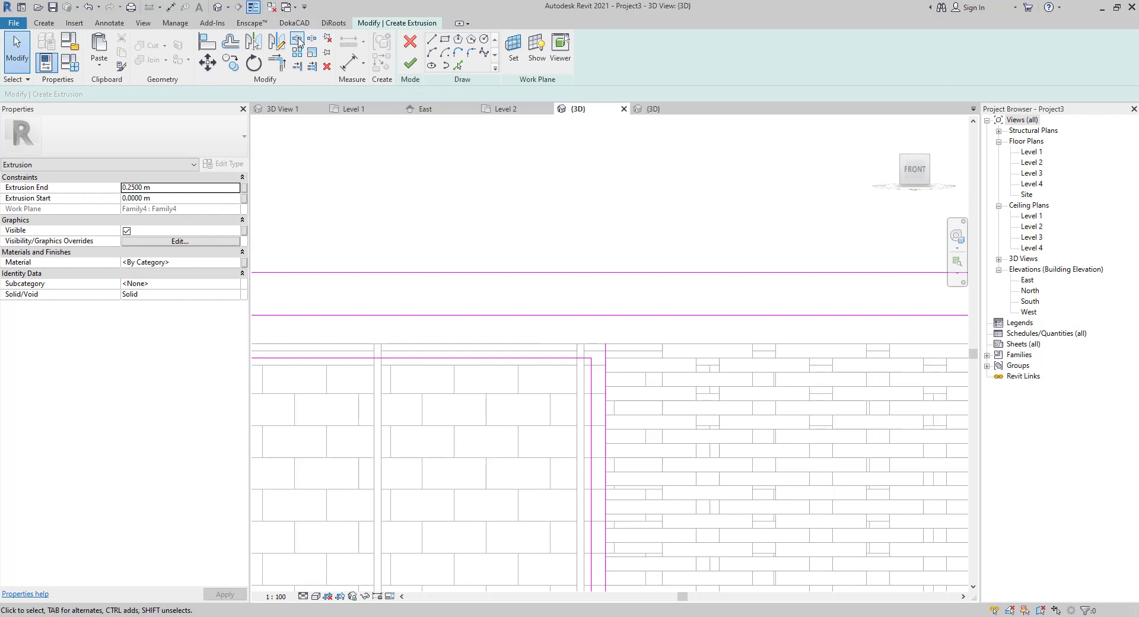
left_click(449, 315)
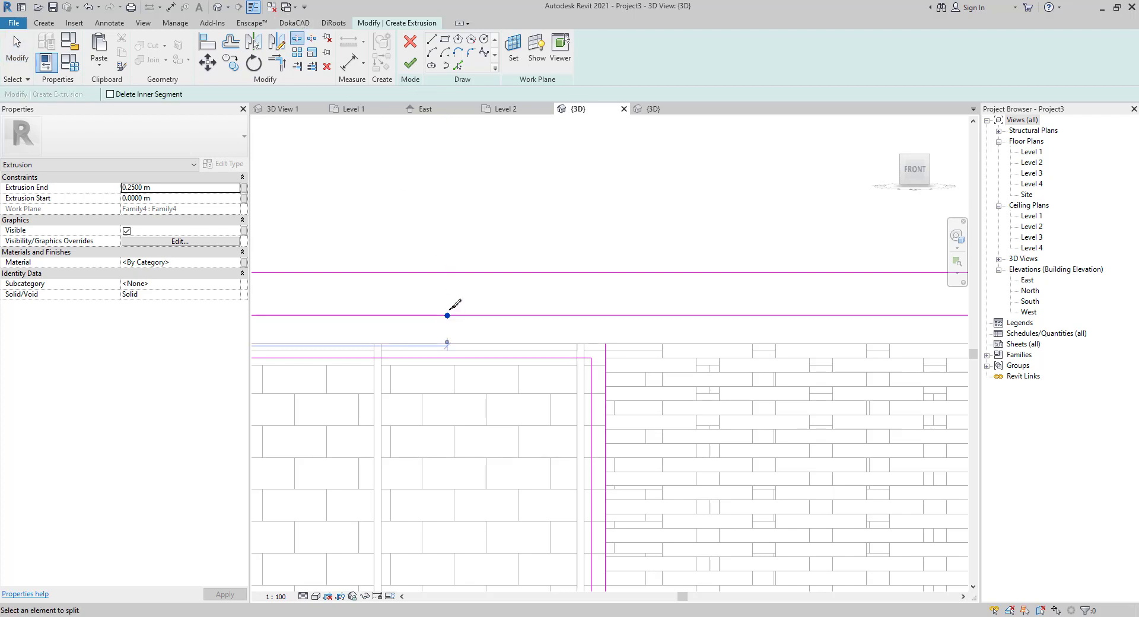
- Trim the split inner top line to both outer side lines of the tall window's frame, leaving the outline open above the window
key("Escape")
key("t")
key("r")
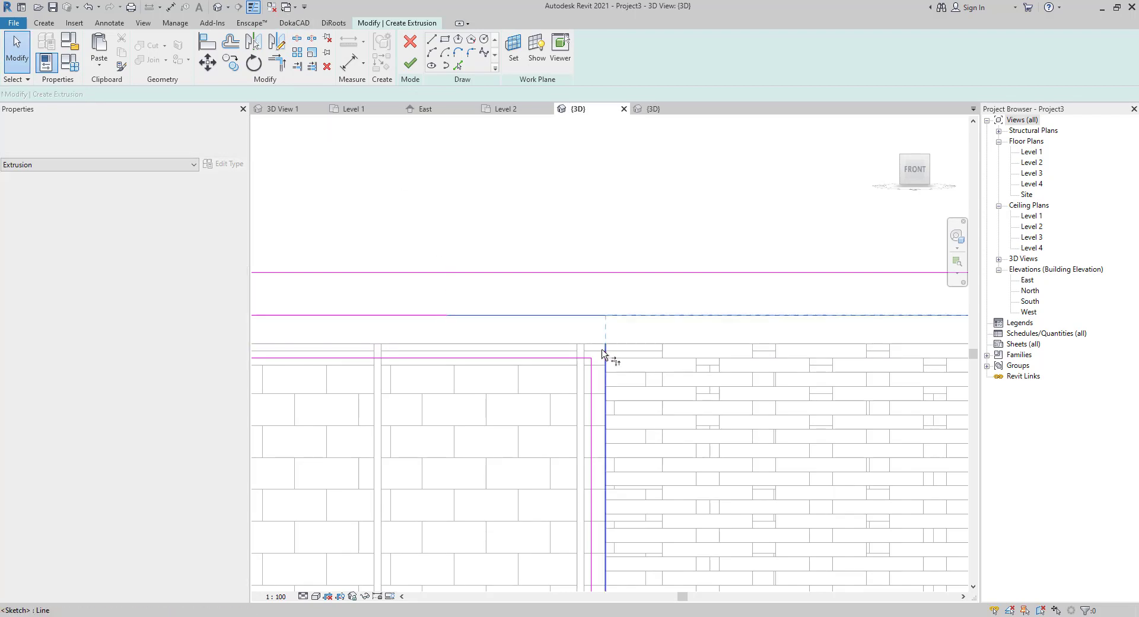
middle_click_drag(509, 376, 776, 352)
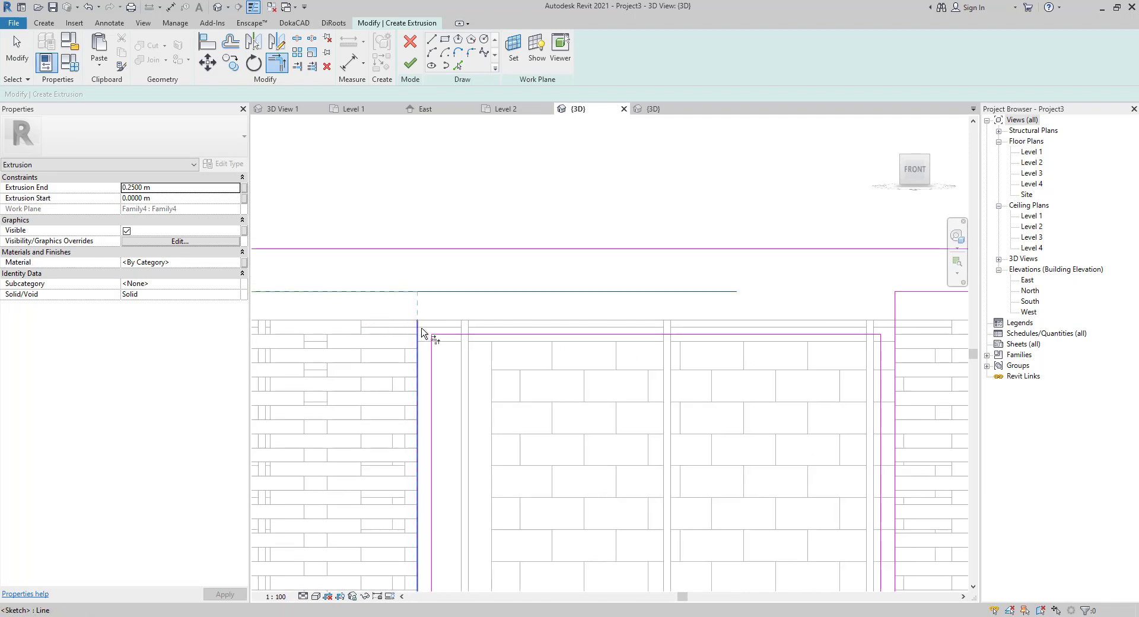
scroll(544, 373, "down", 2)
scroll(544, 374, "down", 4)
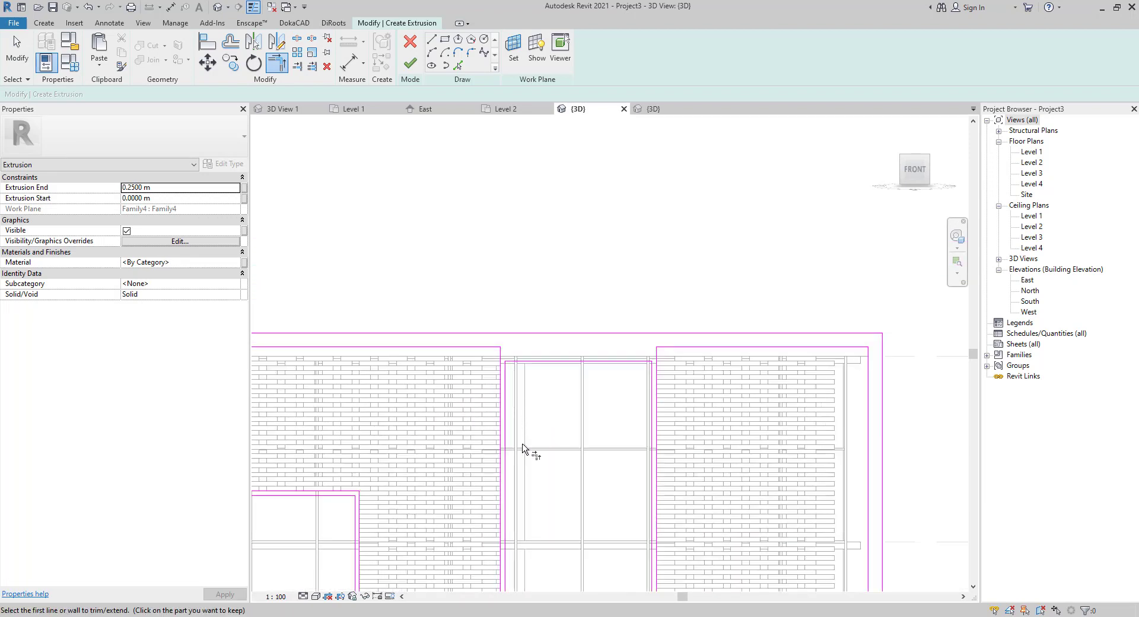
- Split the inner bottom line of the facade outline below the low, wide window
scroll(524, 444, "down", 4)
middle_click_drag(526, 413, 591, 142)
middle_click_drag(590, 417, 786, 369)
scroll(520, 299, "up", 1)
scroll(519, 300, "up", 5)
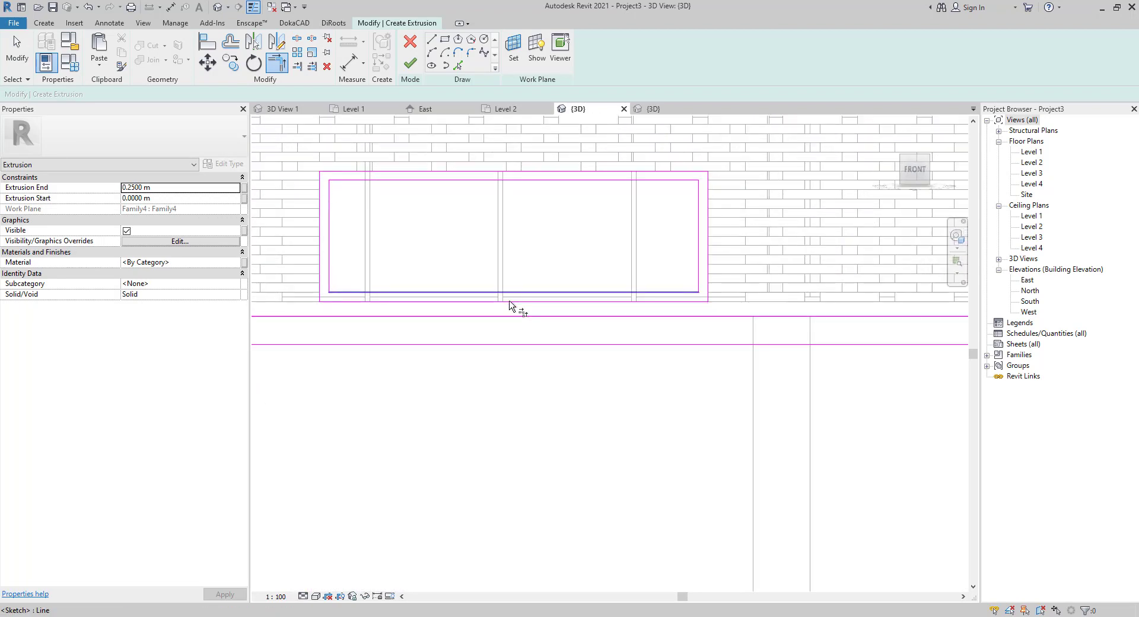
middle_click_drag(526, 315, 536, 377)
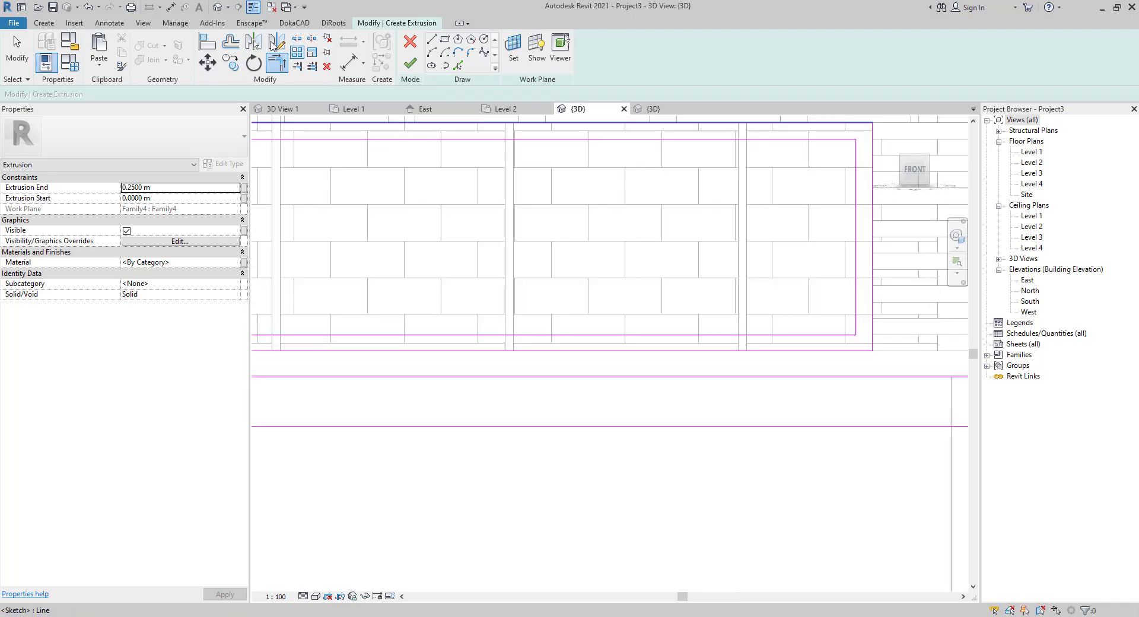
left_click(297, 37)
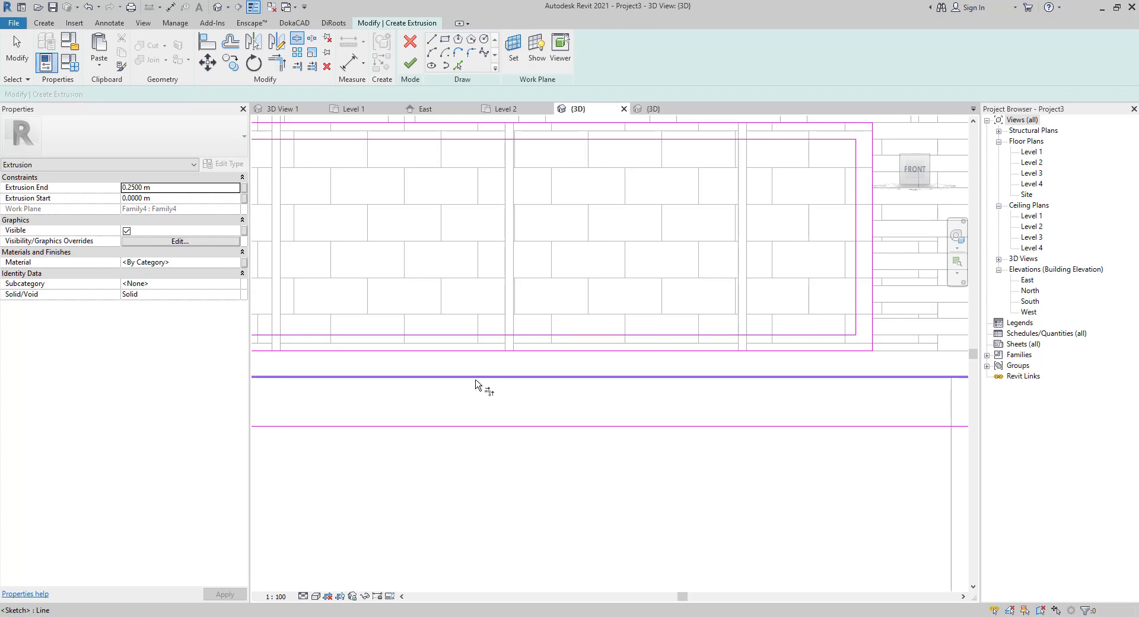
left_click(406, 379)
- Delete the bottom line of the low window's outer frame rectangle
key("r")
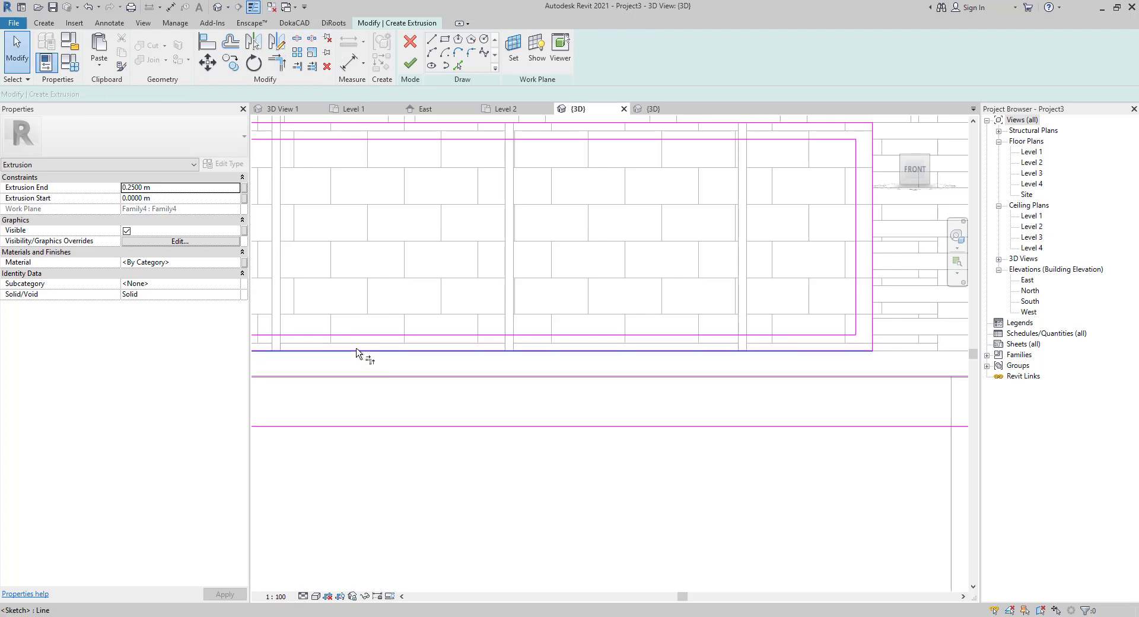
left_click(364, 351)
key("Escape")
key("Escape")
left_click(406, 355)
key("Delete")
scroll(542, 374, "down", 2)
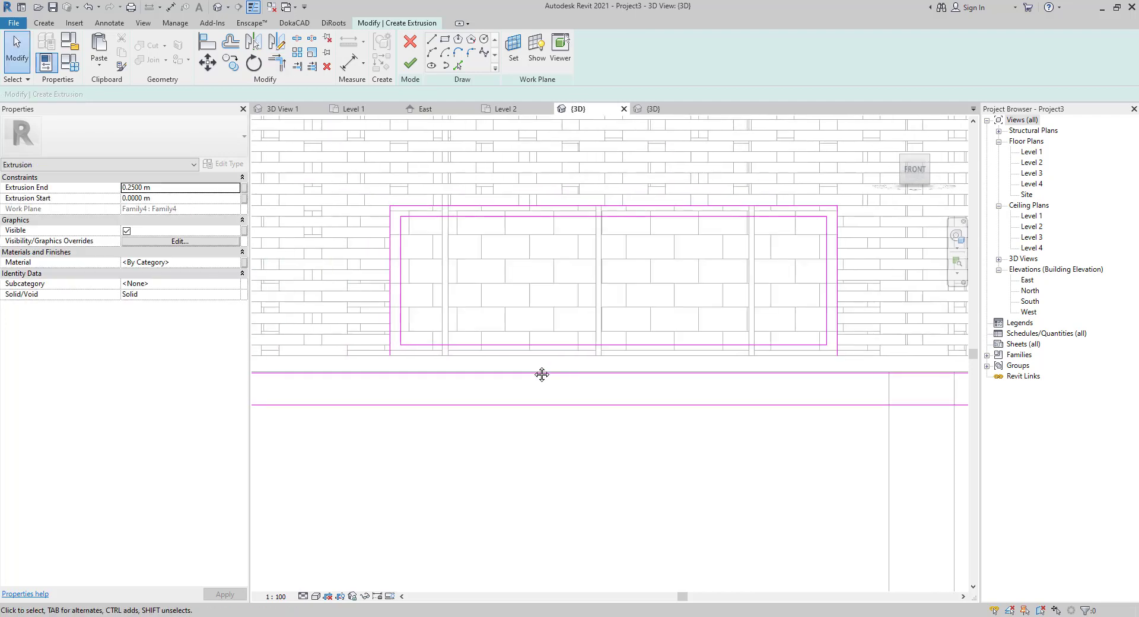
- Trim the split inner bottom line to both outer side lines of the low window's frame, keeping the segments outside the window
key("r")
left_click(501, 374)
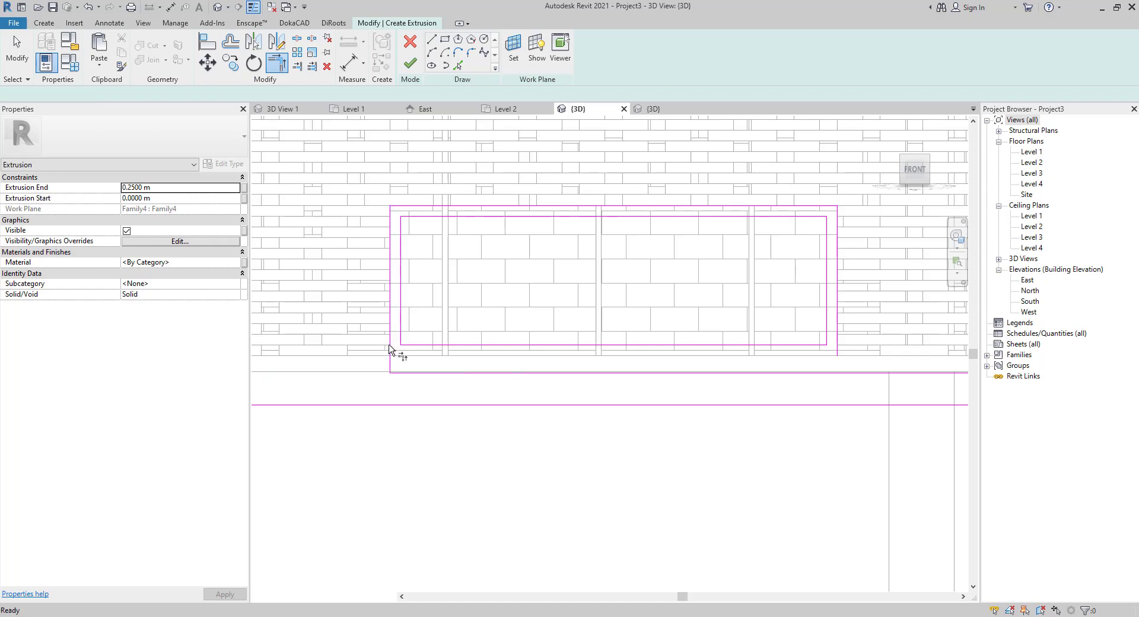
left_click(391, 350)
left_click(392, 346)
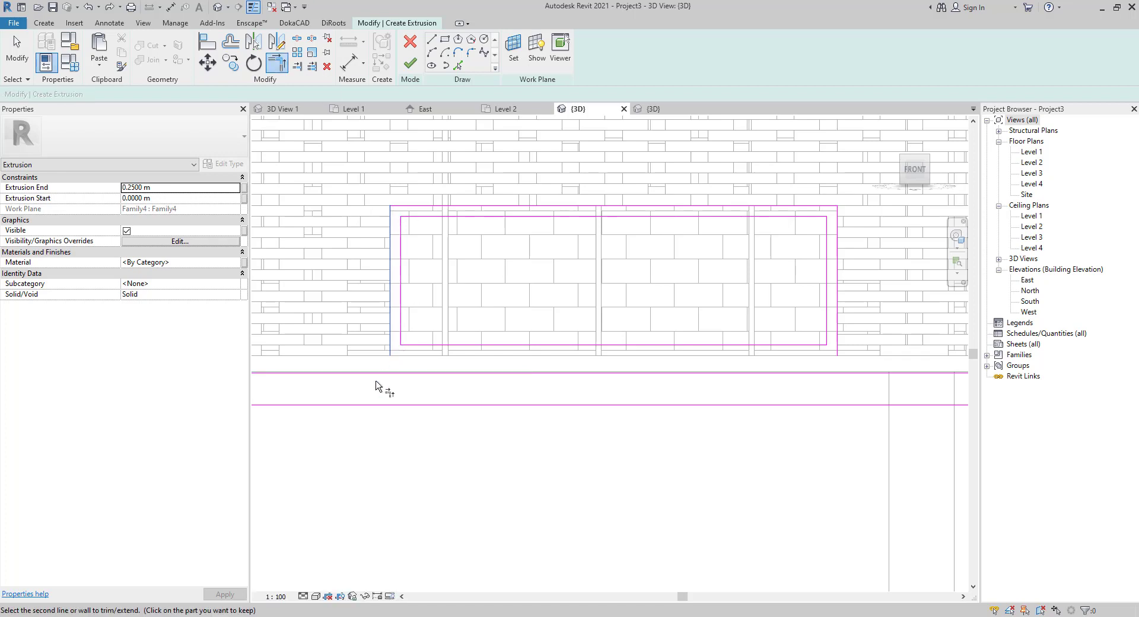
left_click(368, 376)
left_click(839, 345)
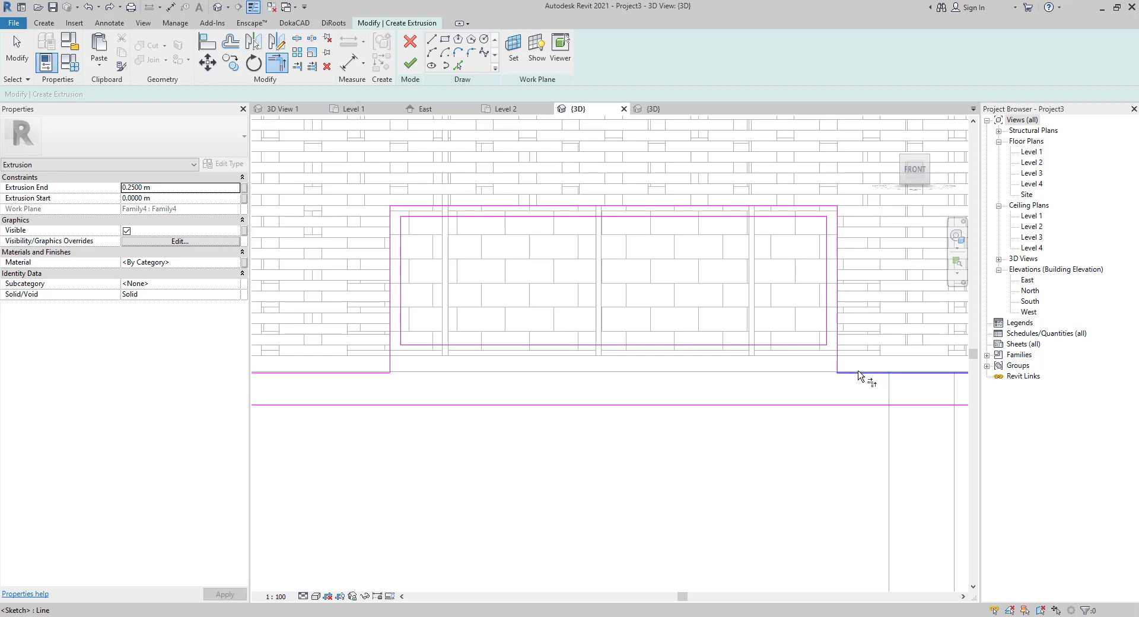
left_click(862, 374)
scroll(771, 388, "down", 5)
middle_click_drag(557, 493, 566, 475)
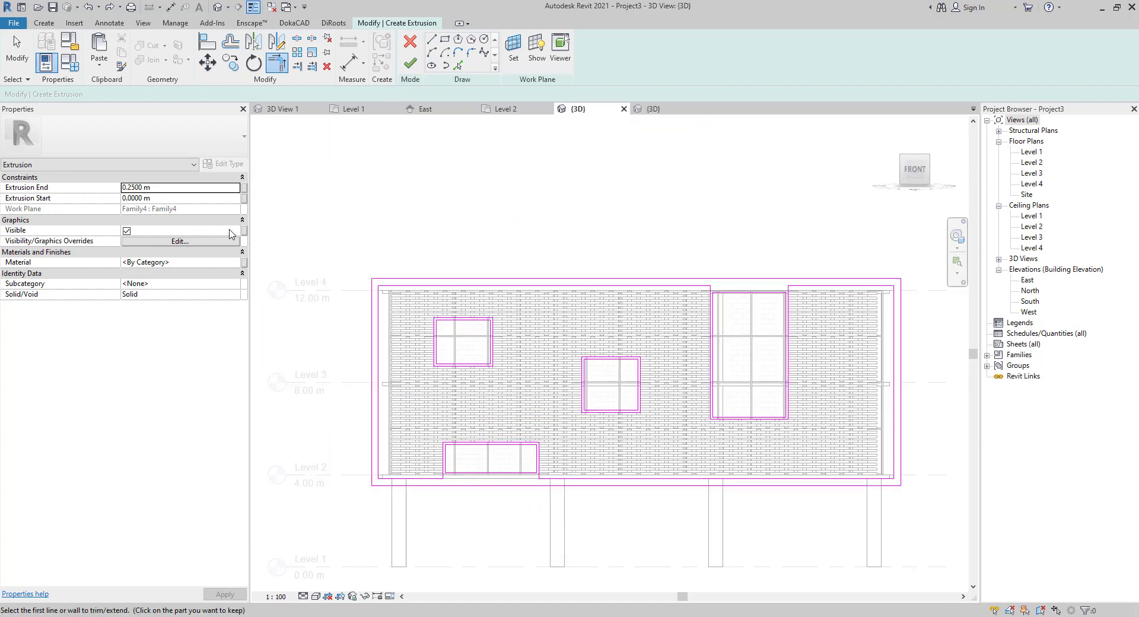
left_click(232, 262)
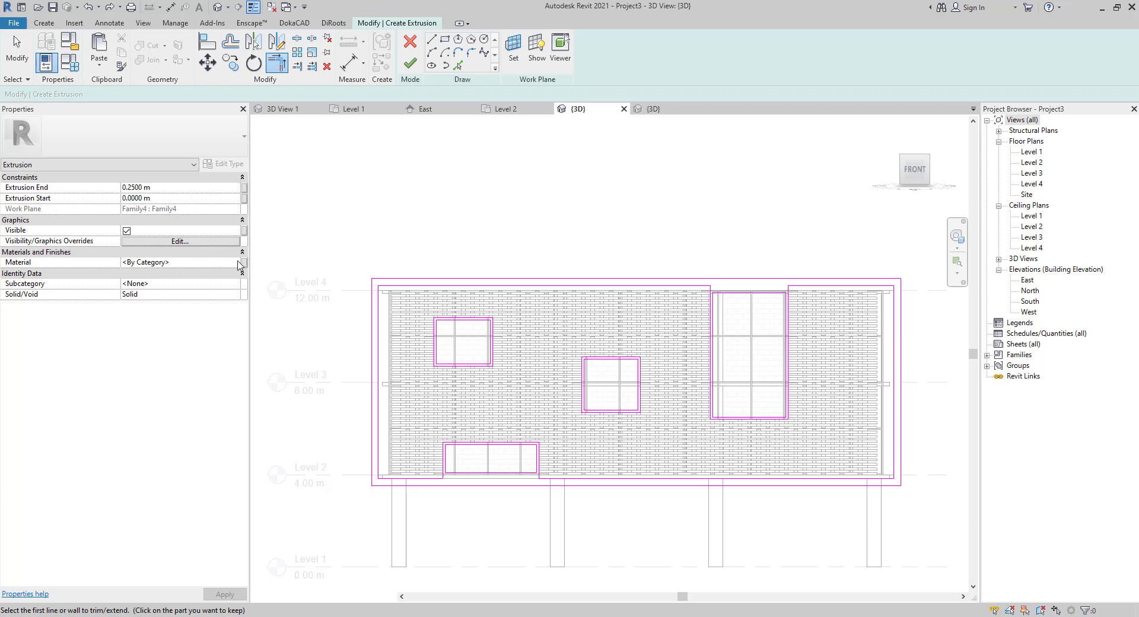
left_click(236, 262)
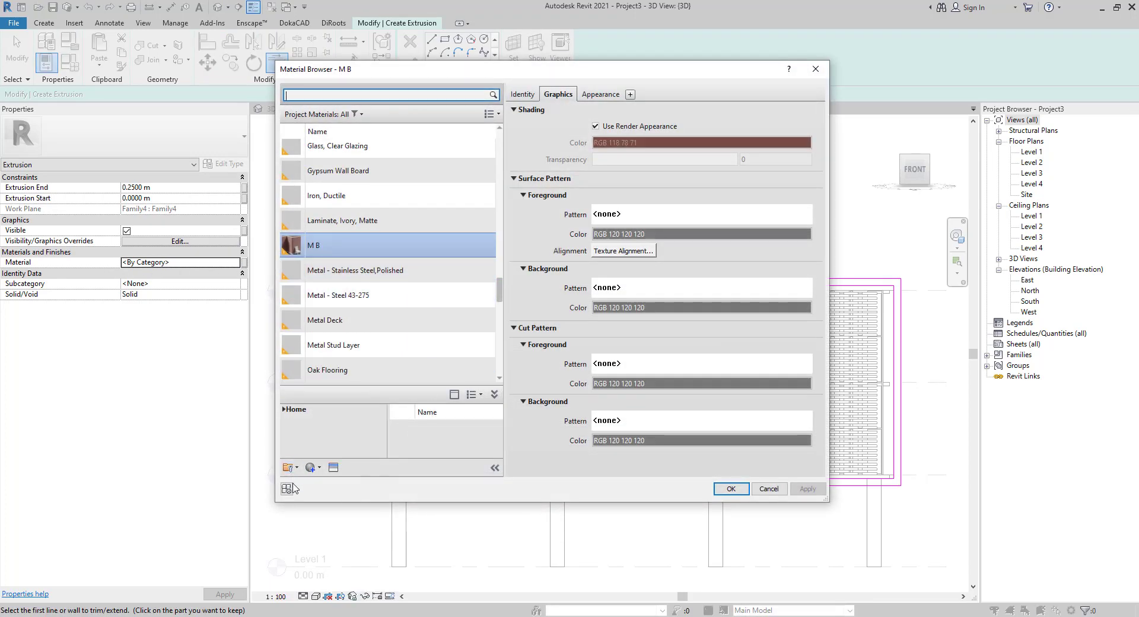
left_click(765, 488)
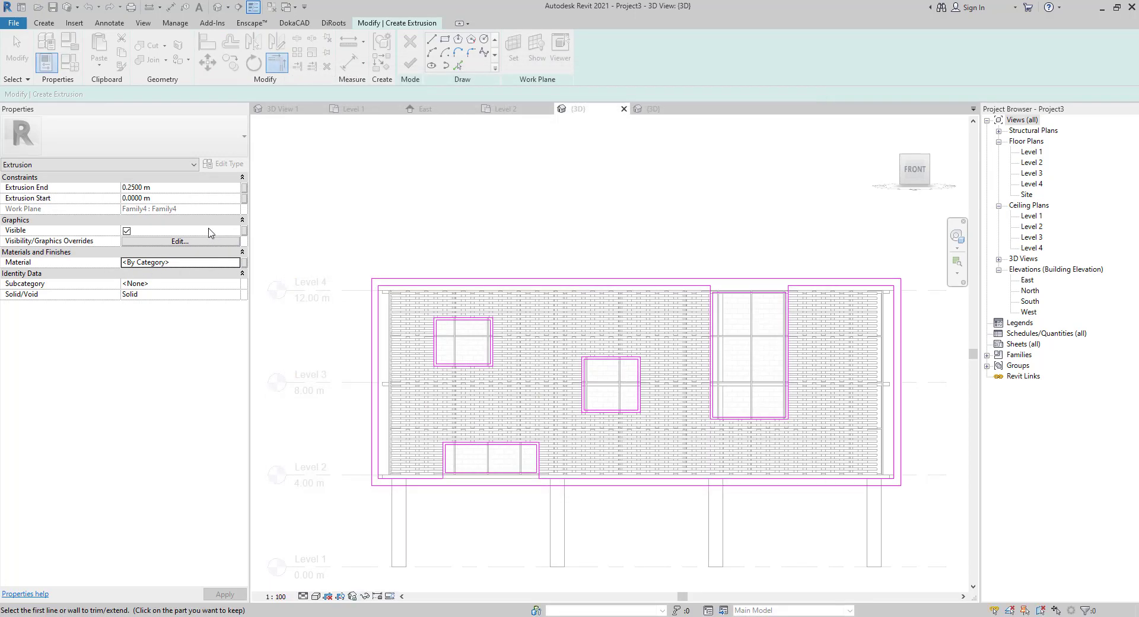
- Associate the extrusion's material with a new family type parameter named "m f"
left_click(244, 262)
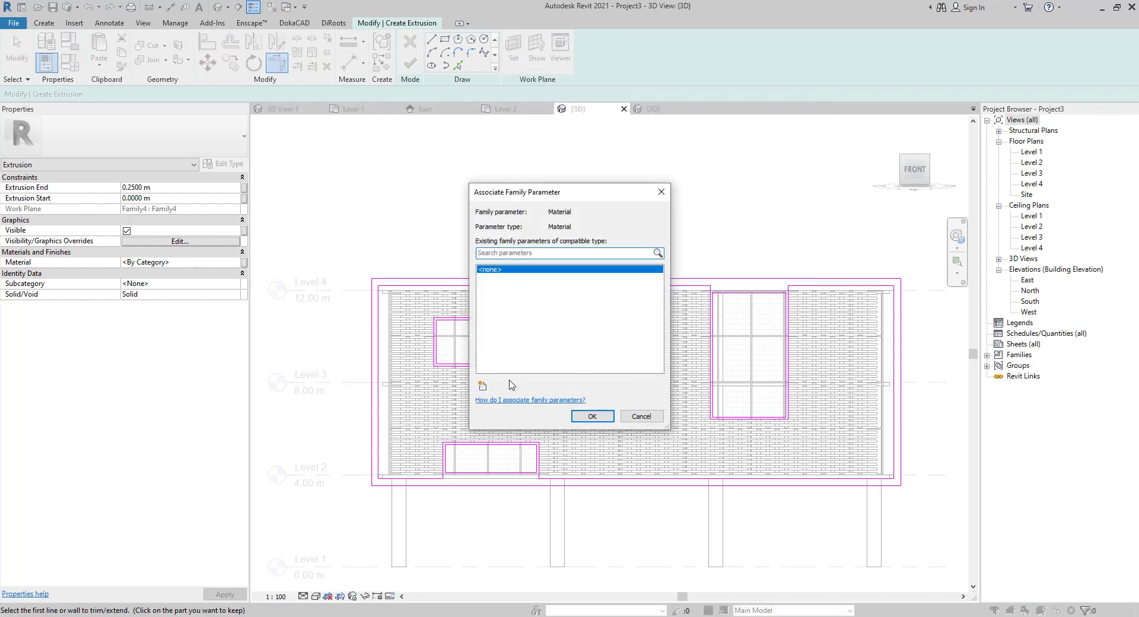
left_click(482, 386)
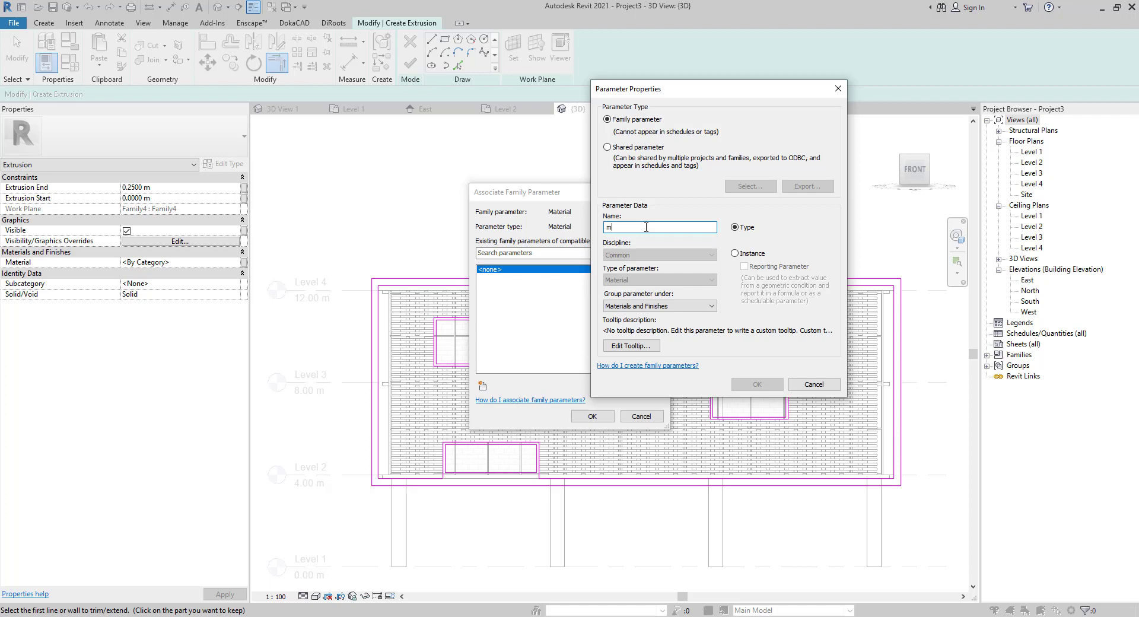
left_click(755, 383)
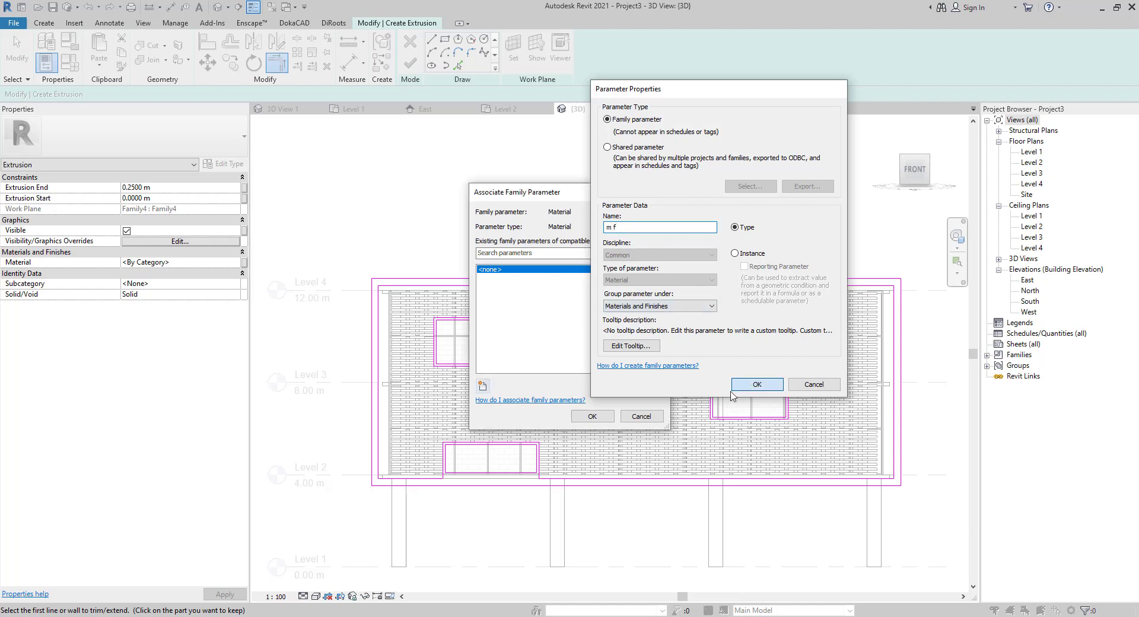
left_click(592, 416)
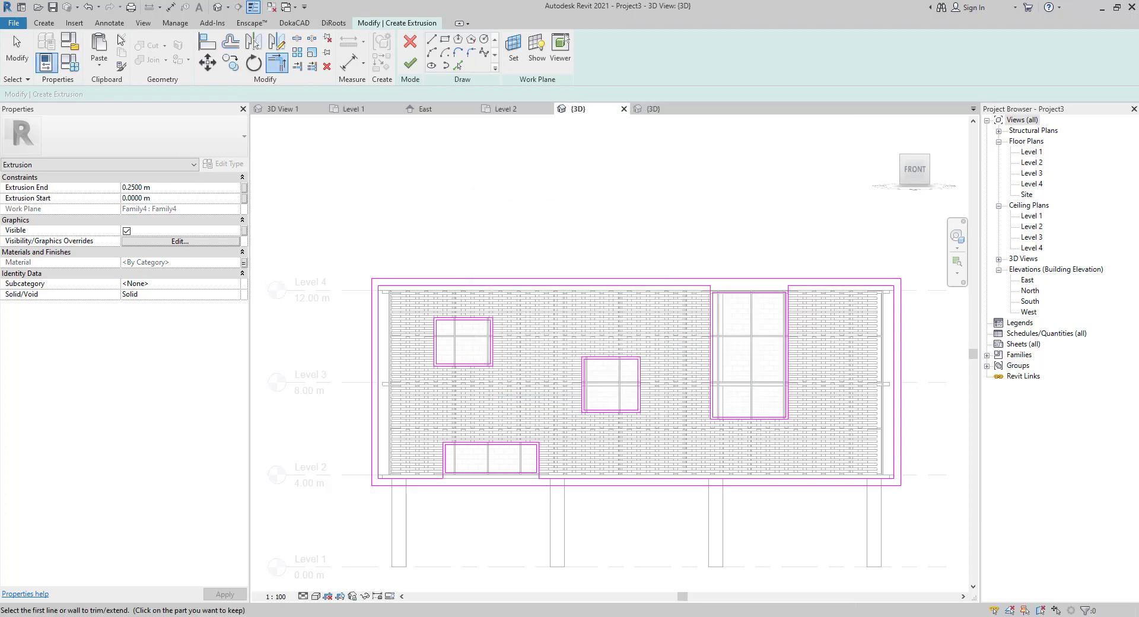
- Create a new material named "m f" for the m f parameter in the family types
left_click(69, 63)
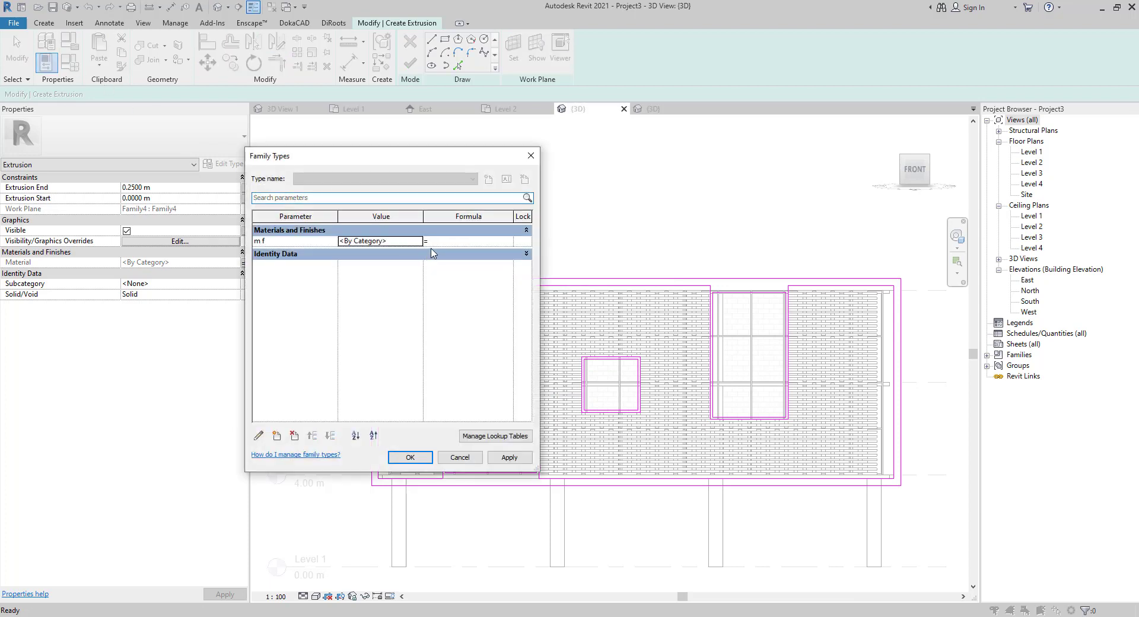
left_click(417, 241)
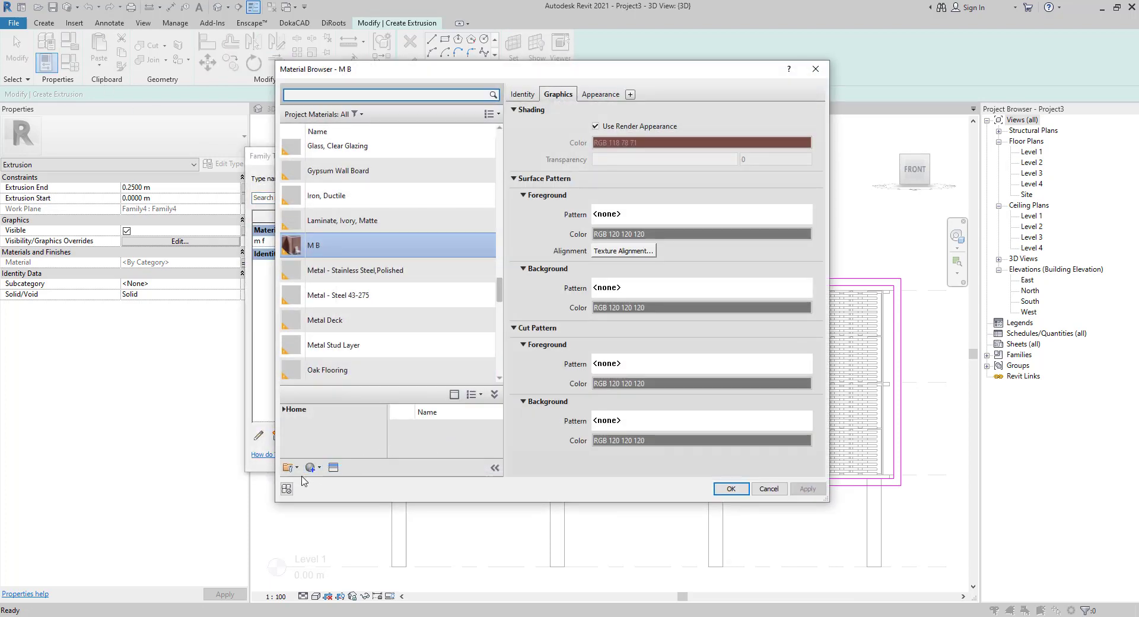
left_click(320, 468)
left_click(338, 481)
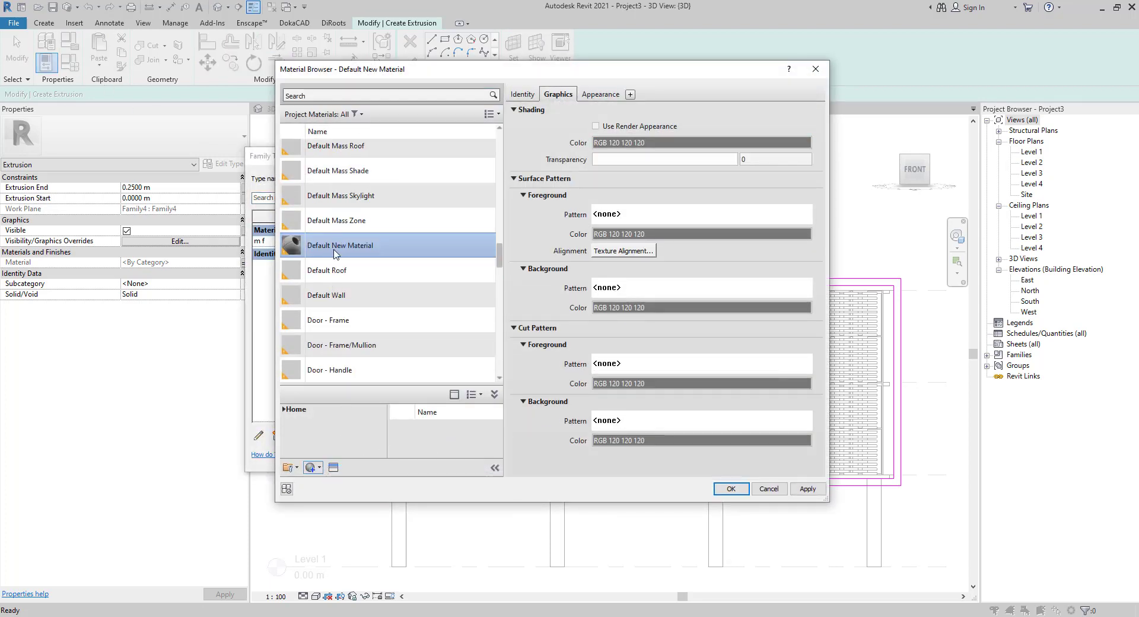
right_click(336, 254)
left_click(361, 283)
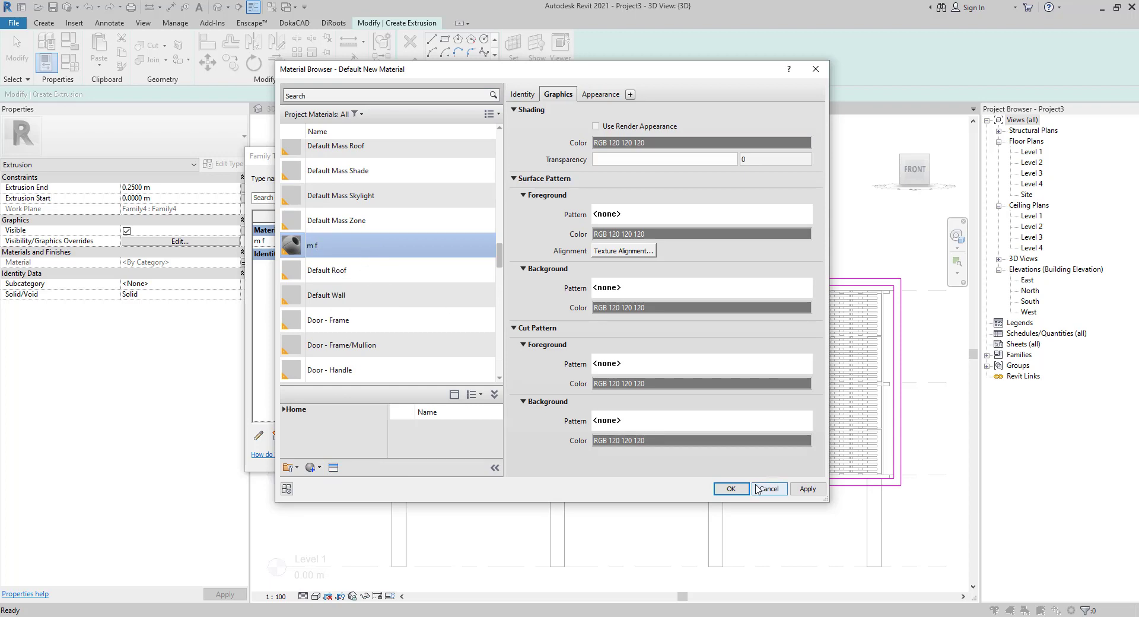
key("Return")
- Replace the m f material's appearance with Steel - Brushed Linear Long from the Metal appearance library and return to its graphics settings
left_click(601, 94)
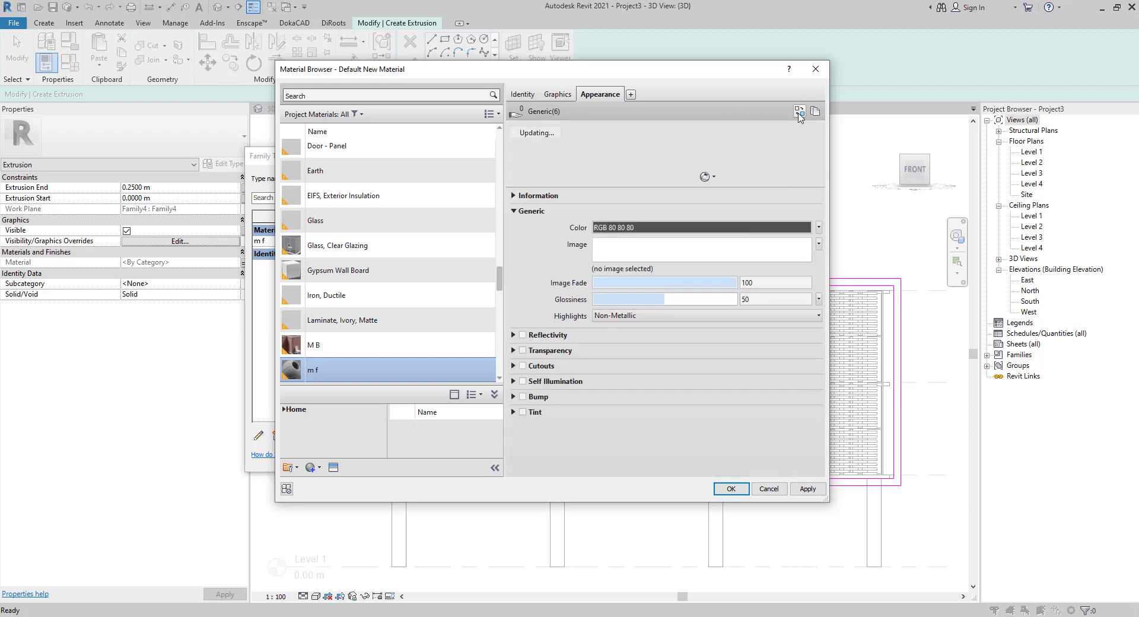
left_click(800, 111)
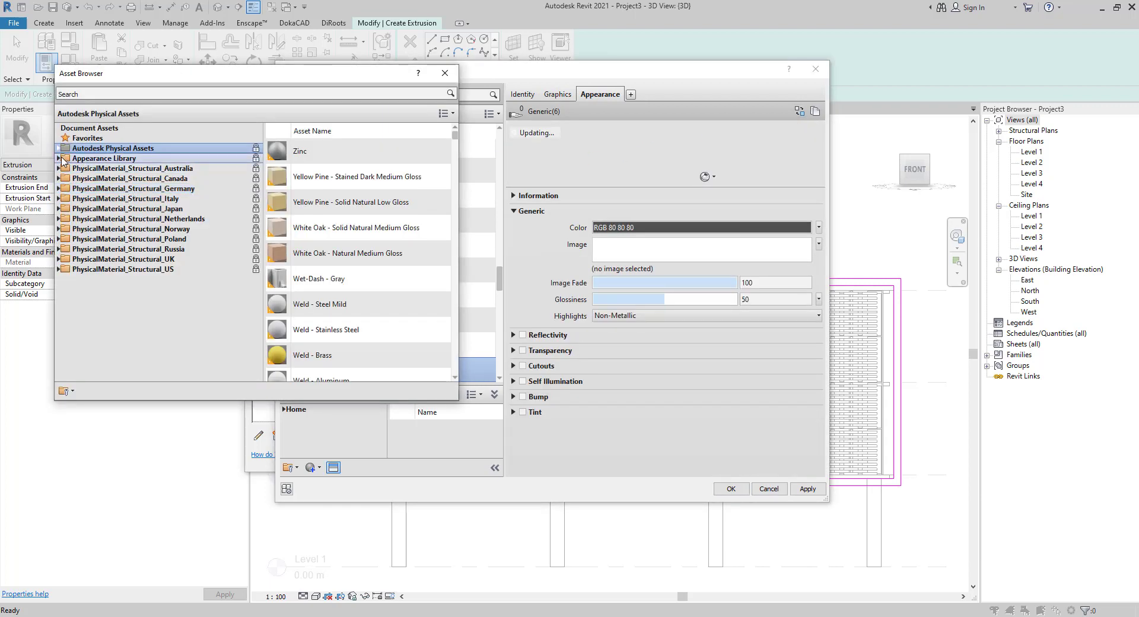
left_click(95, 157)
left_click(59, 158)
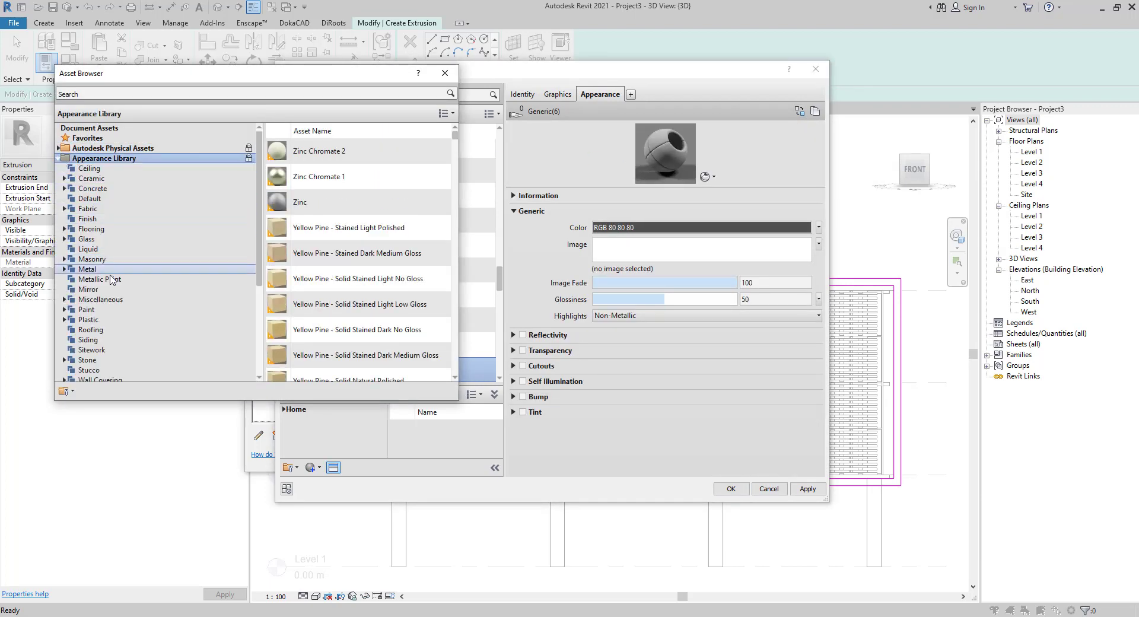
left_click(89, 269)
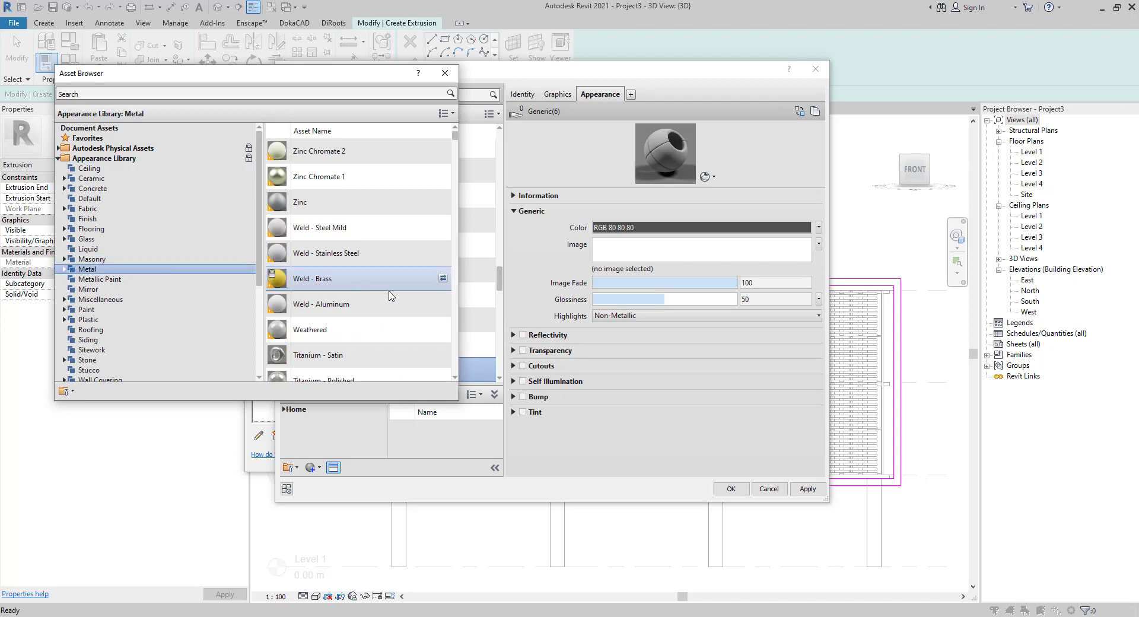
scroll(391, 296, "down", 5)
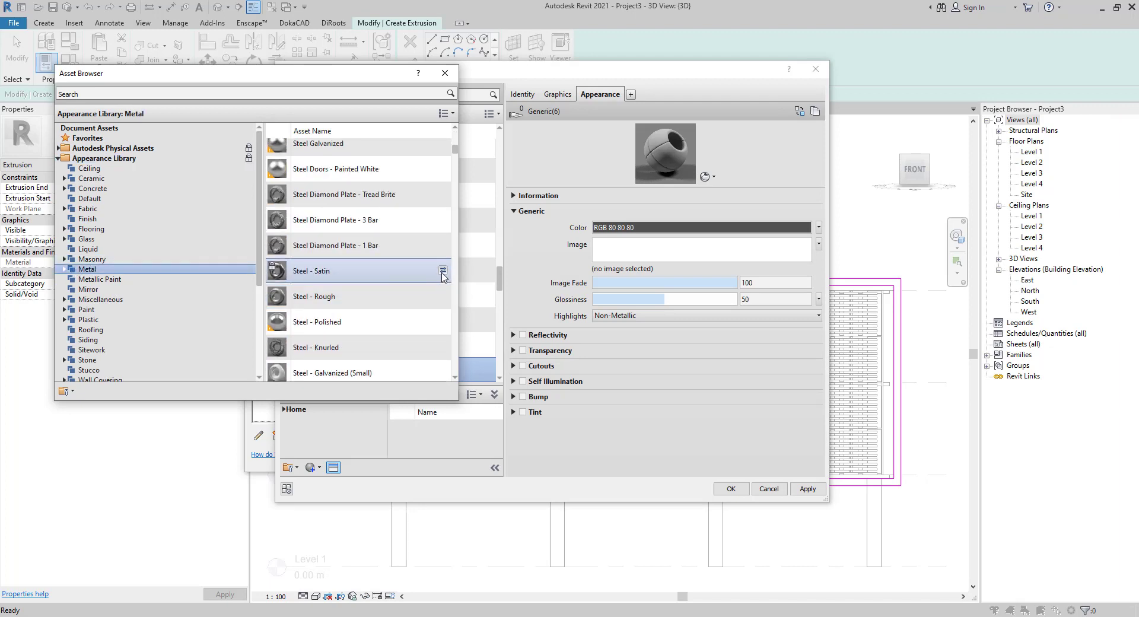
scroll(442, 275, "down", 4)
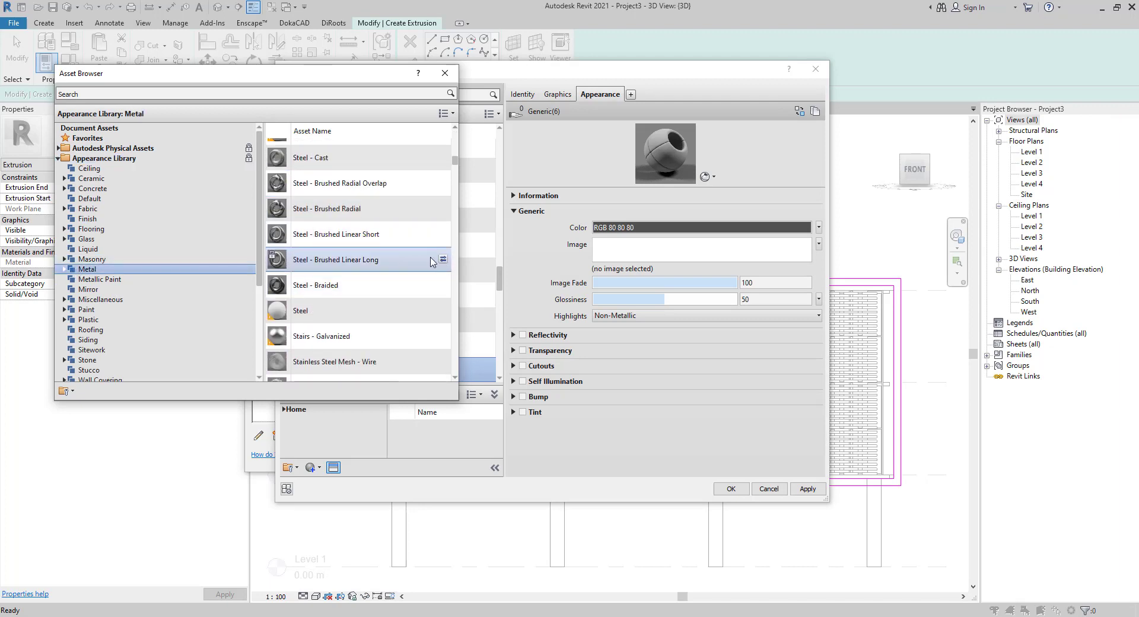
left_click(442, 259)
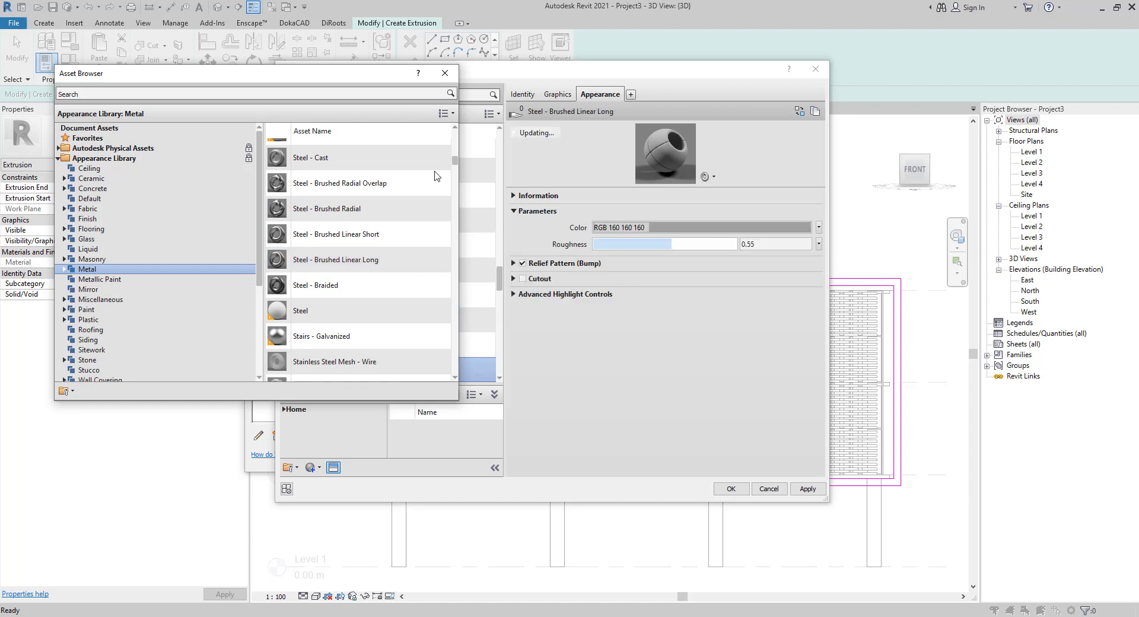
left_click(444, 72)
left_click(558, 95)
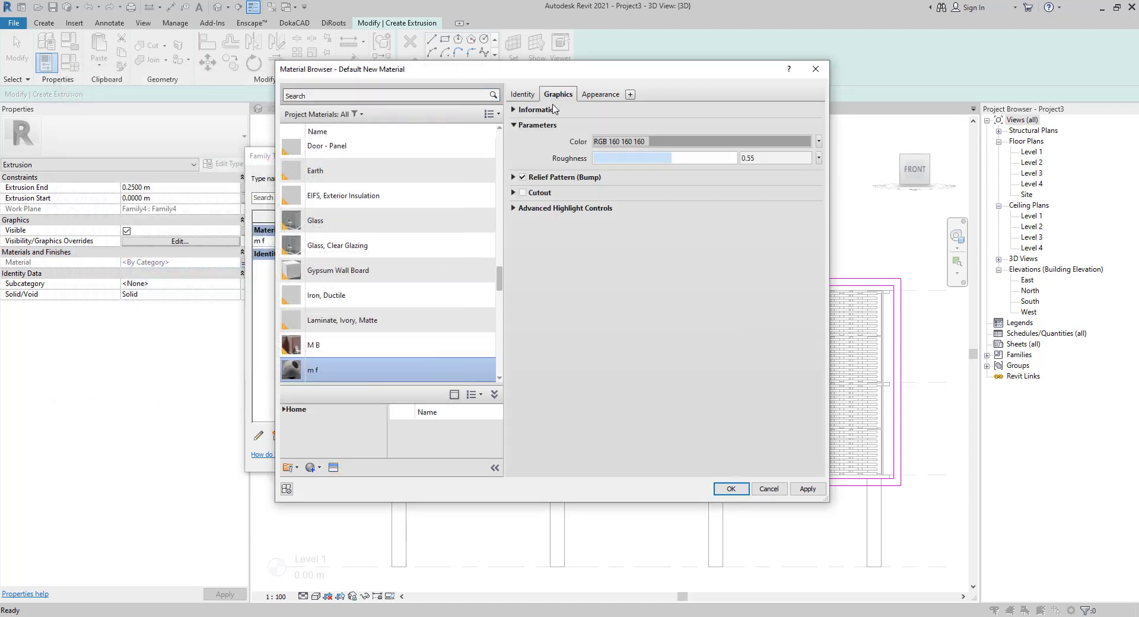
- Turn on Use Render Appearance for the m f material's shading, accept the material and family type settings, and finish the extrusion sketch
left_click(596, 126)
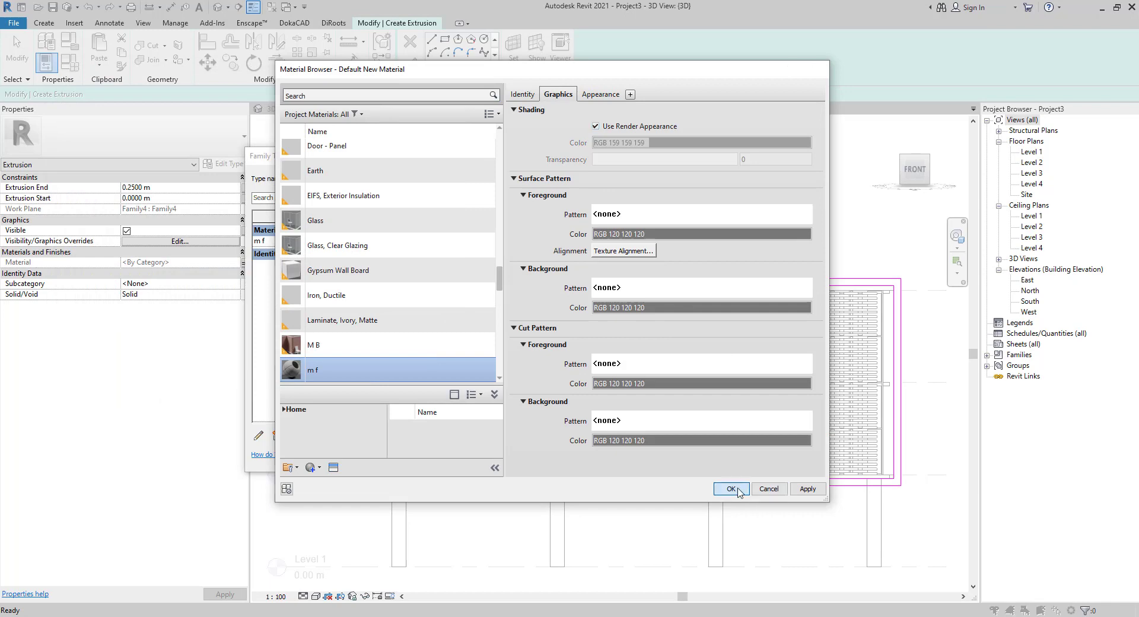
left_click(731, 489)
left_click(409, 457)
key("t")
key("r")
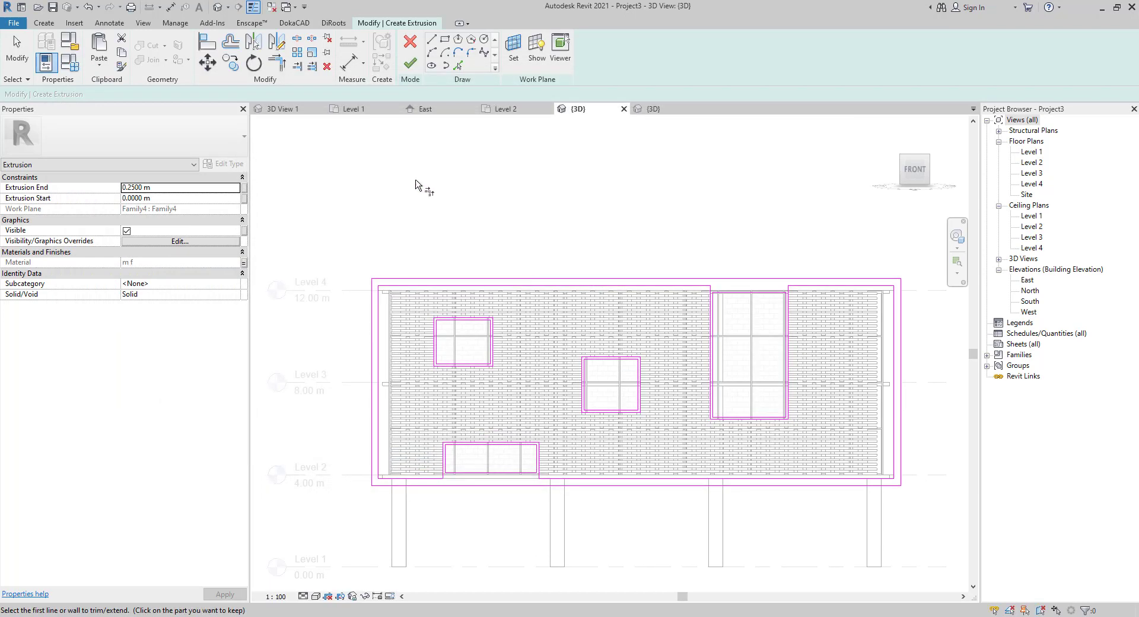
left_click(407, 67)
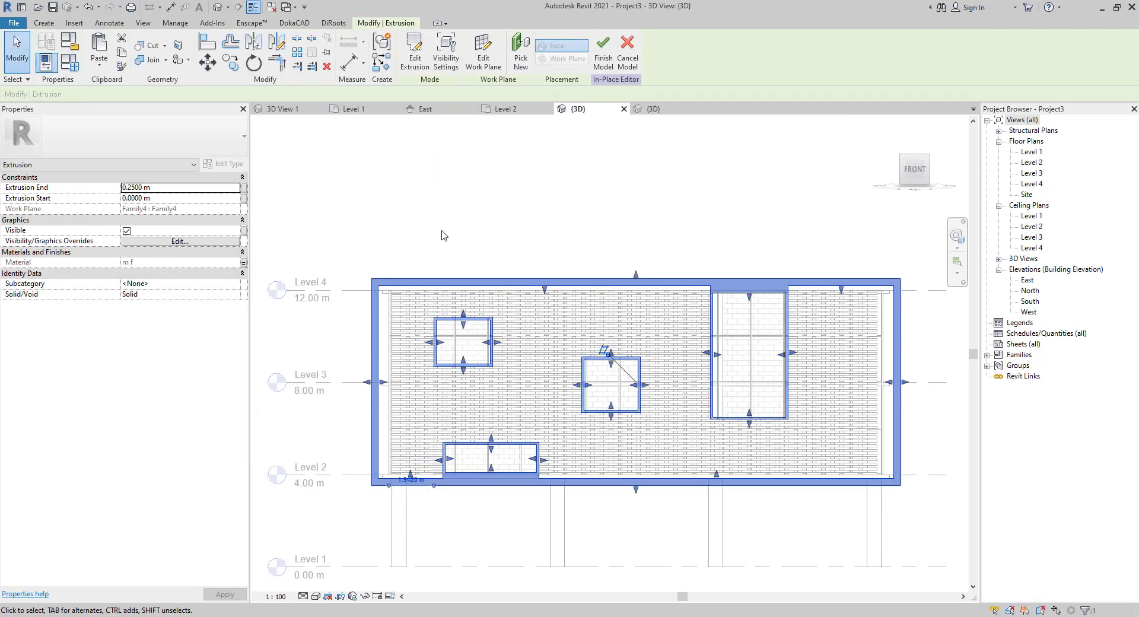
- Examine the extruded frame around the tall window and the facade's upper corner in 3D
left_click(571, 237)
middle_click_drag(574, 244, 569, 284, "shift")
scroll(917, 384, "up", 3)
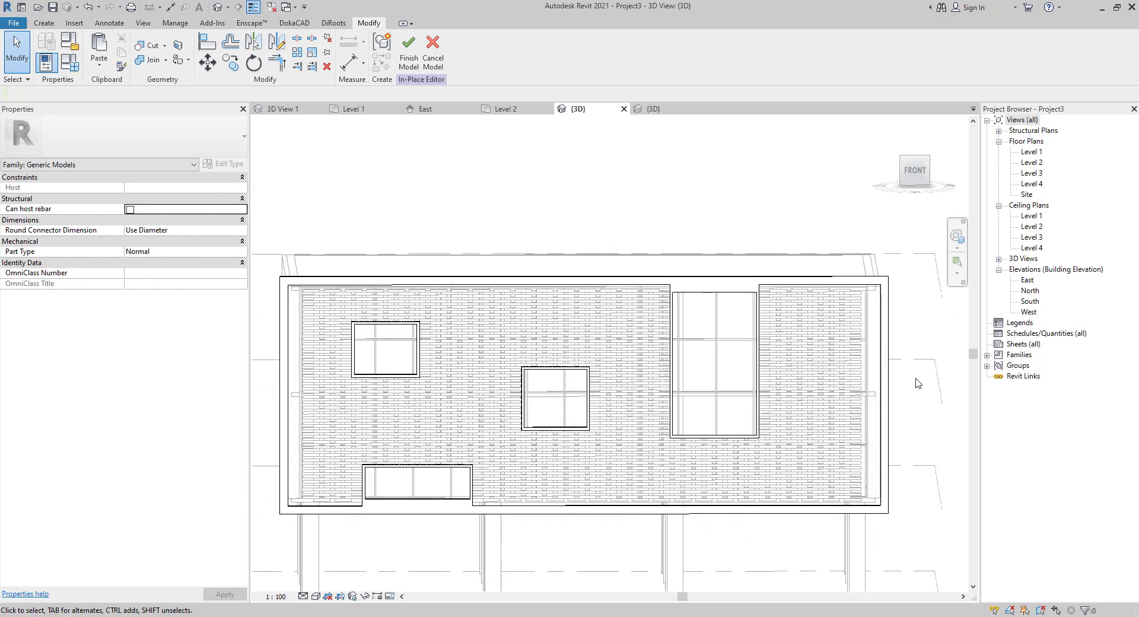
middle_click_drag(918, 385, 819, 320, "shift")
scroll(719, 178, "up", 3)
middle_click_drag(755, 241, 782, 291, "shift")
middle_click_drag(767, 440, 612, 336)
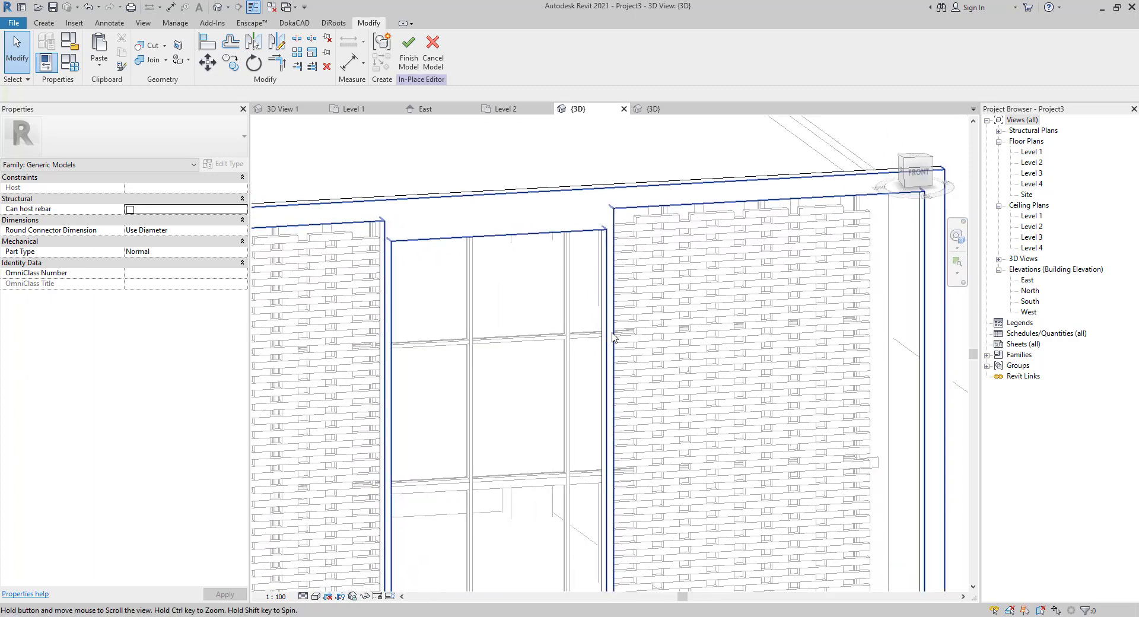
- Reopen the frame extrusion's sketch from the front and move the facade frame's right inner line inward to the brickwork's edge
left_click(909, 170)
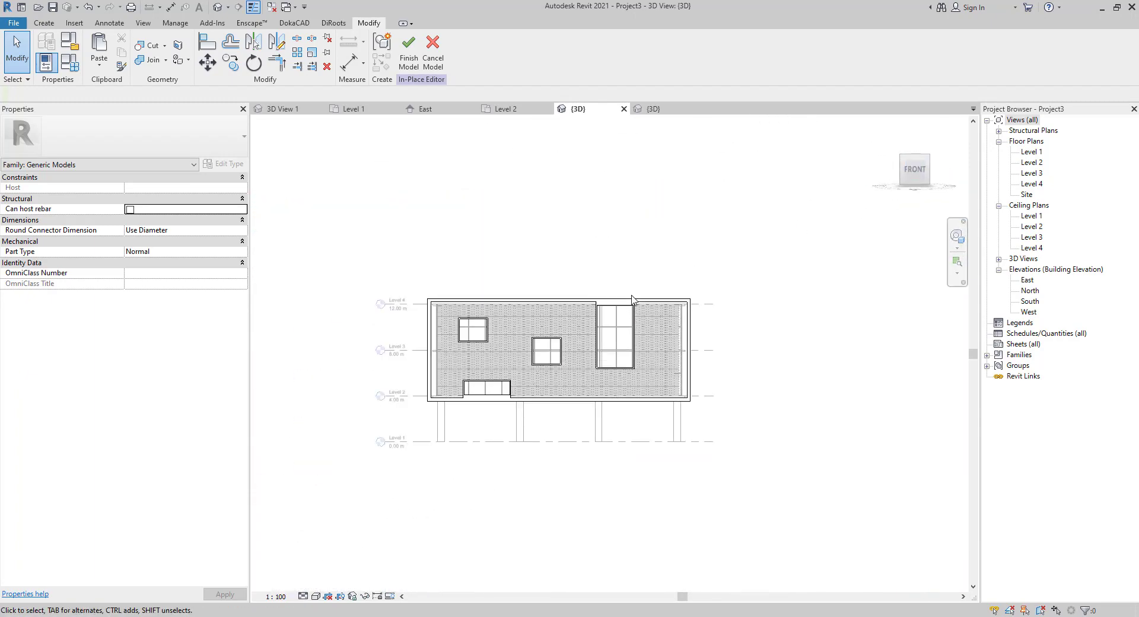
scroll(788, 296, "up", 4)
left_click(727, 297)
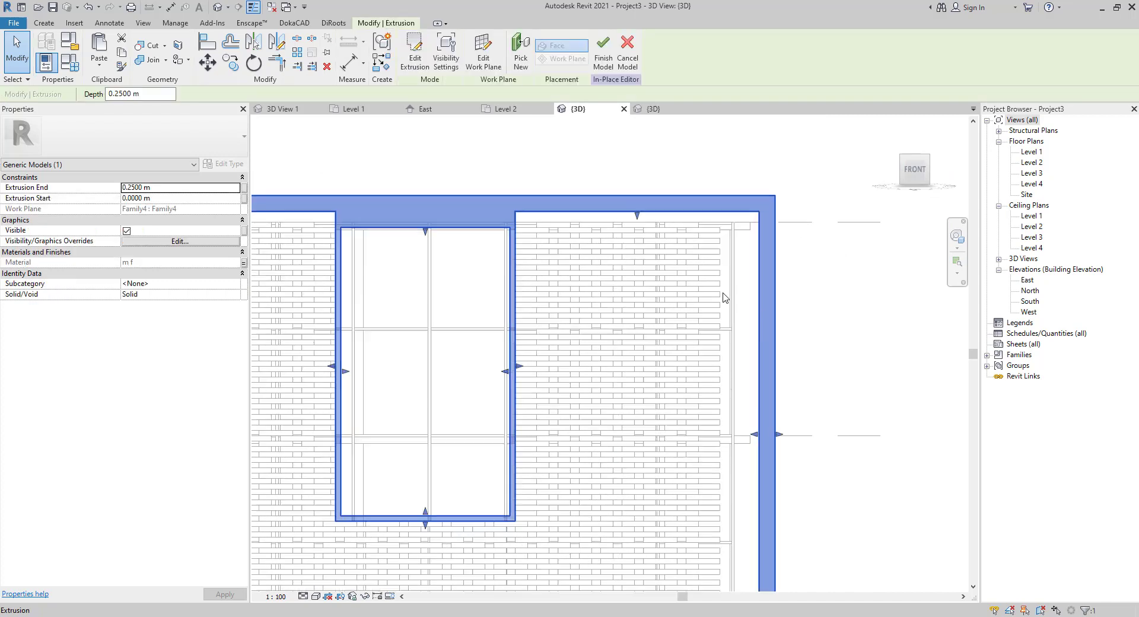
middle_click_drag(694, 419, 682, 259)
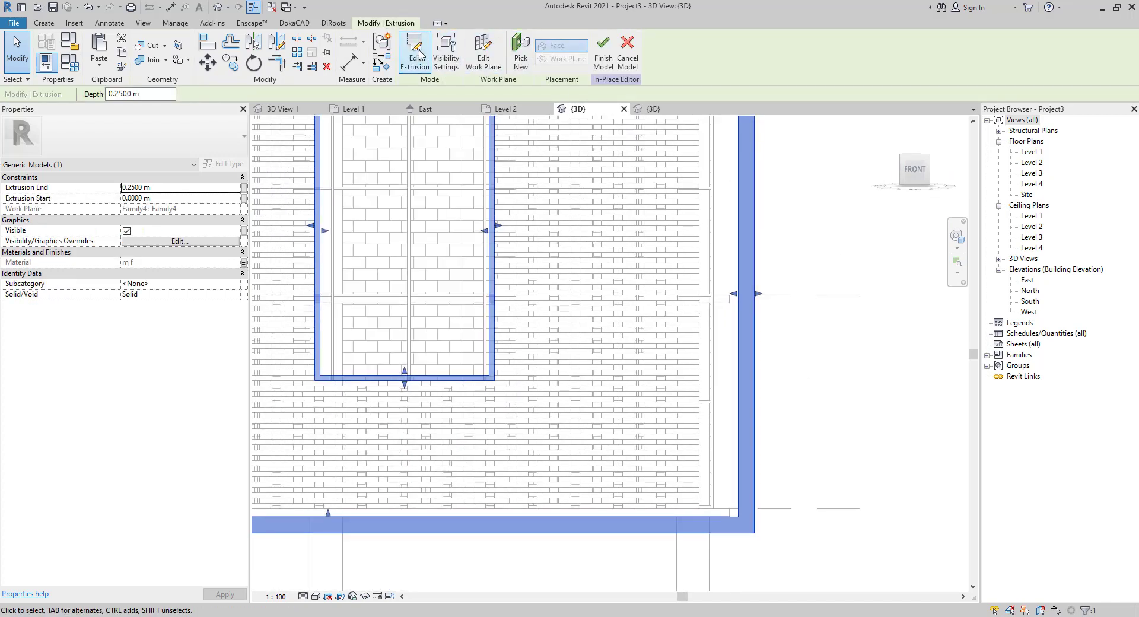
double_click(715, 292)
scroll(733, 326, "up", 1)
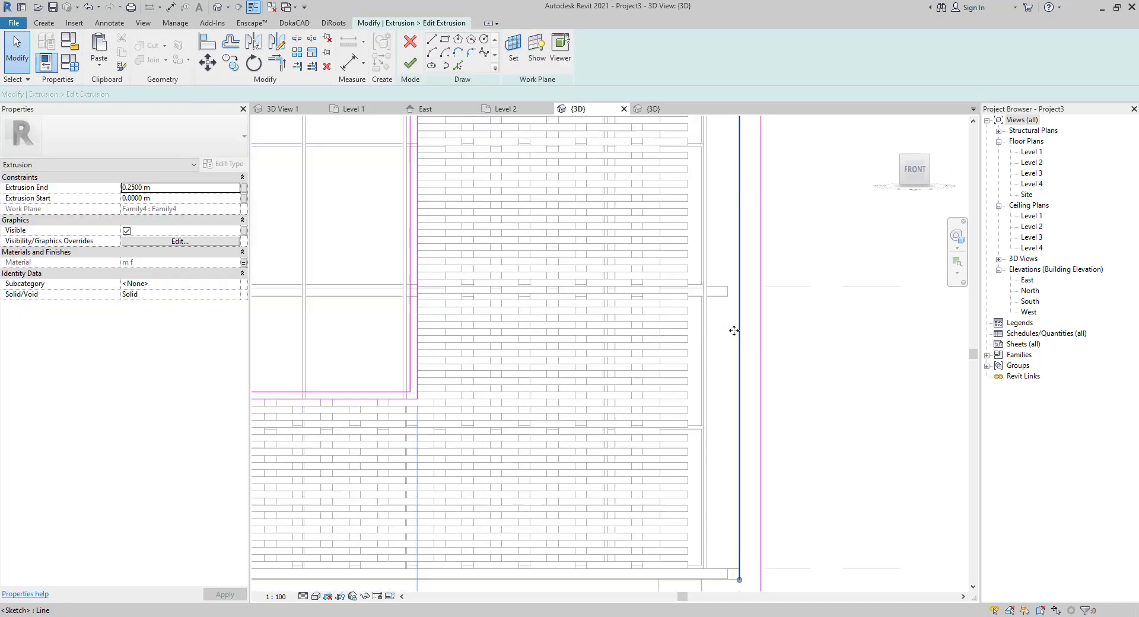
left_click_drag(736, 390, 691, 400)
scroll(702, 368, "down", 5)
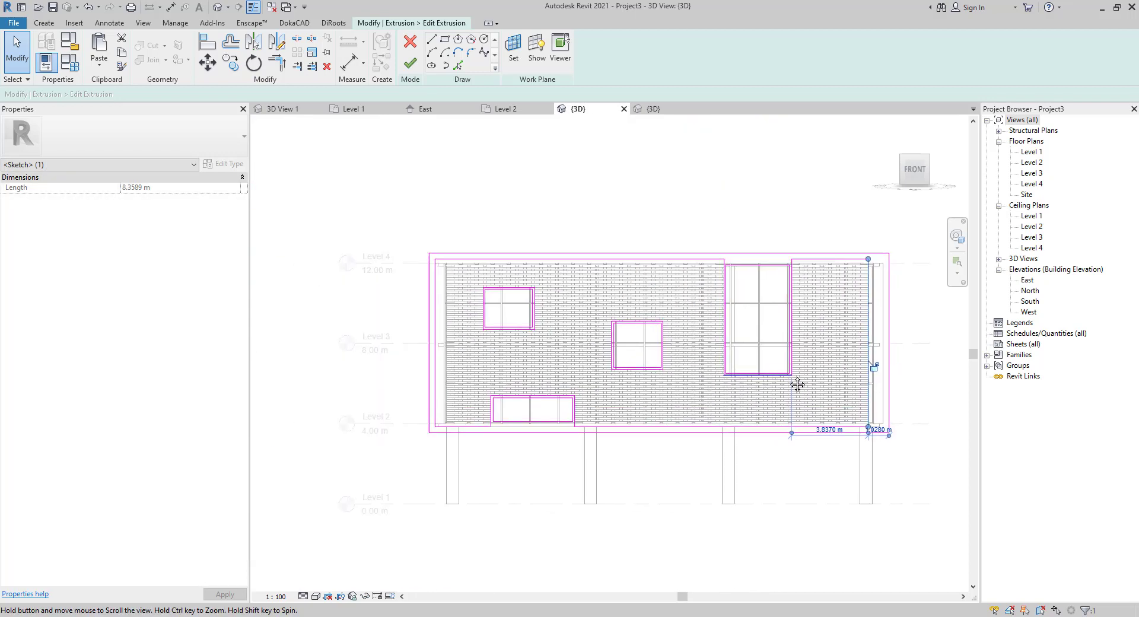
- Move the facade frame's left inner line to the brickwork's left edge and shift its right outer line inward
scroll(444, 332, "up", 2)
scroll(362, 335, "up", 2)
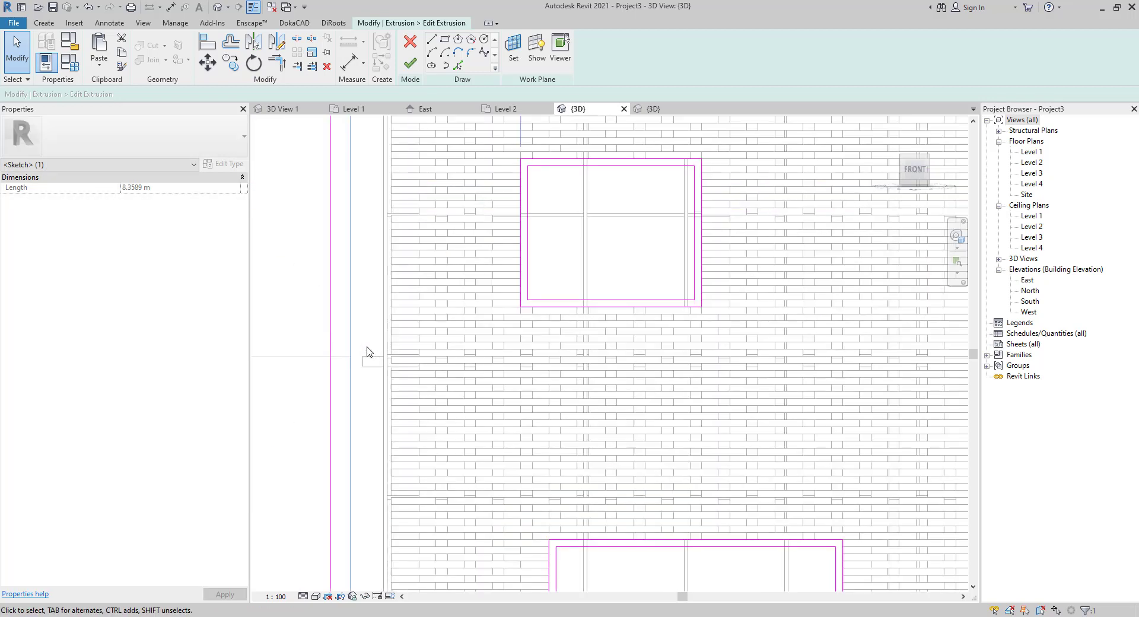
mouse_move(353, 358)
left_mouse_down()
mouse_move(396, 367)
mouse_move(351, 362)
left_mouse_up()
scroll(580, 307, "up", 8)
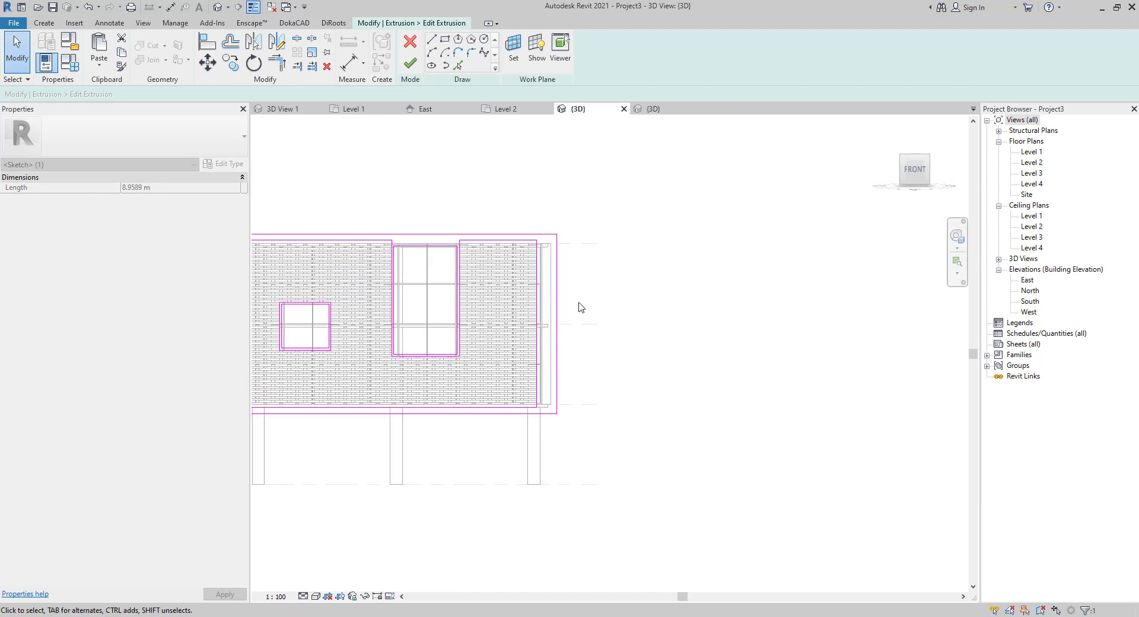
left_click_drag(503, 355, 530, 357)
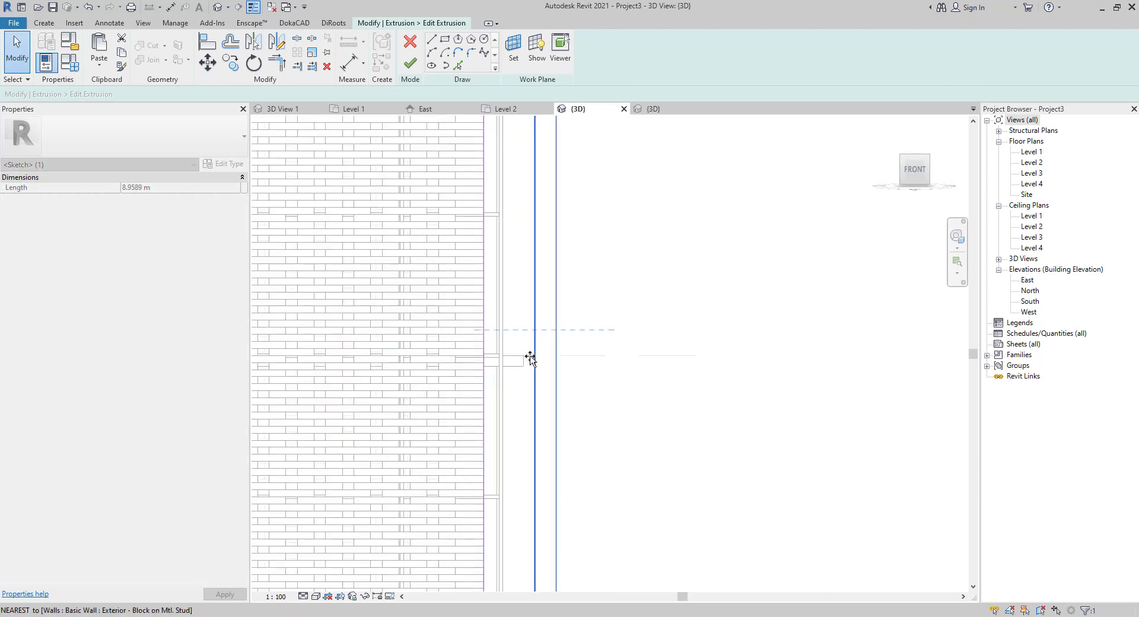
- Move the inner top line segments on both sides of the tall window down to the brickwork's upper edge
scroll(356, 242, "down", 5)
middle_click_drag(398, 252, 556, 353)
scroll(463, 275, "up", 5)
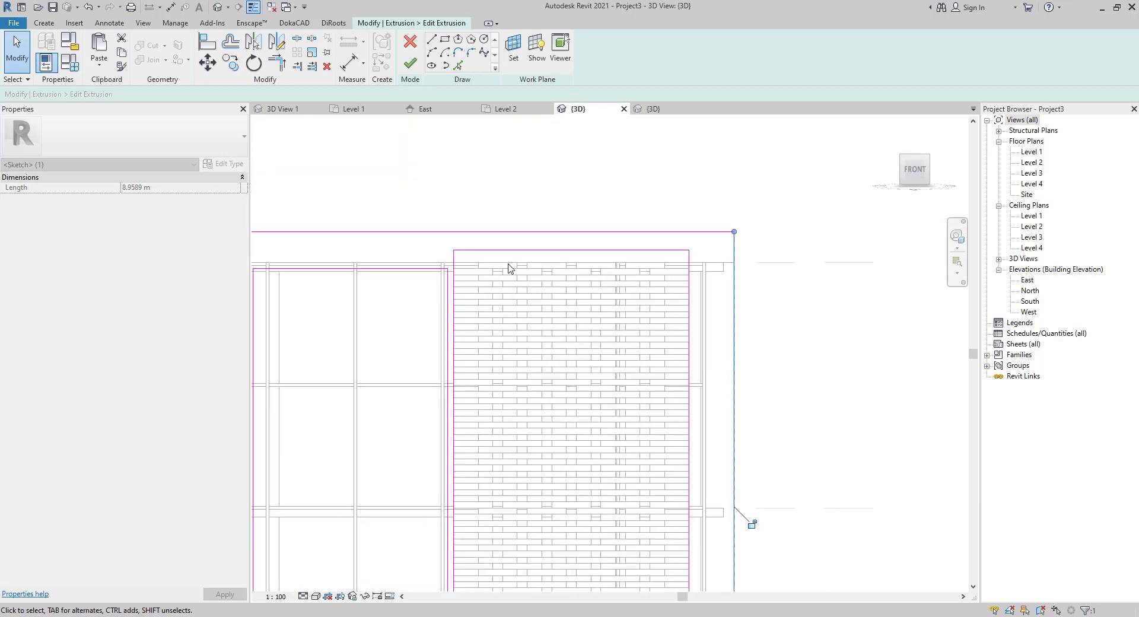
scroll(561, 250, "up", 3)
left_click_drag(618, 245, 622, 274)
scroll(495, 290, "down", 3)
mouse_move(439, 330)
middle_mouse_down()
mouse_move(771, 281)
mouse_move(706, 326)
middle_mouse_up()
left_click(589, 207)
scroll(613, 206, "up", 2)
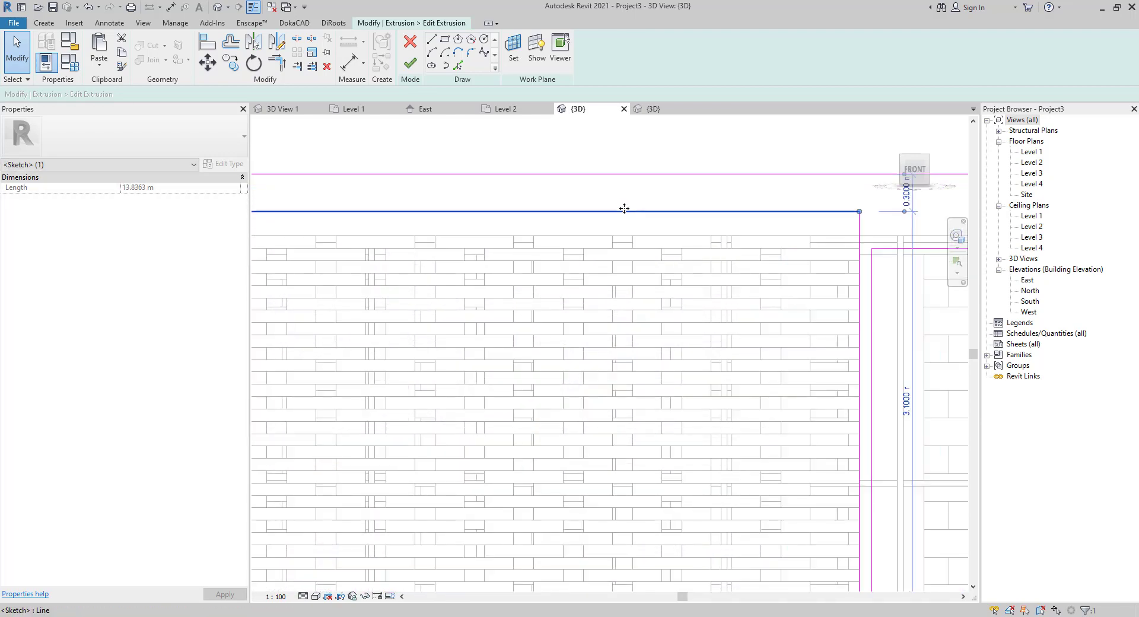
mouse_move(623, 208)
left_mouse_down()
mouse_move(644, 255)
mouse_move(643, 236)
left_mouse_up()
- Move the facade frame's outer top line down closer to the inner top line
left_click(692, 174)
left_click_drag(694, 177, 692, 203)
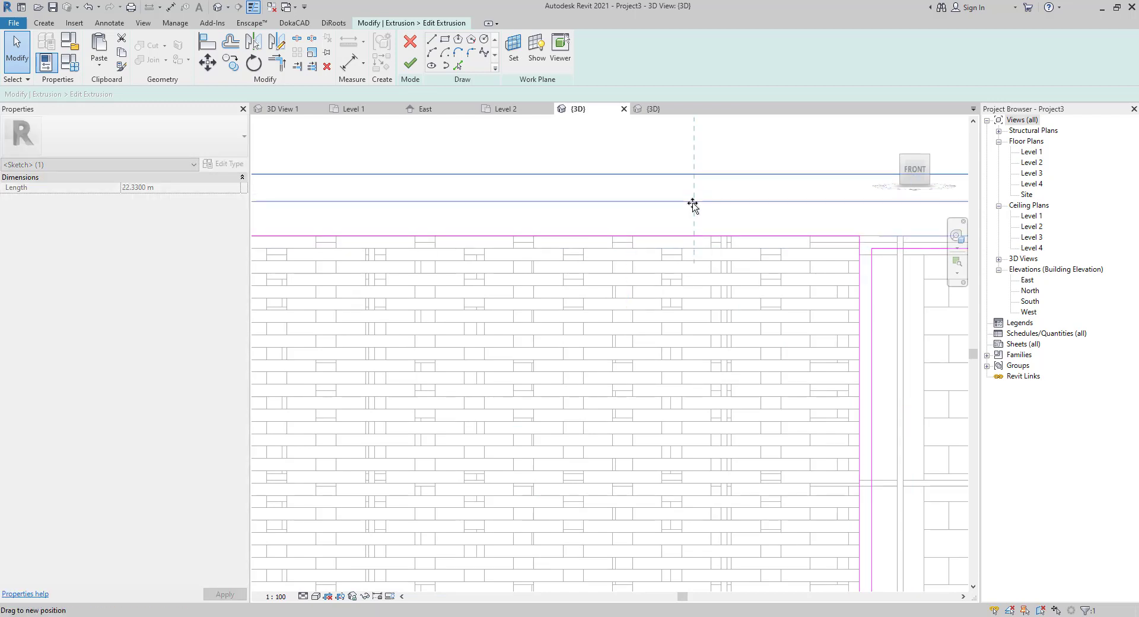
scroll(699, 279, "down", 4)
- Move the inner bottom line segments on both sides of the low window up to the brickwork's lower edge
left_click(630, 482)
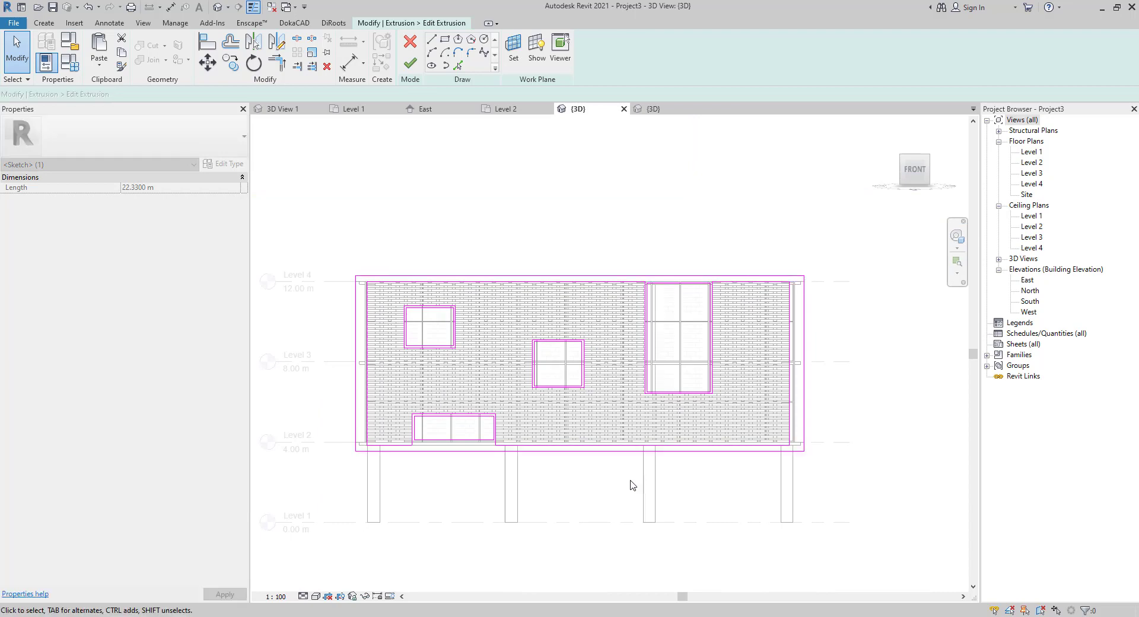
middle_click_drag(631, 481, 638, 382)
middle_click_drag(684, 328, 700, 288)
scroll(485, 289, "up", 3)
scroll(682, 344, "up", 3)
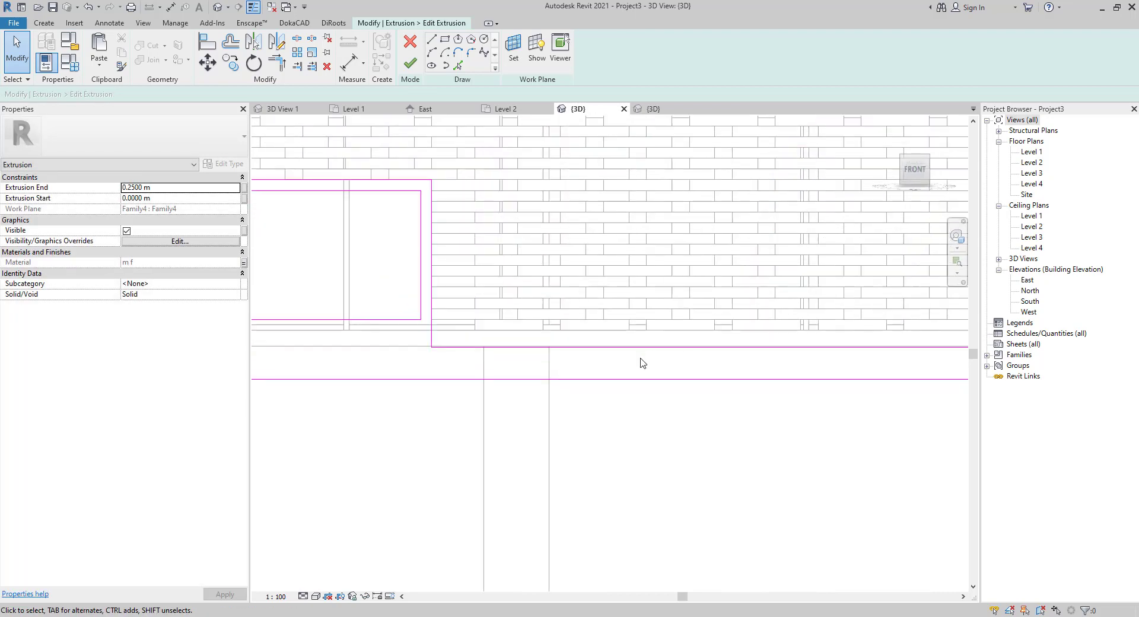
left_click(634, 348)
left_click_drag(630, 348, 620, 330)
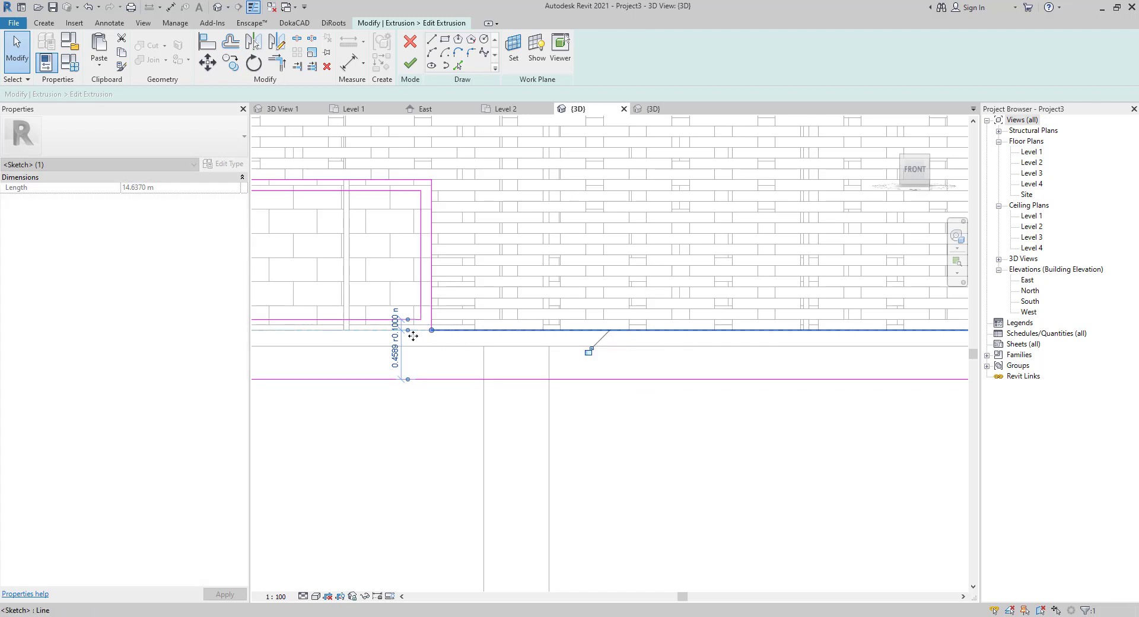
scroll(423, 338, "down", 2)
middle_click_drag(444, 344, 790, 323)
scroll(459, 330, "up", 2)
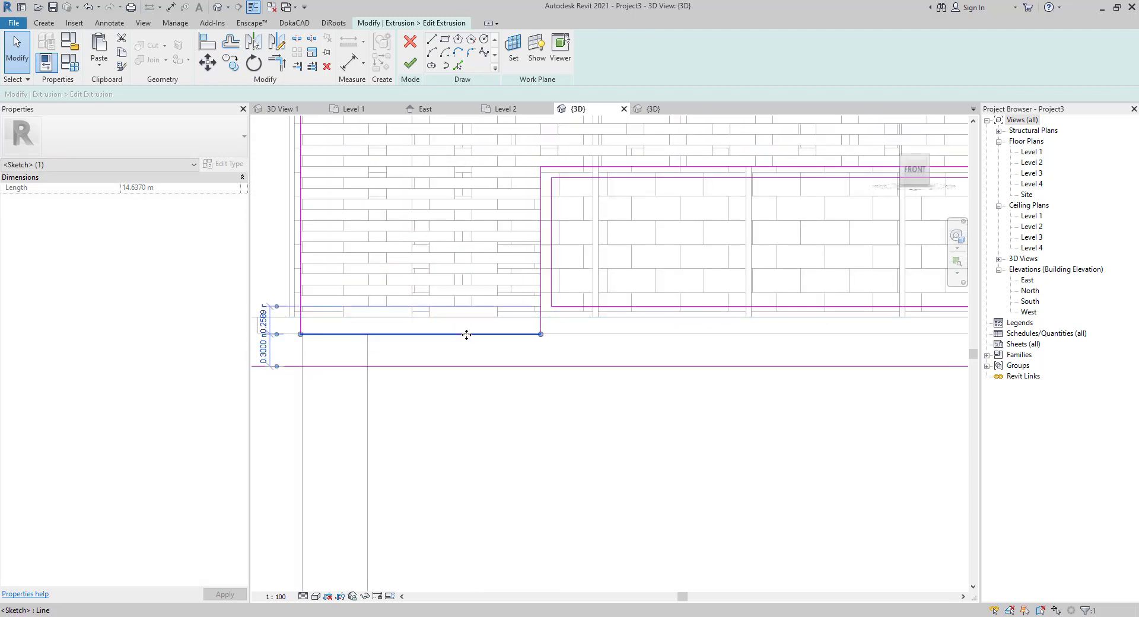
left_click_drag(474, 299, 478, 322)
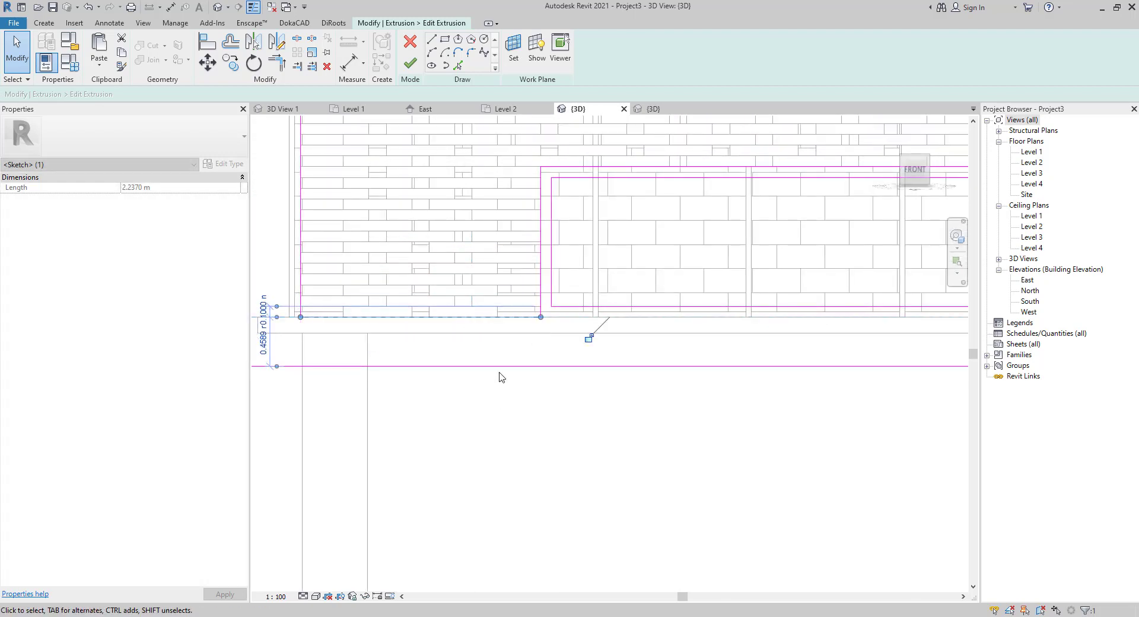
- Move the facade frame's outer bottom line up closer to the brickwork and finish editing the extrusion sketch
left_click(502, 367)
mouse_move(502, 368)
left_mouse_down()
mouse_move(508, 333)
mouse_move(511, 358)
left_mouse_up()
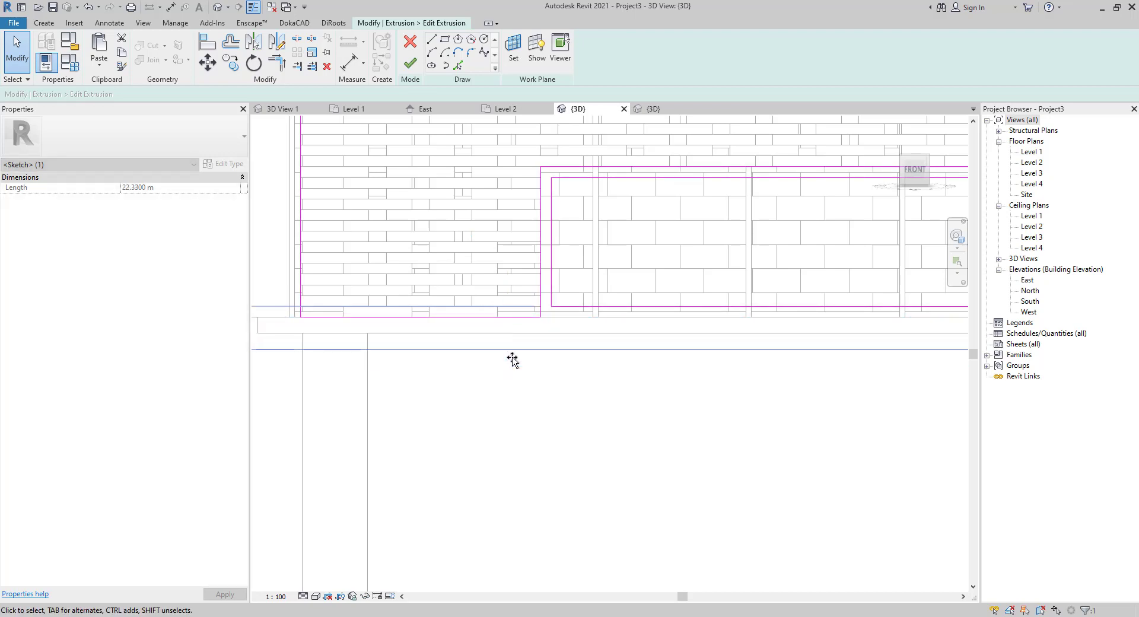
scroll(557, 336, "down", 2)
key("Escape")
scroll(569, 348, "down", 3)
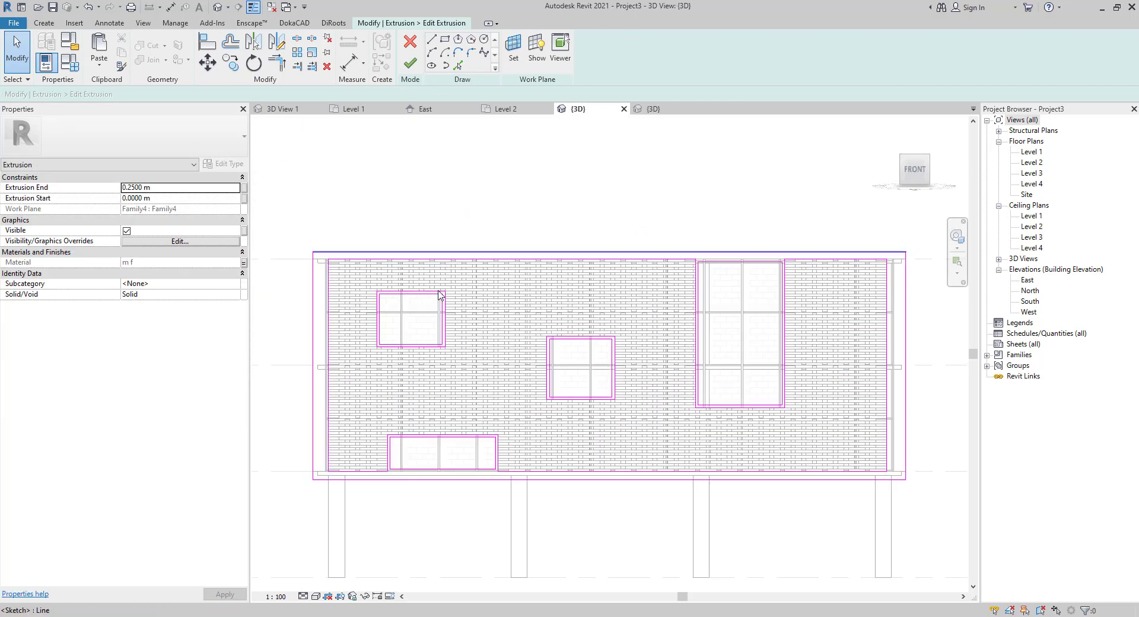
scroll(579, 355, "up", 7)
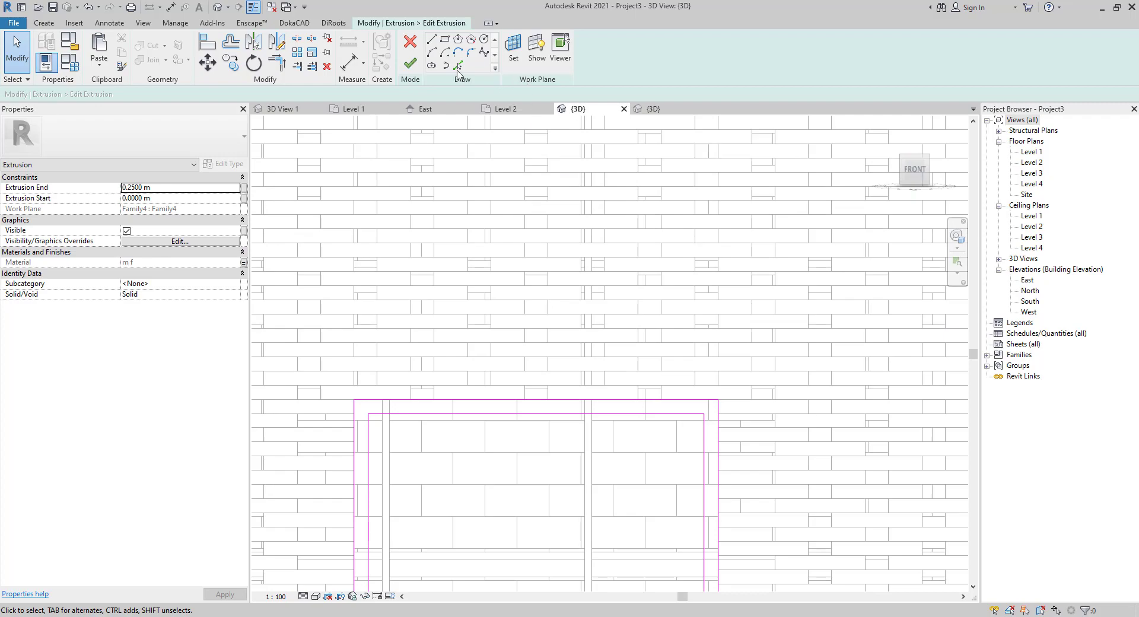
left_click(409, 63)
scroll(633, 343, "down", 6)
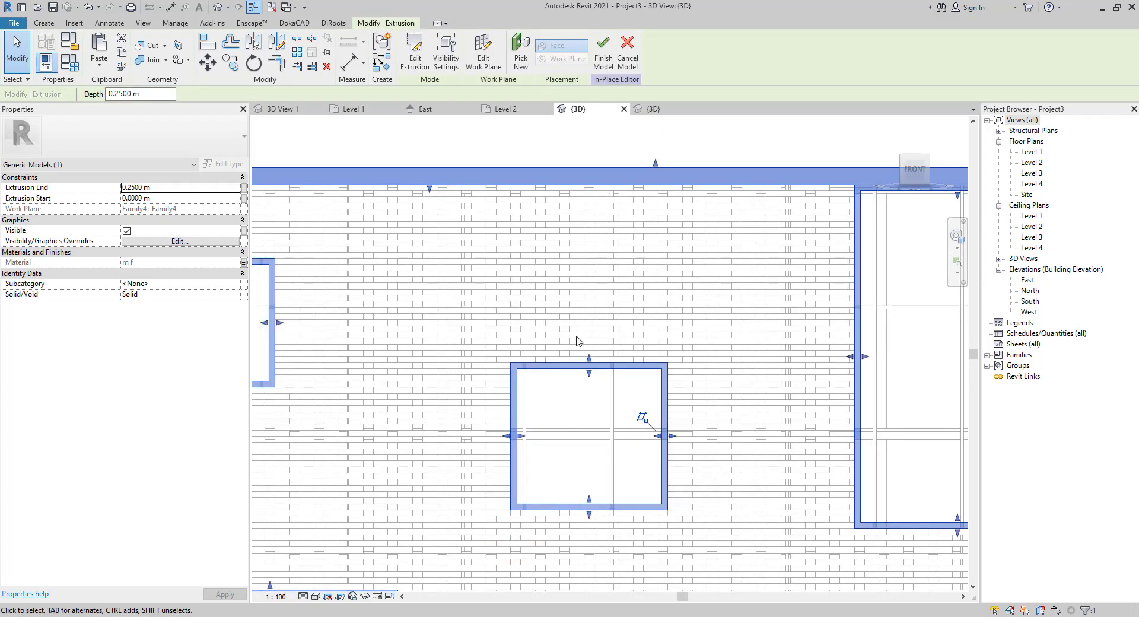
key("Escape")
- Extend the frame extrusion back to the building in the left side view, with the extrusion start at about -1.68 m
middle_click_drag(457, 301, 569, 303, "shift")
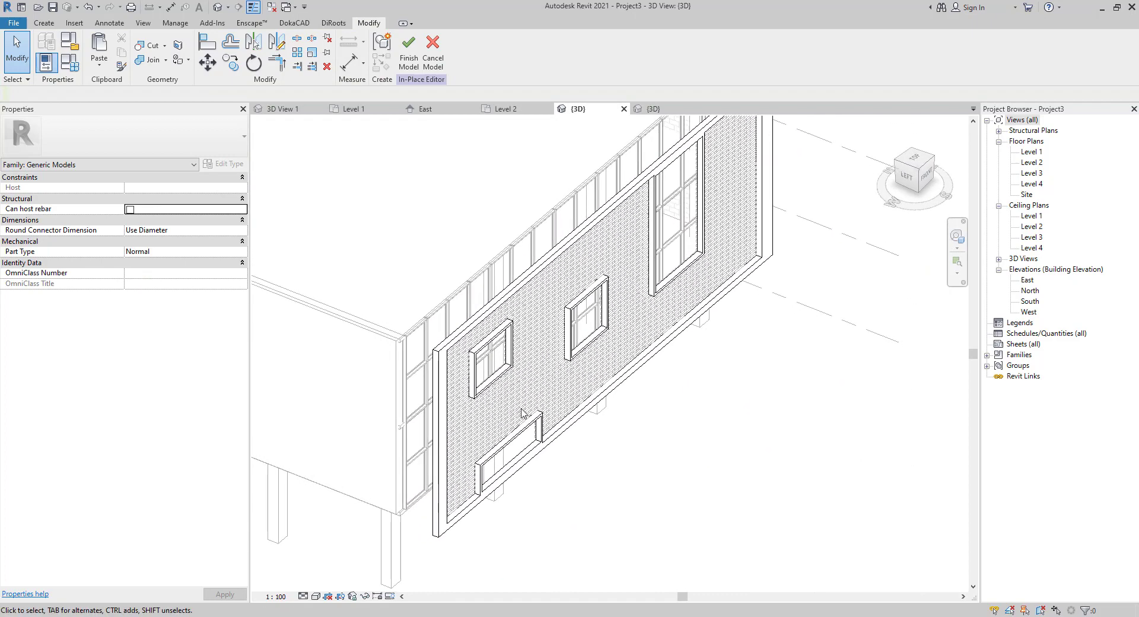
left_click(570, 297)
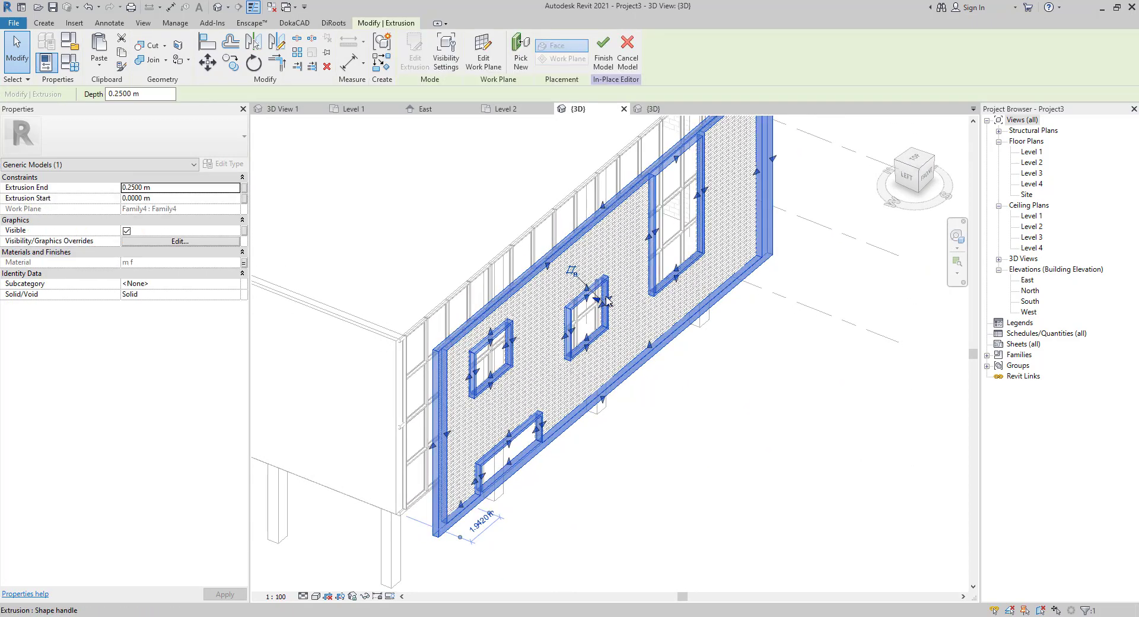
left_click(907, 176)
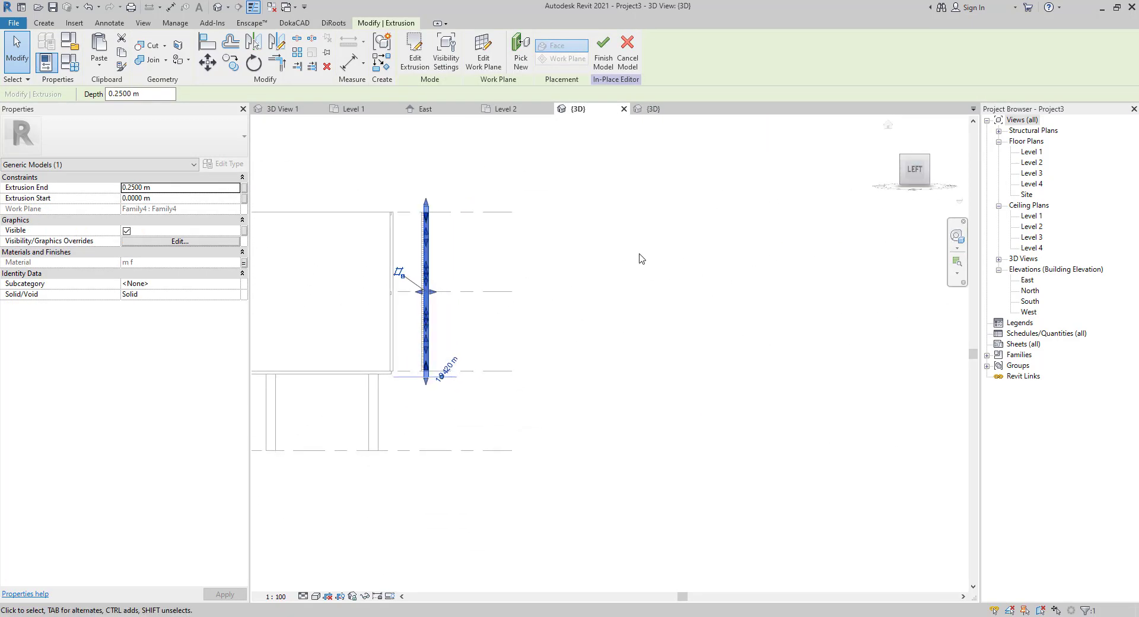
left_click_drag(600, 354, 537, 356)
scroll(540, 333, "up", 5)
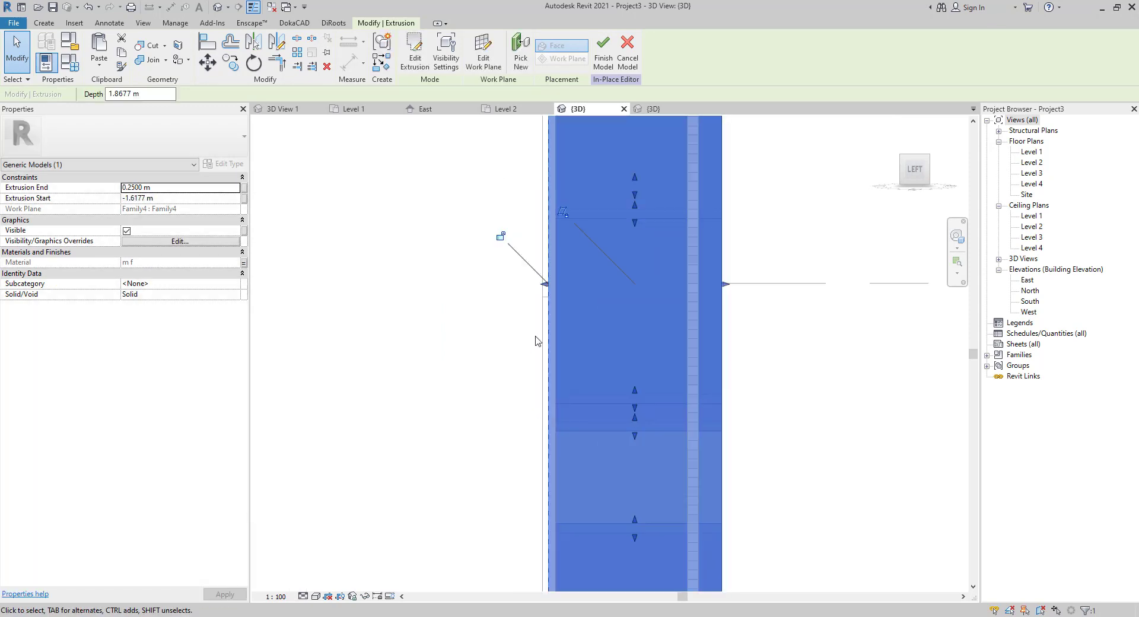
left_click_drag(542, 284, 533, 278)
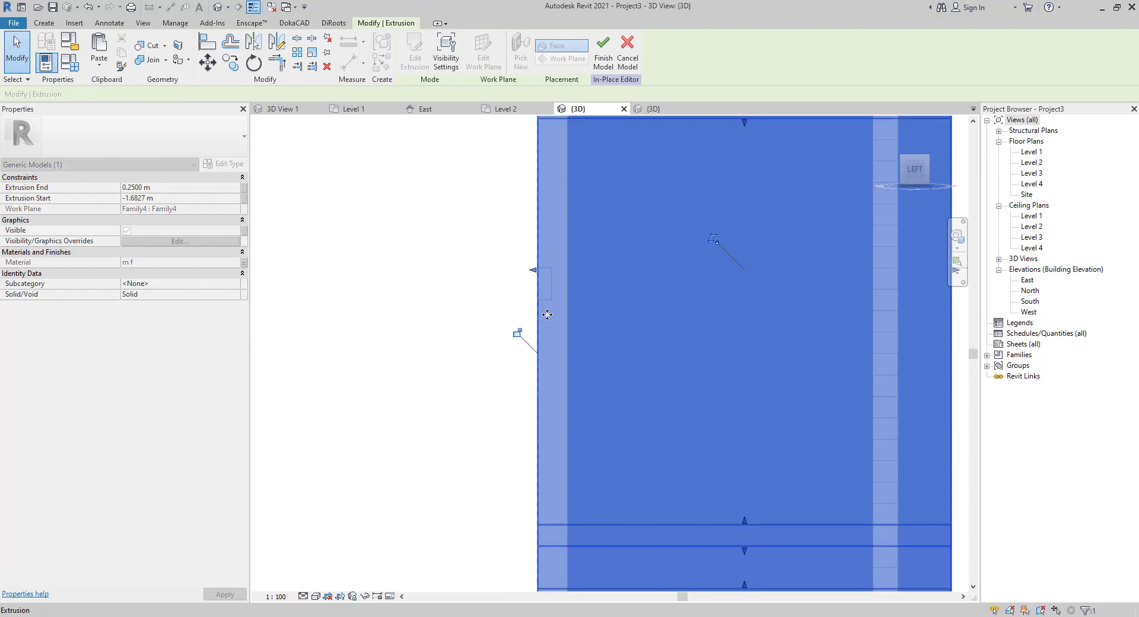
scroll(552, 315, "down", 7)
left_click(745, 287)
- Edit the metal frame's extrusion sketch in the front view and split its outer top line above the tall window
middle_click_drag(821, 331, 521, 478, "shift")
scroll(718, 187, "up", 4)
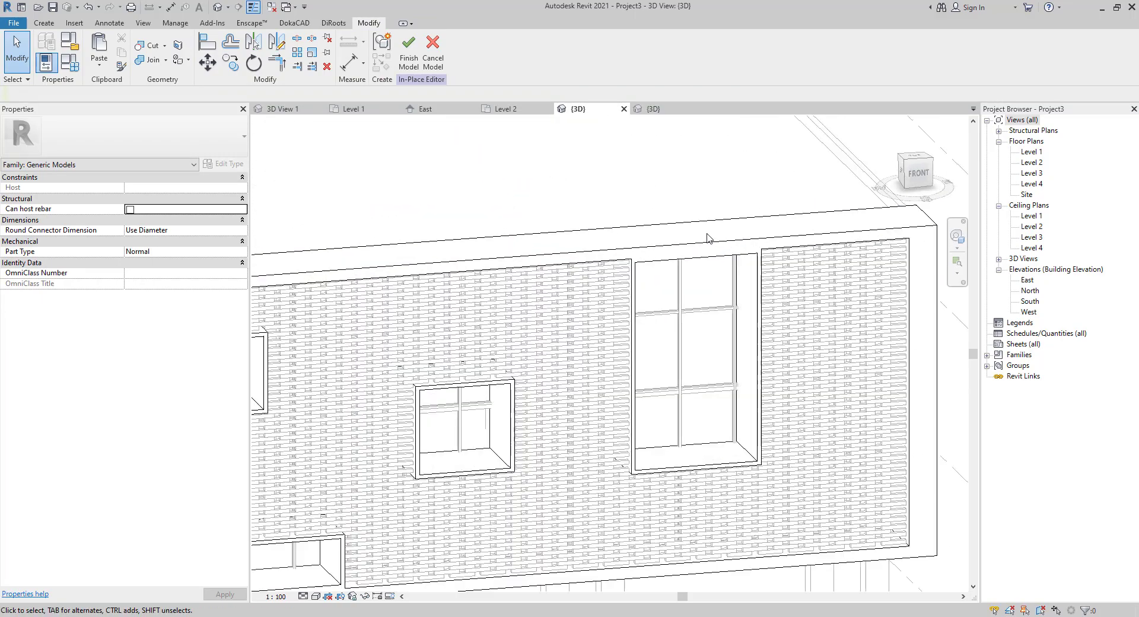
scroll(828, 350, "down", 2)
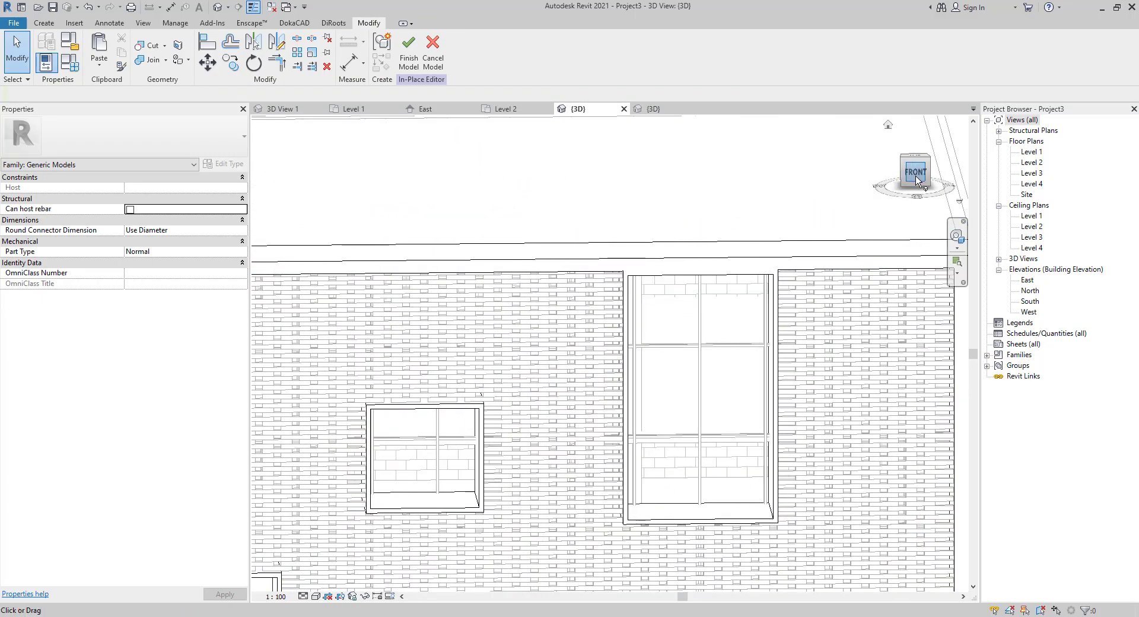
left_click(917, 172)
scroll(687, 328, "up", 5)
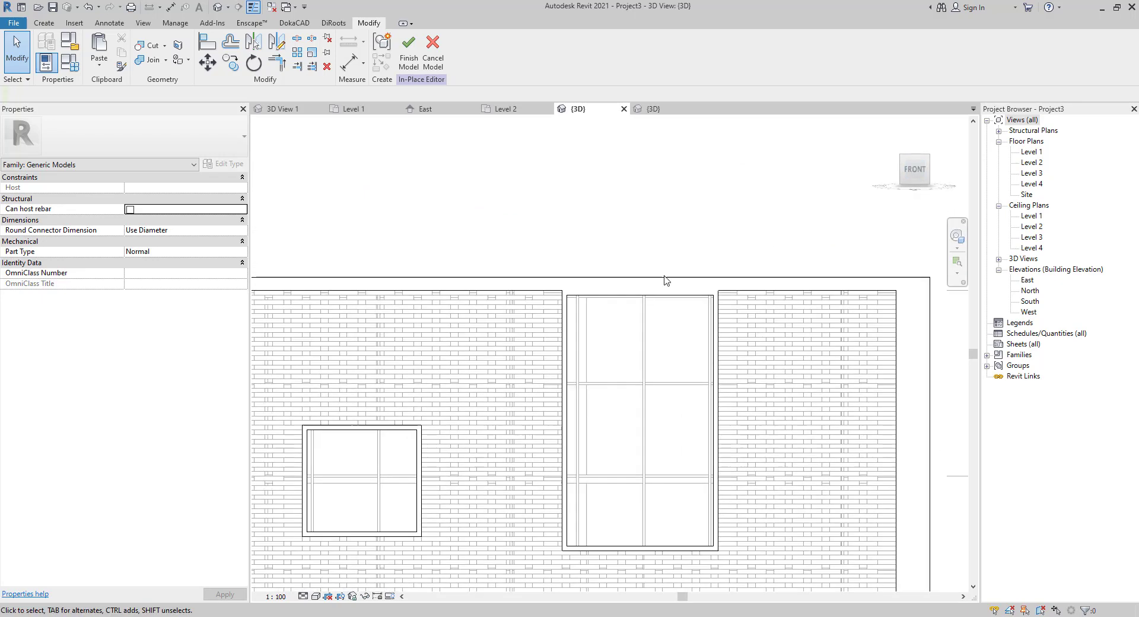
left_click(666, 282)
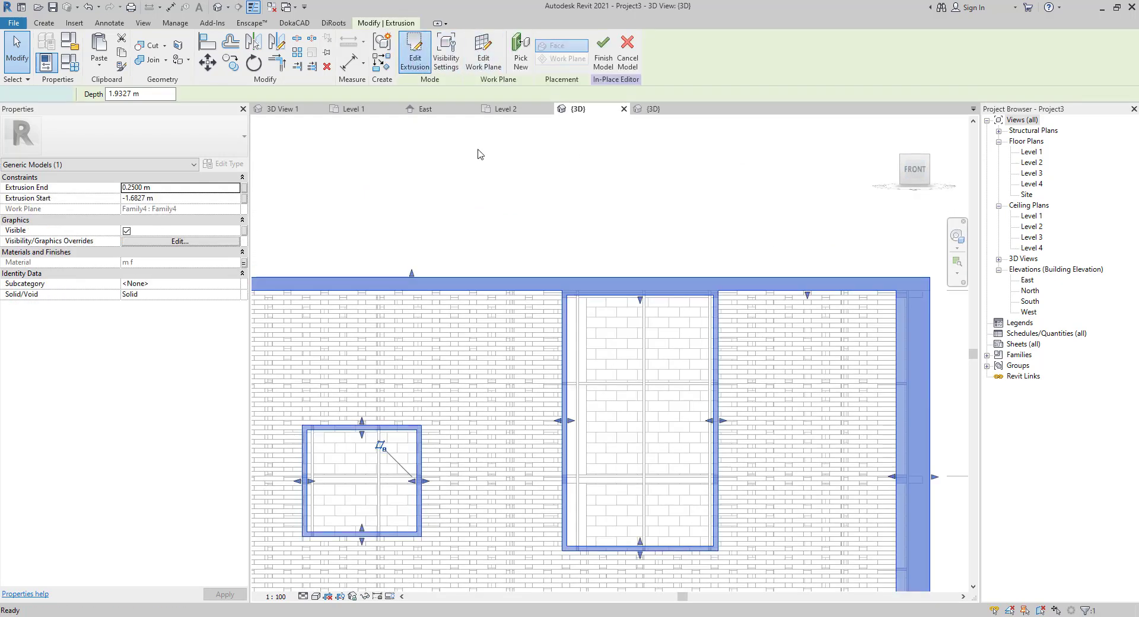
scroll(658, 283, "up", 2)
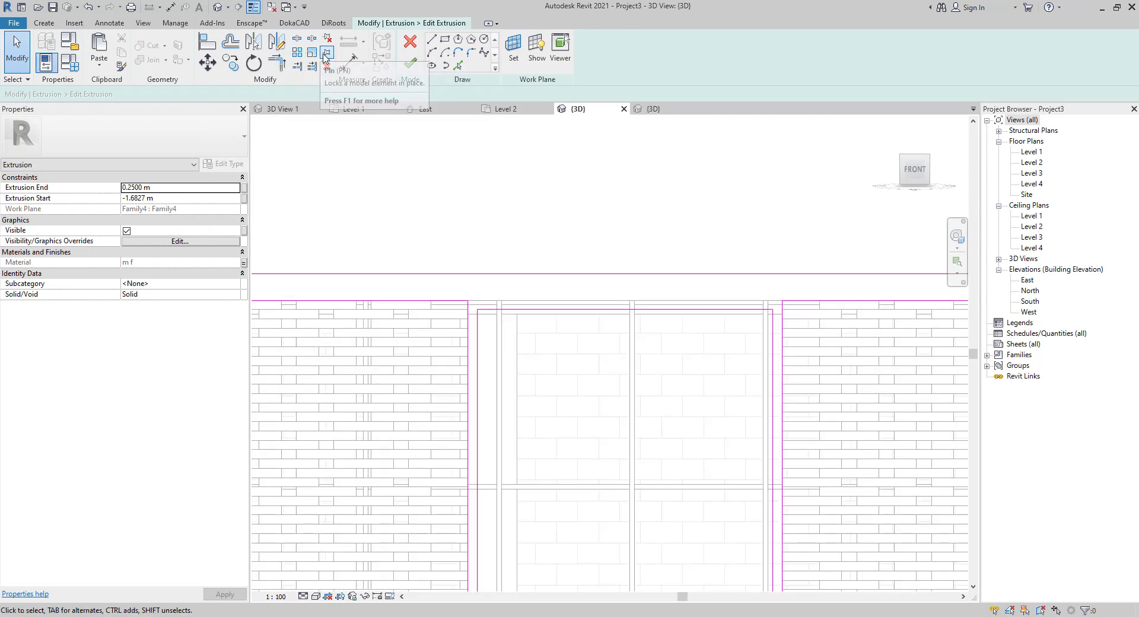
left_click(592, 273)
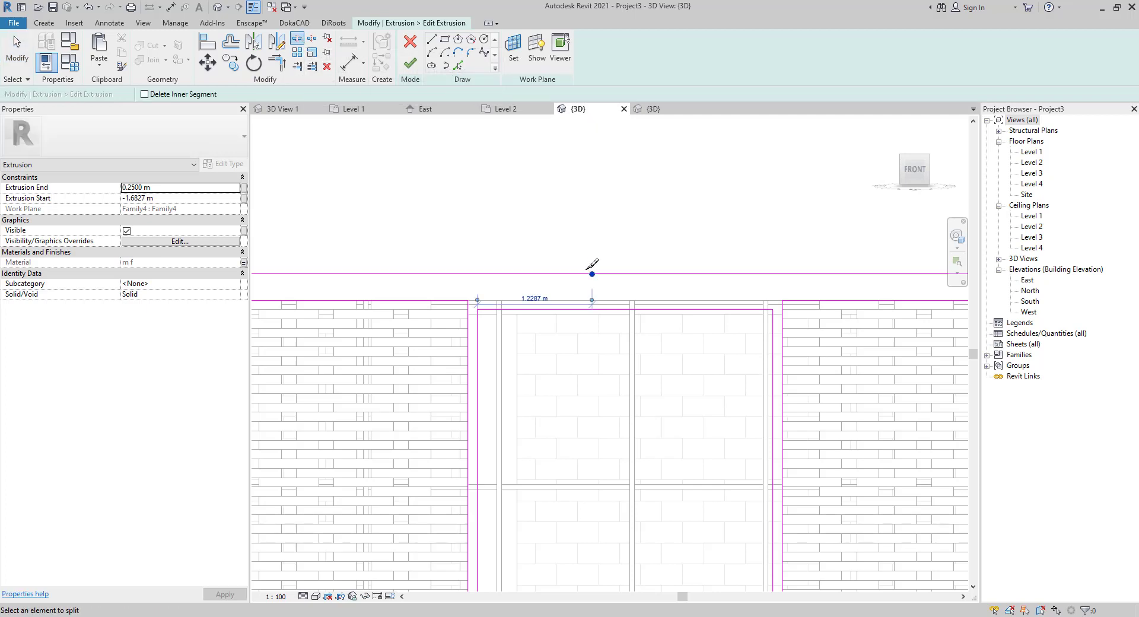
- Trim both halves of the split top line to the inner side lines of the tall window
left_click(276, 62)
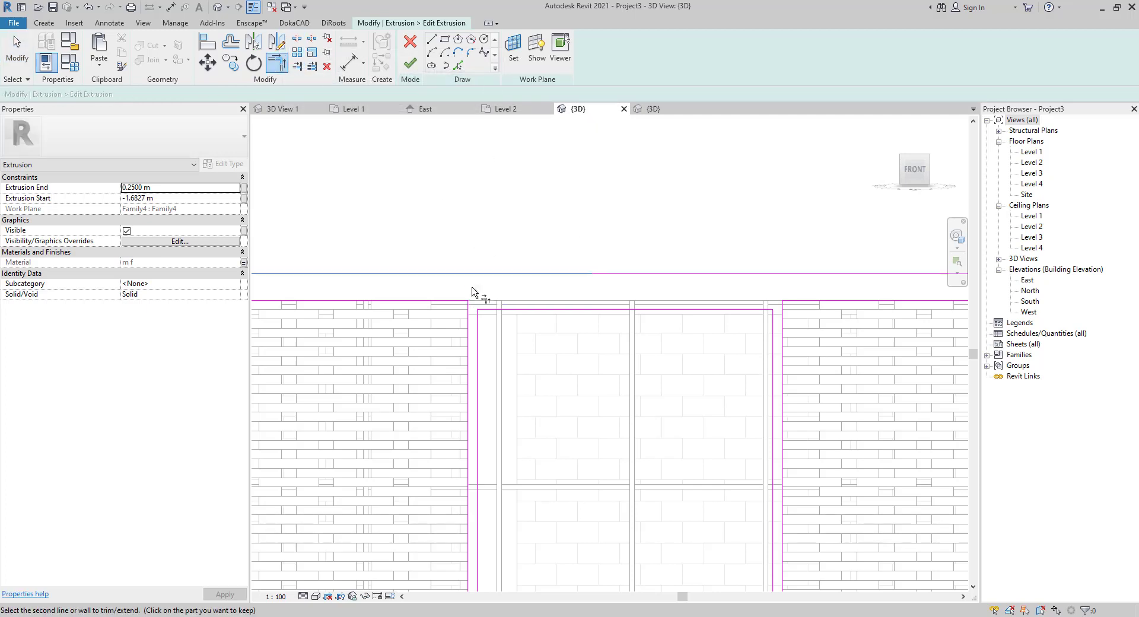
left_click(817, 277)
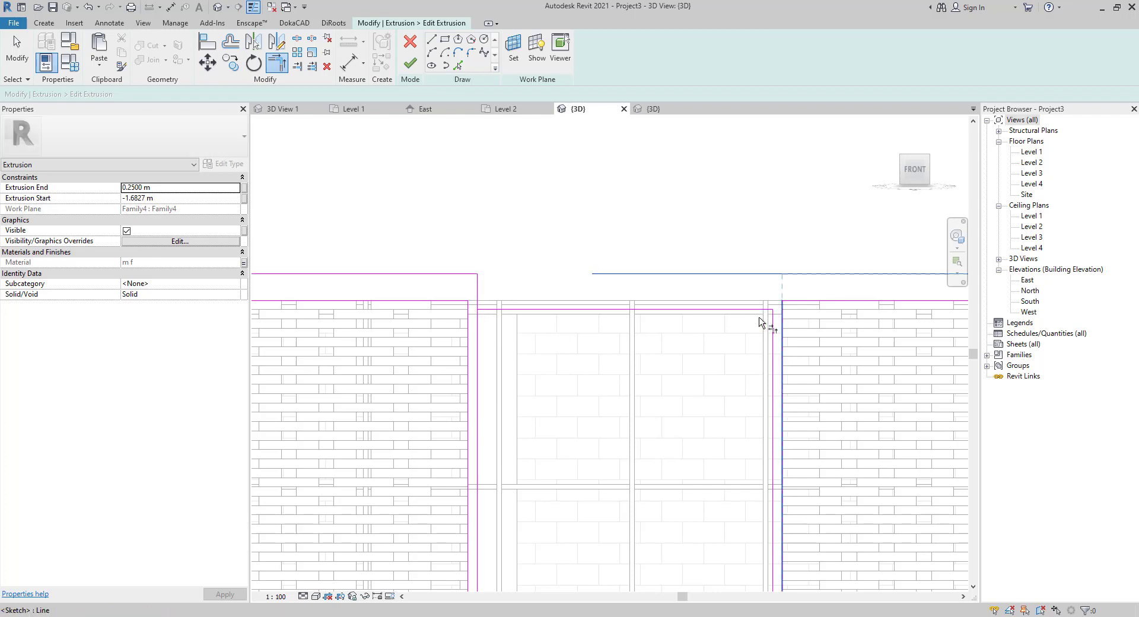
key("Escape")
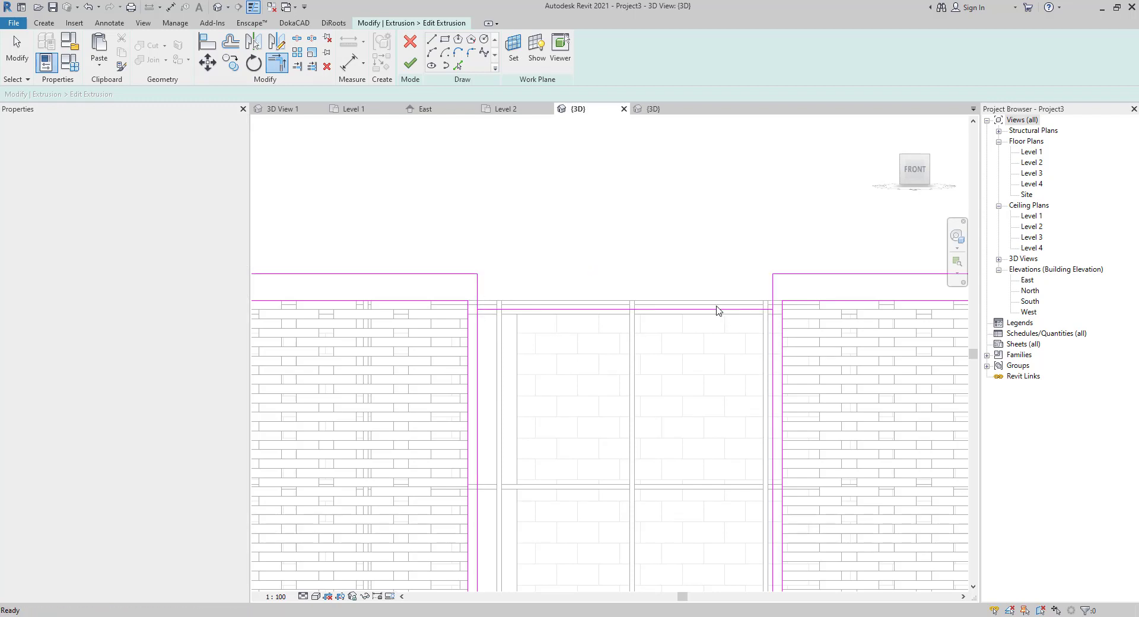
- Delete the line across the tall window's top and finish editing the frame's extrusion sketch
left_click(709, 311)
key("Delete")
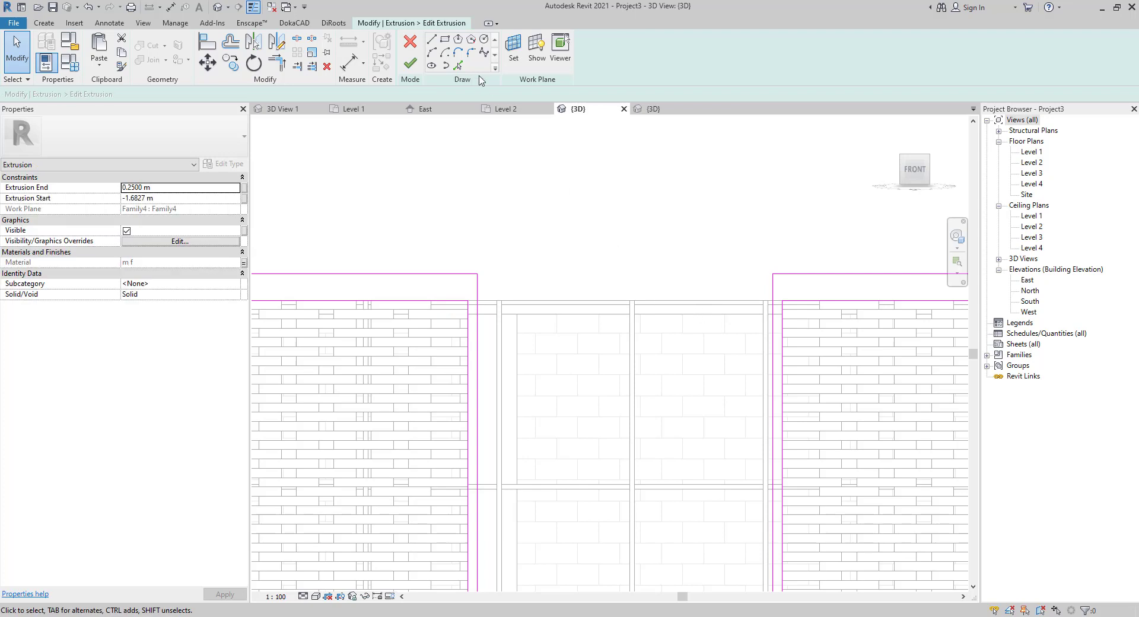
left_click(410, 60)
scroll(608, 288, "down", 3)
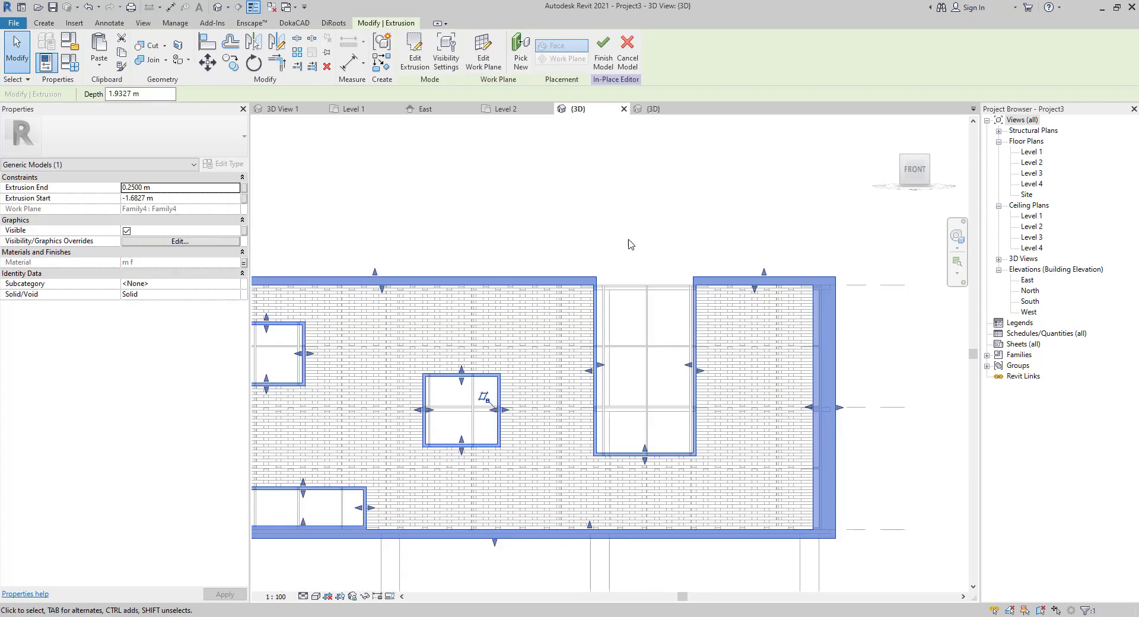
scroll(574, 275, "down", 2)
scroll(470, 325, "up", 6)
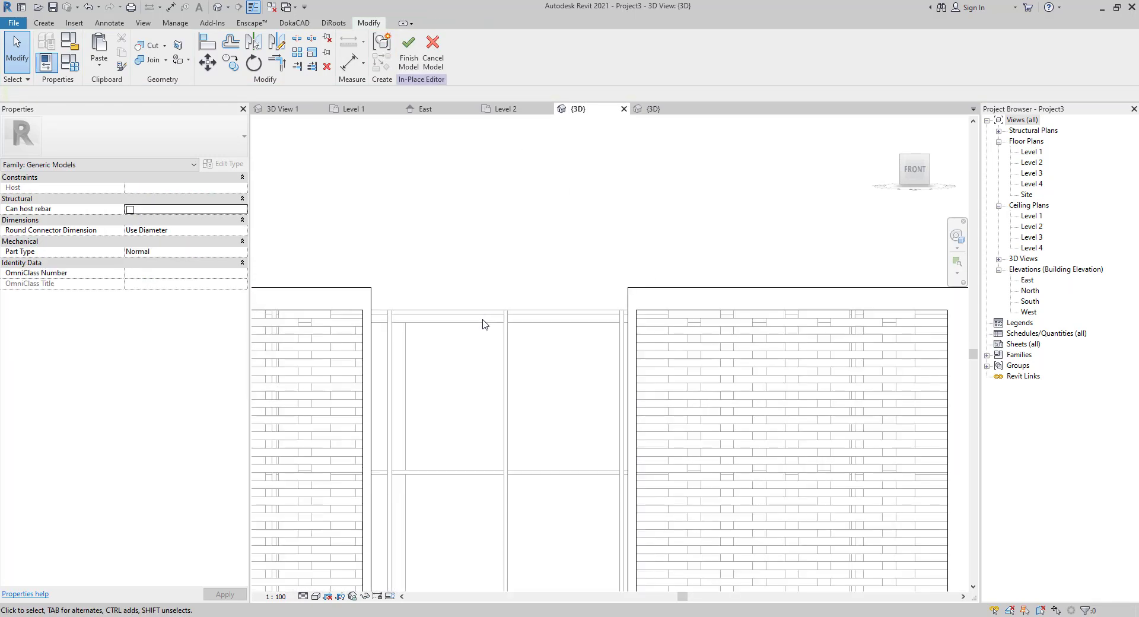
scroll(350, 299, "up", 2)
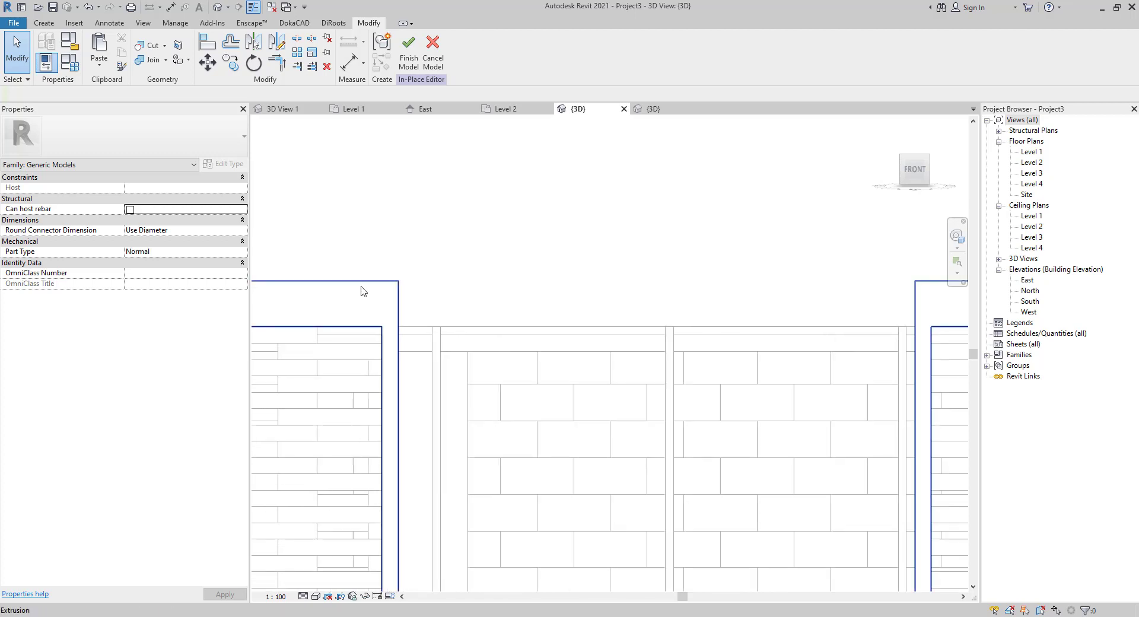
left_click(45, 22)
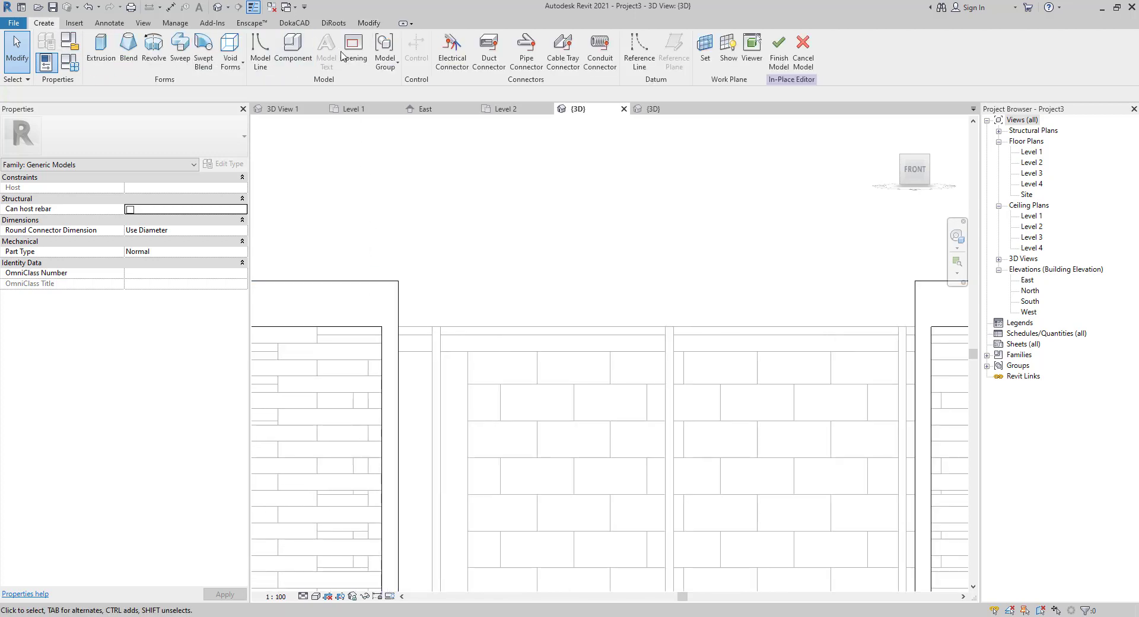
left_click(397, 280)
key("Escape")
key("Escape")
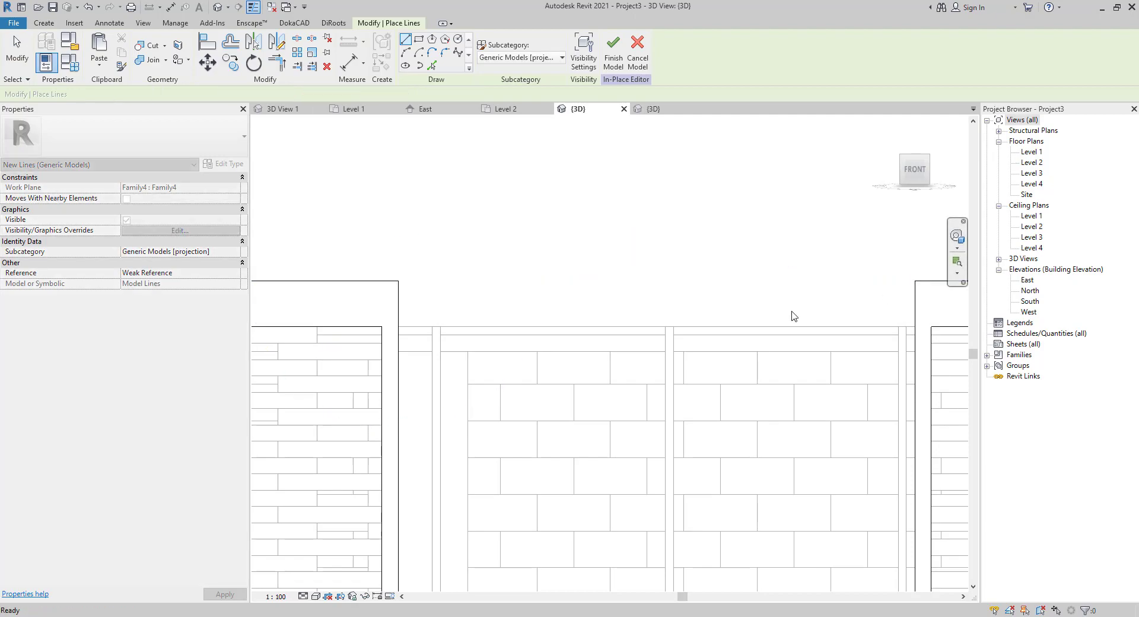
- Start a new extrusion and sketch a rectangle filling the gap in the frame's top band above the tall window
scroll(533, 331, "down", 5)
middle_click_drag(480, 346, 444, 379, "shift")
left_click(659, 208)
middle_click_drag(658, 208, 504, 300)
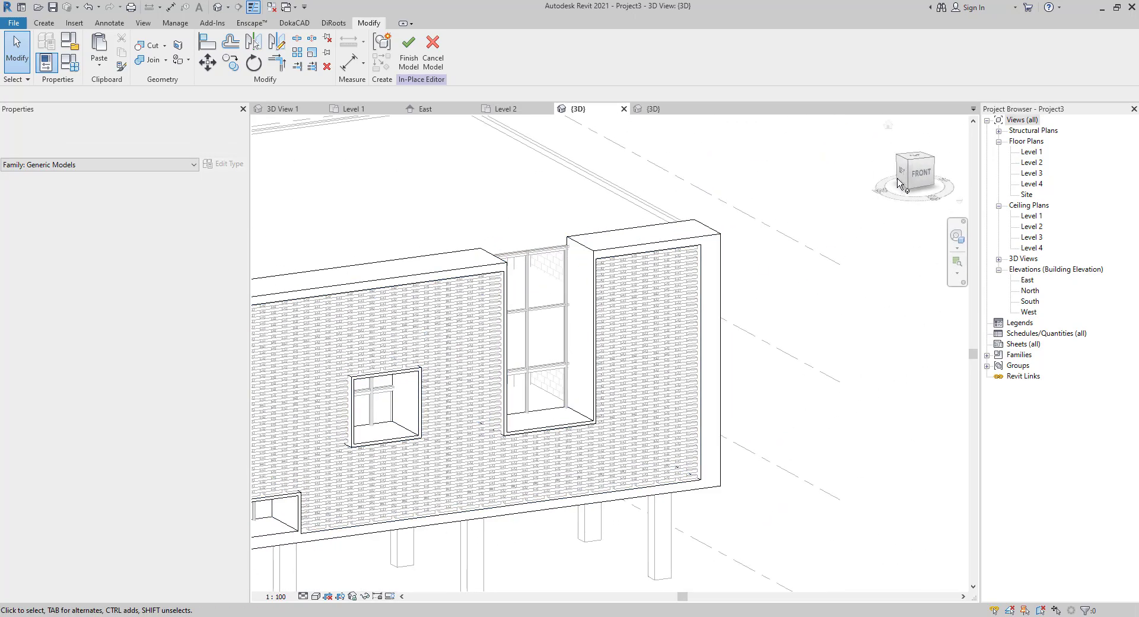
left_click(45, 23)
left_click(100, 52)
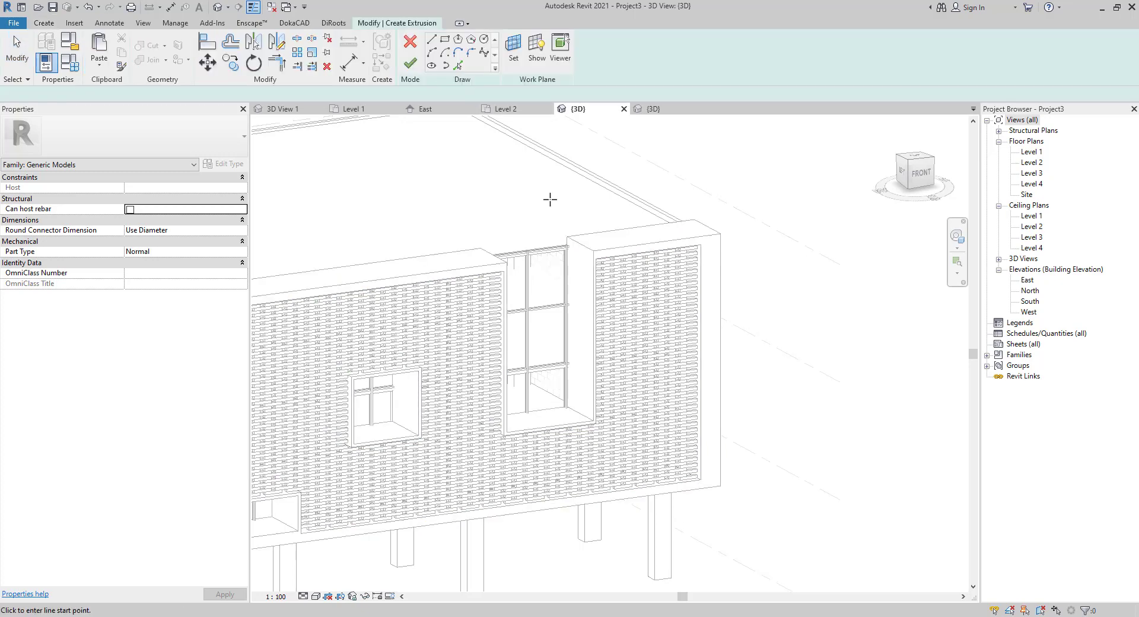
scroll(698, 199, "up", 3)
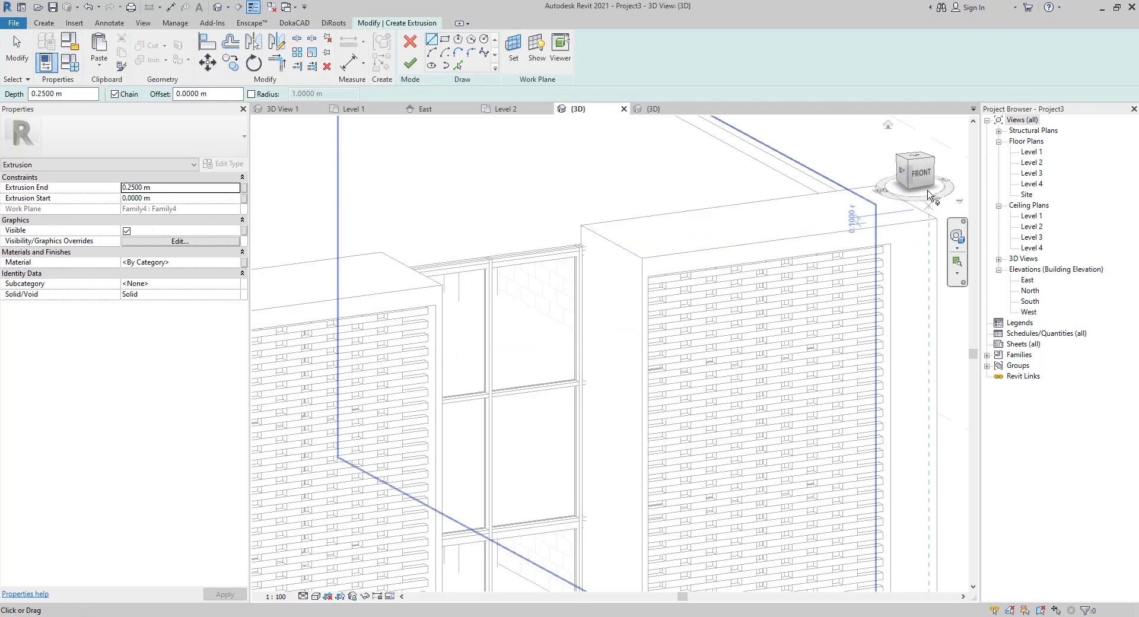
left_click(920, 174)
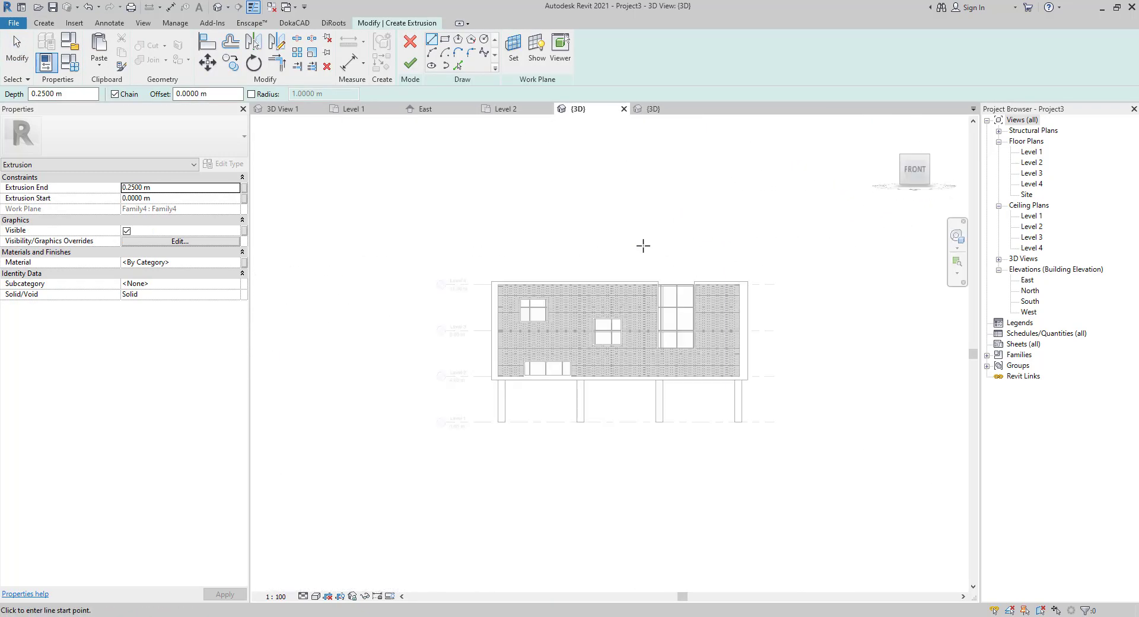
scroll(706, 303, "up", 5)
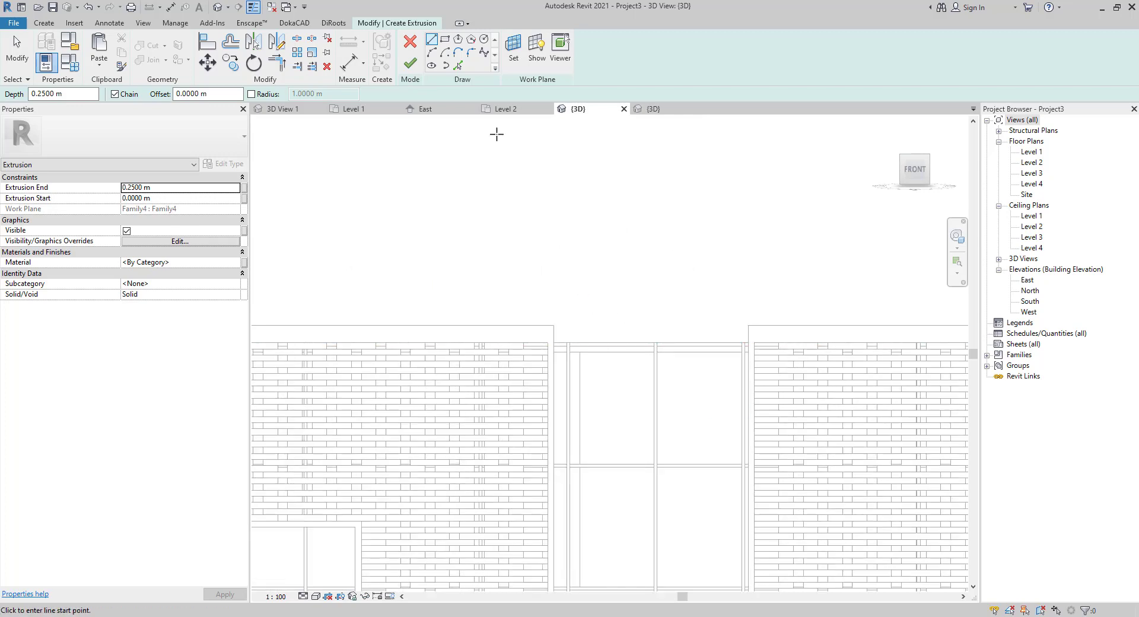
left_click(433, 321)
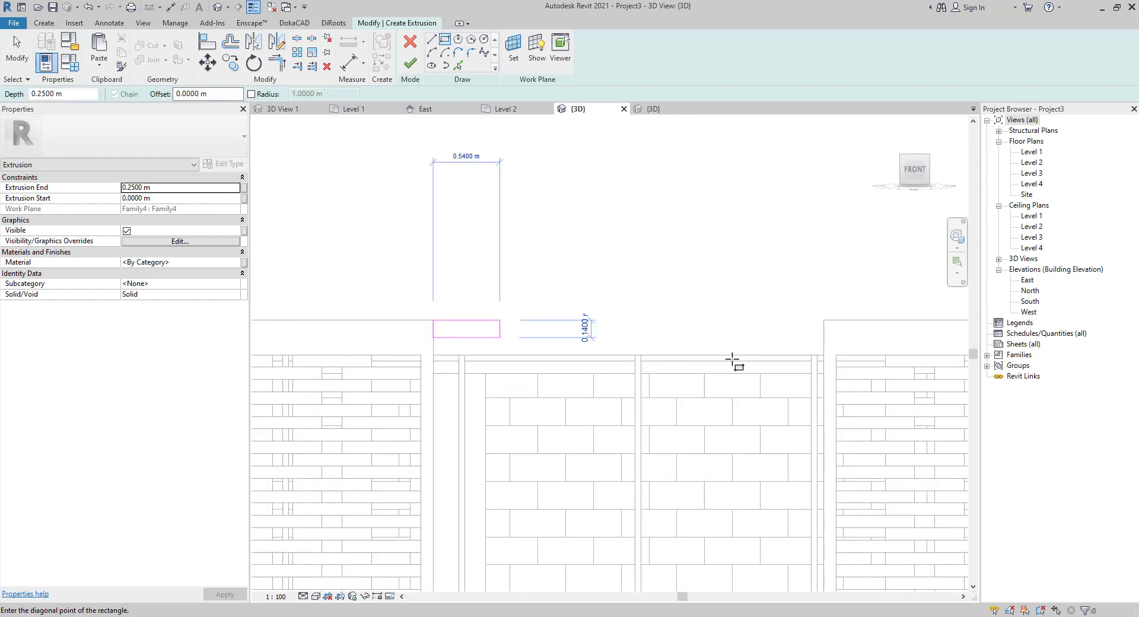
left_click(823, 354)
key("Escape")
key("Escape")
- Check the rectangle against the frame's edges and finish the extrusion with a depth of 0.25 m
scroll(538, 353, "up", 5)
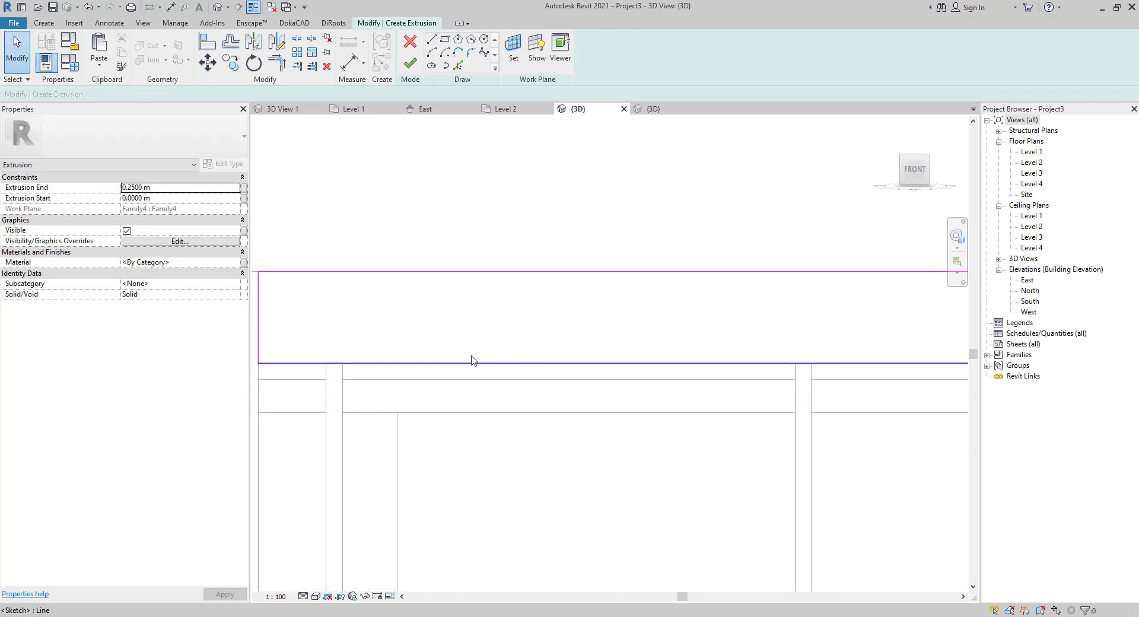
middle_click_drag(470, 357, 749, 337)
scroll(669, 338, "down", 4)
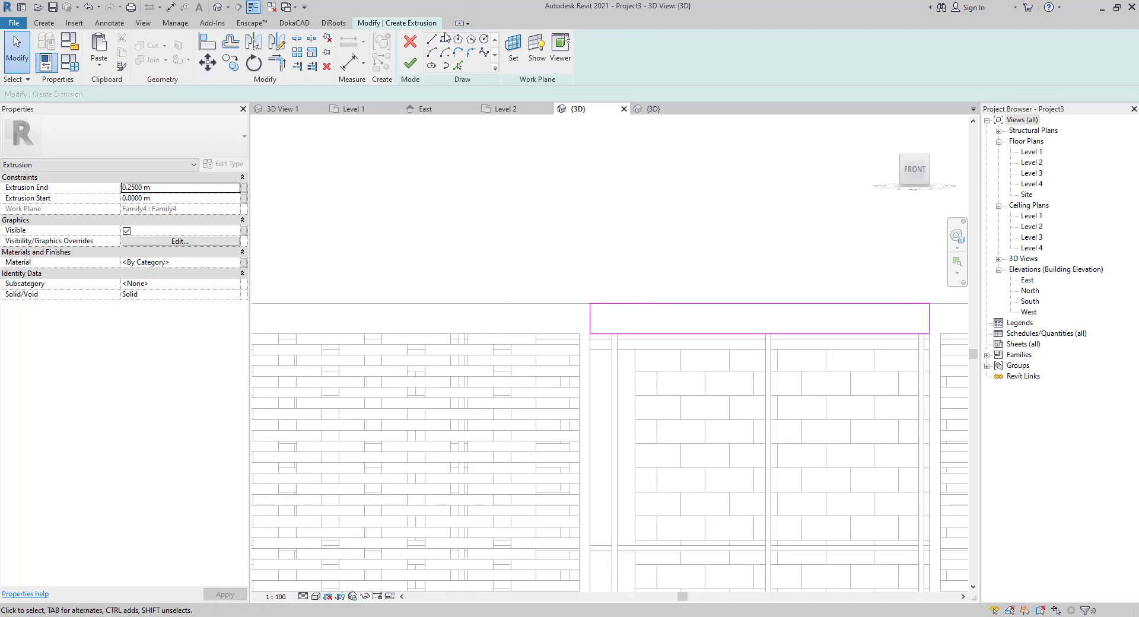
left_click(411, 67)
- Show the facade from the left side in Wireframe style
middle_click_drag(795, 297, 753, 363, "shift")
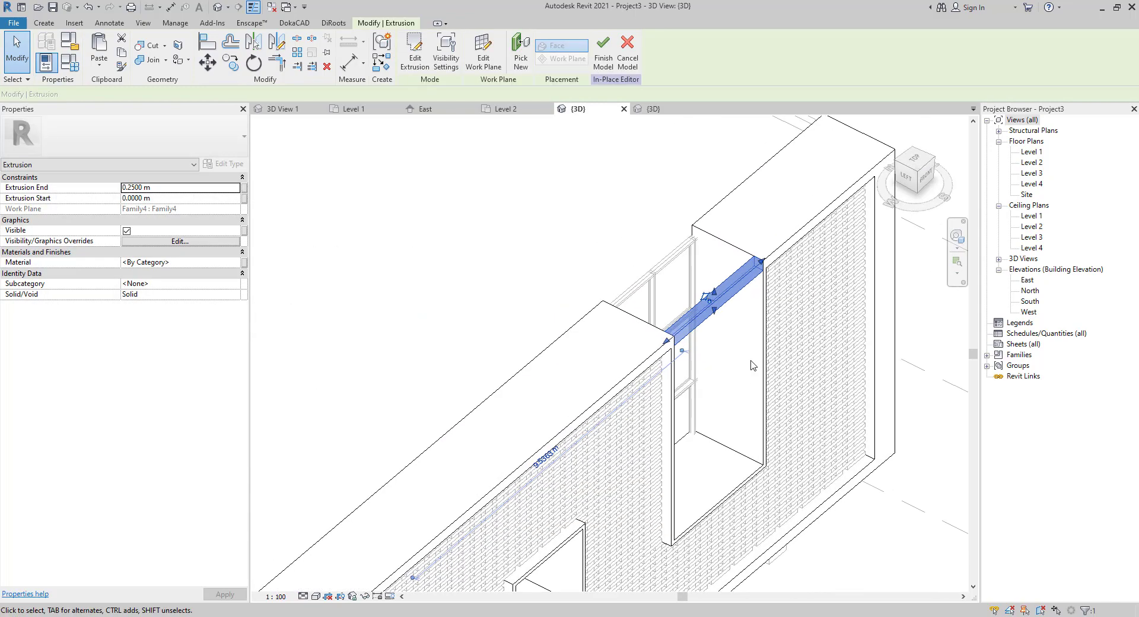
left_click(905, 179)
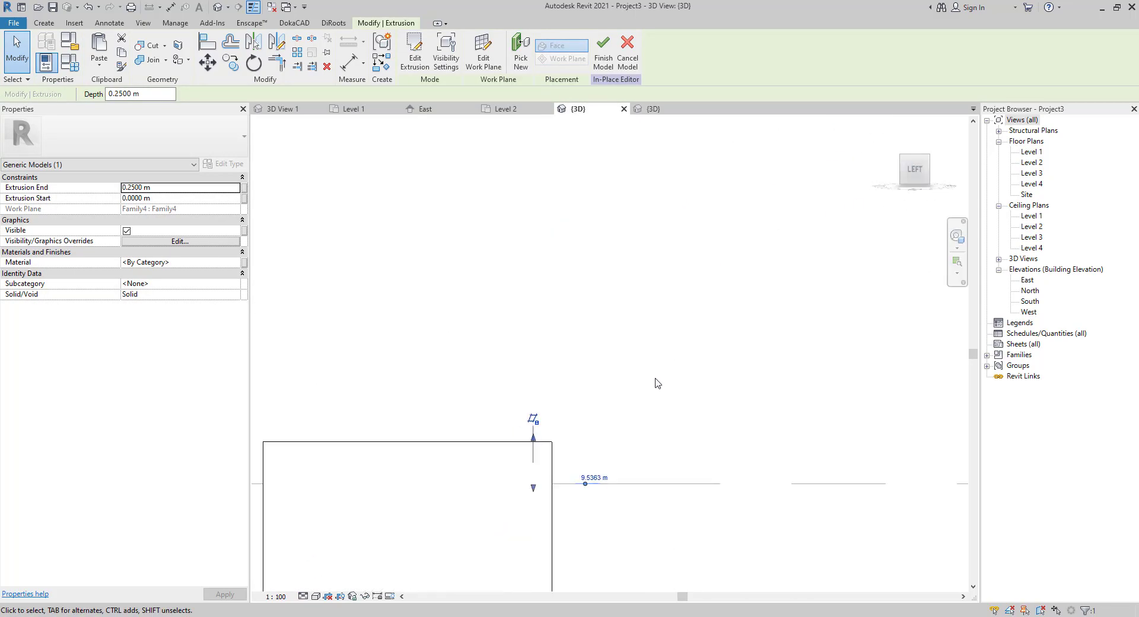
key("Escape")
key("Escape")
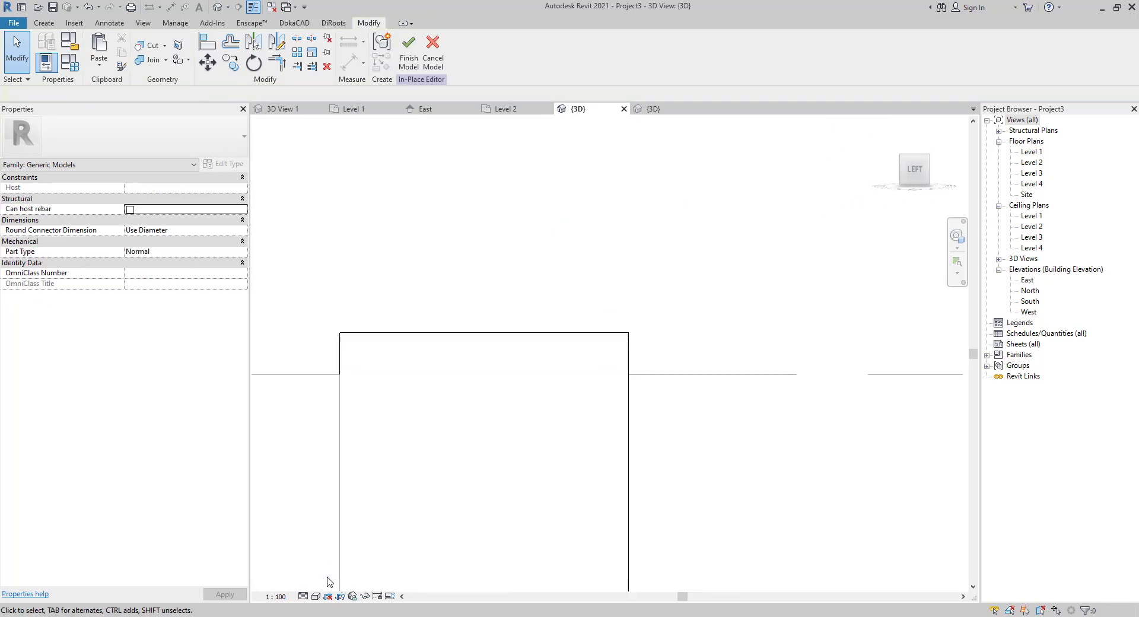
left_click(315, 596)
left_click(353, 539)
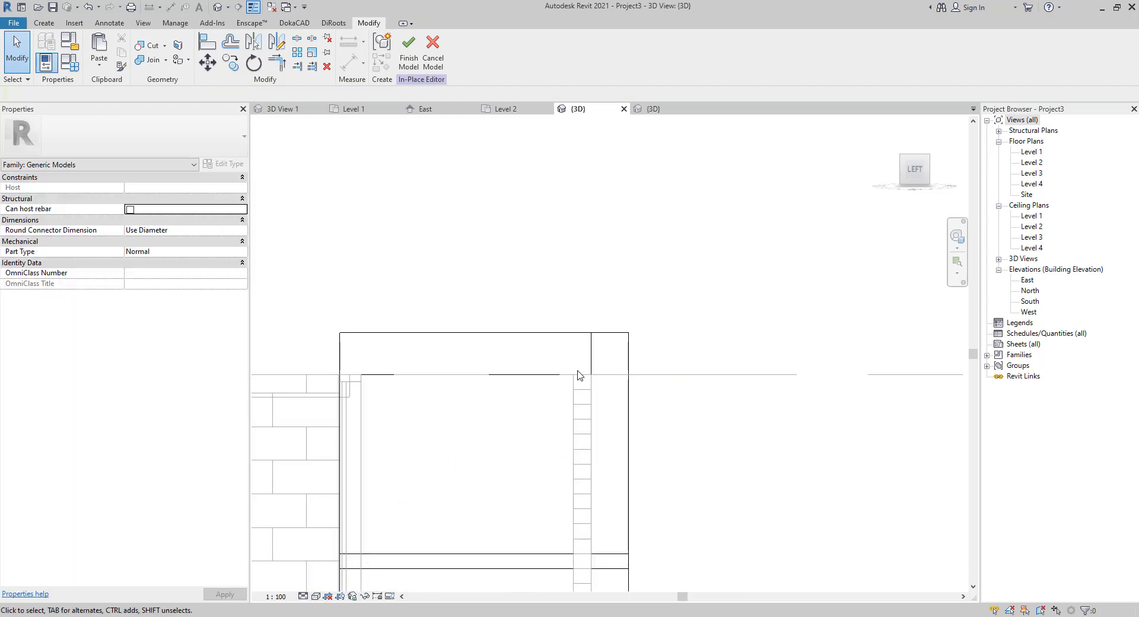
- Stretch the new slab back to the building and out past the facade, from about -1.68 m to about 2.14 m
left_click(596, 363)
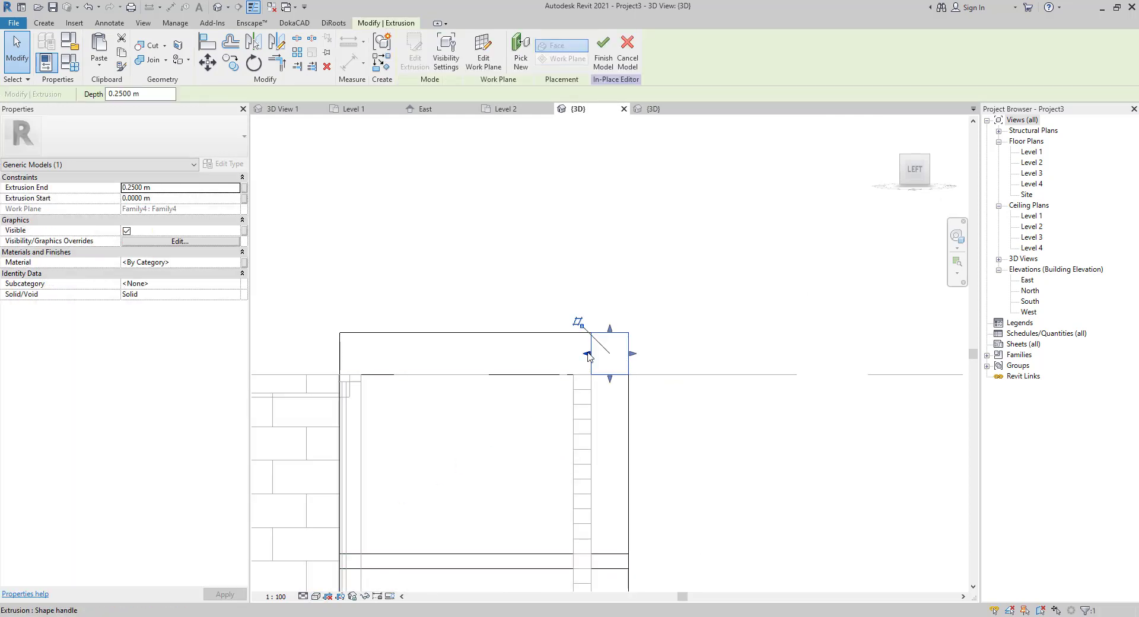
left_click_drag(348, 344, 343, 344)
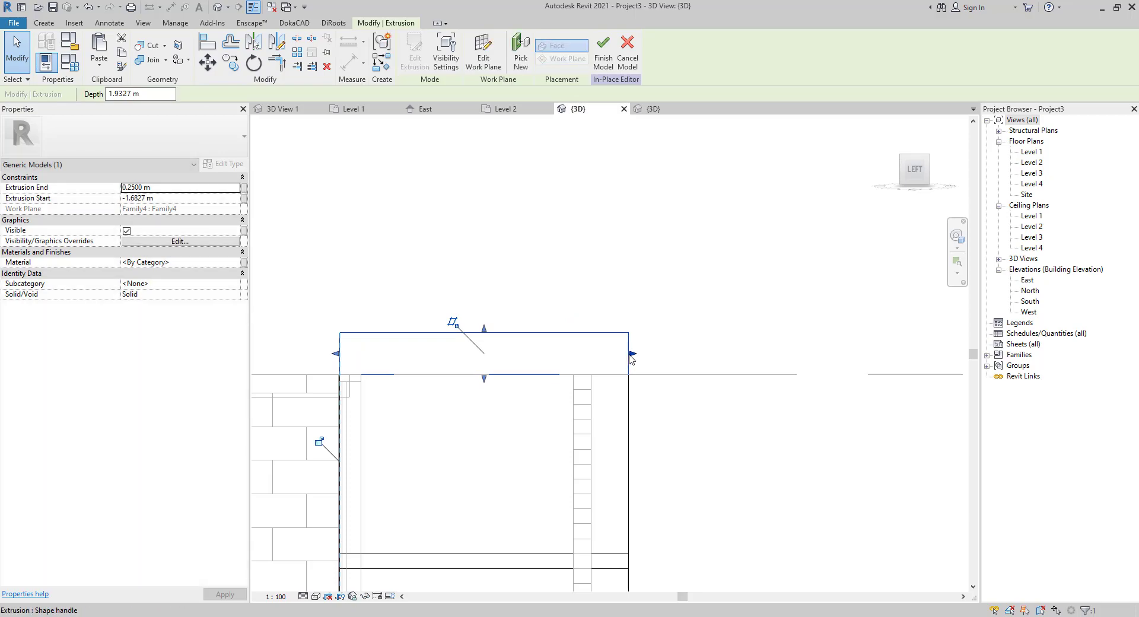
scroll(699, 364, "down", 3)
left_click_drag(700, 365, 781, 391)
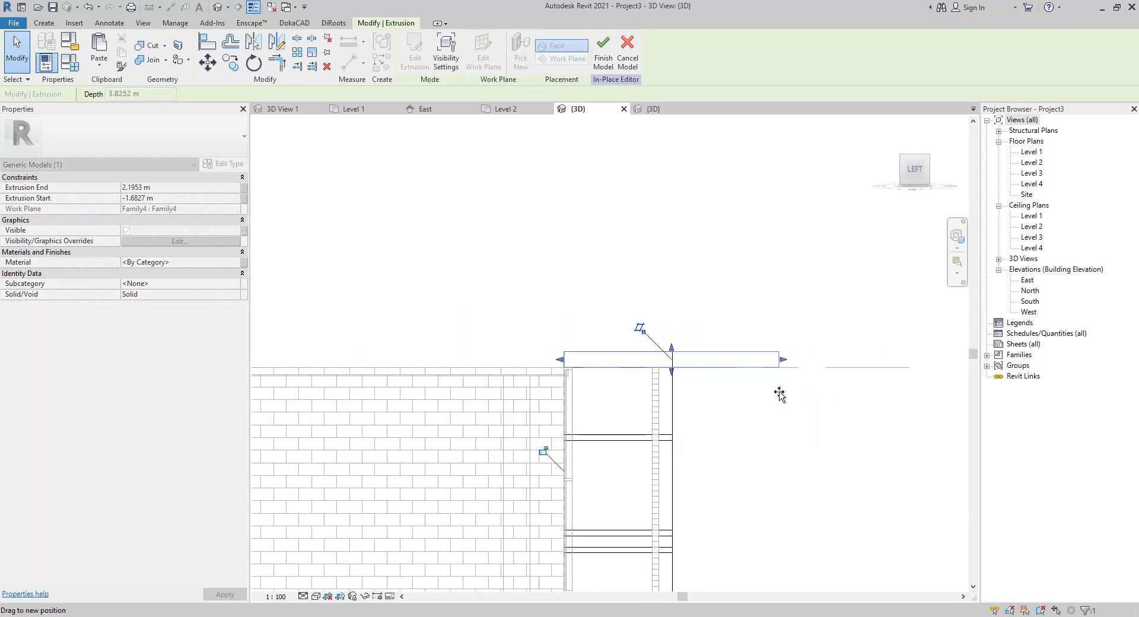
- Turn the model to an angled 3D view and set its visual style to Hidden Line
left_click(742, 252)
middle_click_drag(741, 248, 706, 350, "shift")
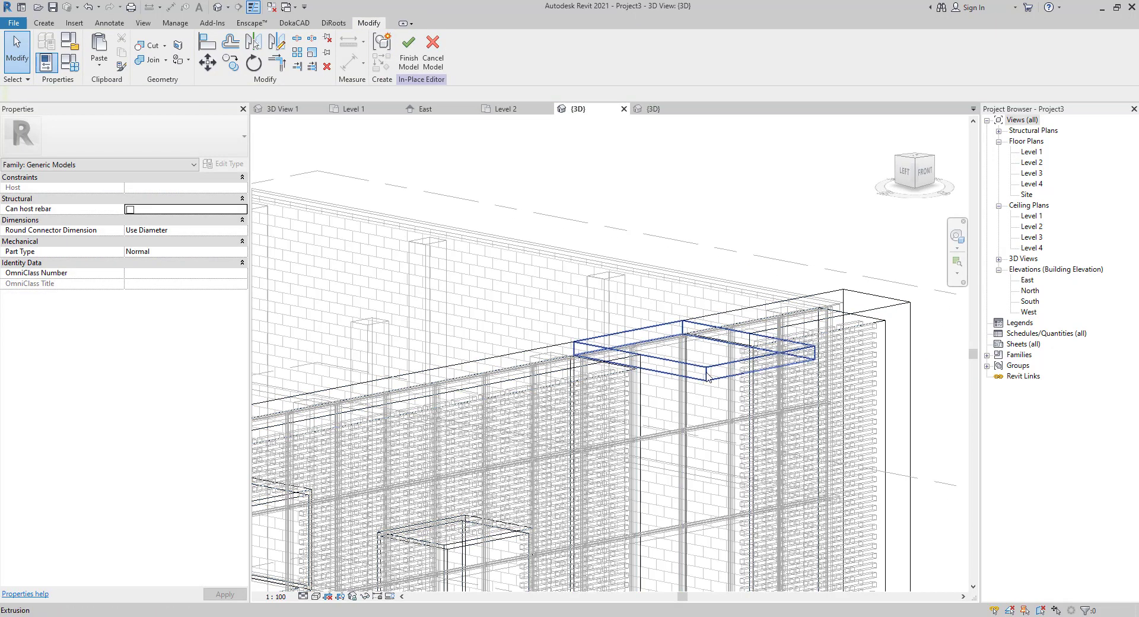
left_click(316, 596)
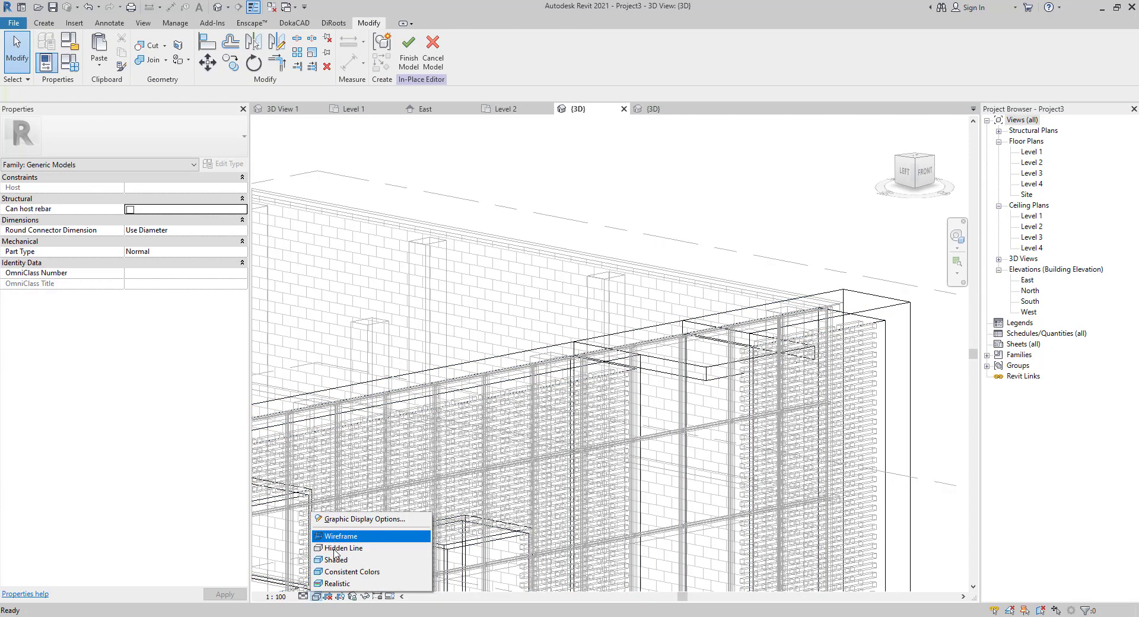
left_click(341, 545)
- Create a new material for the projecting slab over the tall opening and name it m w
left_click(708, 372)
middle_click_drag(707, 372, 514, 414, "shift")
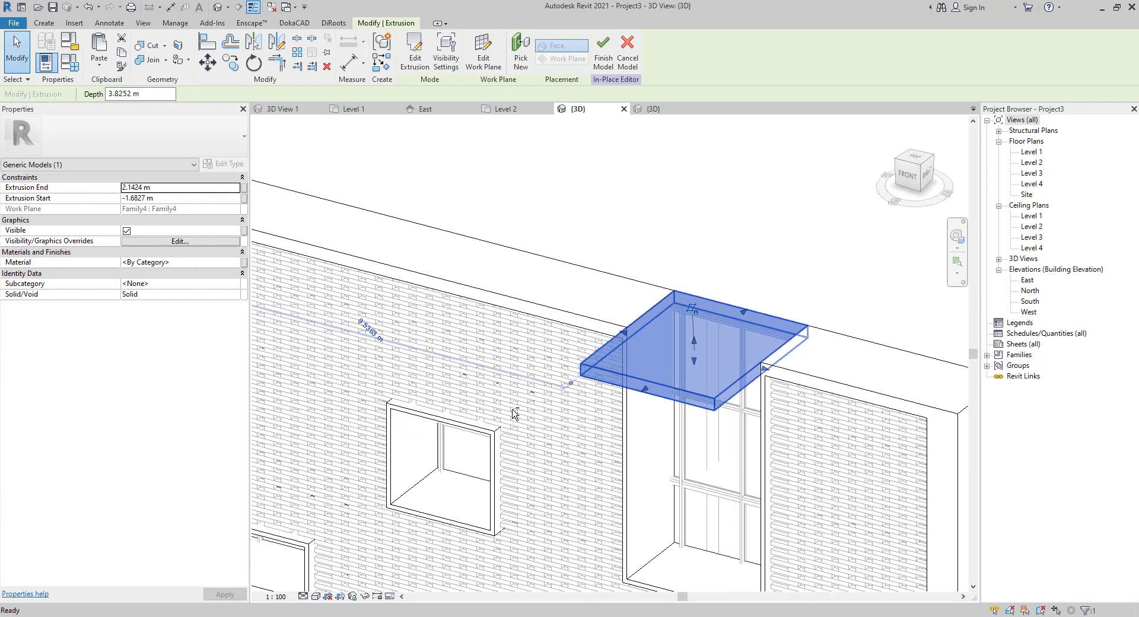
left_click(240, 264)
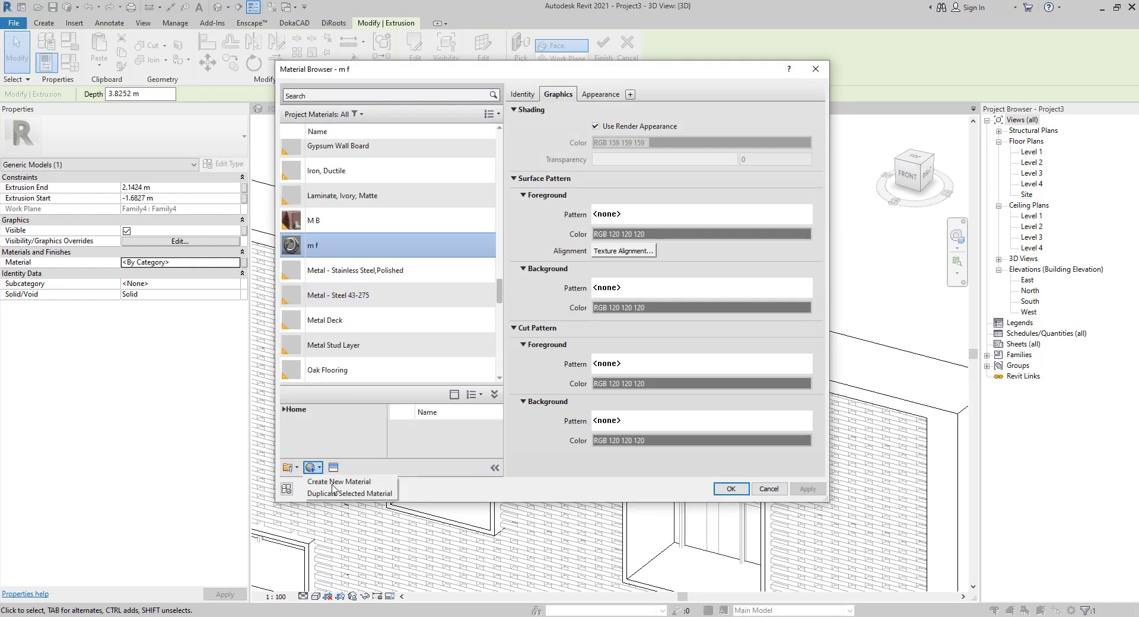
scroll(354, 259, "up", 5)
left_click(354, 245)
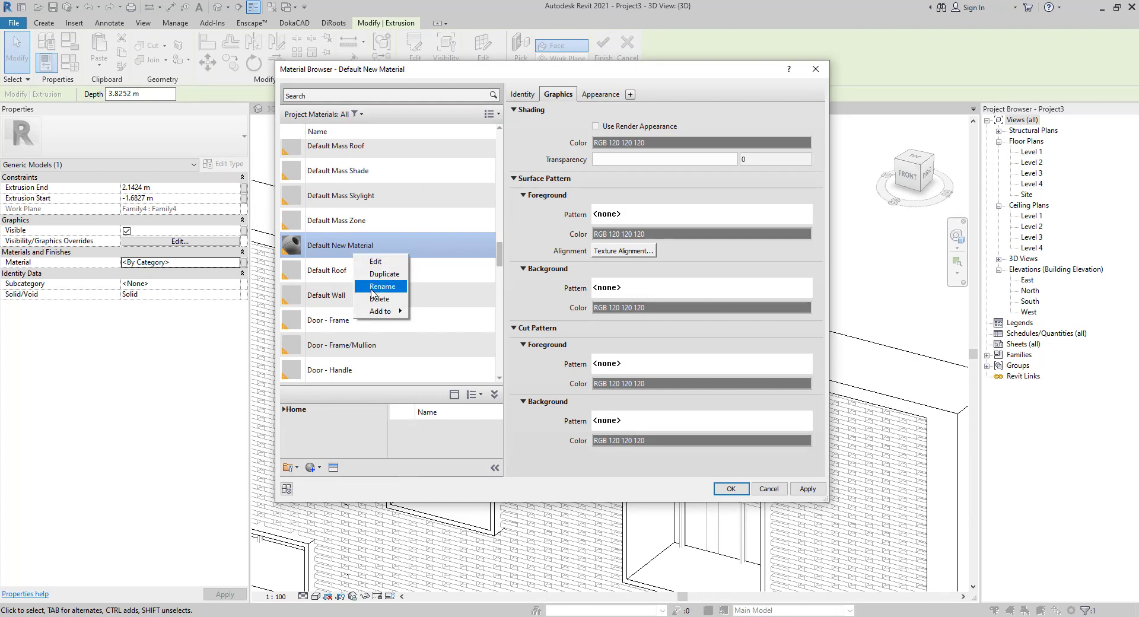
left_click(372, 290)
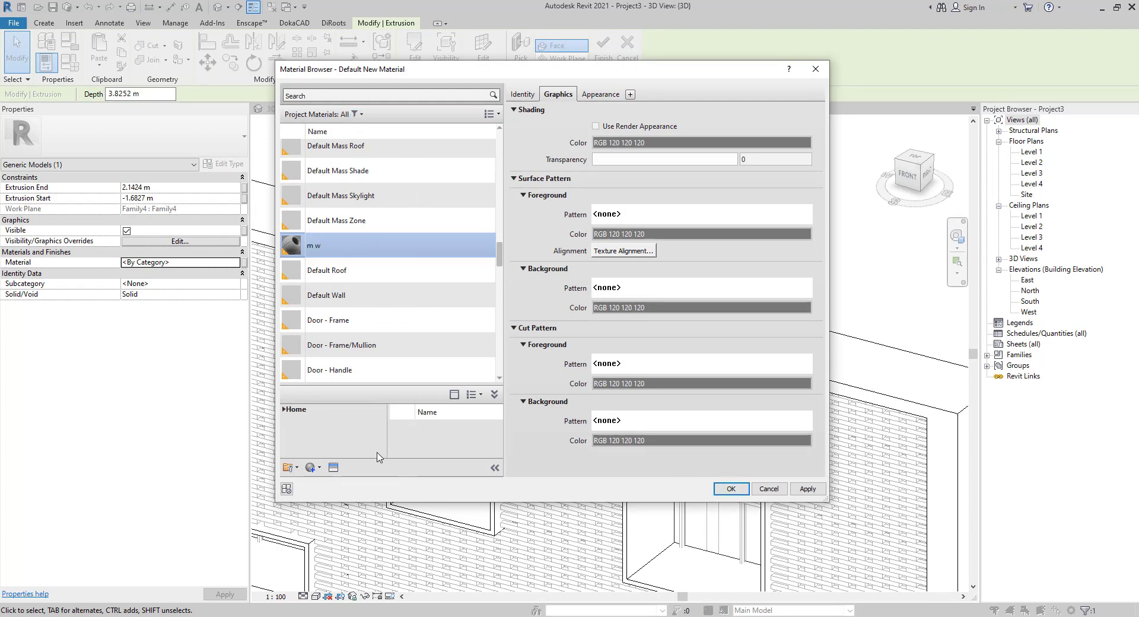
- Replace the m w material's appearance with the Cardboard - Corrugated asset from the Wood Panels library and assign the material to the slab
left_click(615, 96)
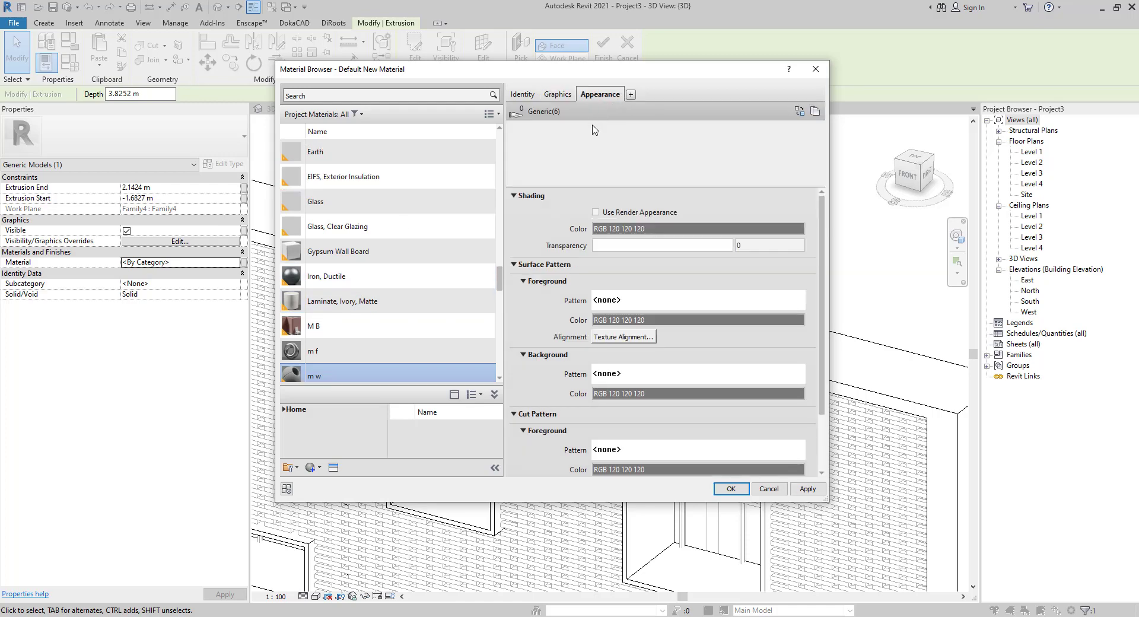
left_click(799, 110)
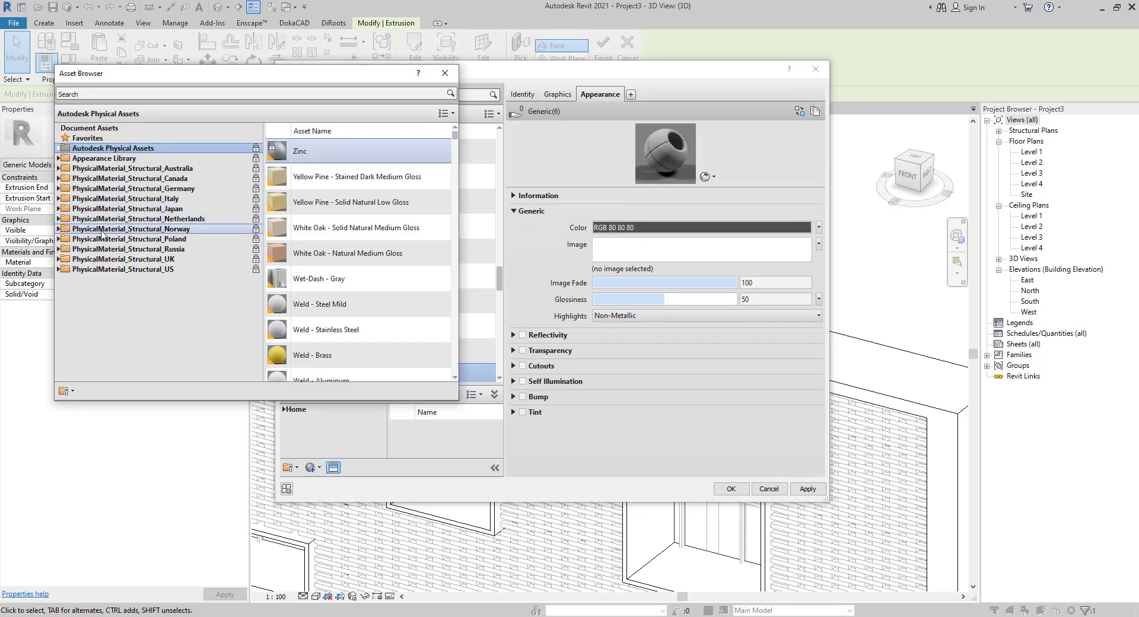
left_click(59, 158)
scroll(101, 261, "down", 1)
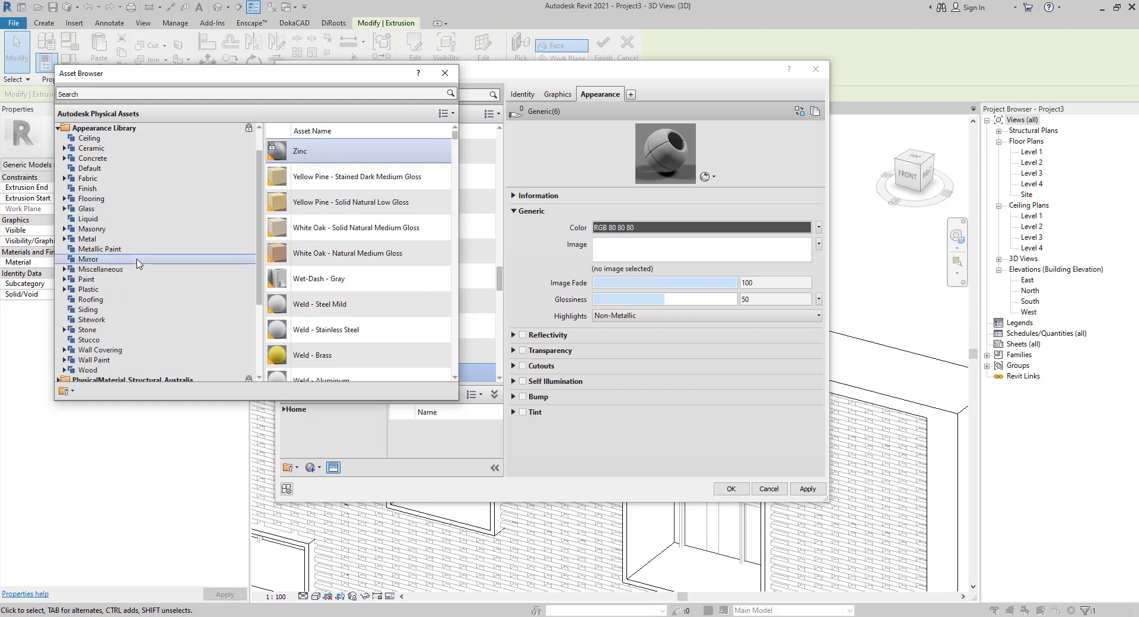
left_click(100, 321)
scroll(101, 323, "down", 1)
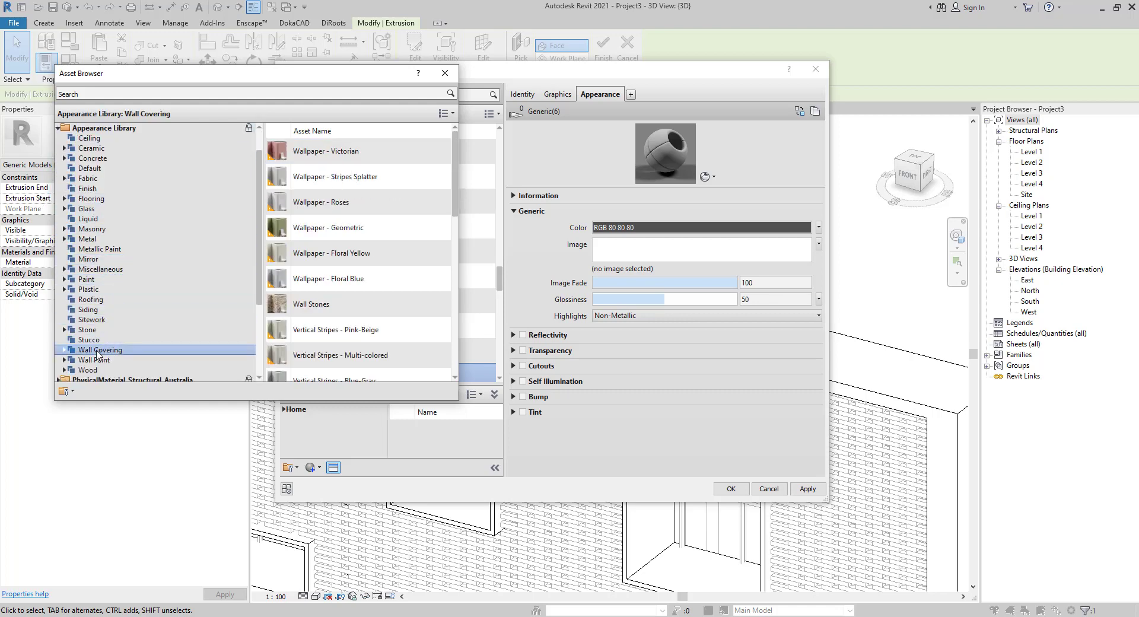
left_click(96, 360)
left_click(88, 371)
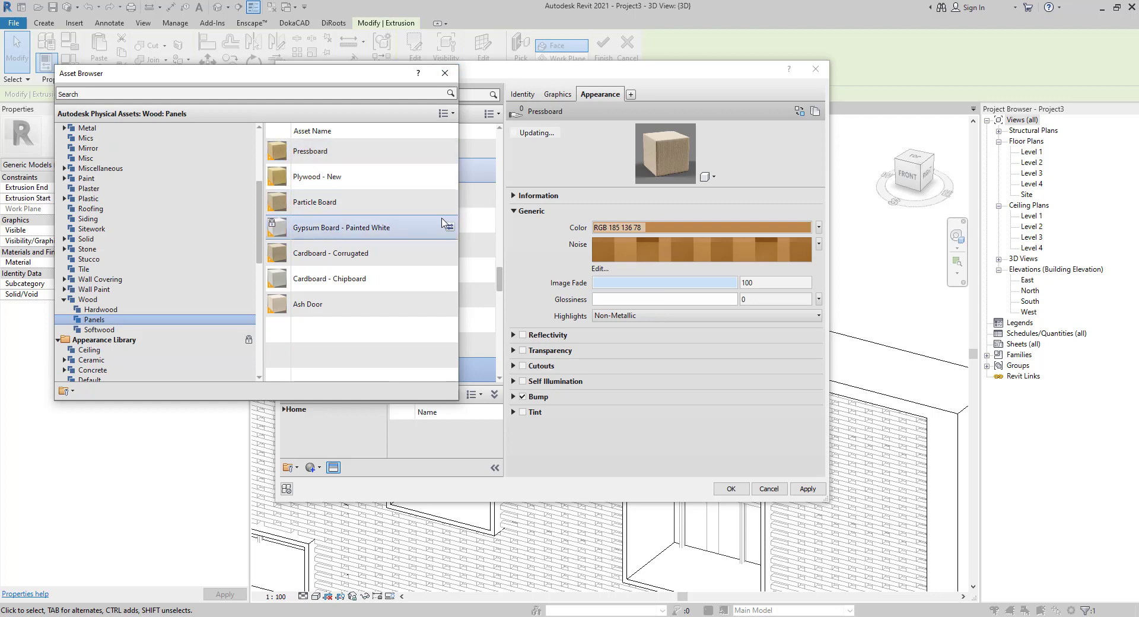
left_click(449, 253)
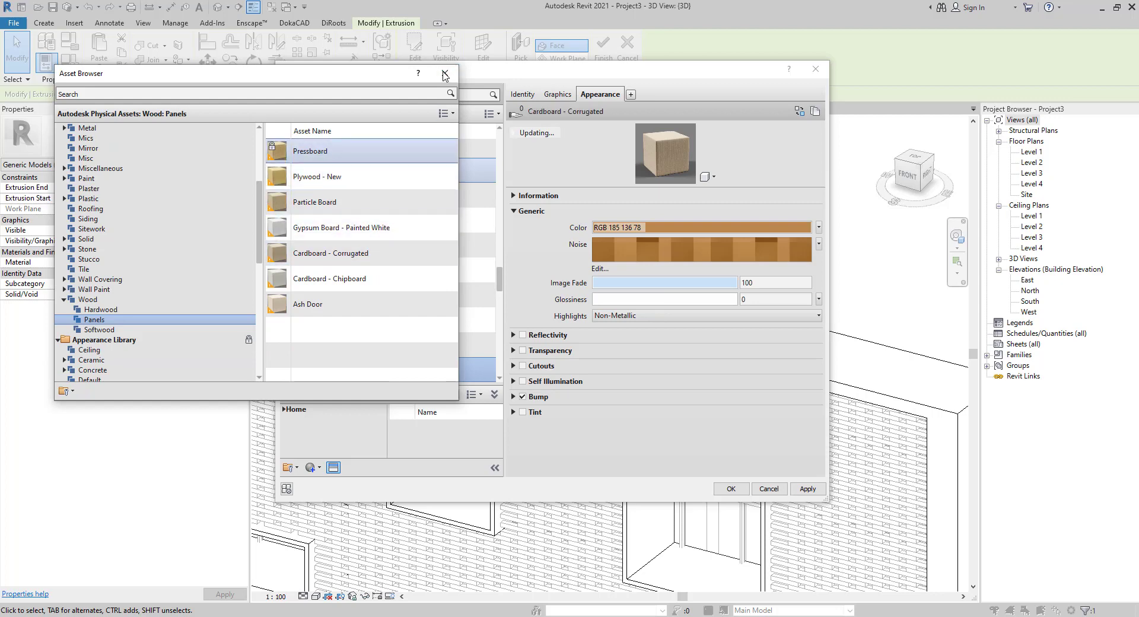
left_click(445, 73)
left_click(821, 492)
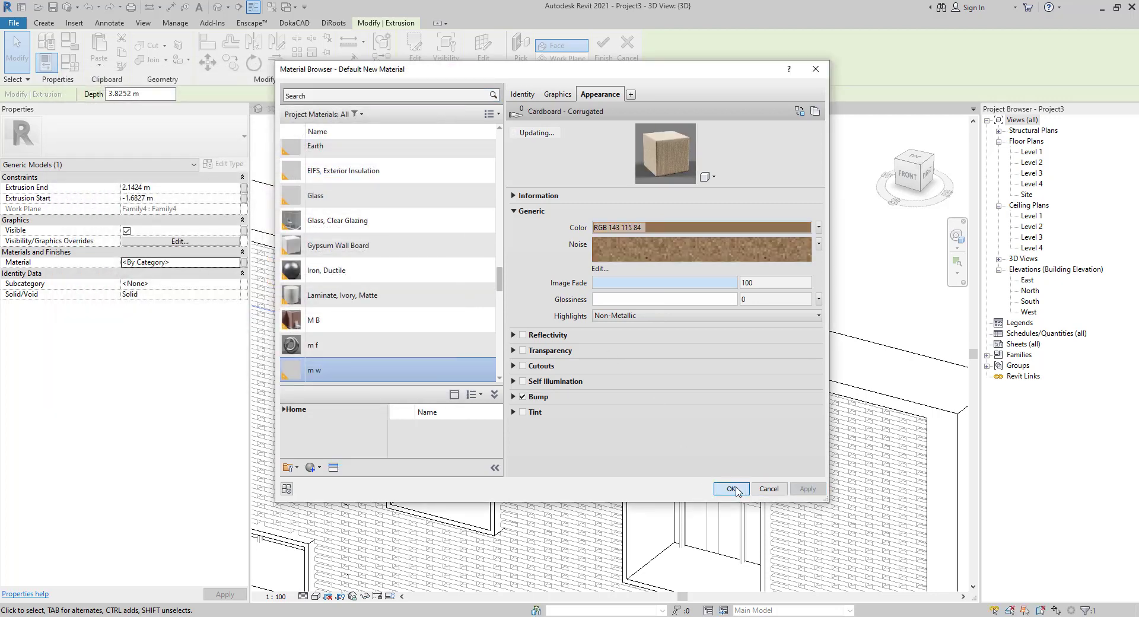
left_click(737, 492)
- Reopen the slab's m w material and make its shading use the render appearance
left_click(547, 375)
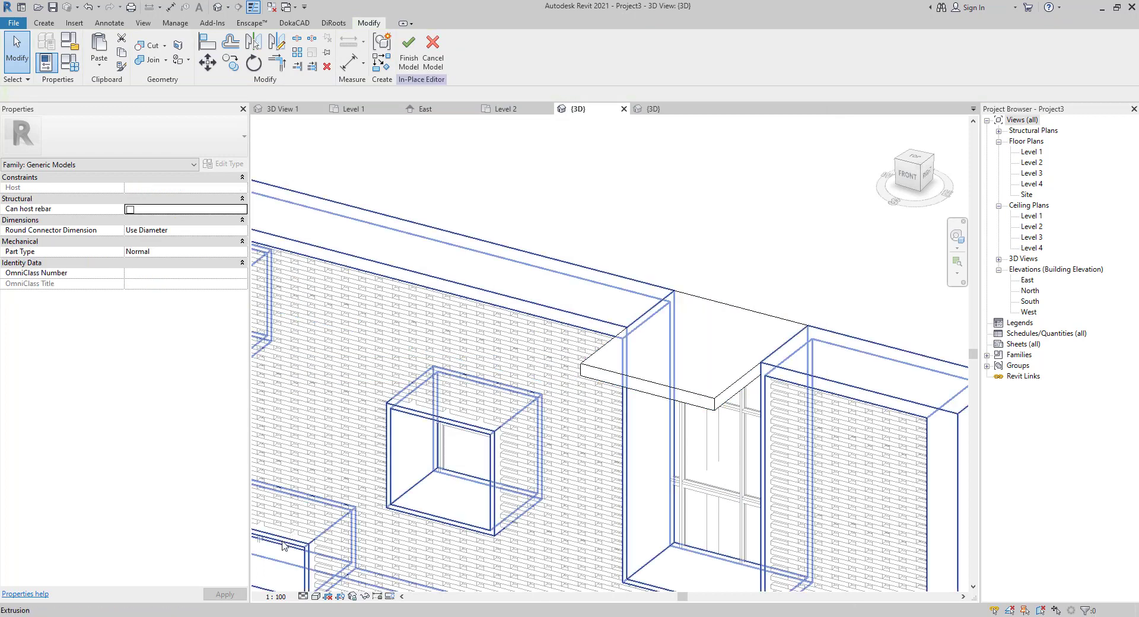
left_click(683, 402)
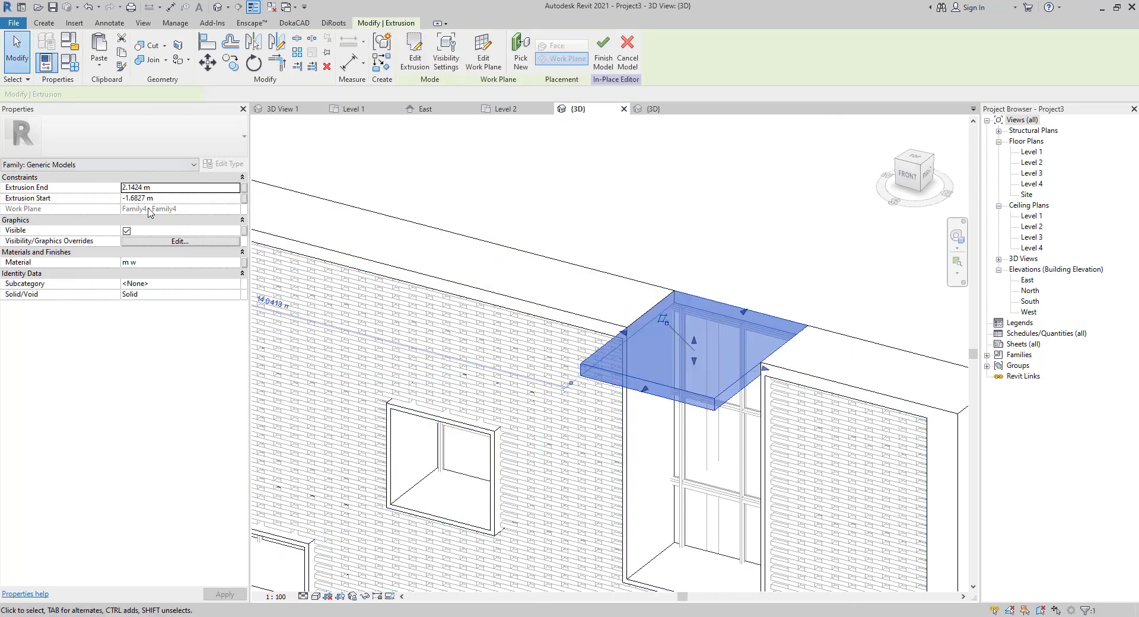
left_click(240, 263)
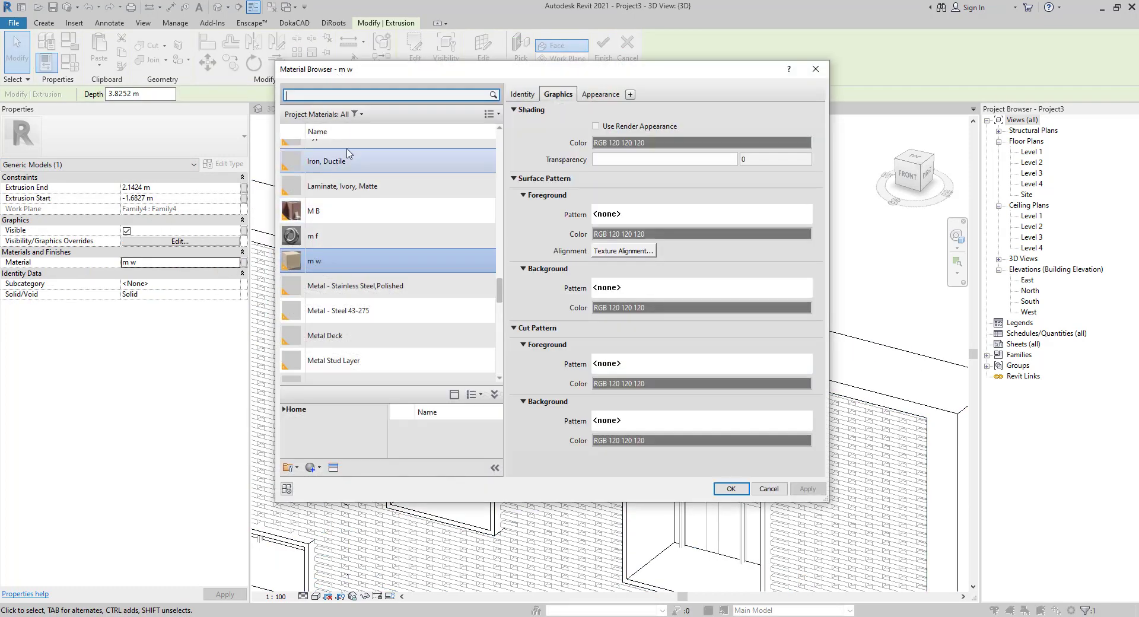
left_click(596, 127)
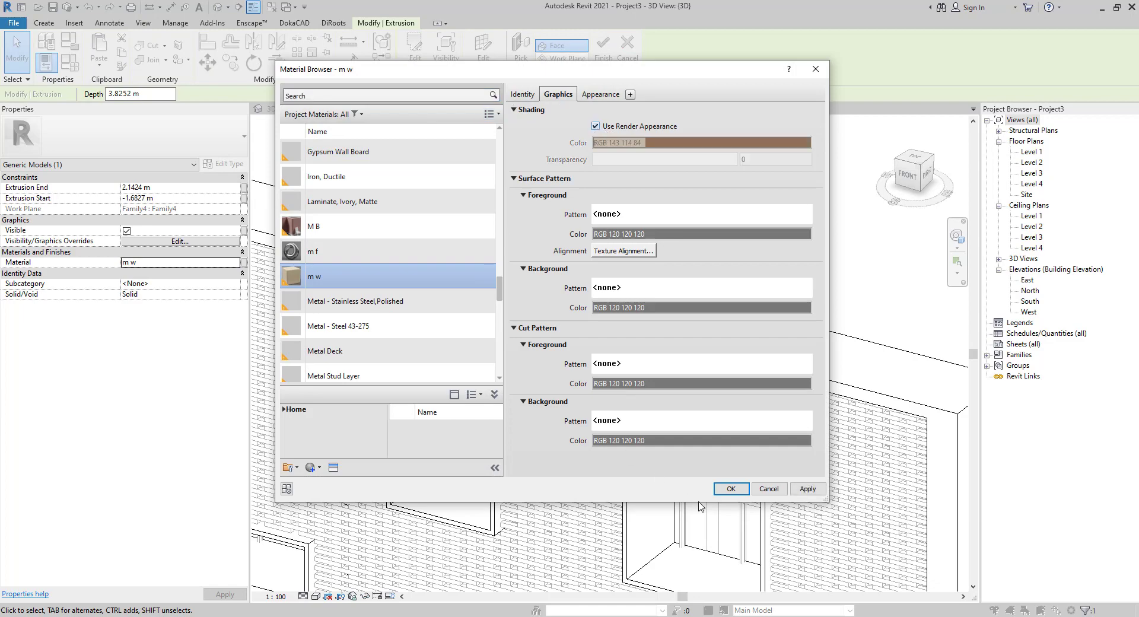
left_click(731, 489)
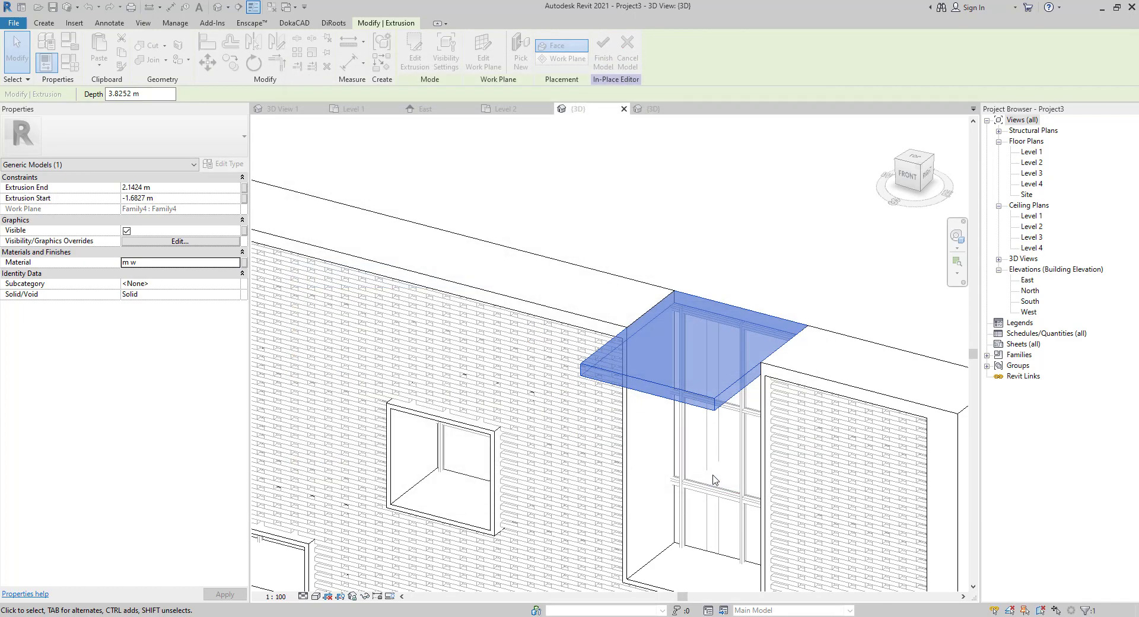
left_click(616, 188)
- In the front view, start a new extrusion and sketch a narrow rectangle about 5.5 m tall along the tall opening's right edge
left_click(907, 176)
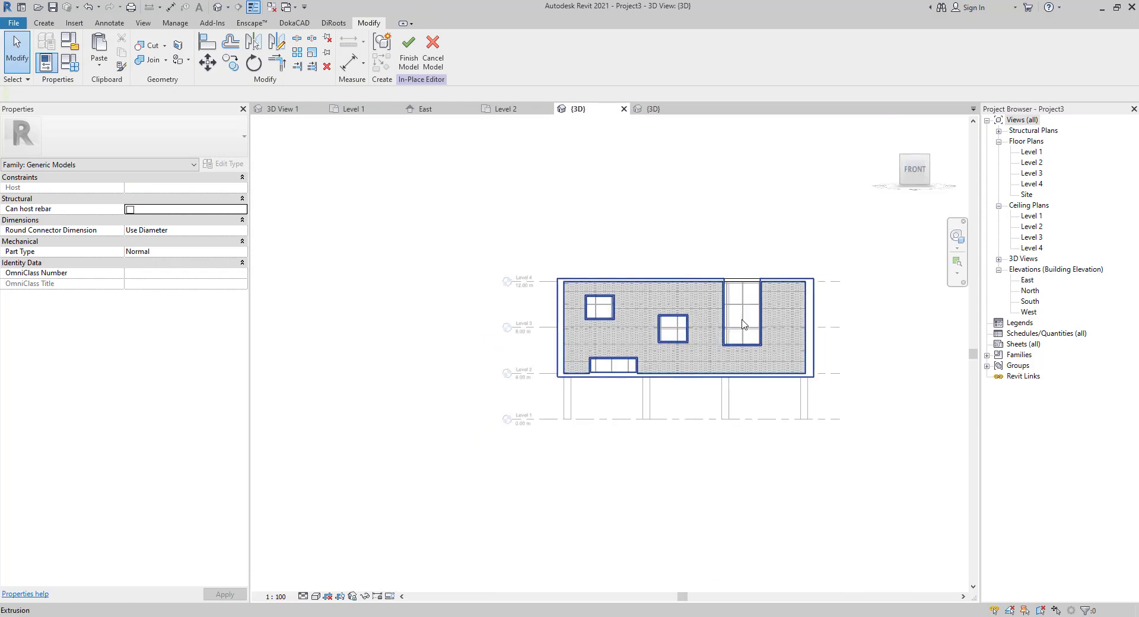
scroll(743, 324, "up", 5)
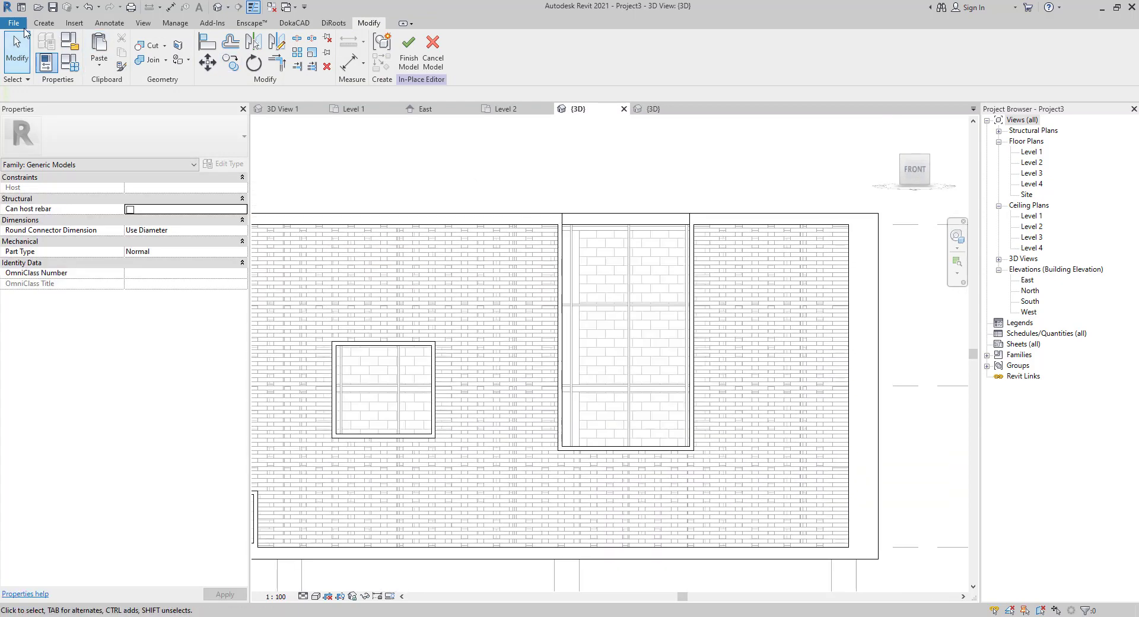
left_click(44, 23)
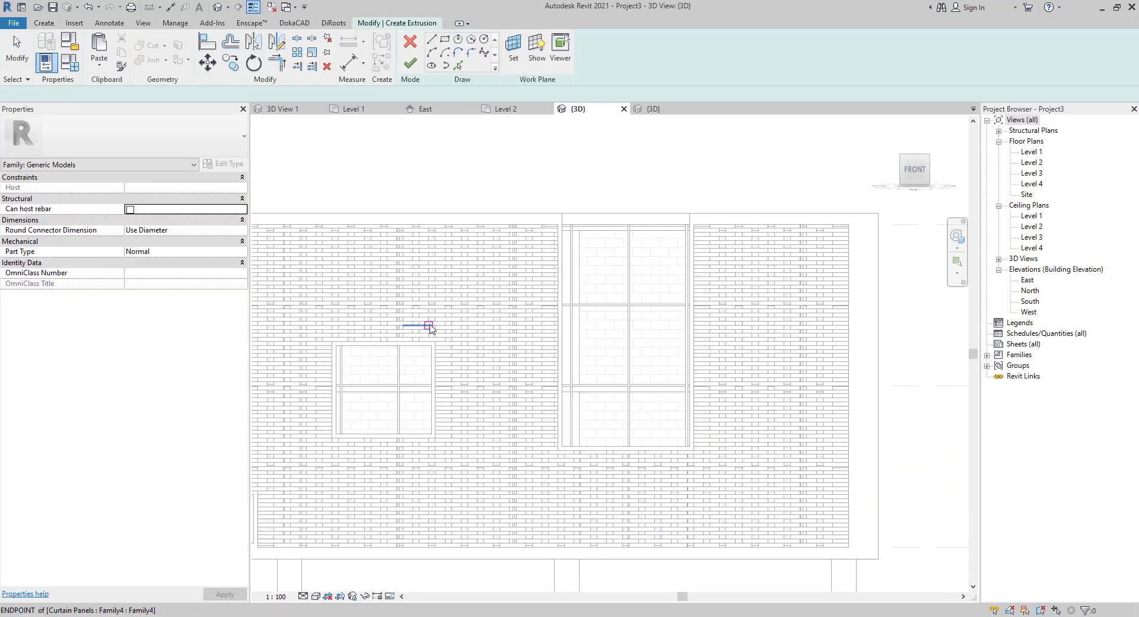
scroll(629, 436, "up", 2)
middle_click_drag(506, 228, 449, 408)
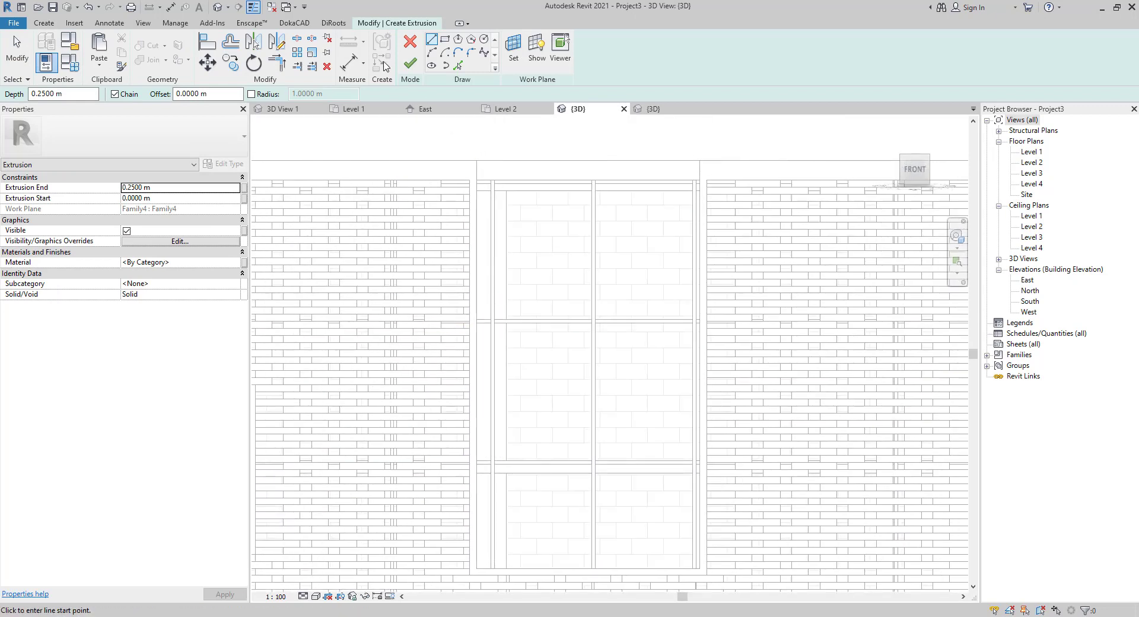
left_click(445, 39)
scroll(688, 183, "up", 3)
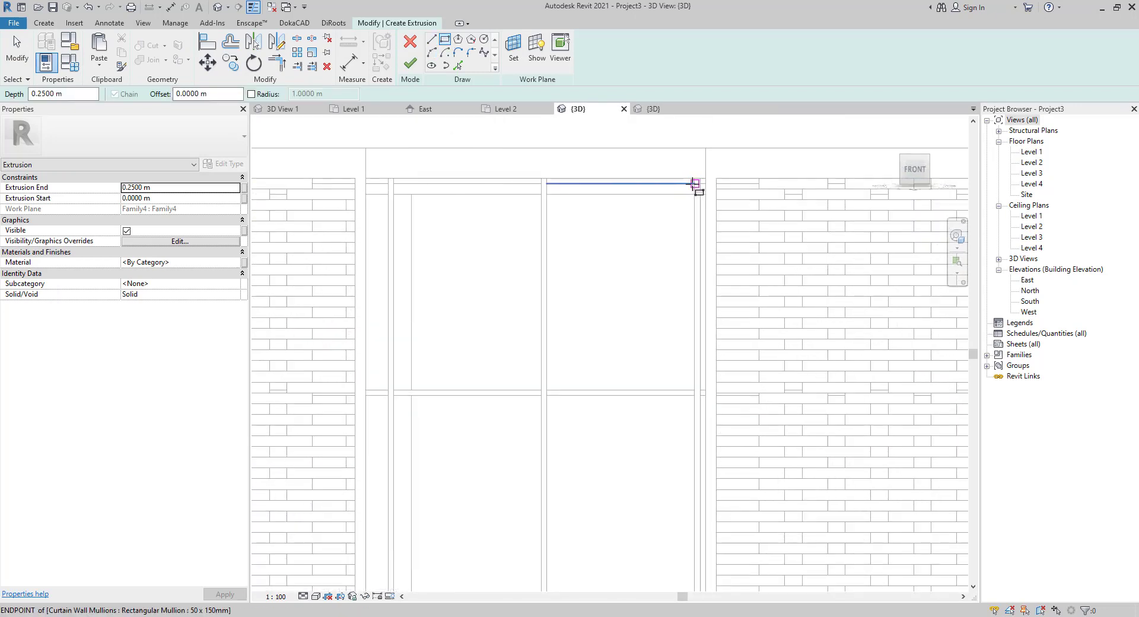
left_click(705, 178)
middle_click_drag(655, 416, 562, 166)
left_click(581, 517)
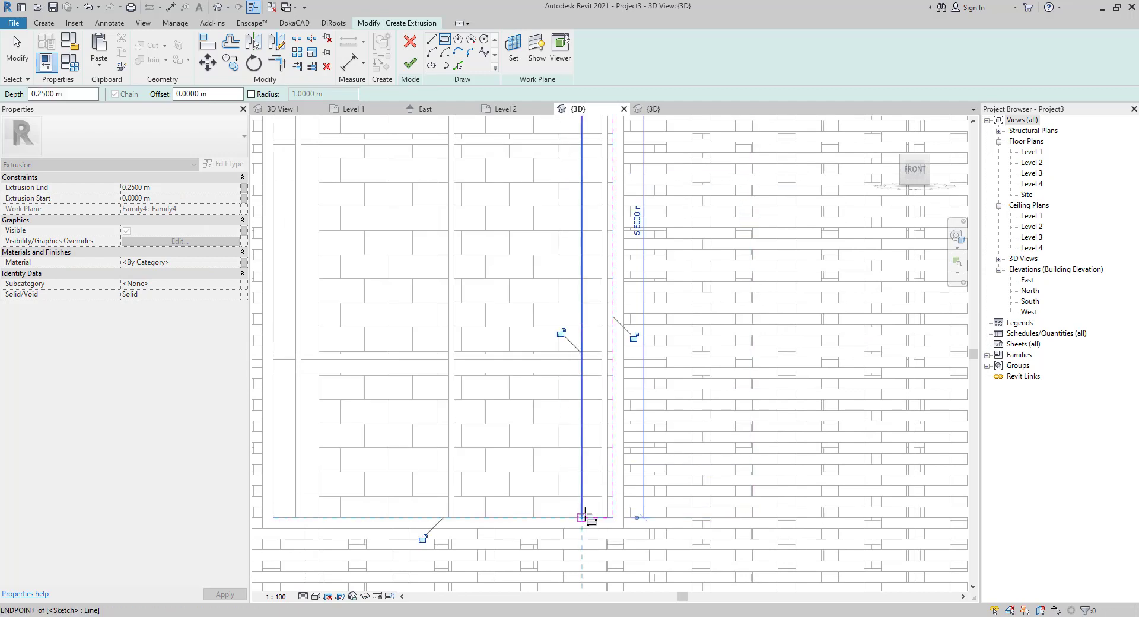
key("Escape")
- Copy the narrow rectangle twice toward the middle of the opening at 0.6 m spacing
left_click(581, 424)
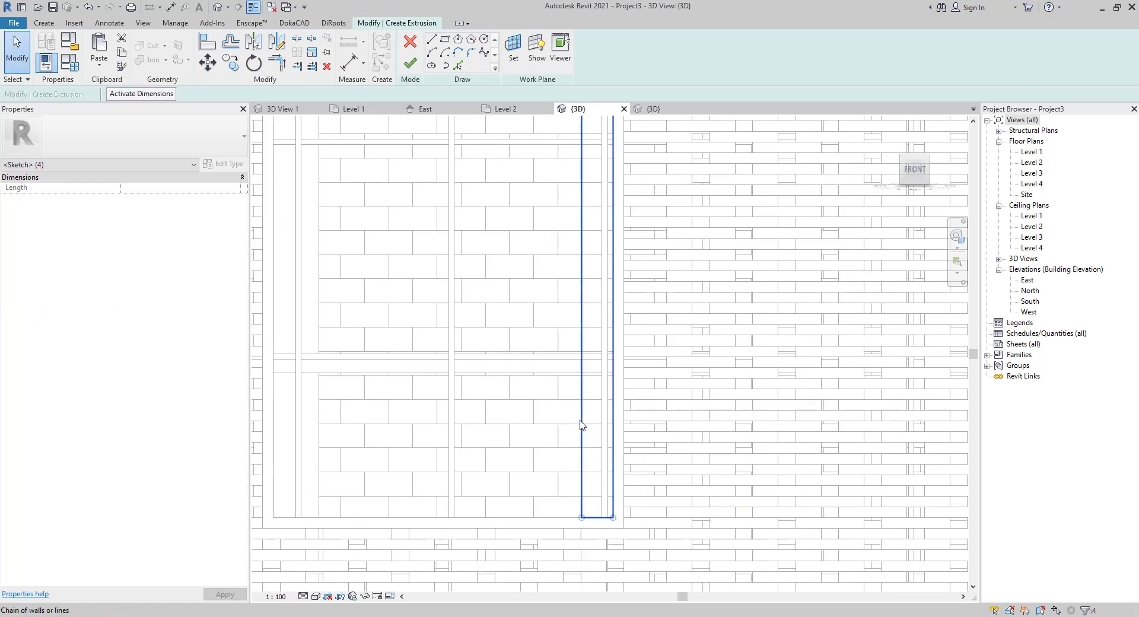
key("c")
middle_click_drag(478, 236, 480, 538)
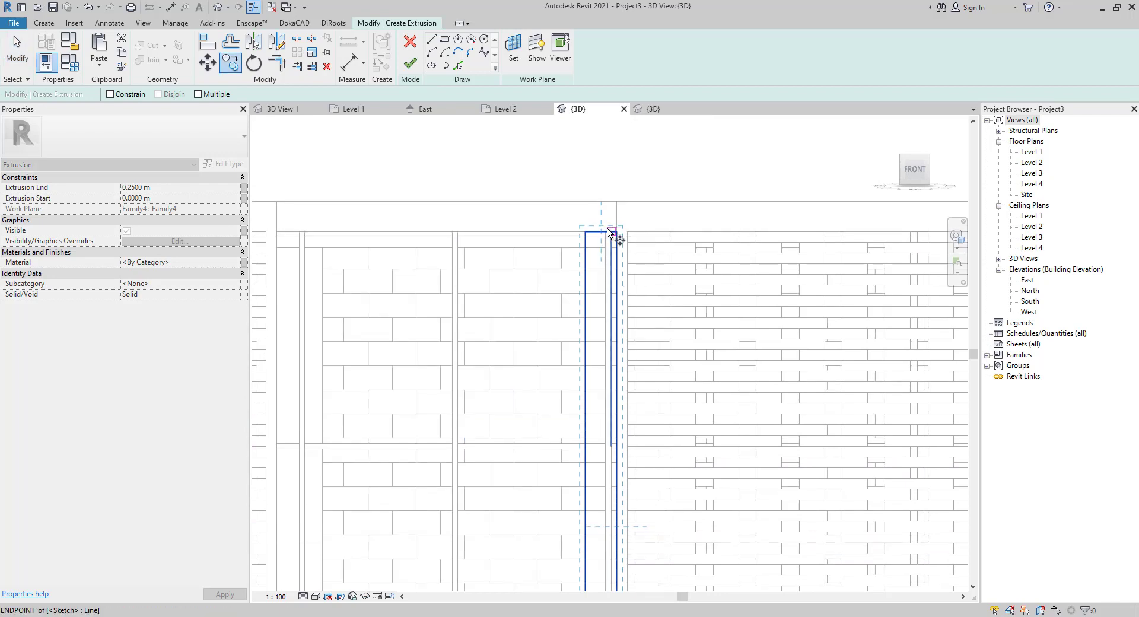
left_click(617, 232)
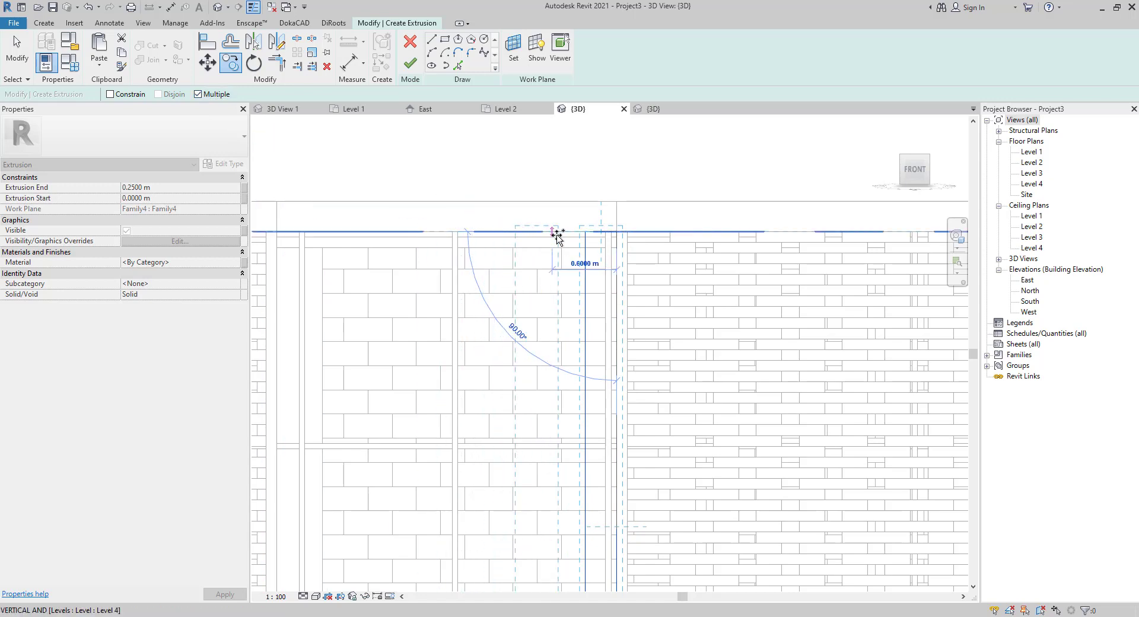
left_click(558, 236)
left_click(486, 236)
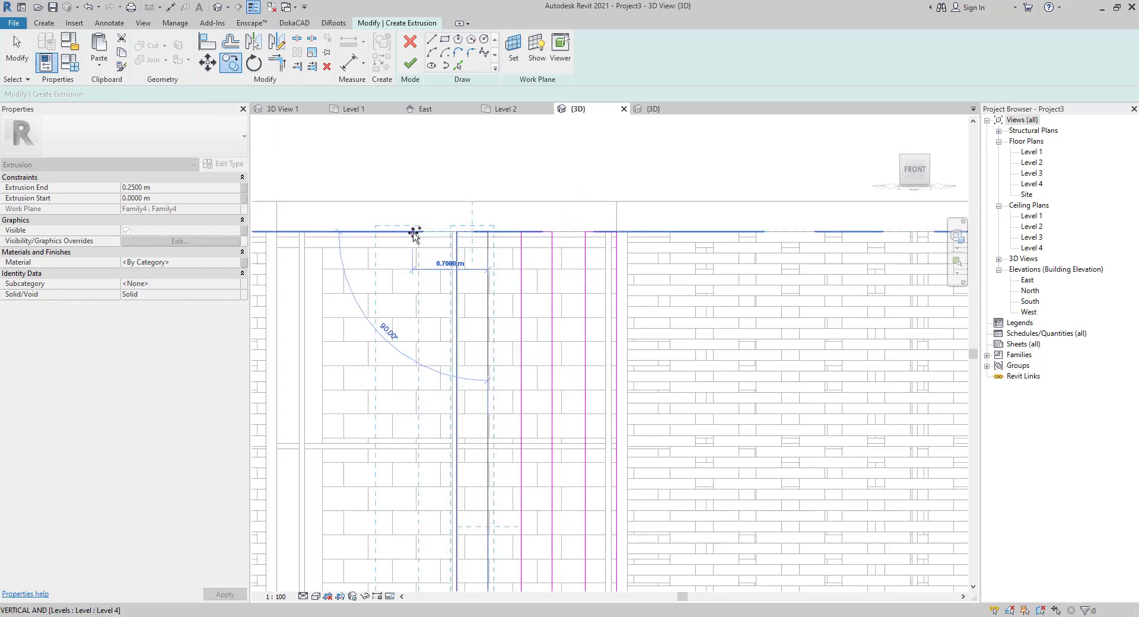
left_click(424, 231)
key("Escape")
key("Escape")
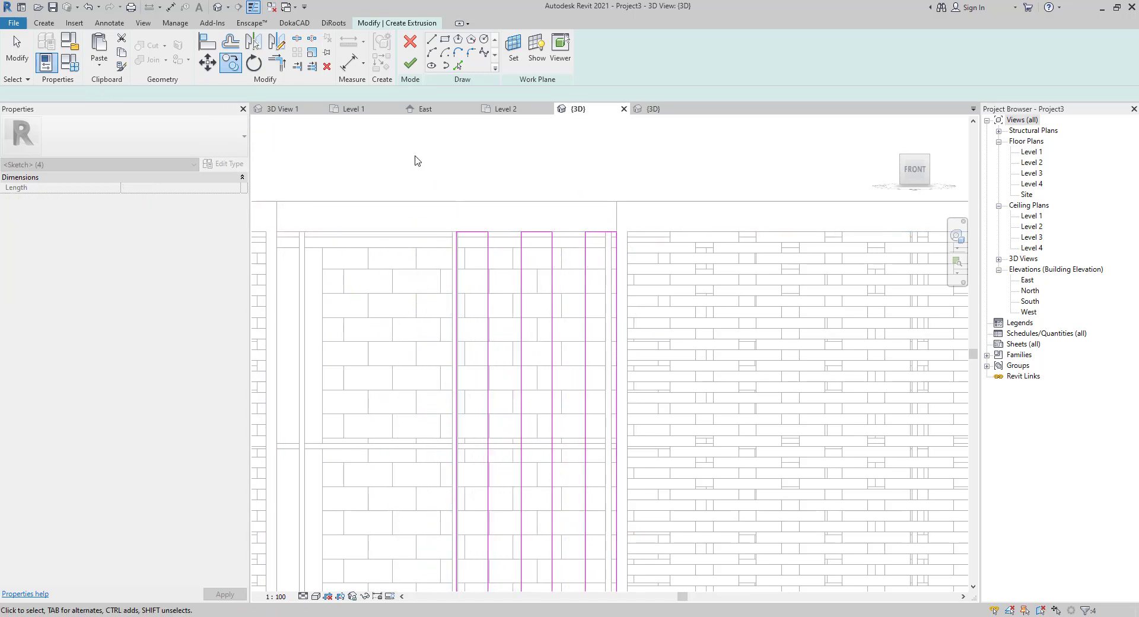
- Mirror the three rectangles about a vertical axis through the middle of the tall opening, keeping the originals
mouse_move(414, 155)
left_mouse_down()
mouse_move(658, 465)
mouse_move(630, 524)
left_mouse_up()
scroll(635, 505, "down", 2)
mouse_move(631, 524)
middle_mouse_down()
mouse_move(618, 450)
mouse_move(557, 354)
middle_mouse_up()
left_click_drag(557, 353, 581, 468)
mouse_move(503, 333)
middle_mouse_down()
mouse_move(497, 400)
mouse_move(516, 511)
middle_mouse_up()
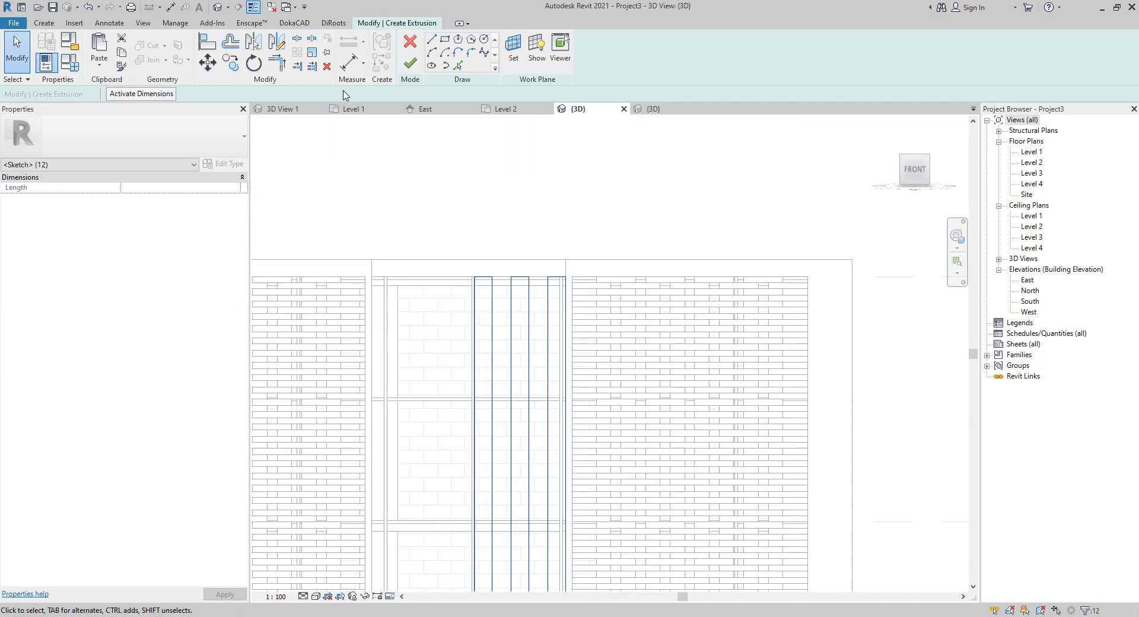
left_click(272, 45)
left_click(469, 259)
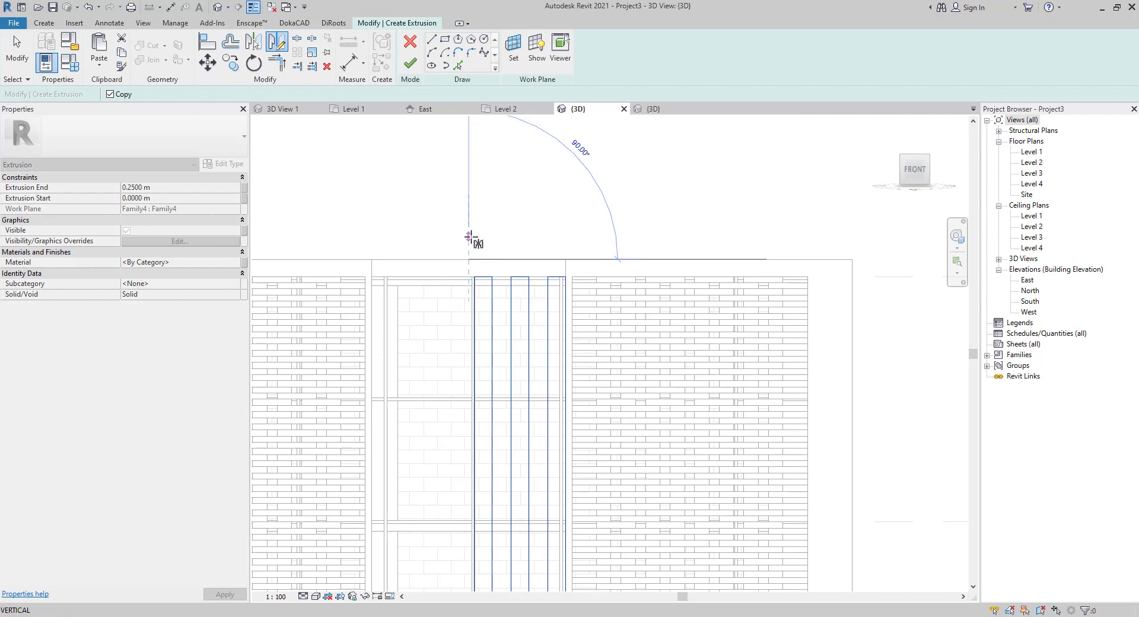
left_click(469, 238)
middle_click_drag(412, 541, 452, 395)
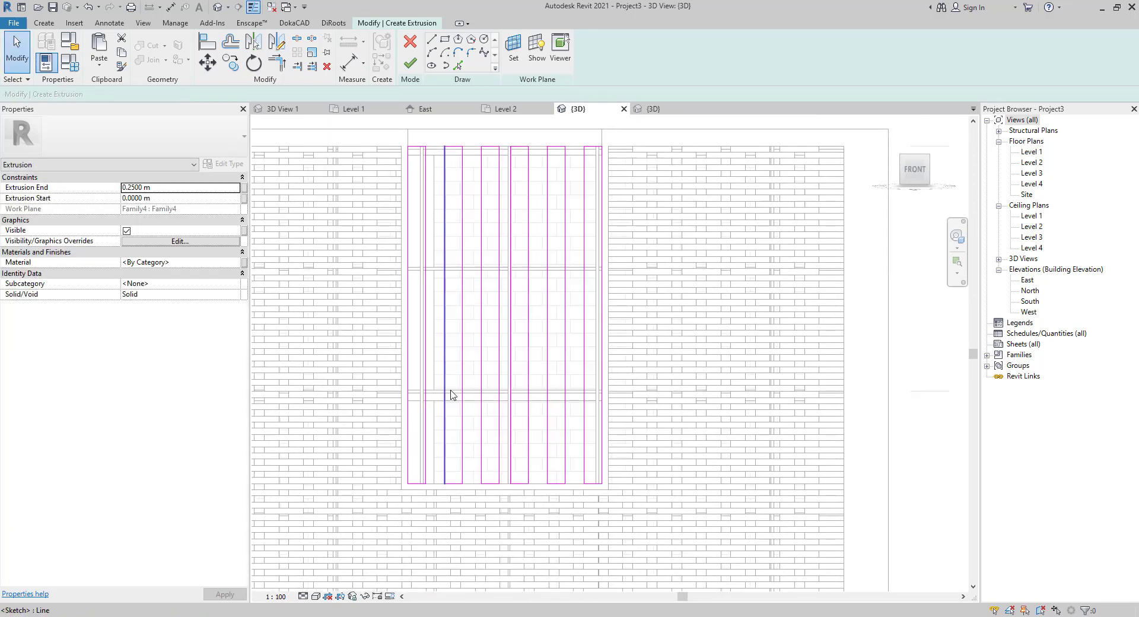
- Delete the two facing vertical lines between the two middle strips of the sketch
scroll(499, 180, "up", 2)
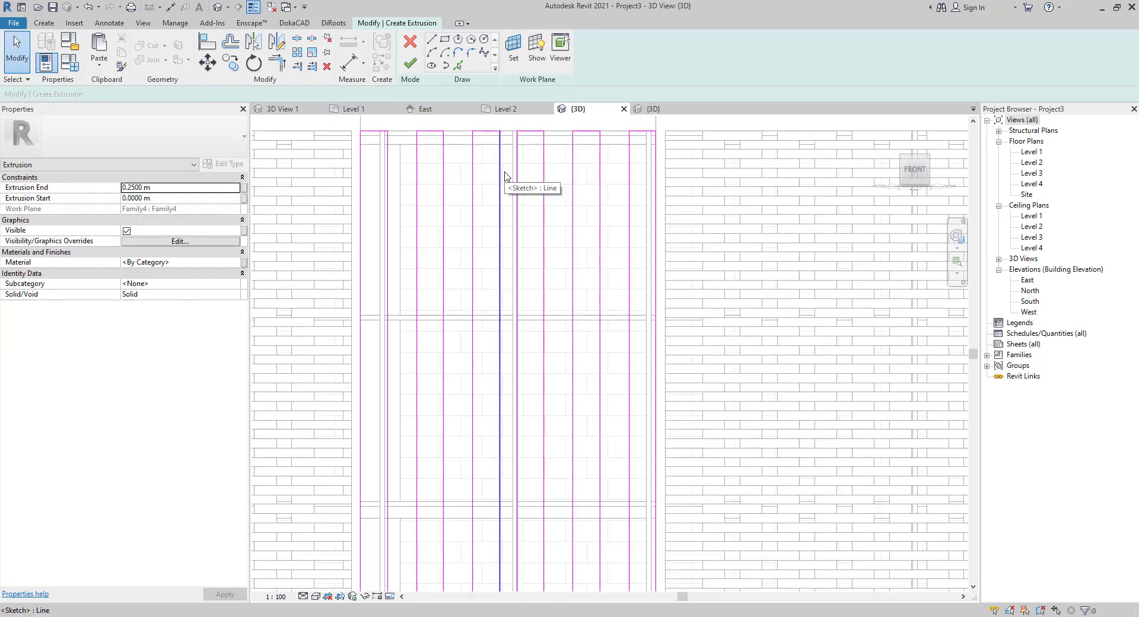
left_click(504, 175)
key("Delete")
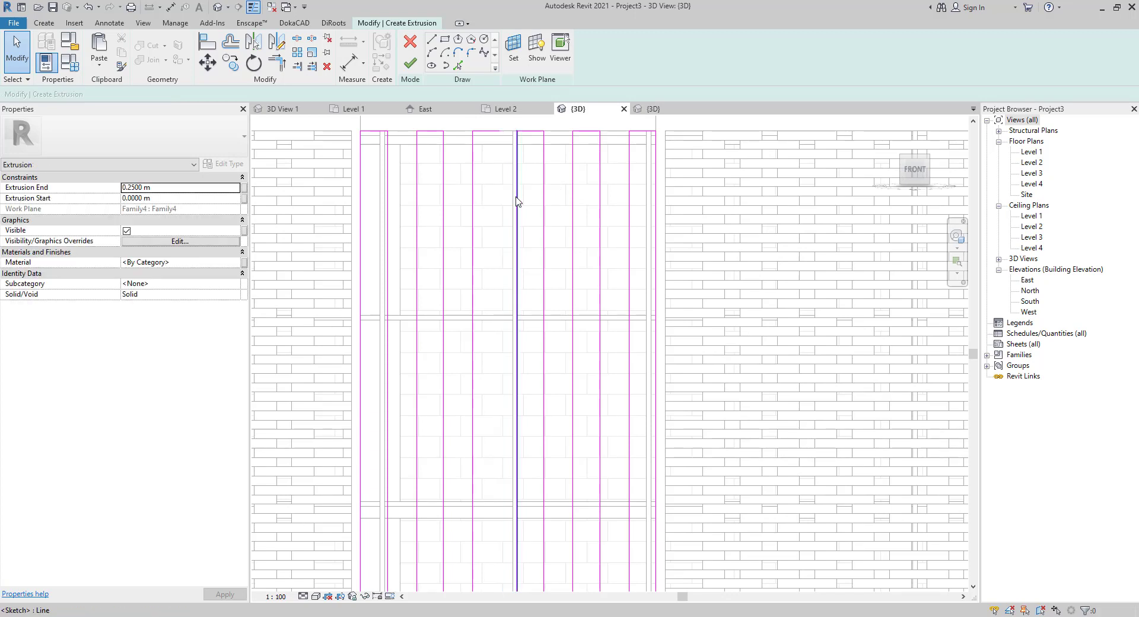
left_click(516, 199)
key("Delete")
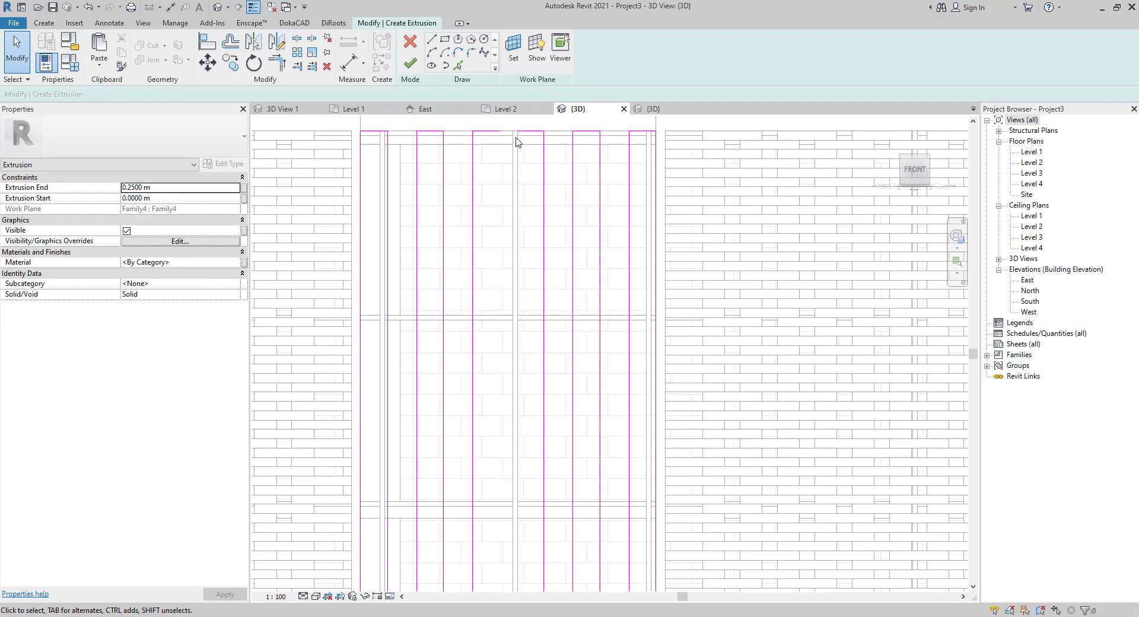
- Trim the open end lines of the two middle strips together into one wide strip and finish the extrusion
key("t")
key("r")
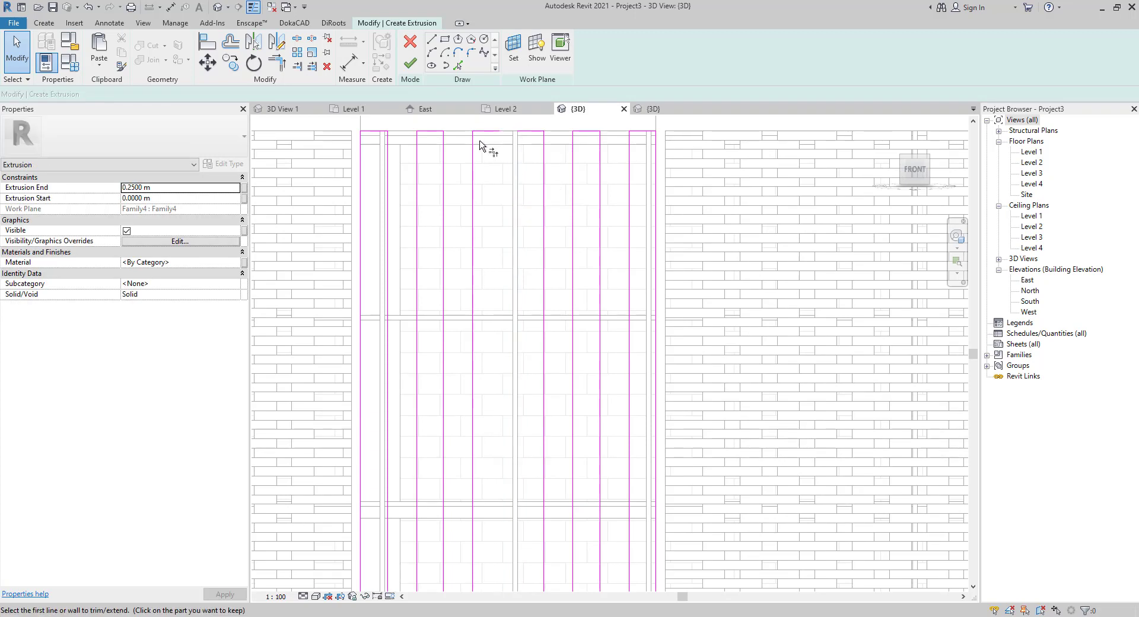
middle_click_drag(550, 295, 546, 176)
scroll(536, 525, "up", 1)
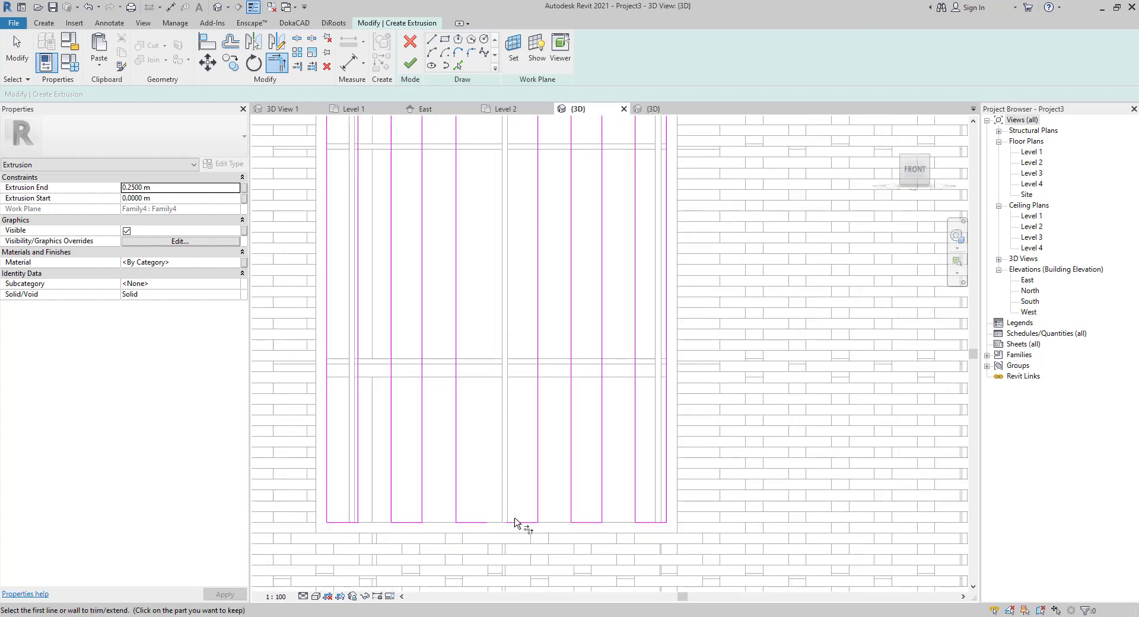
left_click(518, 523)
left_click(490, 522)
scroll(472, 448, "down", 4)
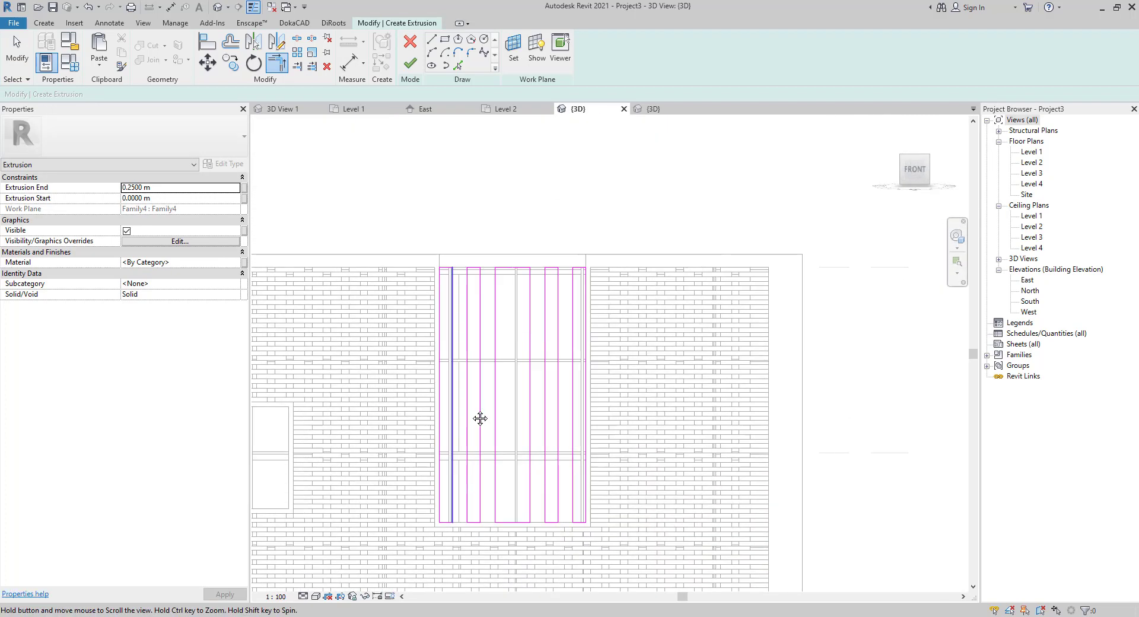
left_click(408, 64)
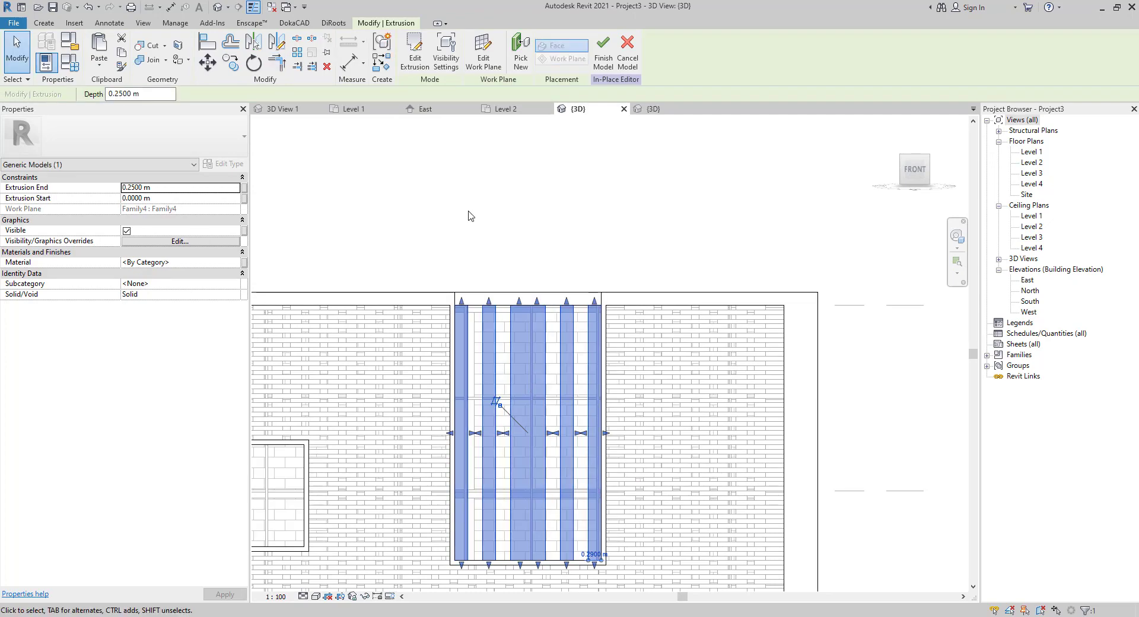
key("Escape")
- Assign the material m w to the vertical strips in the tall opening
mouse_move(473, 348)
middle_mouse_down("shift")
mouse_move(540, 401)
mouse_move(419, 468)
middle_mouse_up("shift")
scroll(419, 468, "up", 3)
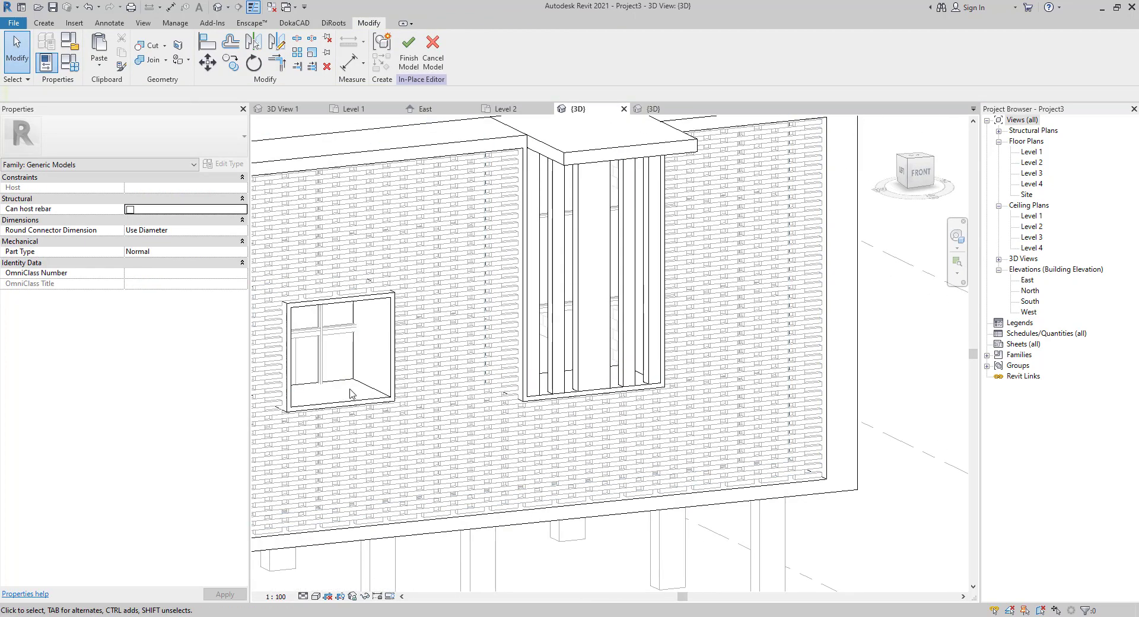
left_click(573, 391)
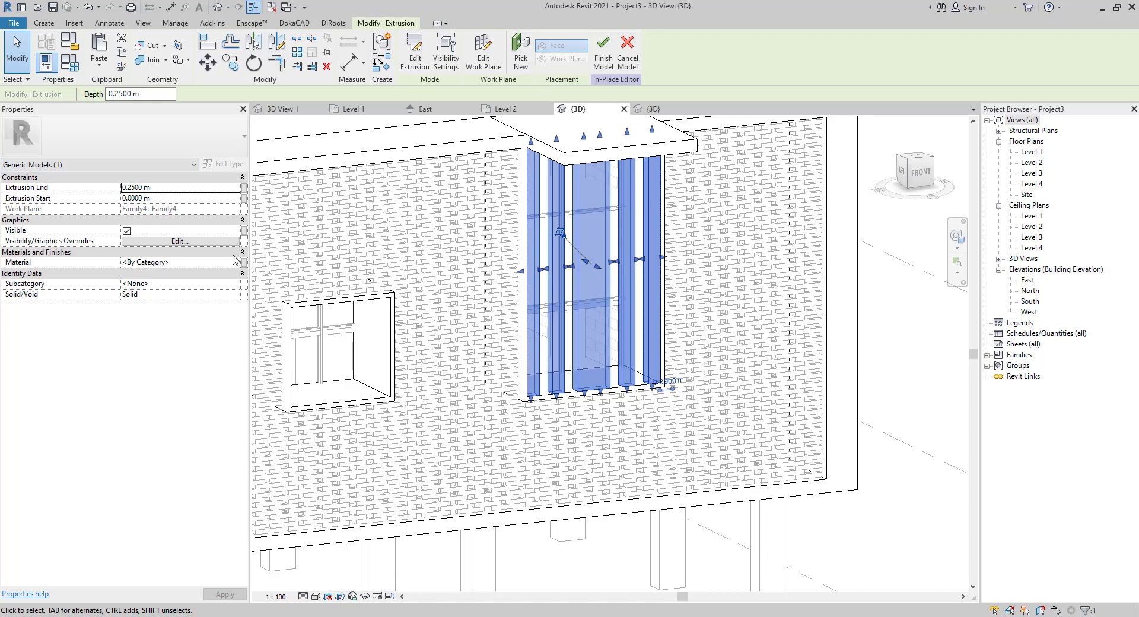
left_click(235, 261)
left_click(235, 265)
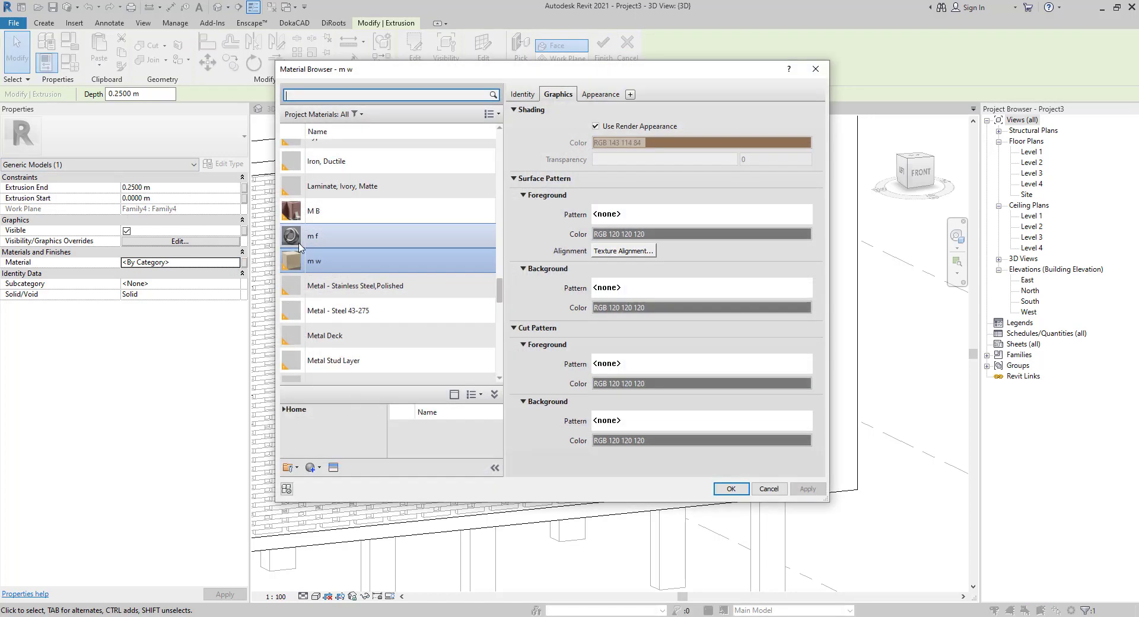
left_click(733, 490)
left_click(907, 531)
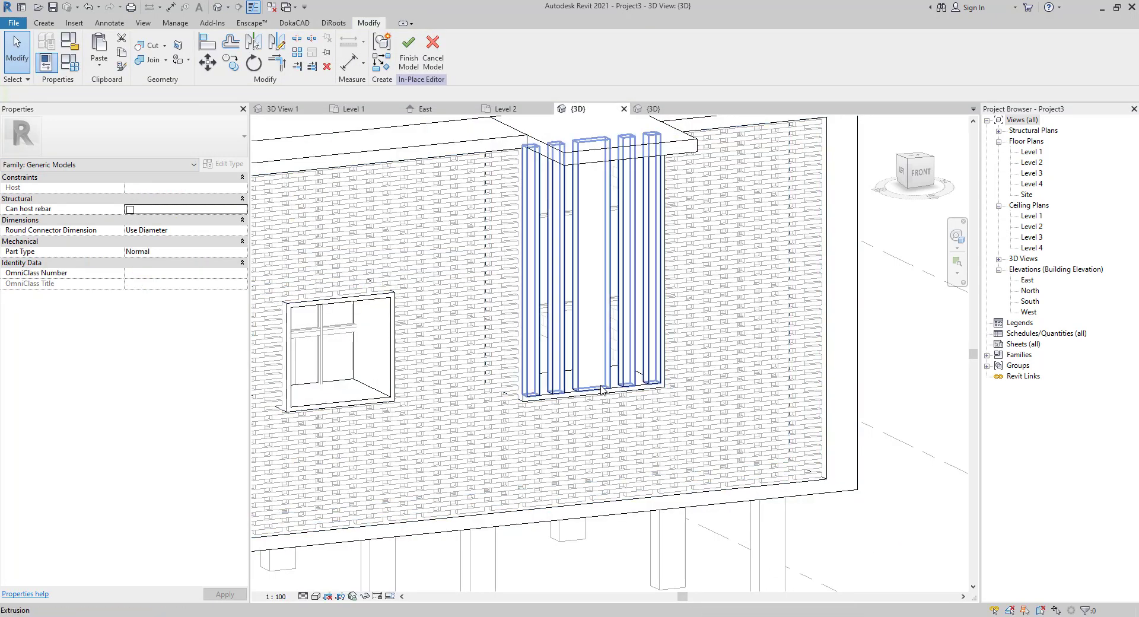
- Look over the facade from an angle and the front, ending with the whole building seen from directly above
middle_click_drag(658, 399, 466, 479, "shift")
scroll(558, 419, "down", 2)
middle_click_drag(557, 418, 574, 419, "shift")
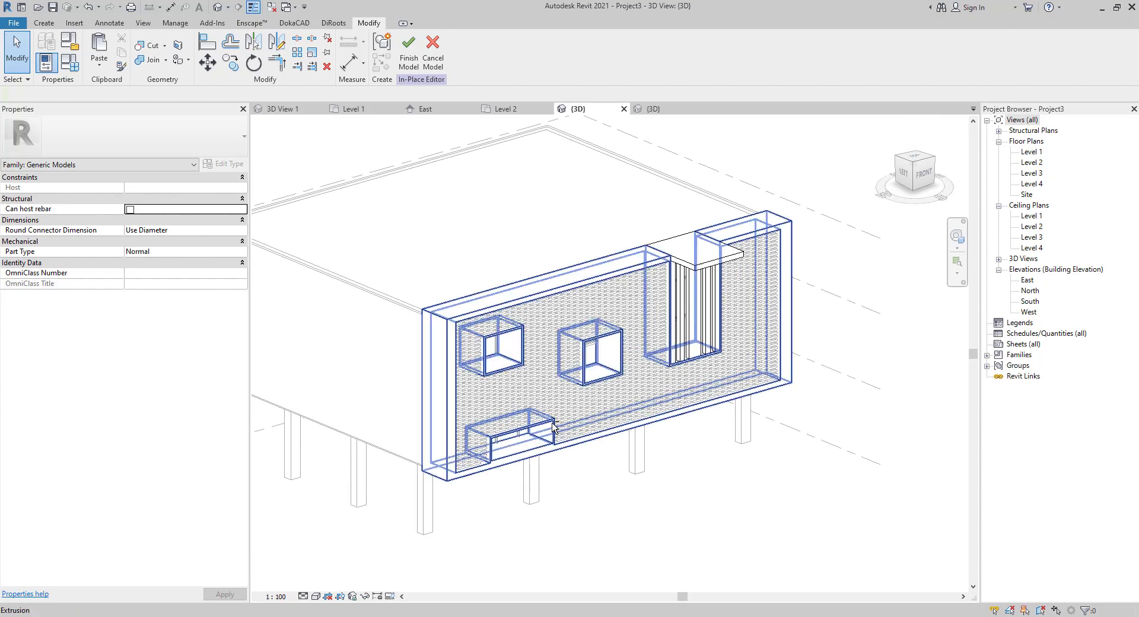
left_click(920, 177)
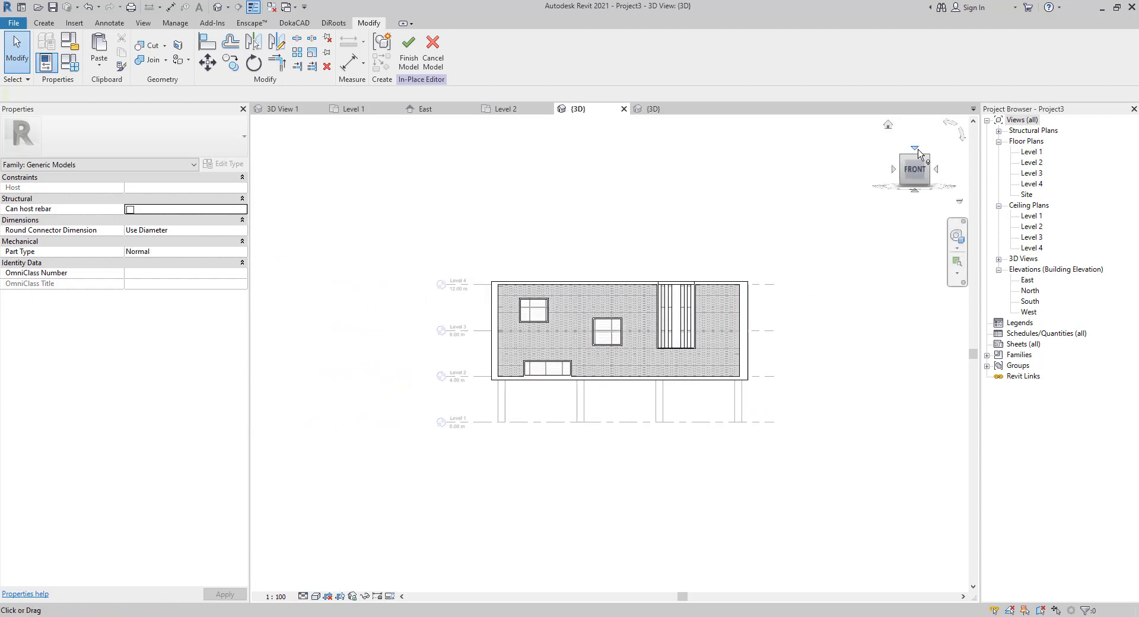
left_click(917, 149)
scroll(536, 396, "down", 1)
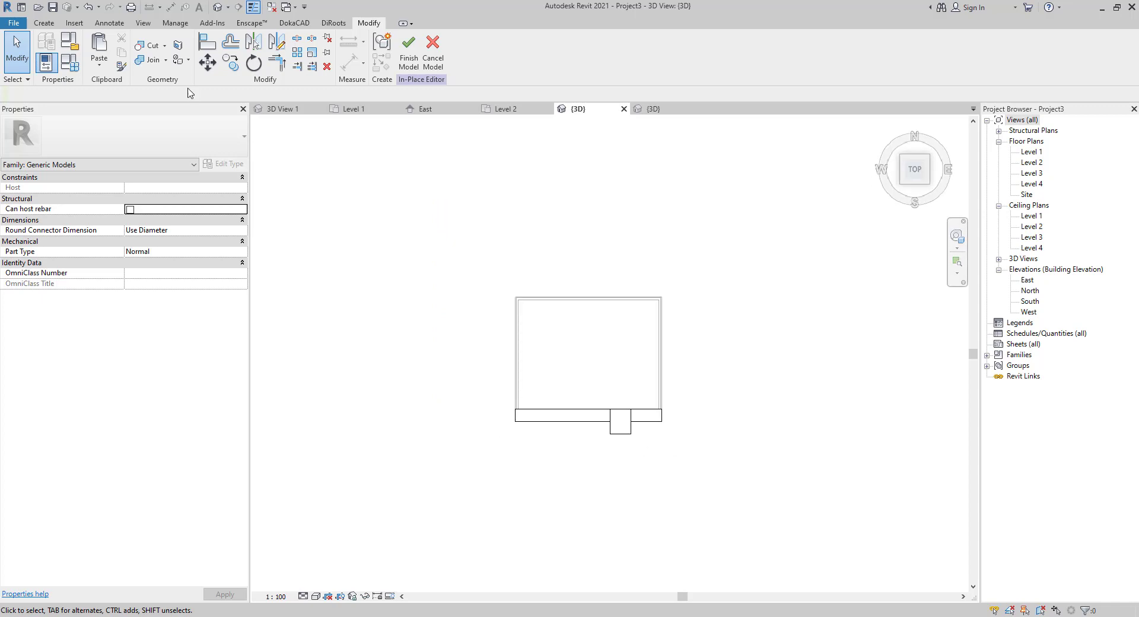
left_click(229, 8)
left_click(236, 40)
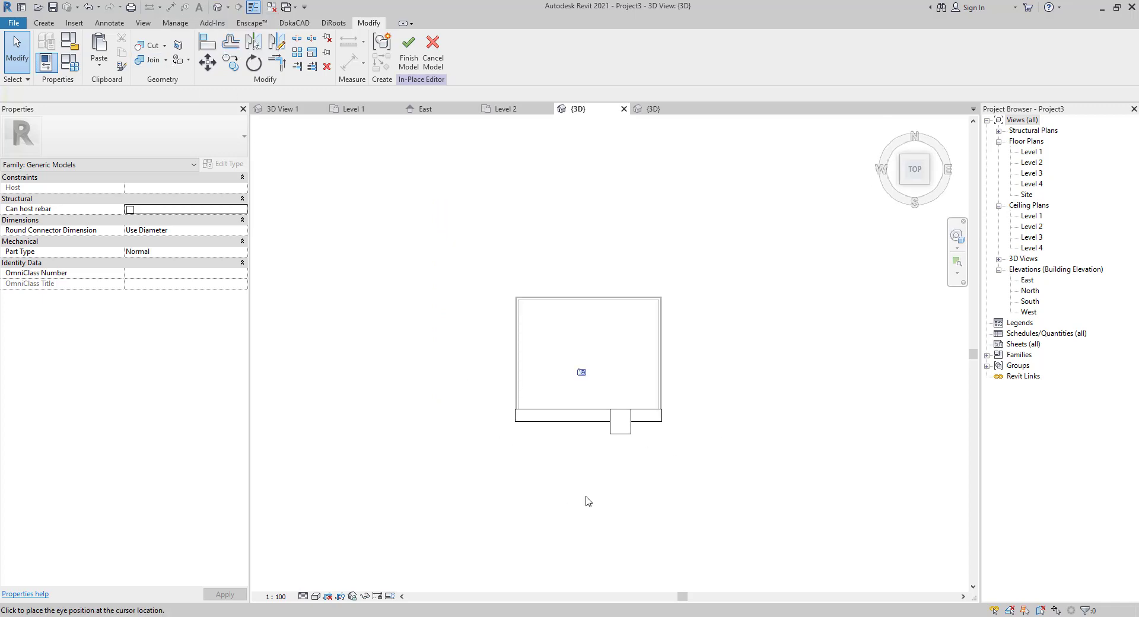
scroll(679, 425, "down", 2)
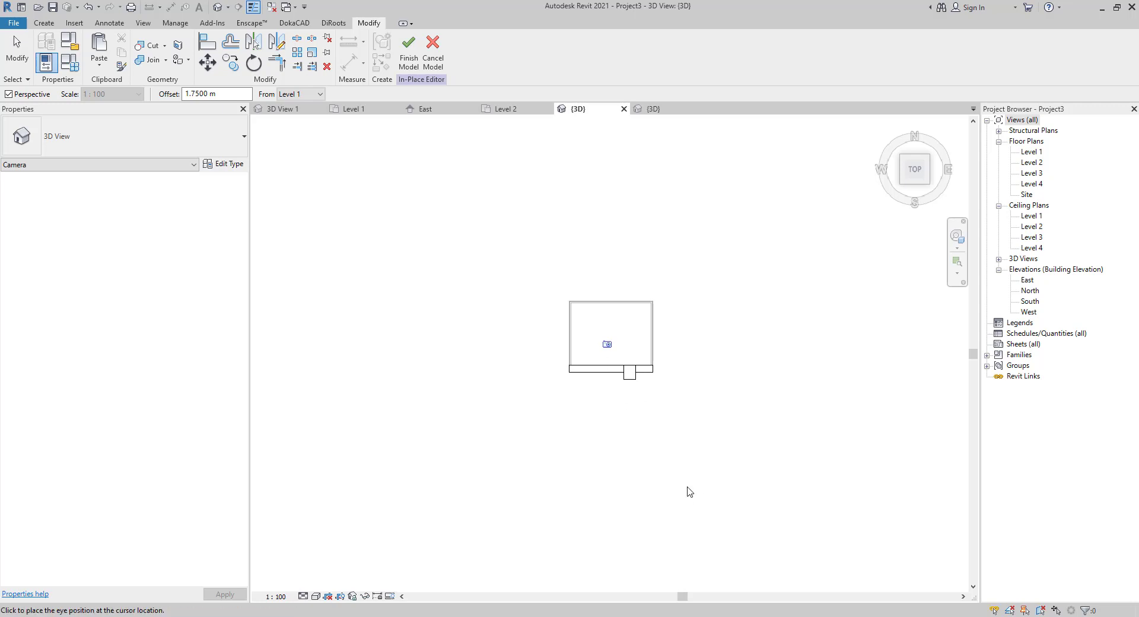
key("Escape")
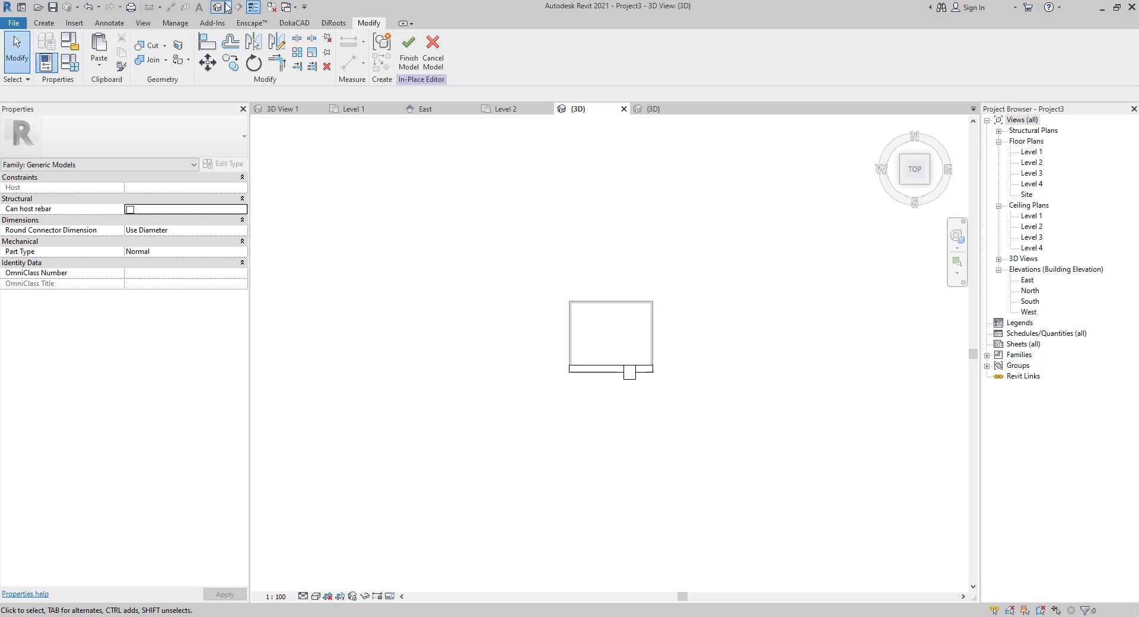
left_click(227, 7)
left_click(243, 34)
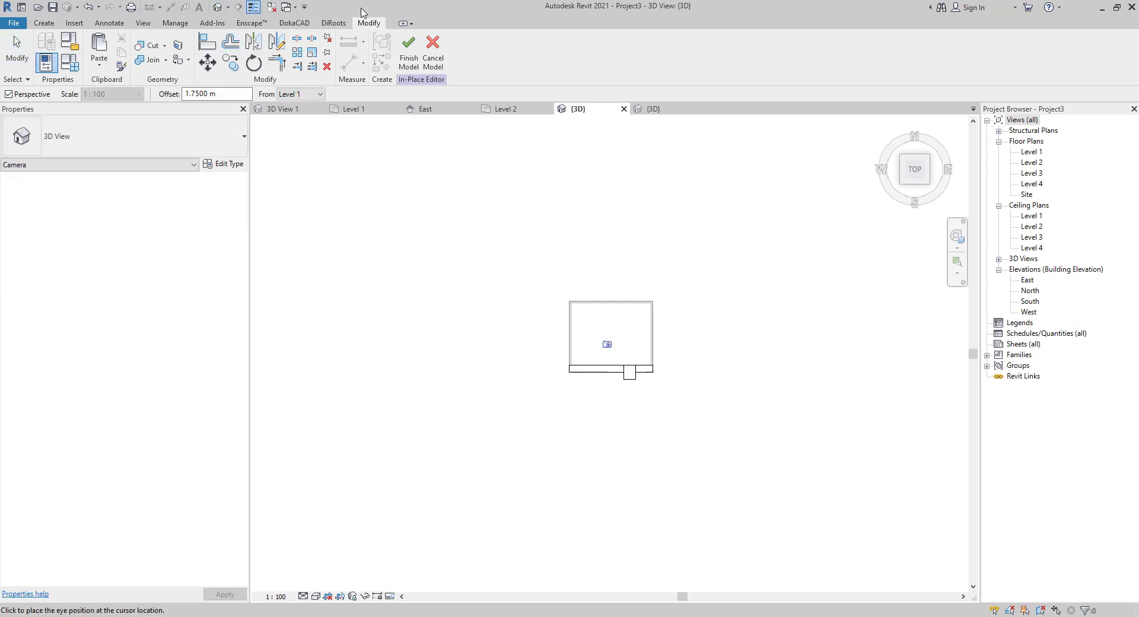
- Finish the in-place model and place a perspective camera in front of the facade's right corner, aimed diagonally back through the building
left_click(408, 54)
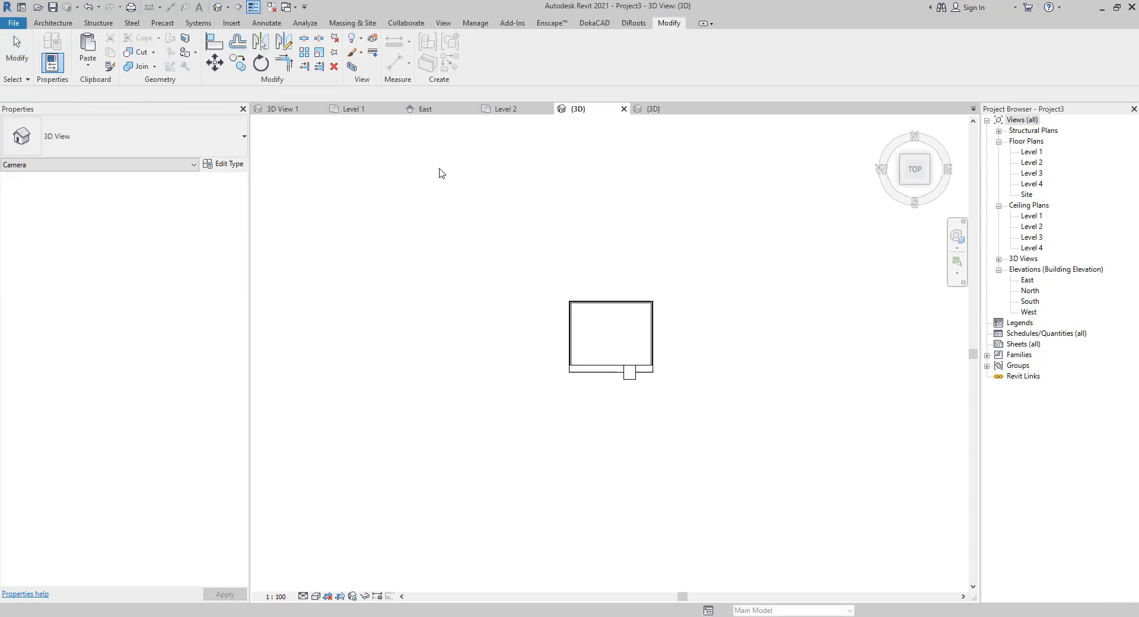
left_click(229, 11)
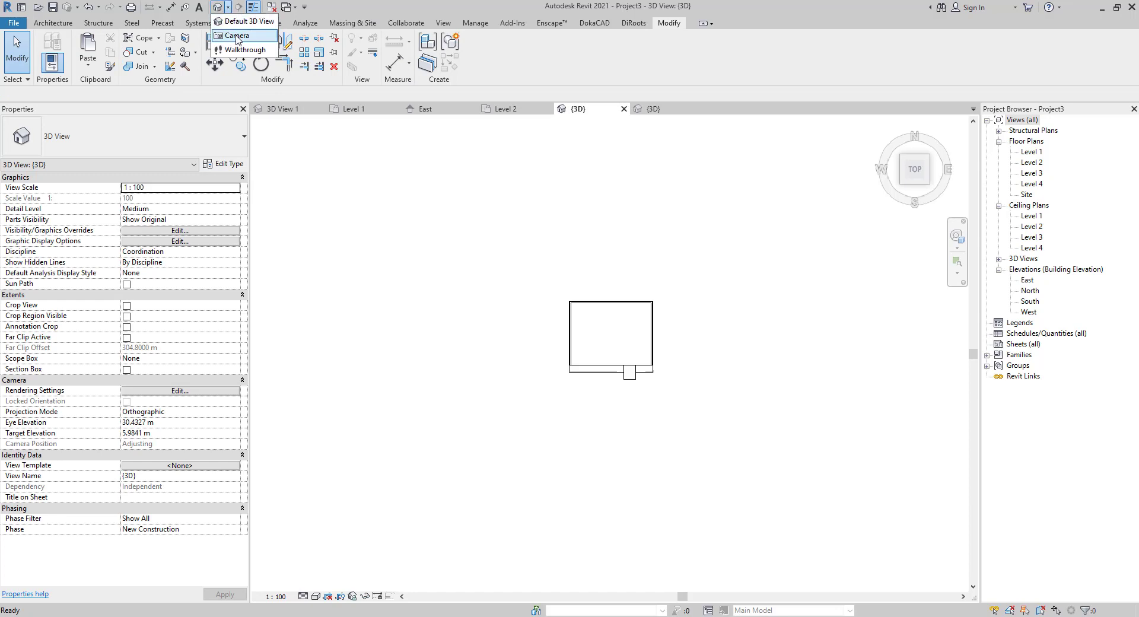
left_click(243, 34)
left_click(692, 492)
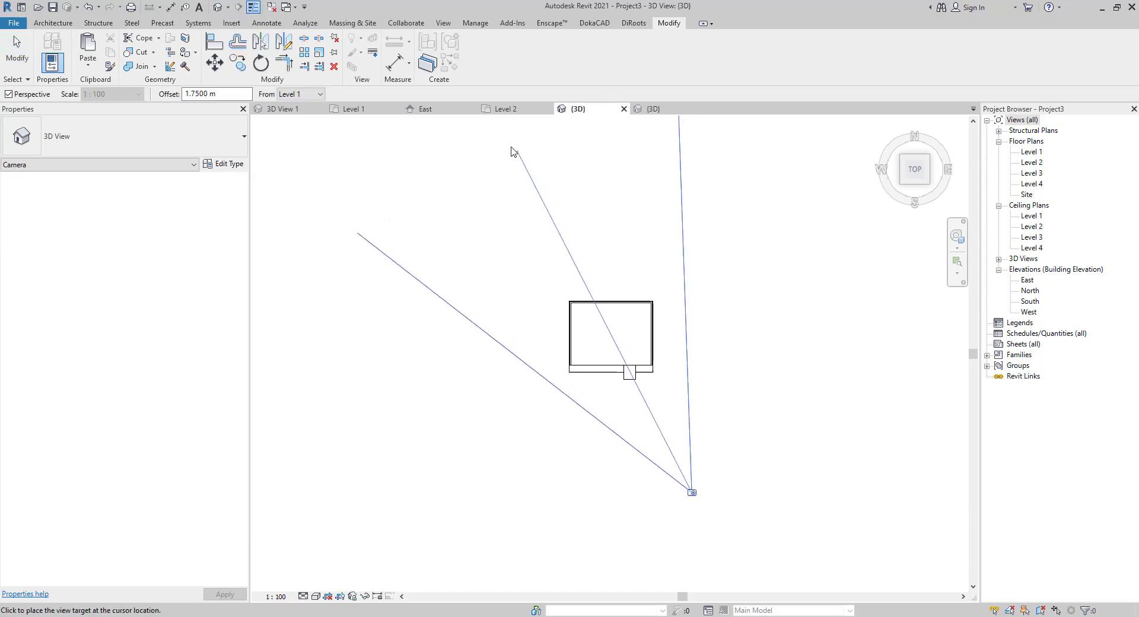
left_click(506, 214)
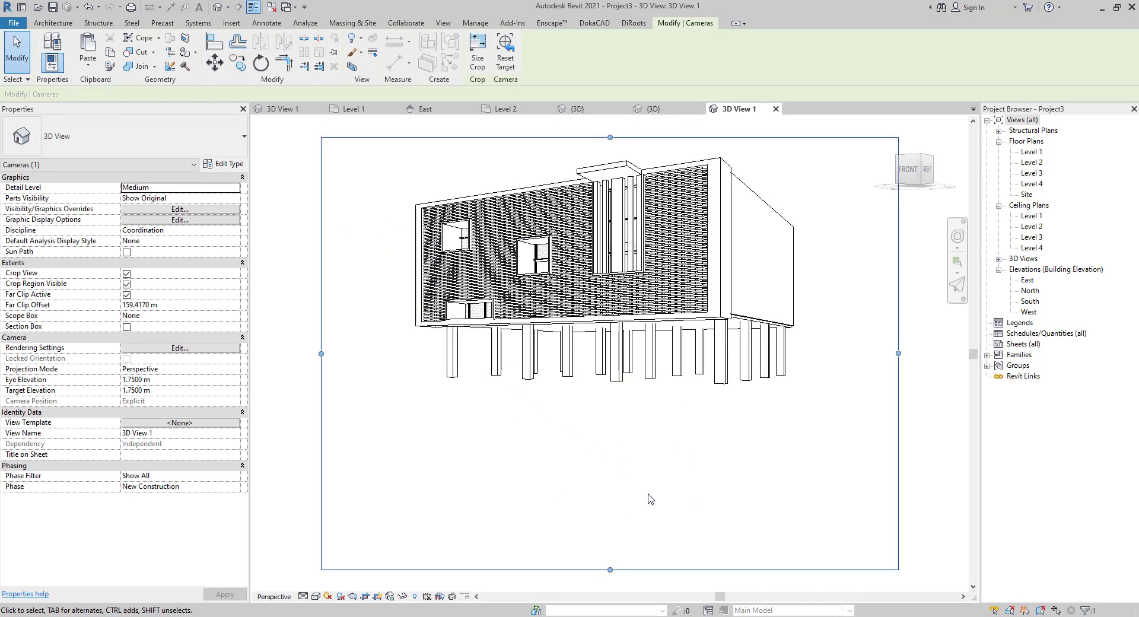
- Reduce the camera view's crop region below the building, extend it above the roof, and fit the whole crop region in the window
left_click_drag(611, 571, 610, 455)
middle_click_drag(338, 239, 353, 342)
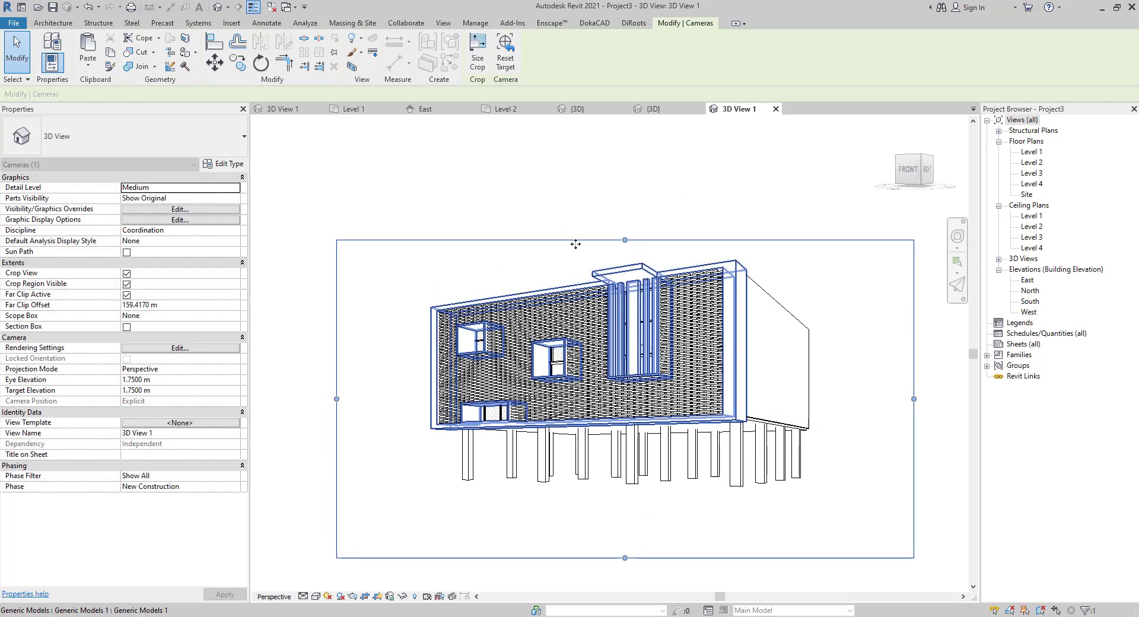
left_click_drag(625, 240, 626, 182)
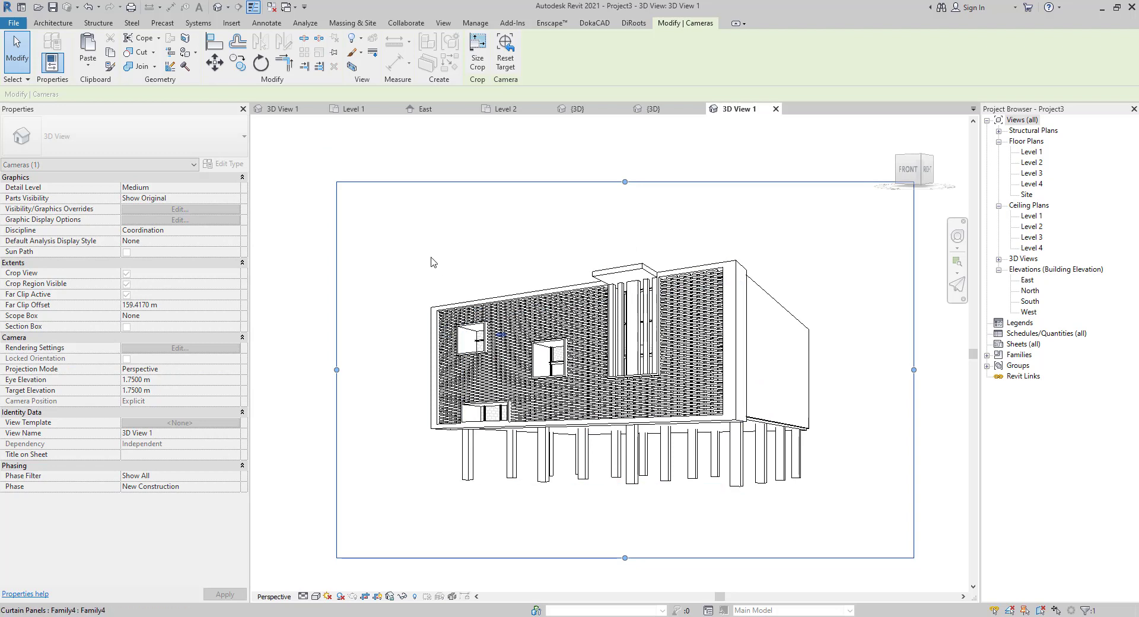
left_click(431, 252)
right_click(415, 241)
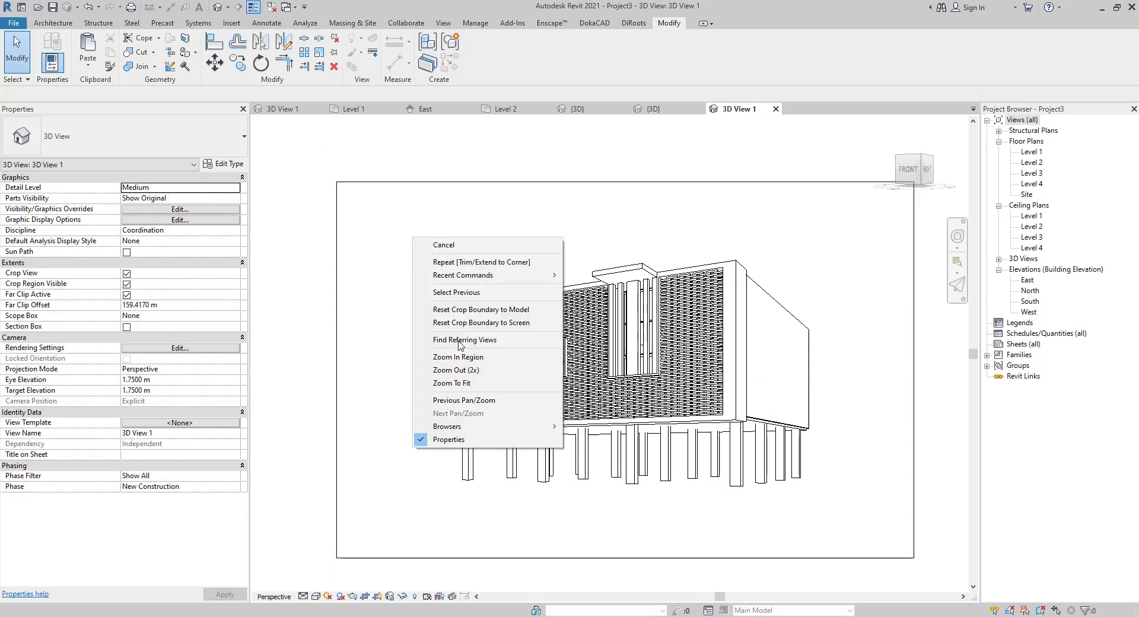
left_click(449, 370)
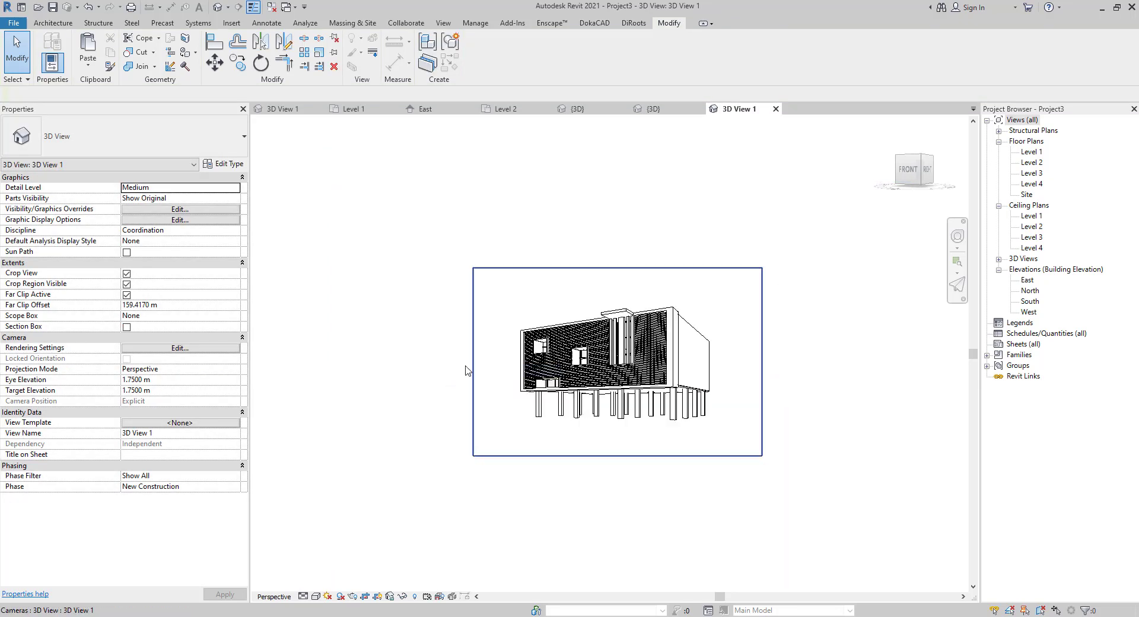
right_click(437, 354)
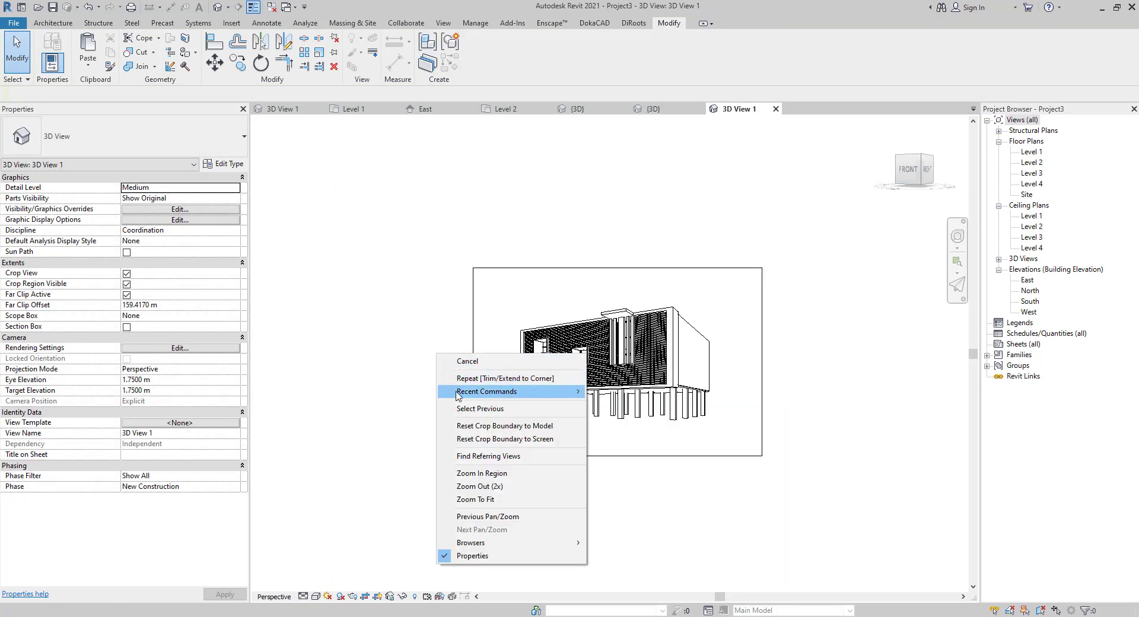
left_click(475, 499)
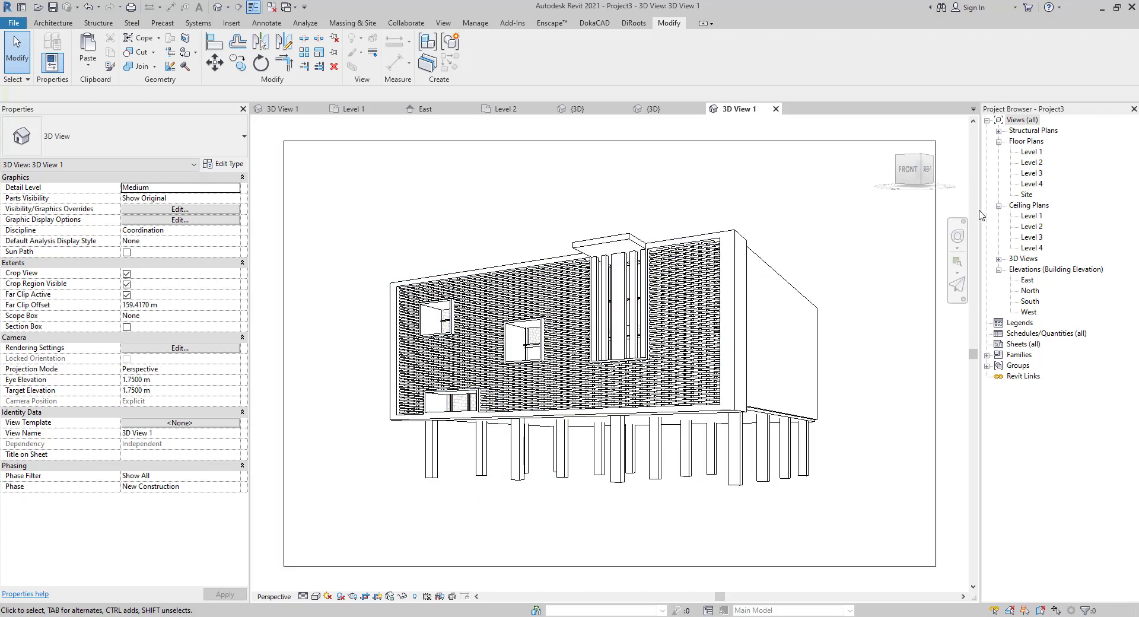
- Open the Level 1 floor plan, followed by the Site floor plan
double_click(1031, 152)
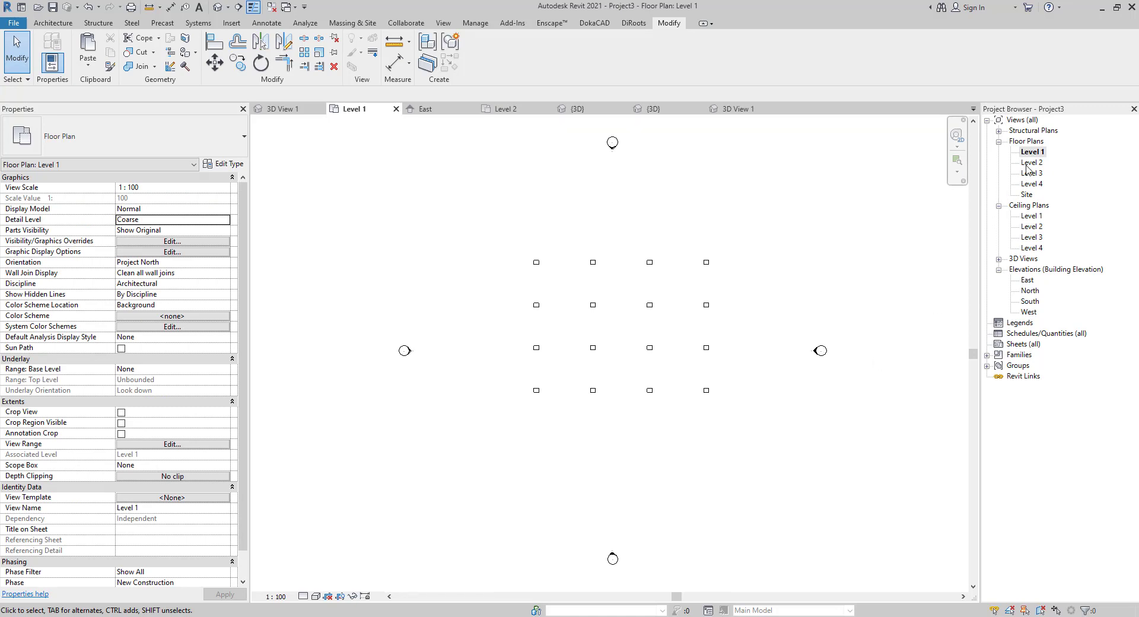
double_click(1027, 194)
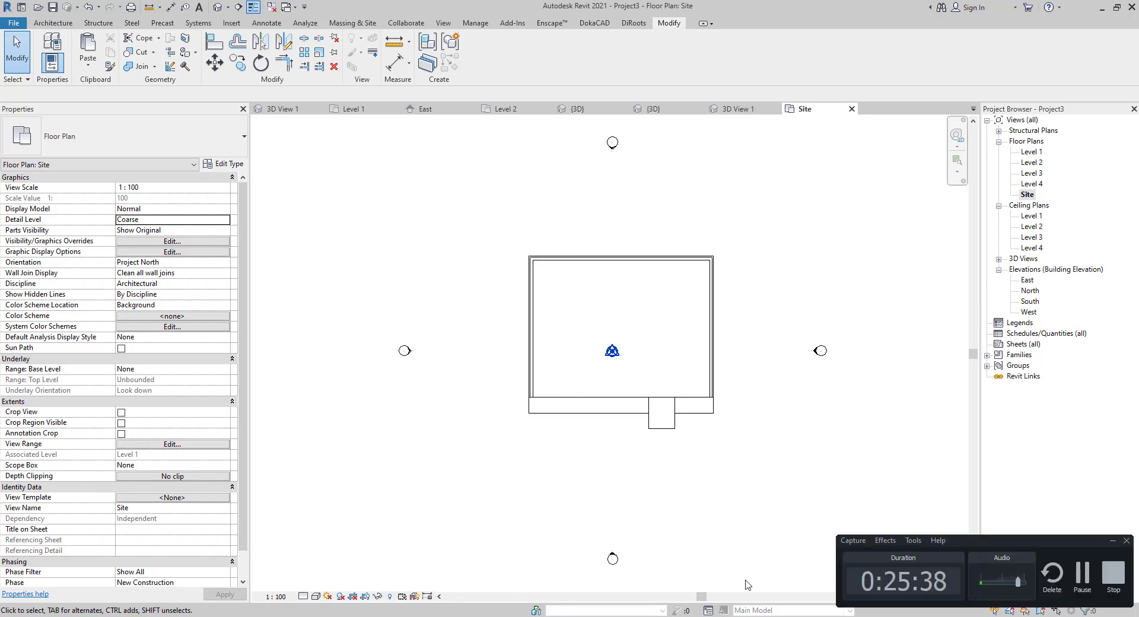
left_click(1085, 585)
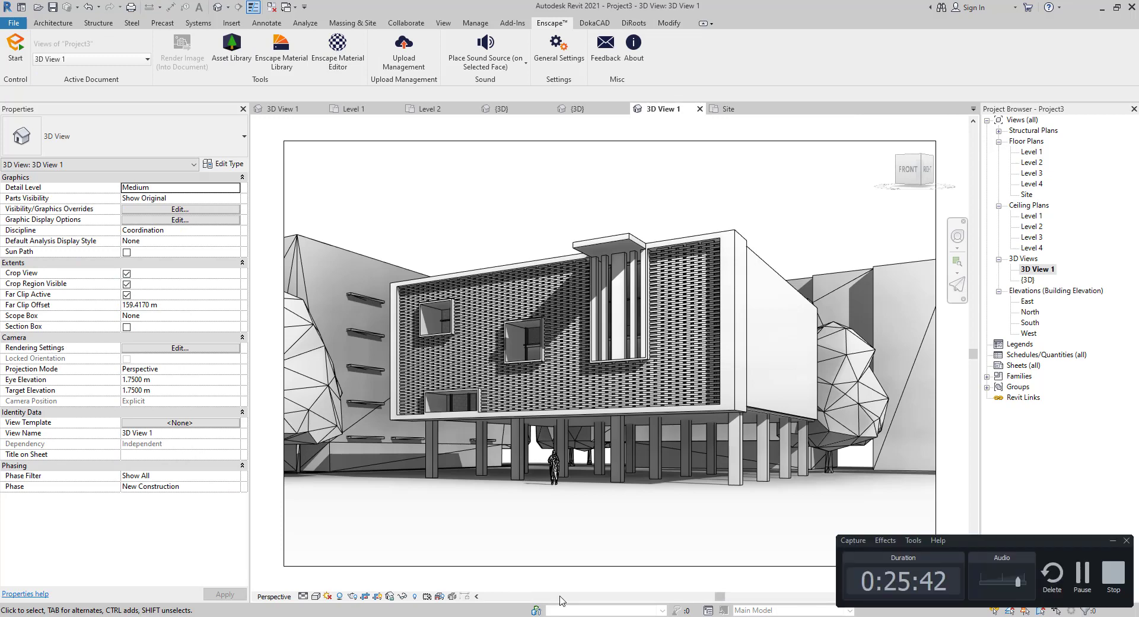
left_click(1109, 541)
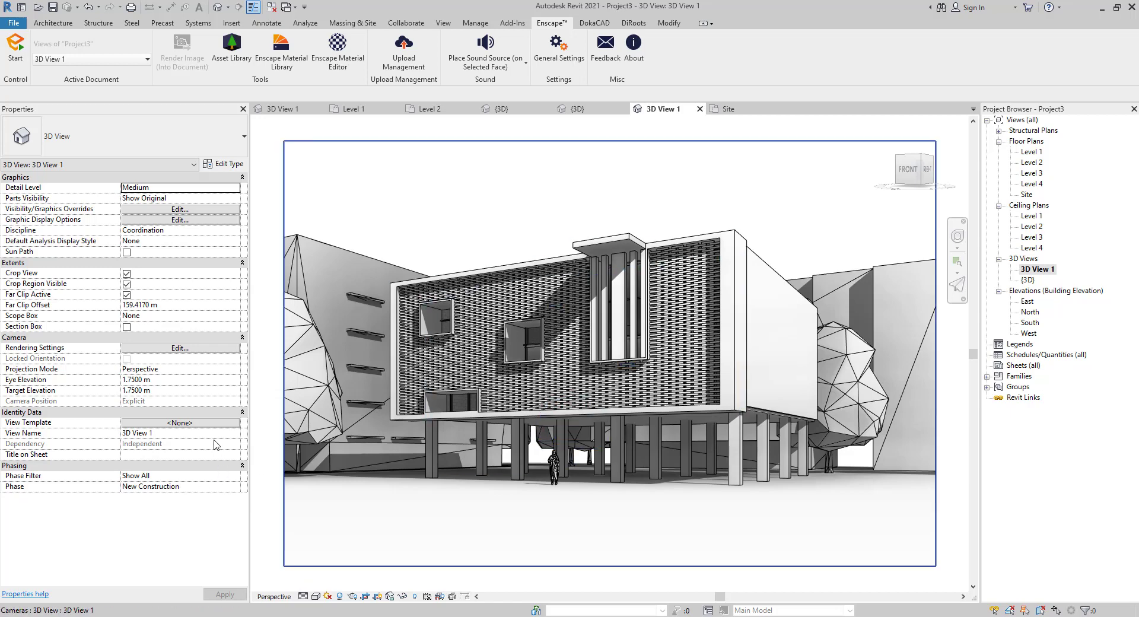
- Preview the camera view 3D View 1 in the Shaded visual style and return it to Hidden Line
left_click(316, 596)
left_click(322, 560)
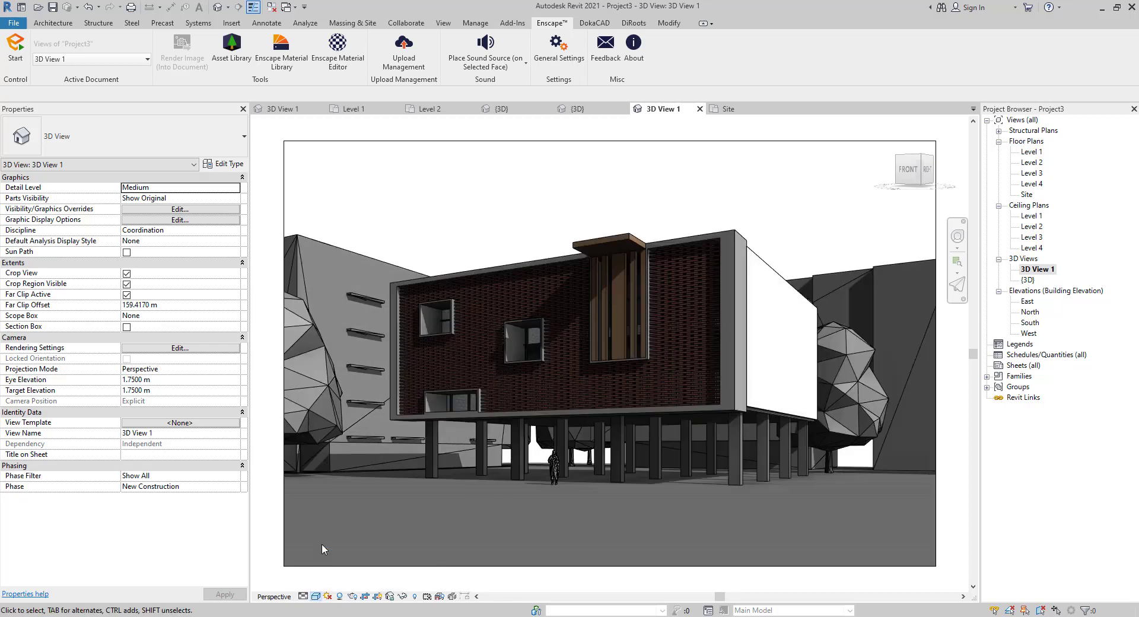
left_click(317, 596)
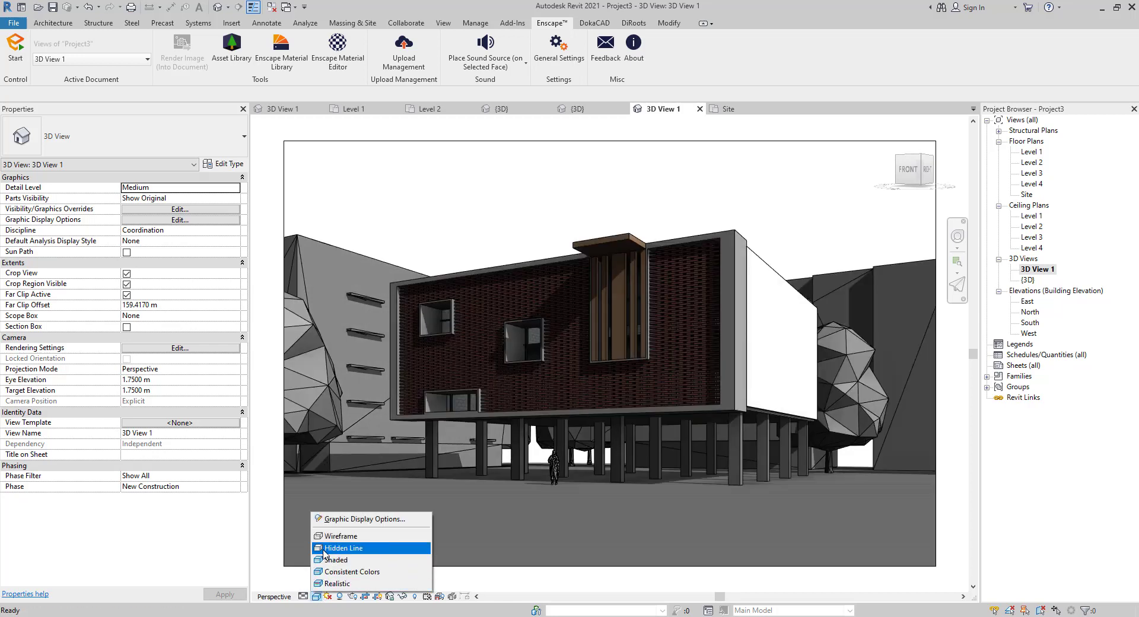
left_click(341, 548)
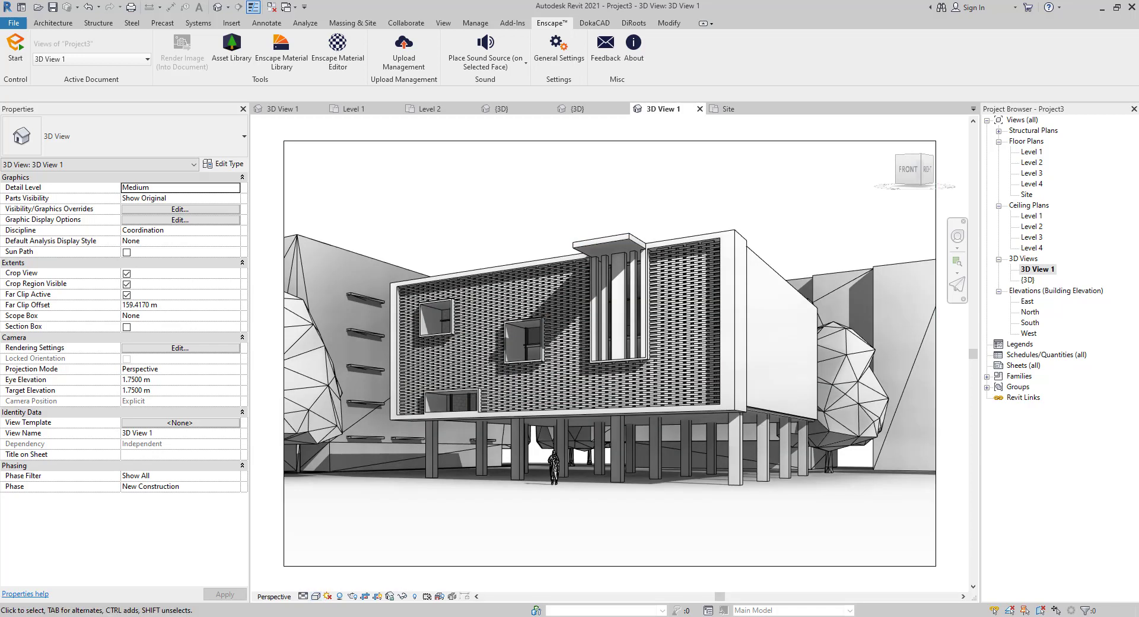